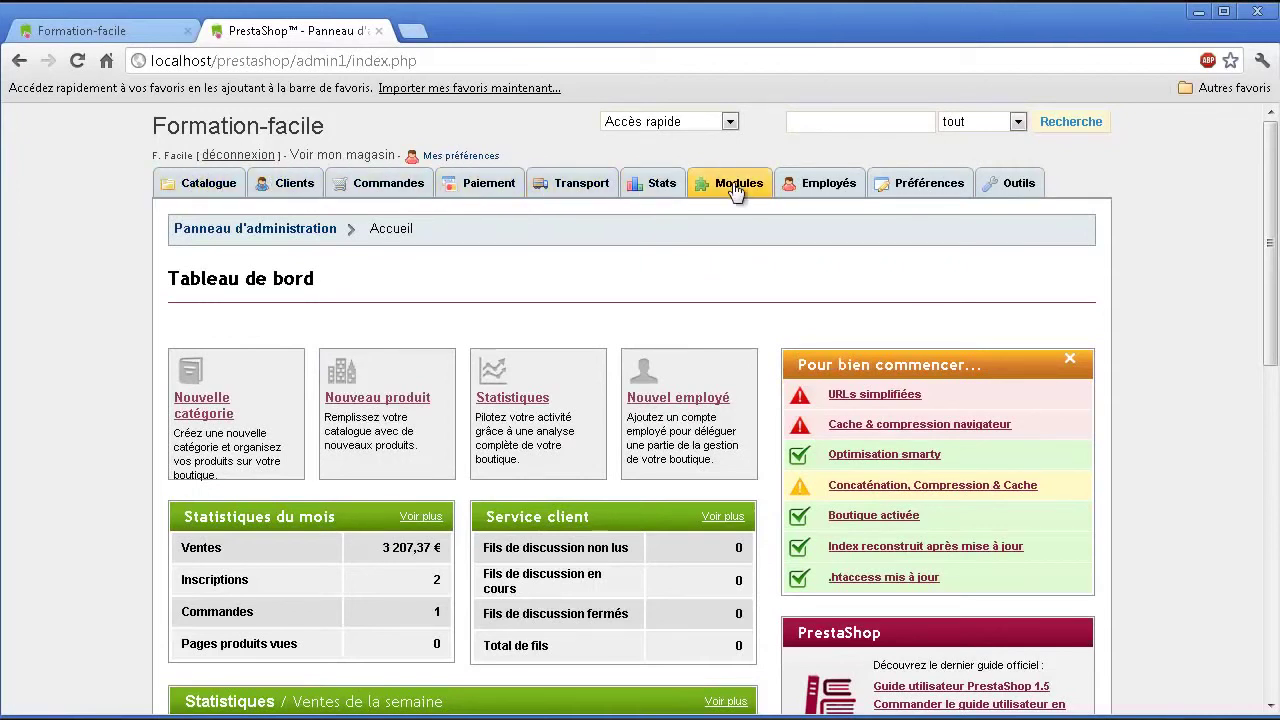
- Open the back office catalogue and examine the corresponding categories and featured products on the shop's front page
left_click(198, 186)
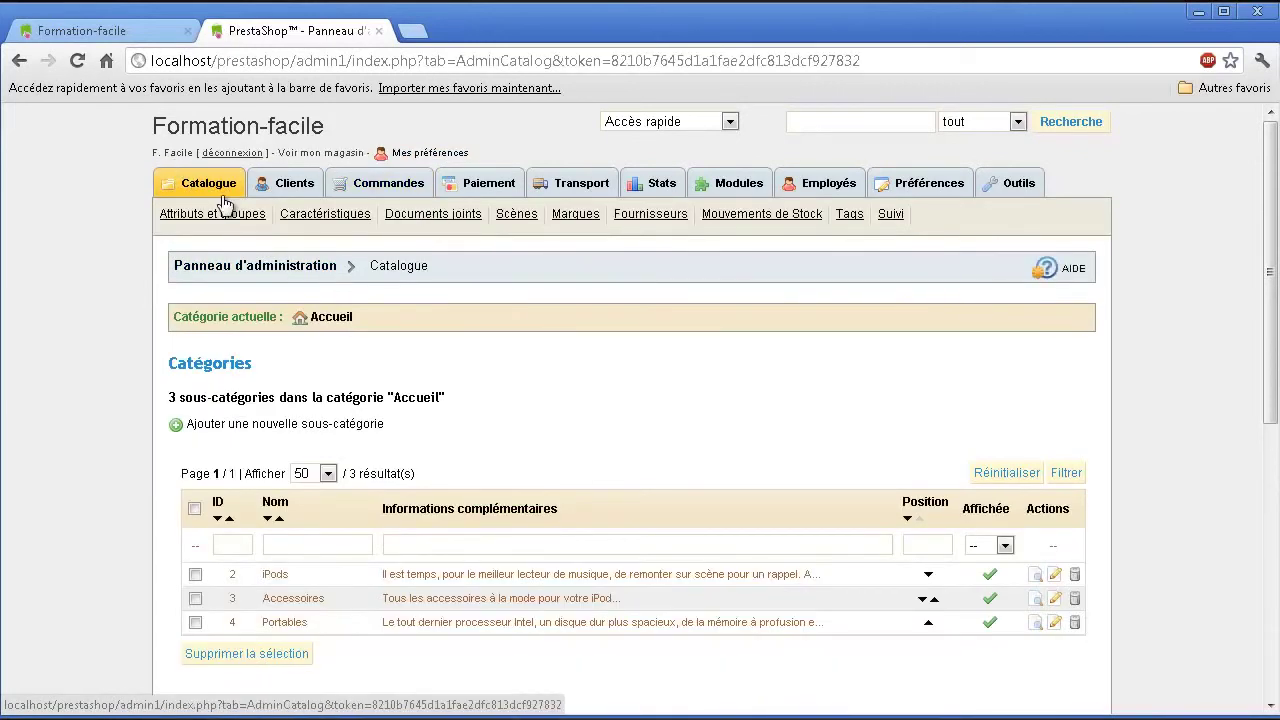
left_click(88, 31)
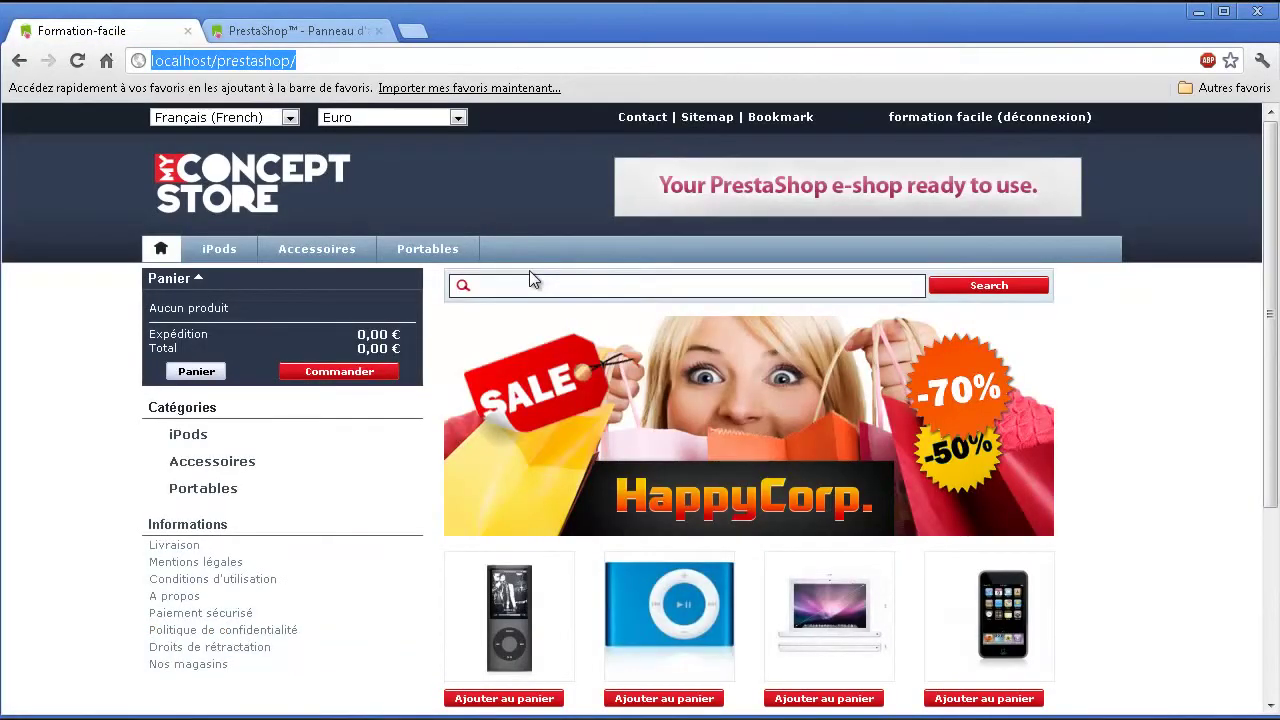
scroll(619, 343, "down", 2)
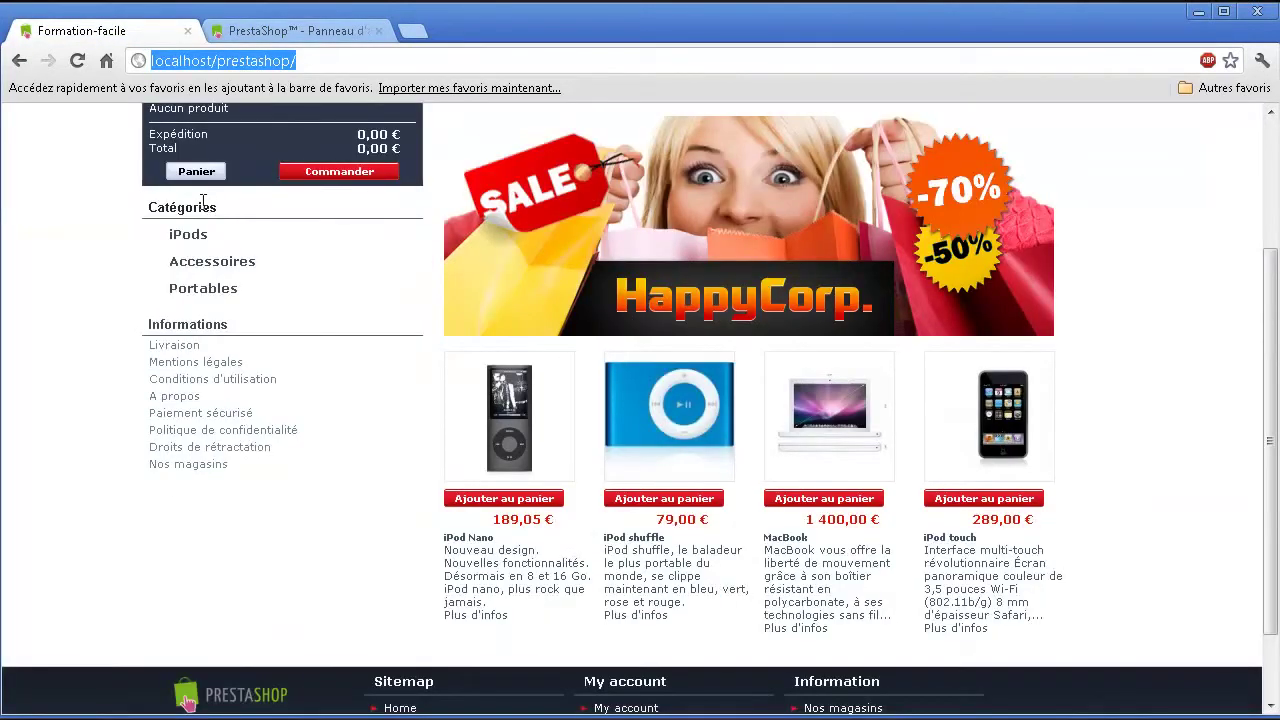
left_click_drag(145, 205, 251, 291)
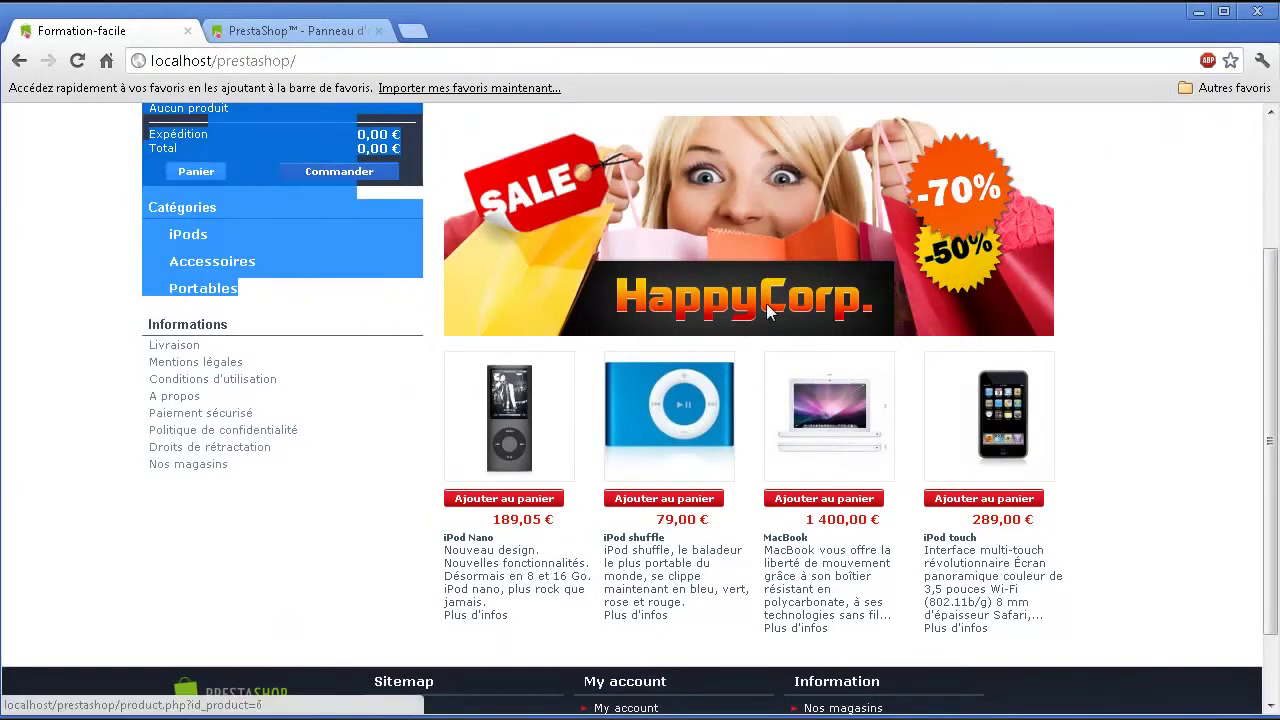
left_click(14, 276)
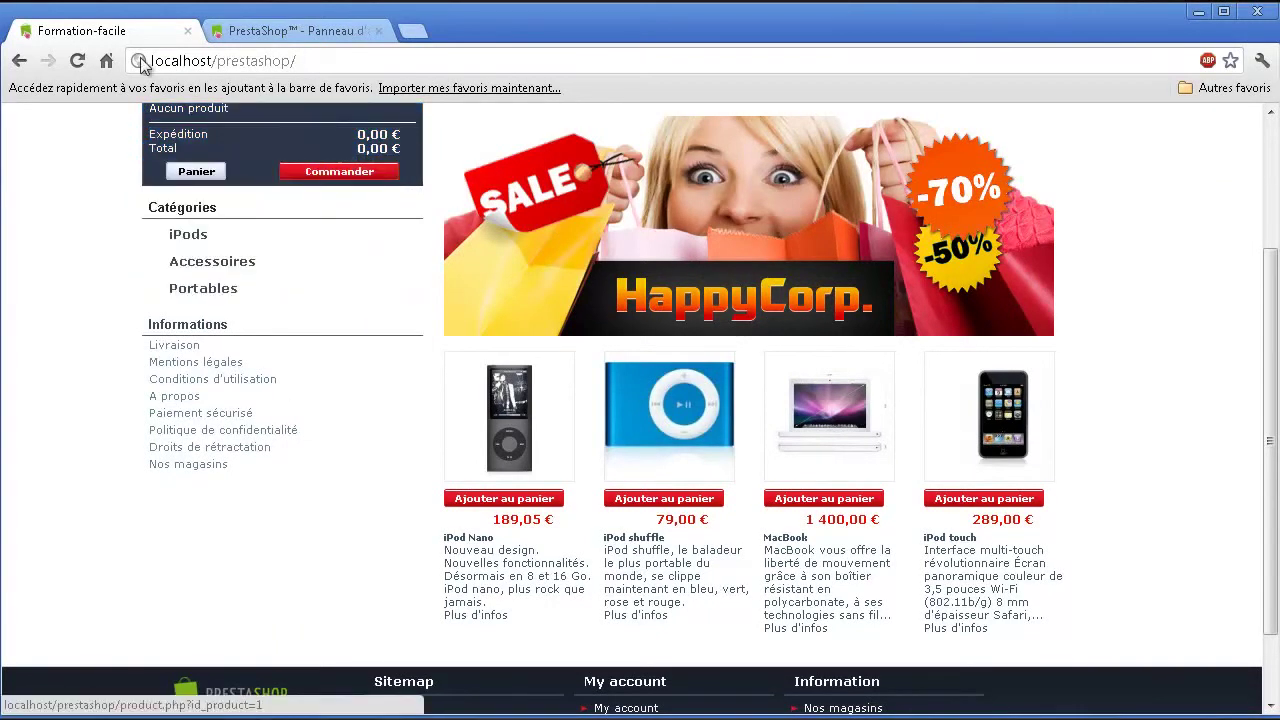
- Return to the back office catalogue and examine the subcategories of Accueil with their display status and available actions
left_click(236, 30)
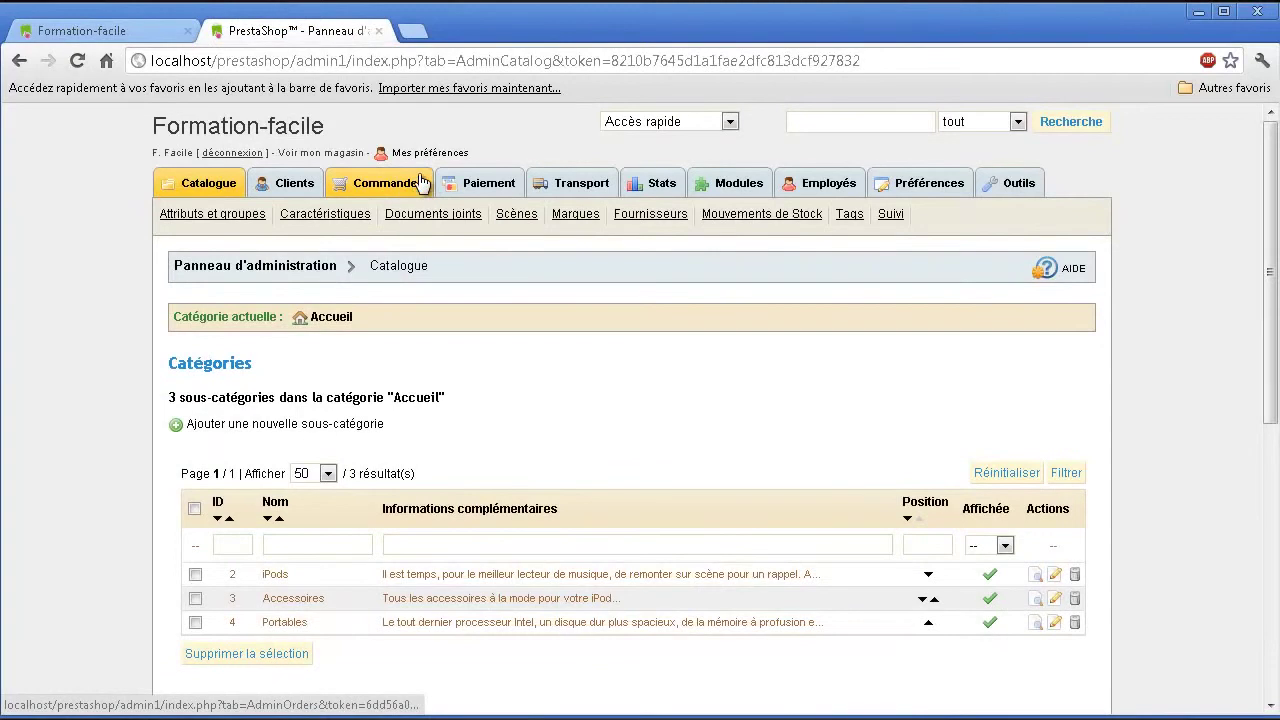
scroll(636, 255, "down", 3)
scroll(636, 255, "down", 1)
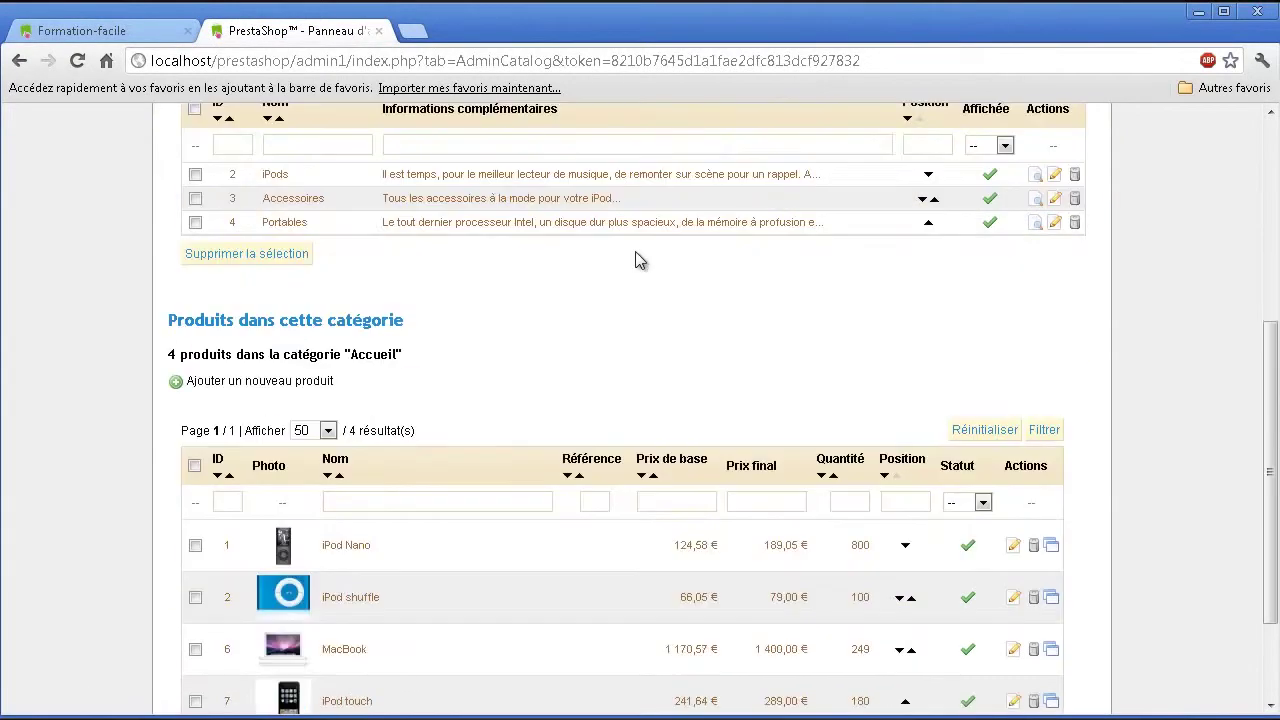
scroll(645, 245, "down", 2)
scroll(645, 248, "up", 4)
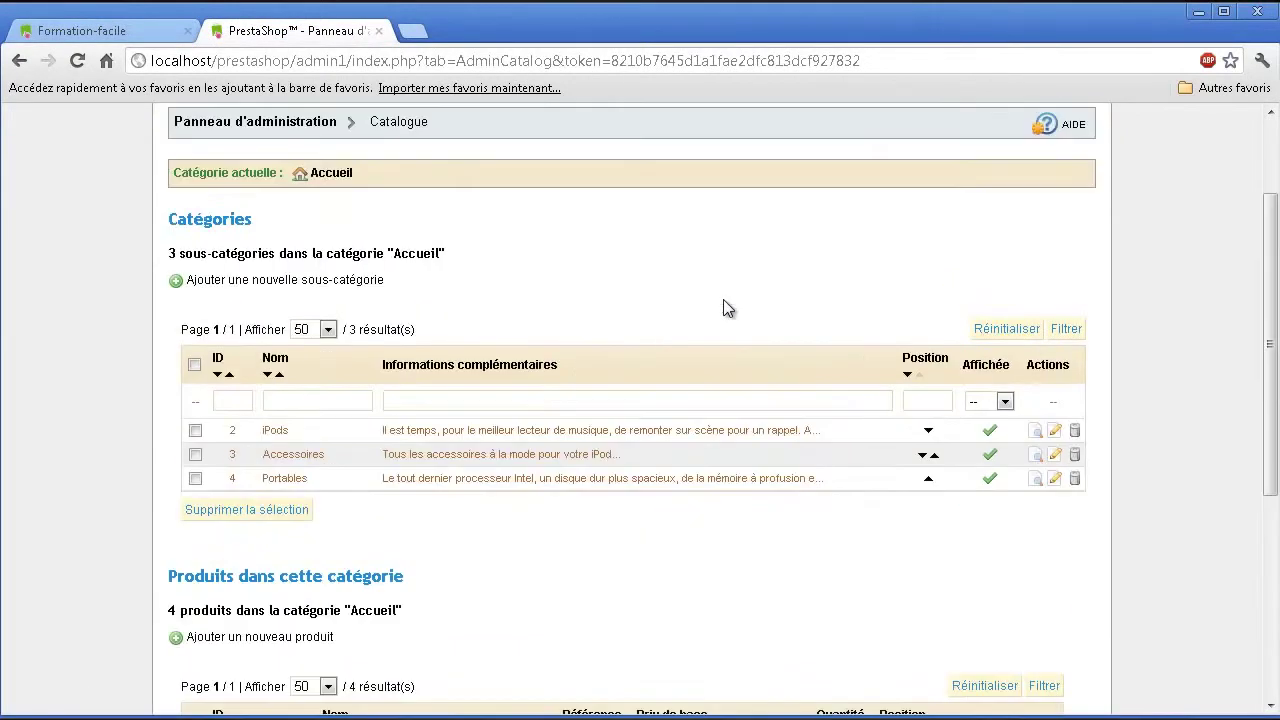
scroll(421, 300, "up", 2)
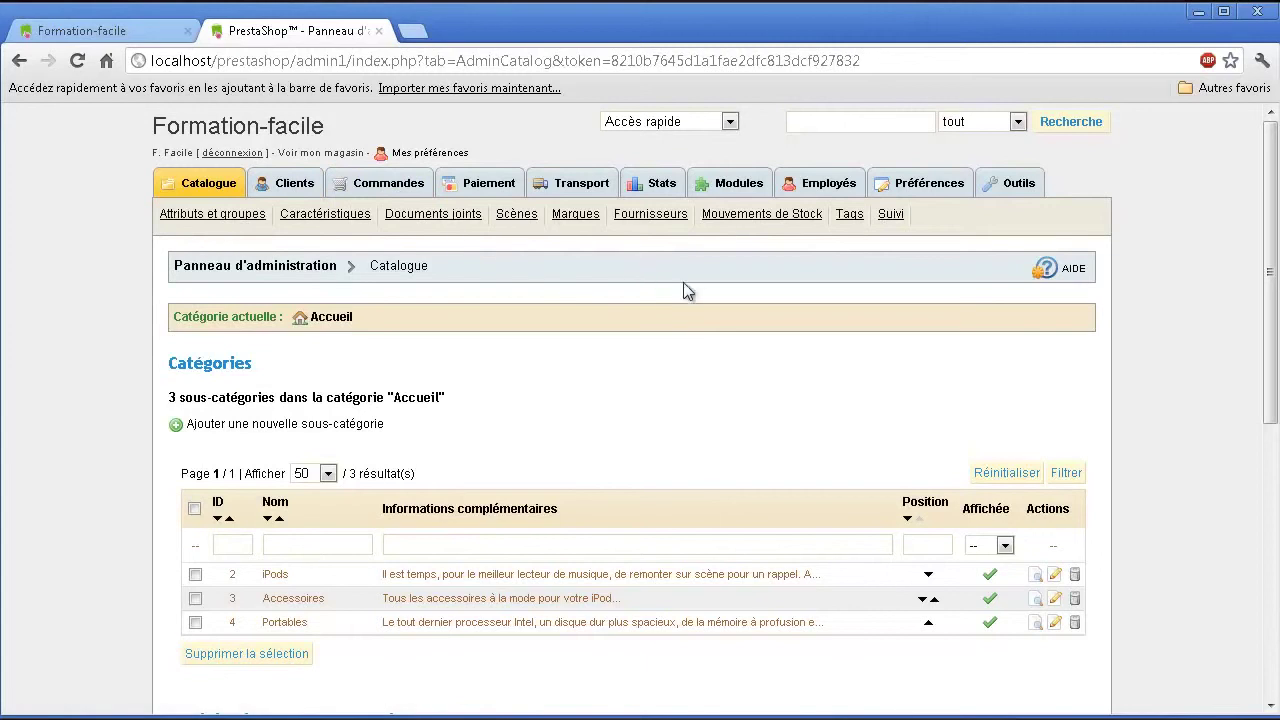
scroll(646, 294, "down", 2)
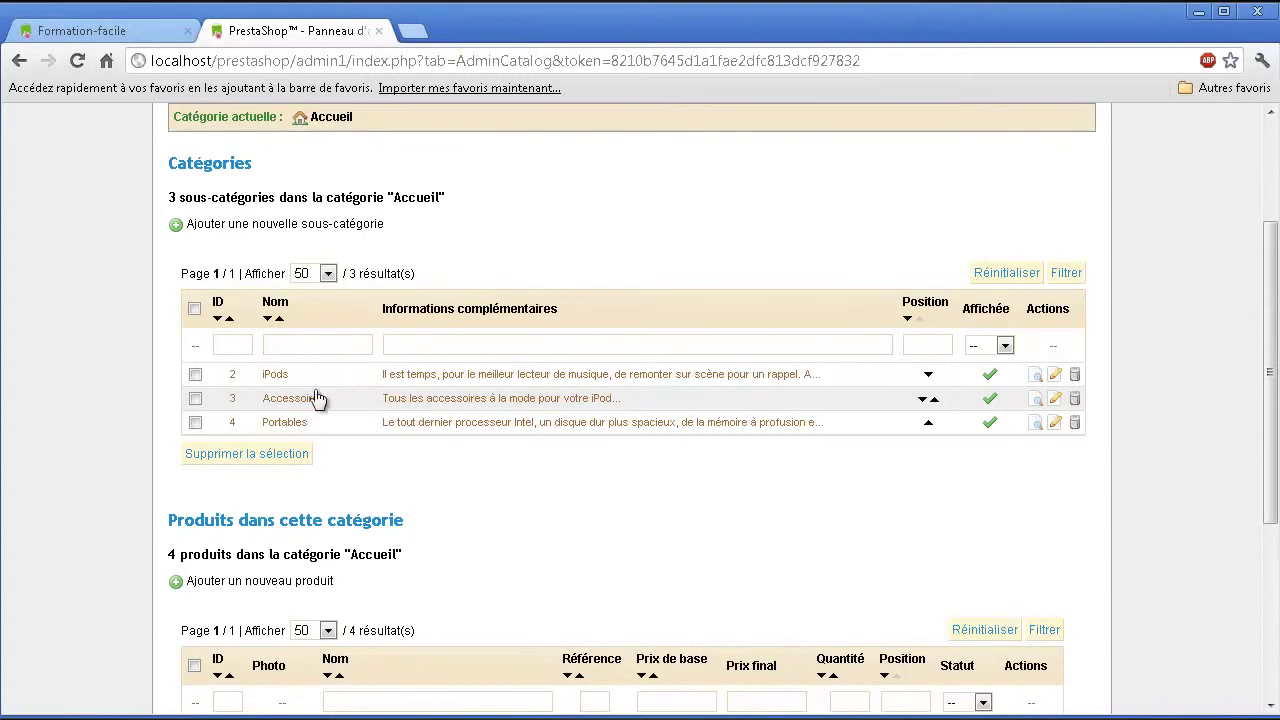
scroll(905, 330, "down", 1)
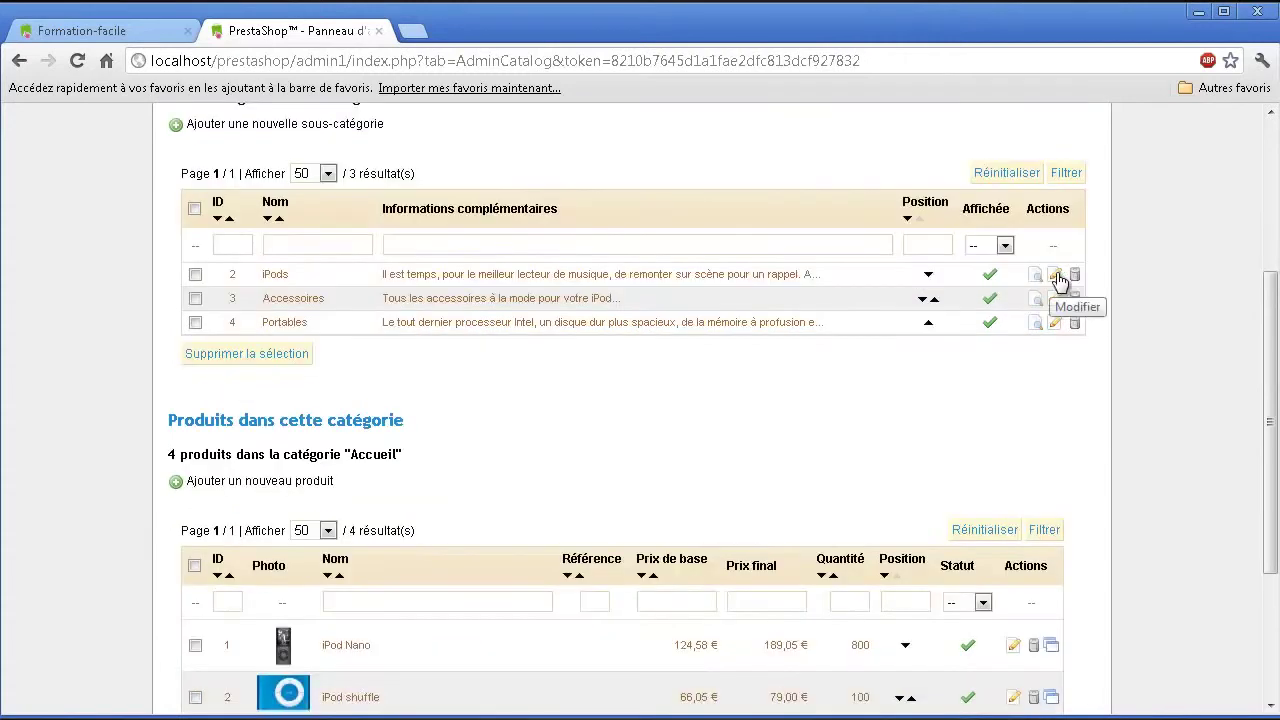
left_click(987, 274)
- Examine the product list of the Accueil category, including names, prices, quantities, positions and status
scroll(900, 270, "down", 2)
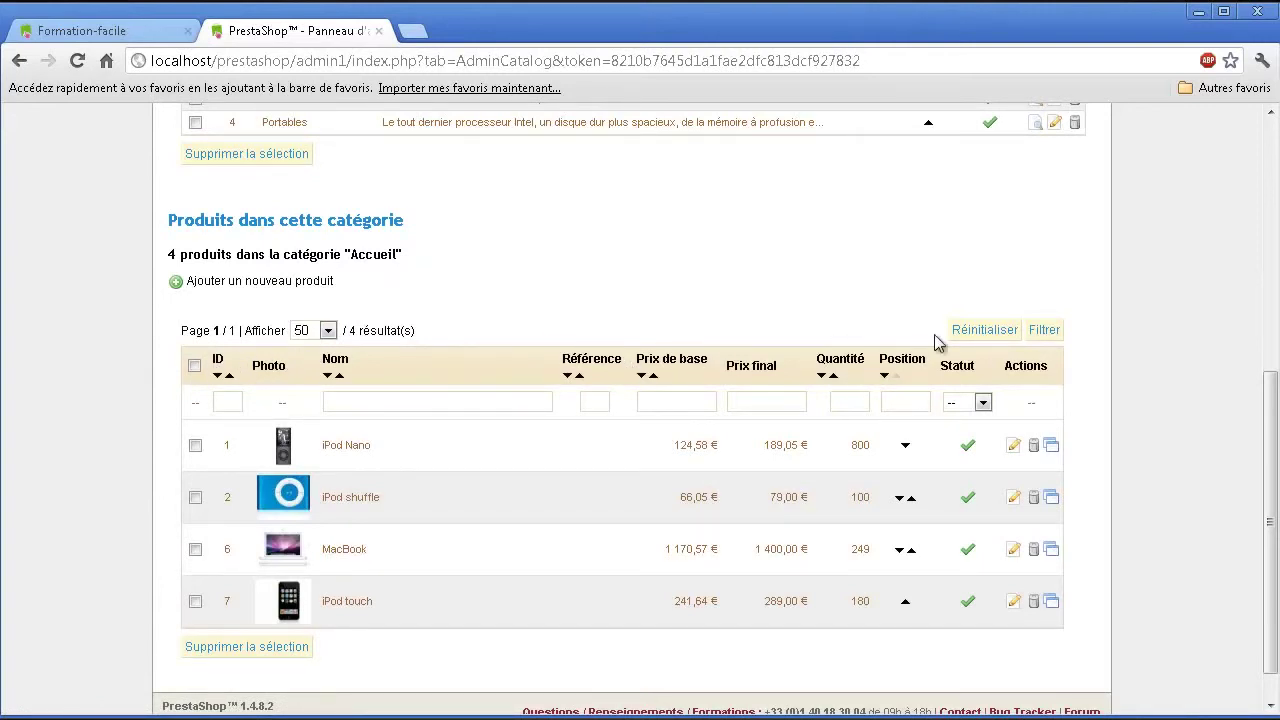
scroll(283, 281, "down", 1)
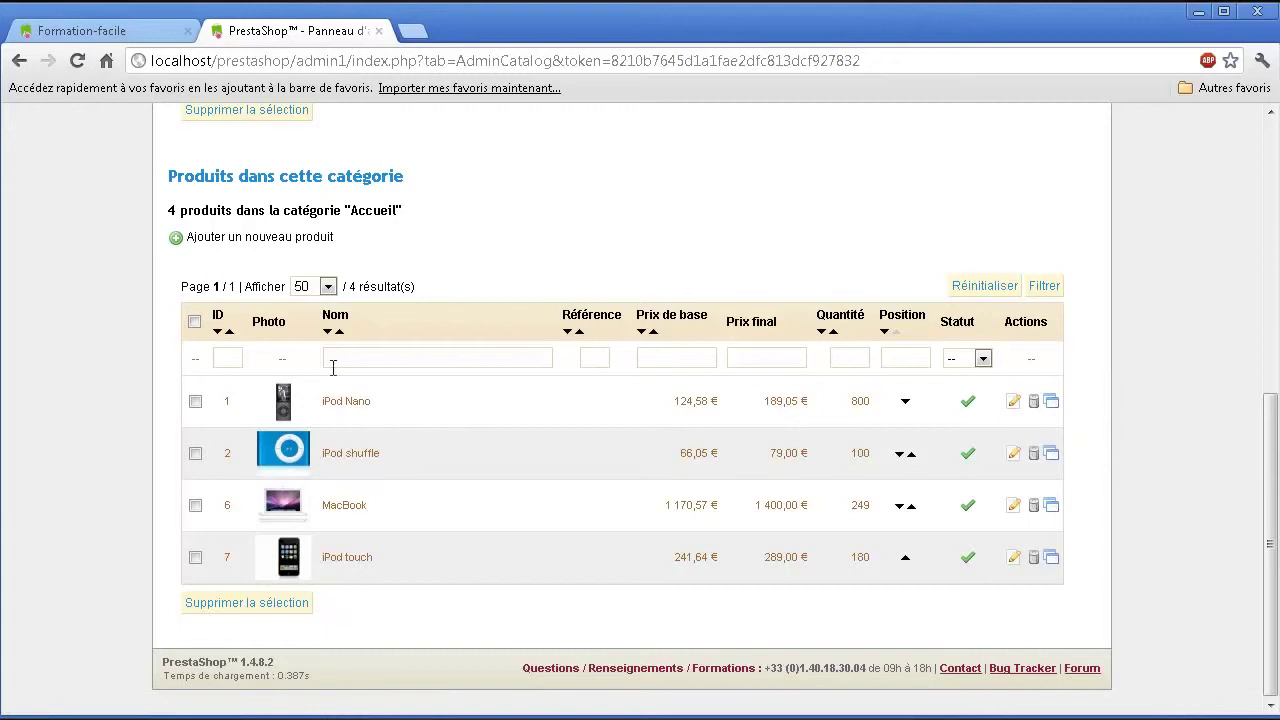
scroll(598, 355, "up", 1)
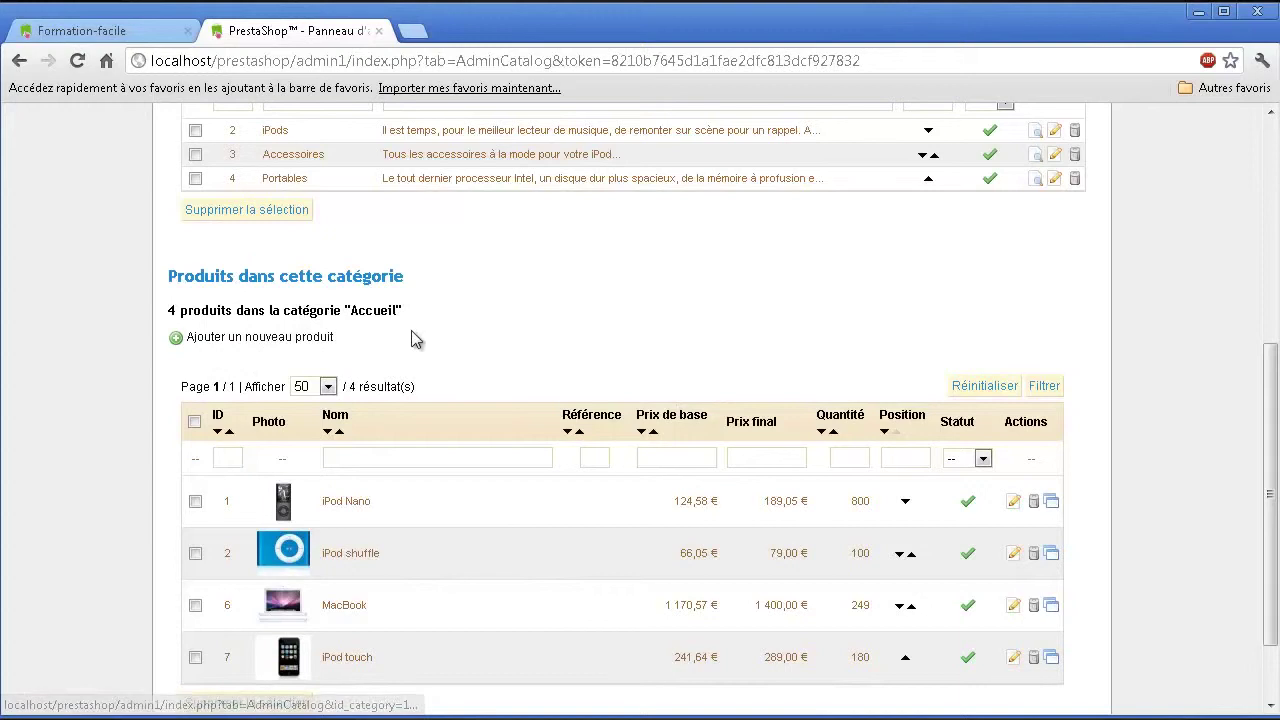
scroll(411, 330, "up", 3)
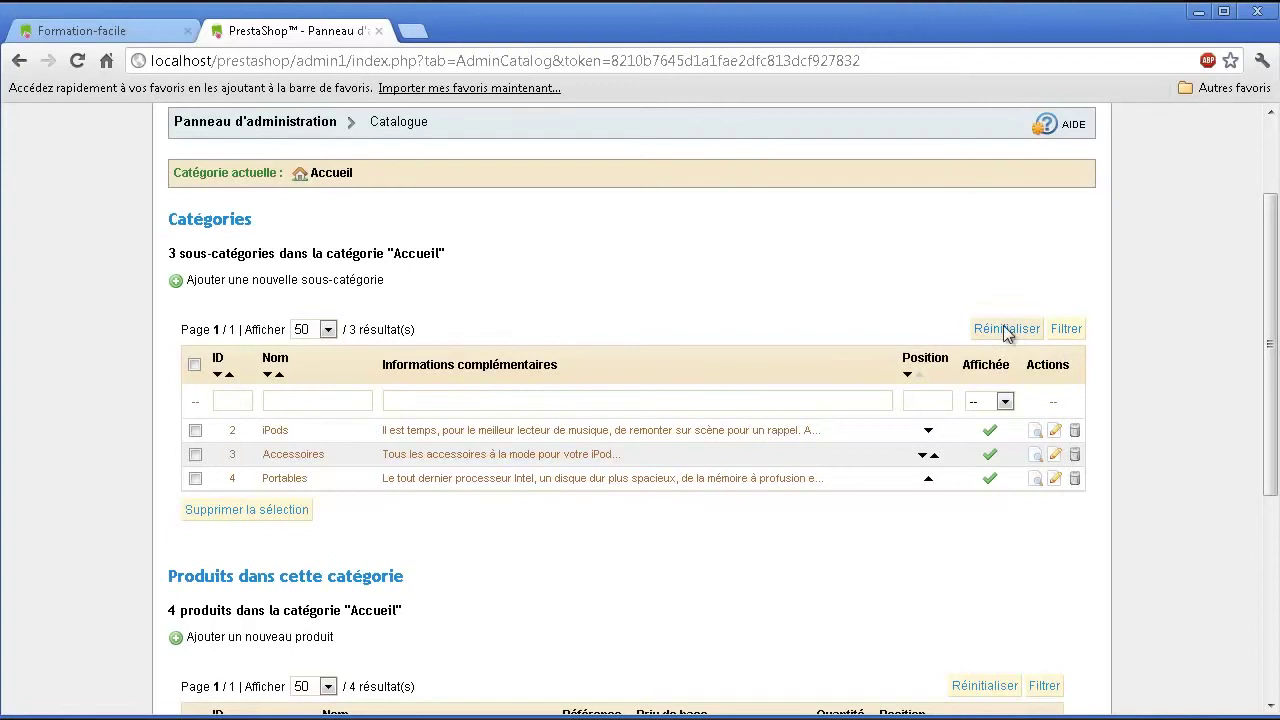
scroll(851, 366, "down", 4)
scroll(814, 500, "up", 1)
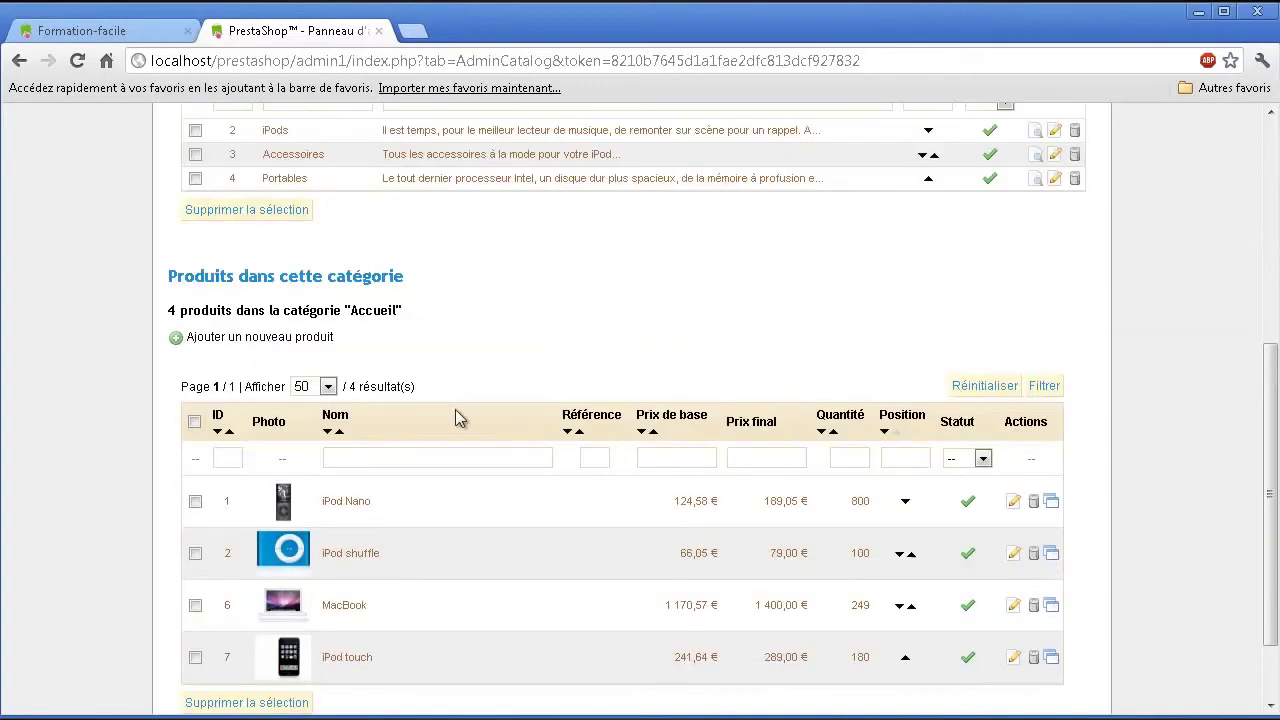
scroll(752, 512, "up", 1)
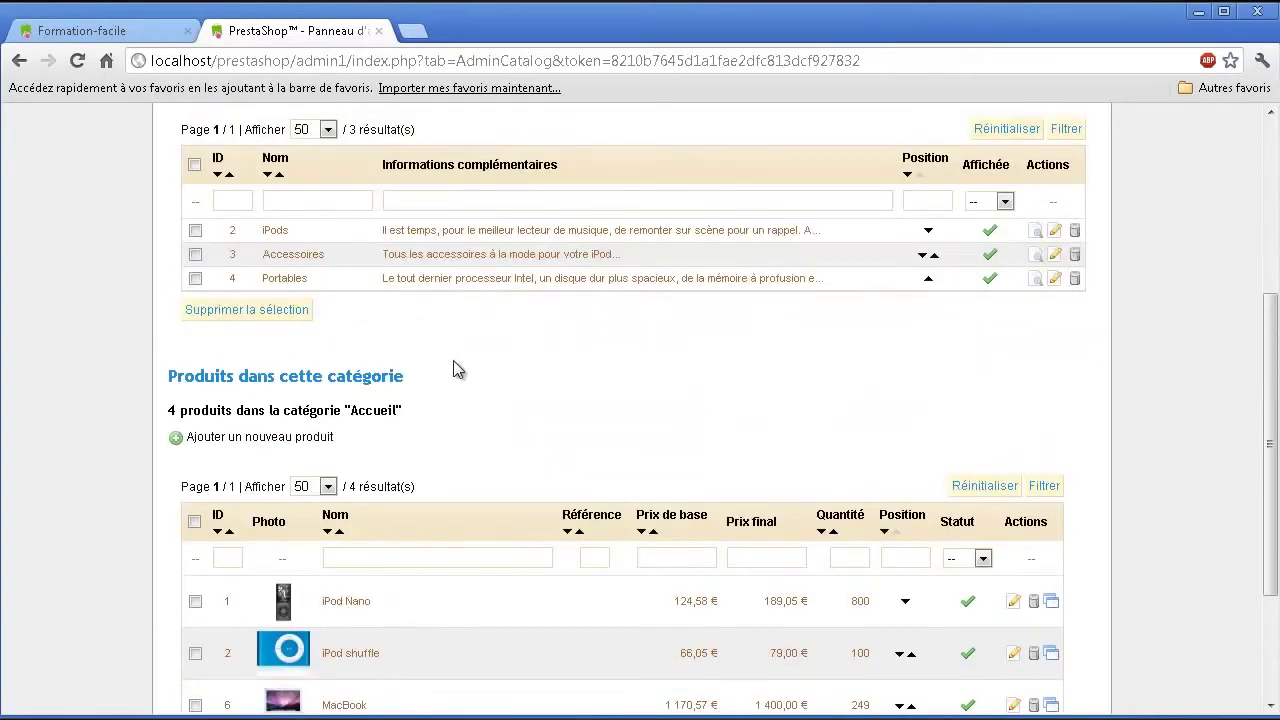
scroll(381, 468, "up", 3)
scroll(760, 631, "up", 1)
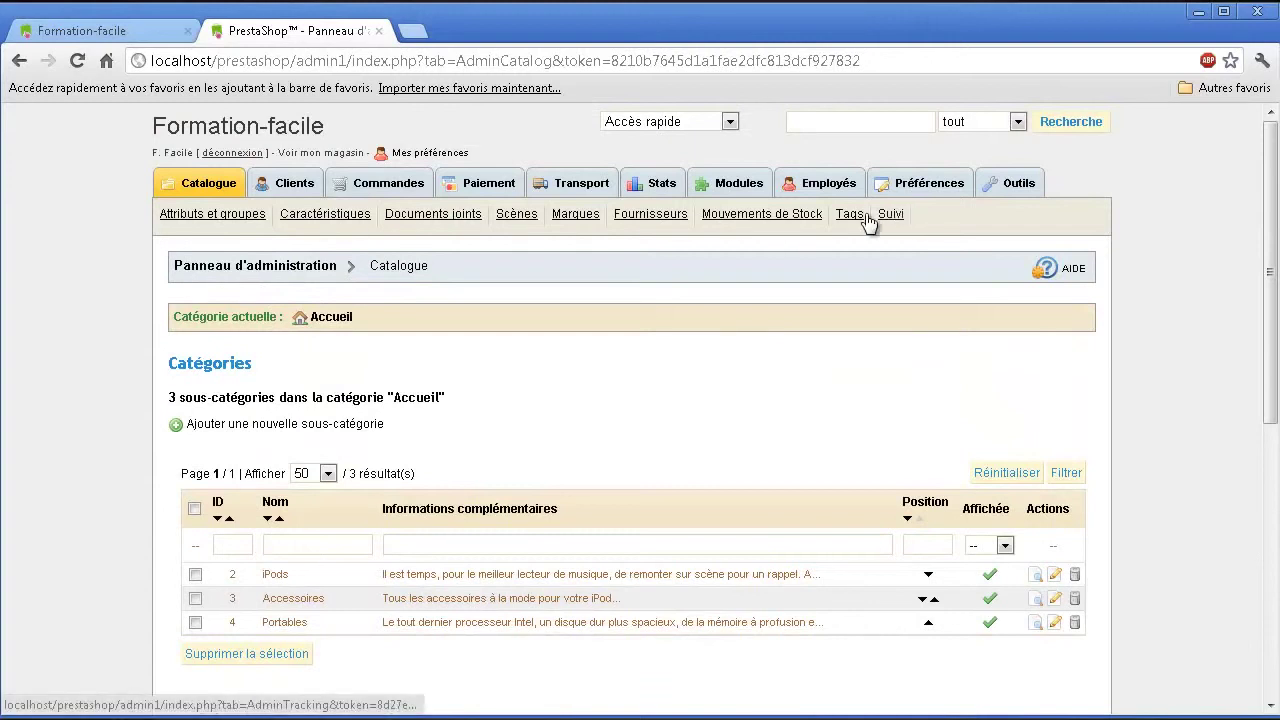
- Open the attributes and groups list, view the Capacité group's edit form, and return to the list
left_click(188, 218)
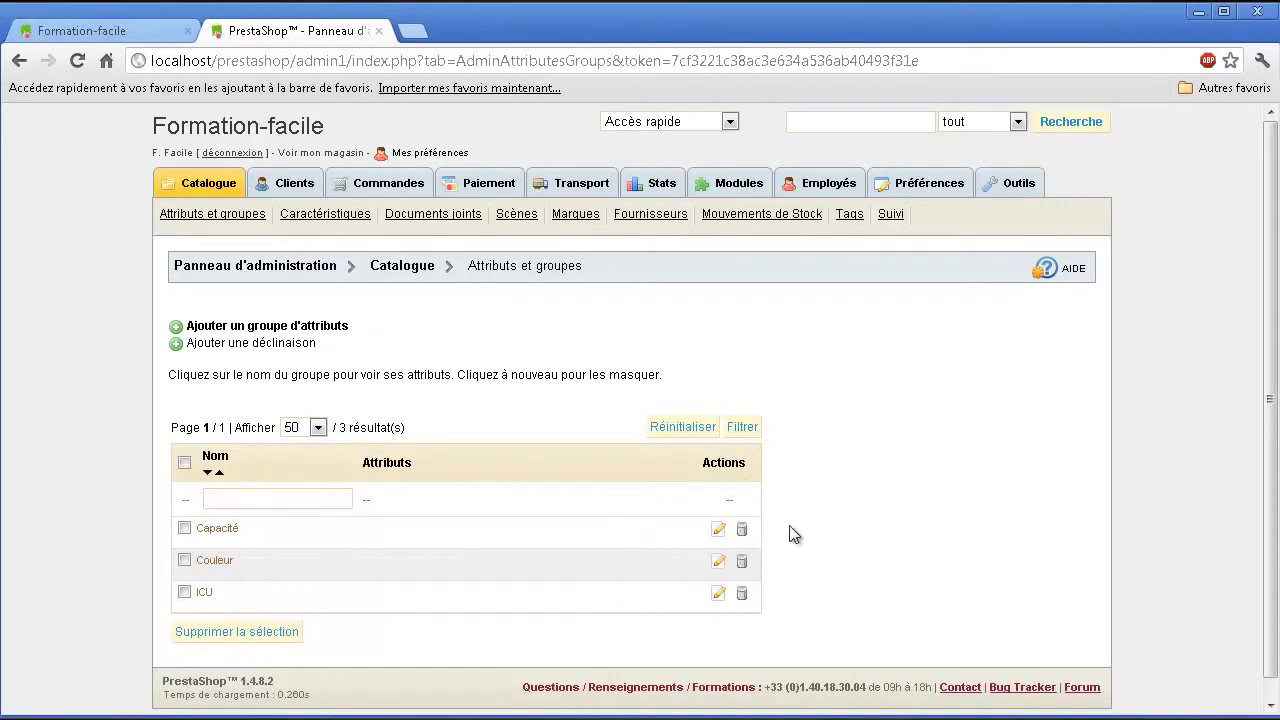
left_click(718, 530)
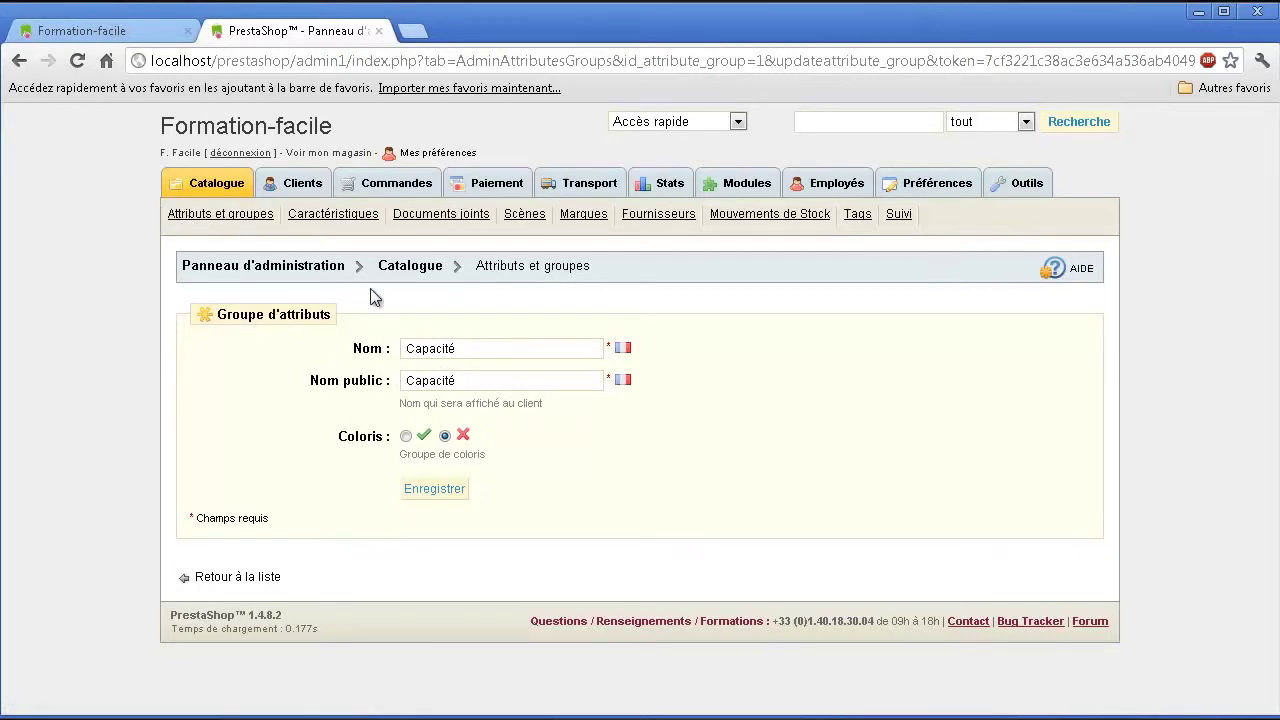
left_click(198, 218)
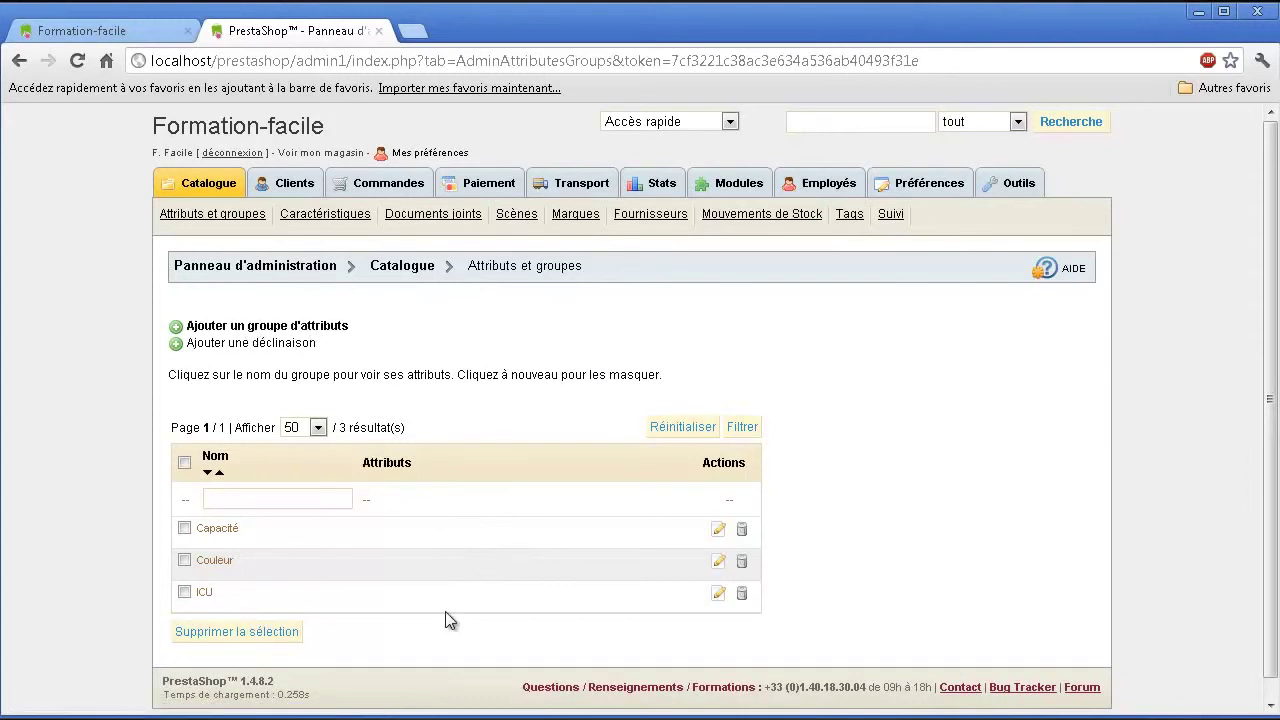
scroll(438, 603, "down", 1)
scroll(438, 603, "up", 1)
- Switch to the shop front and open the iPod Nano product page at its colour and capacity options
left_click(103, 36)
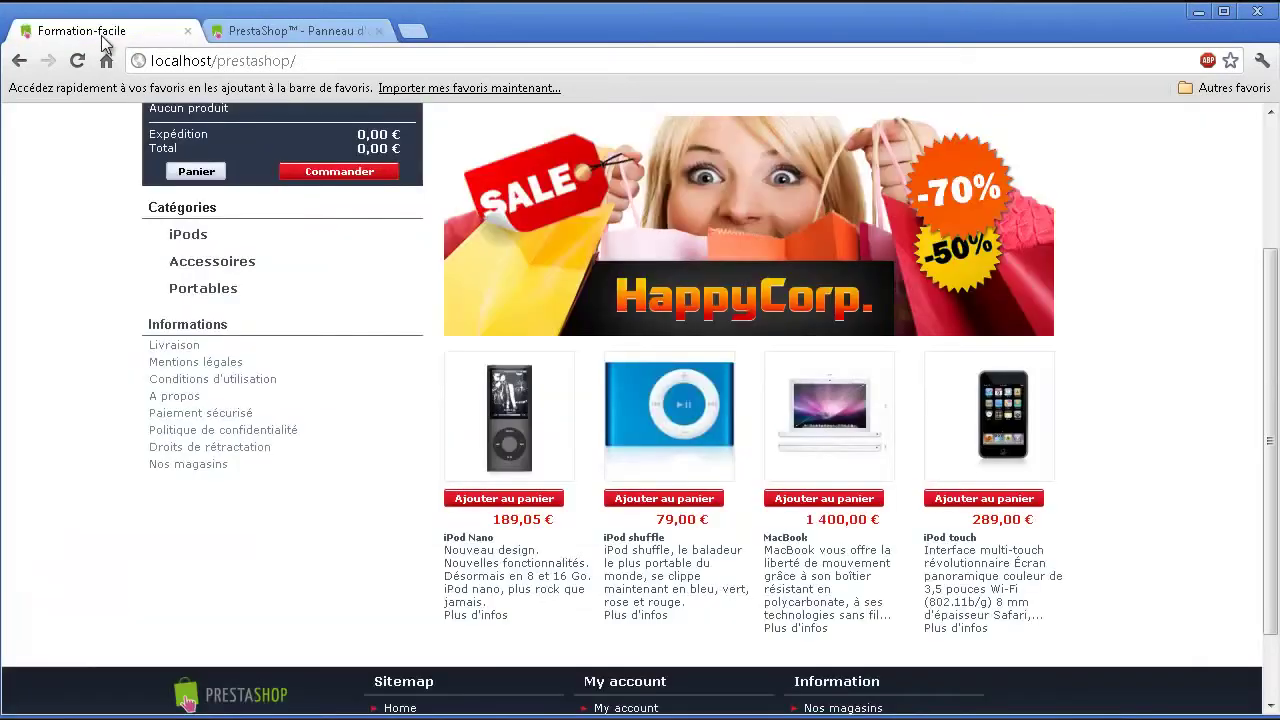
left_click(508, 405)
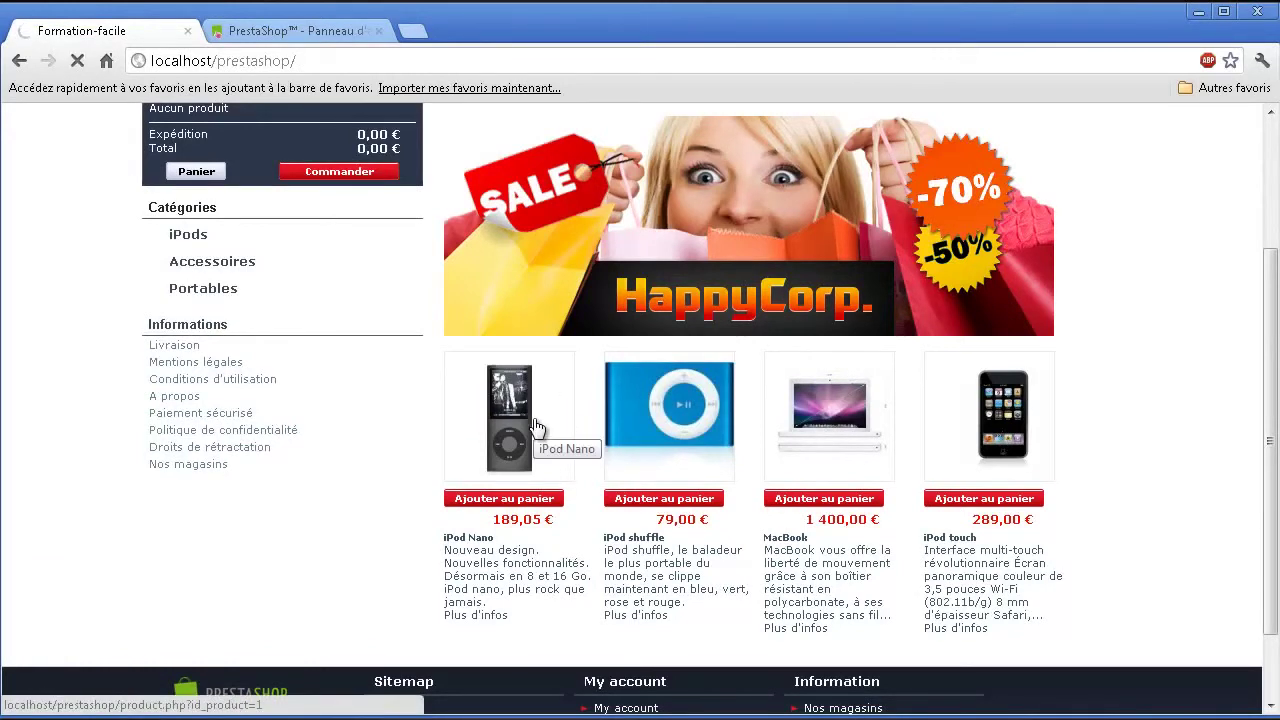
scroll(531, 427, "down", 1)
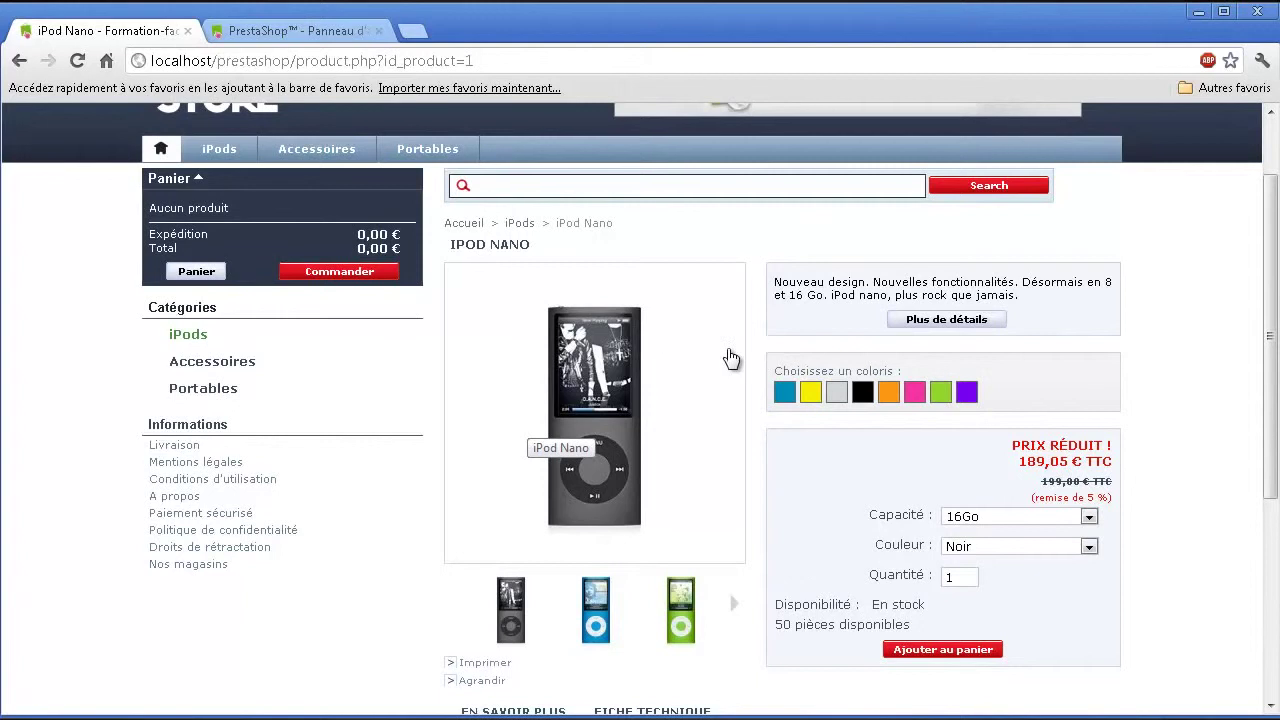
- Preview the iPod Nano in blue, yellow, metal and black using the colour choices
left_click(786, 392)
left_click(809, 391)
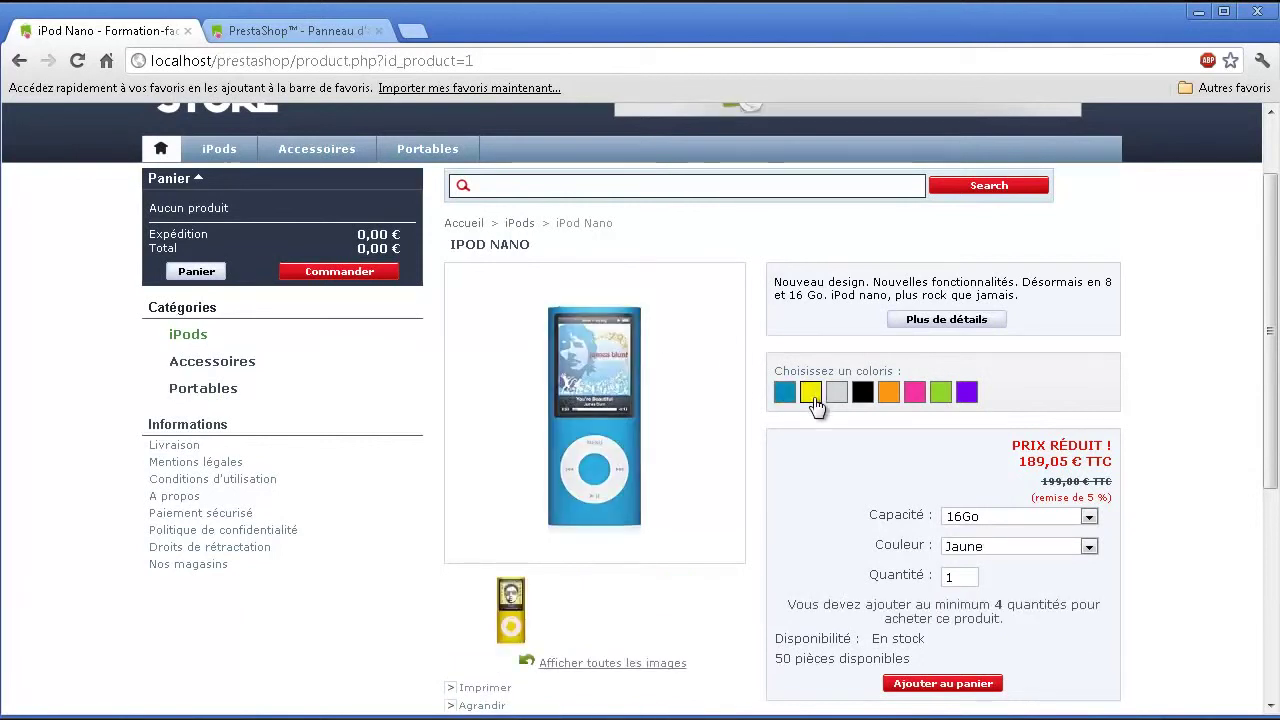
left_click(836, 394)
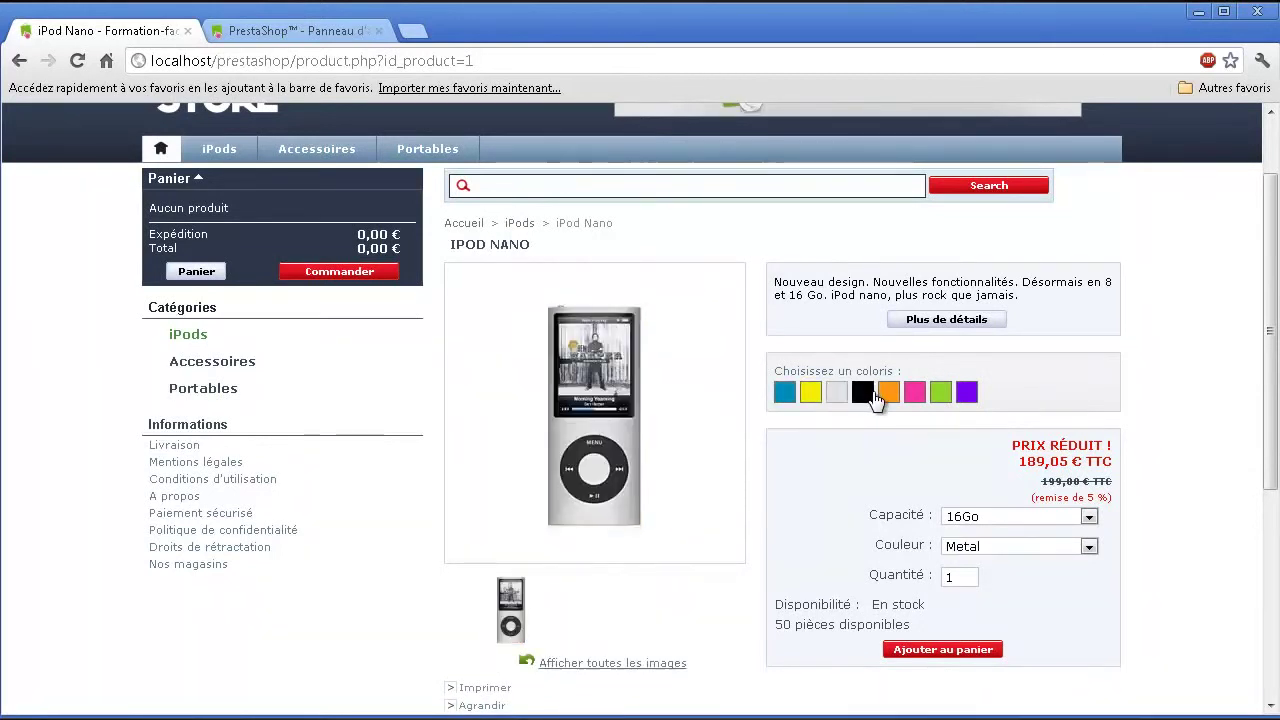
left_click(862, 391)
- Switch the iPod Nano's capacity to 8Go to check its price, and set it back to 16Go
left_click(975, 518)
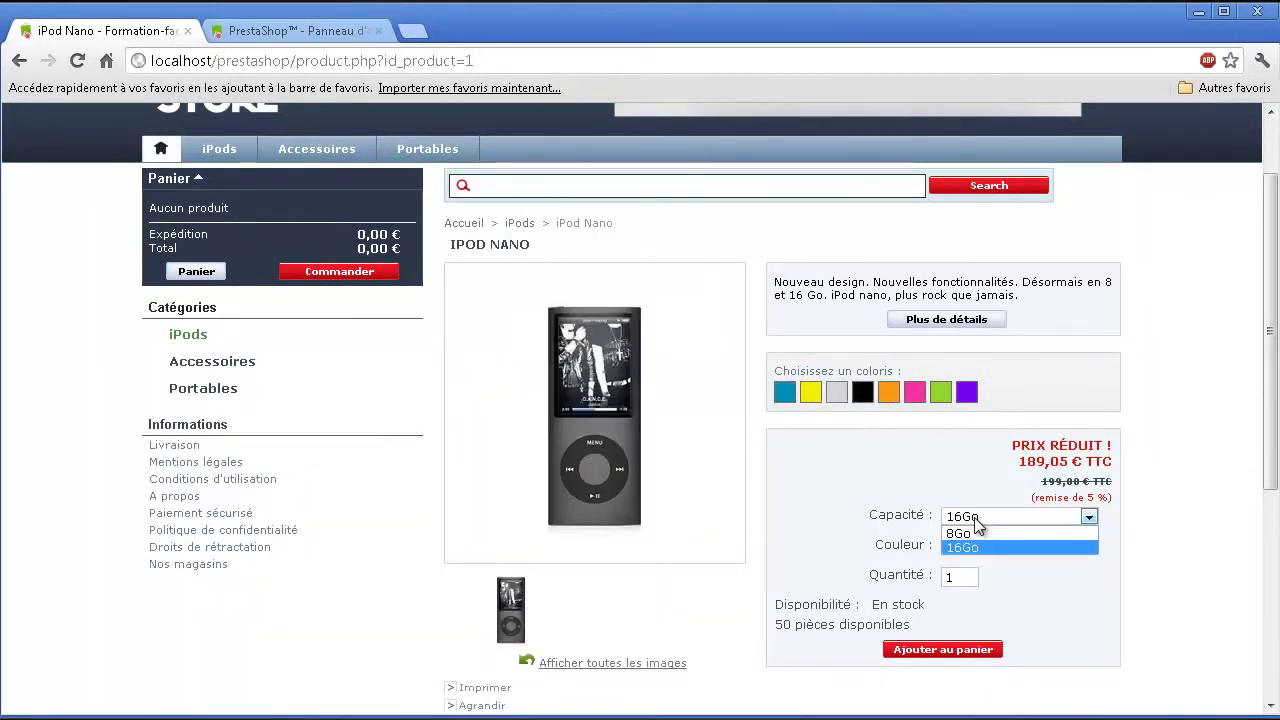
scroll(975, 498, "down", 1)
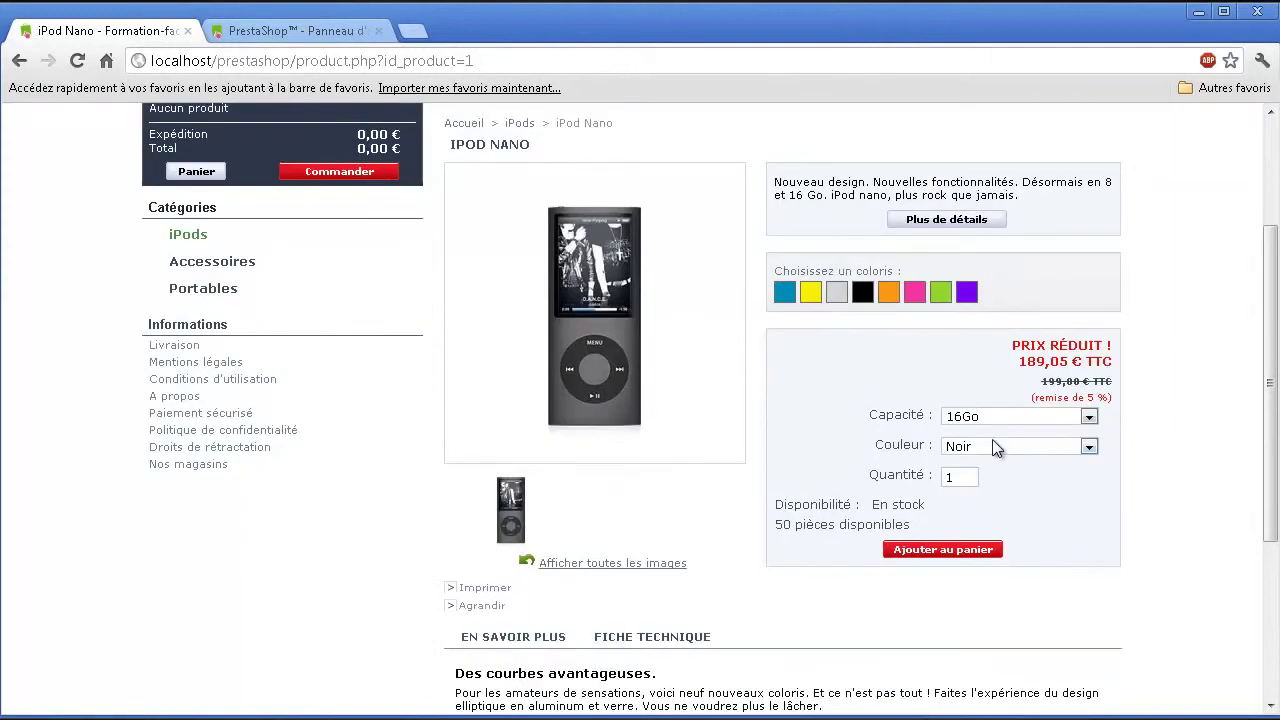
left_click(995, 417)
left_click(1060, 447)
left_click(1047, 419)
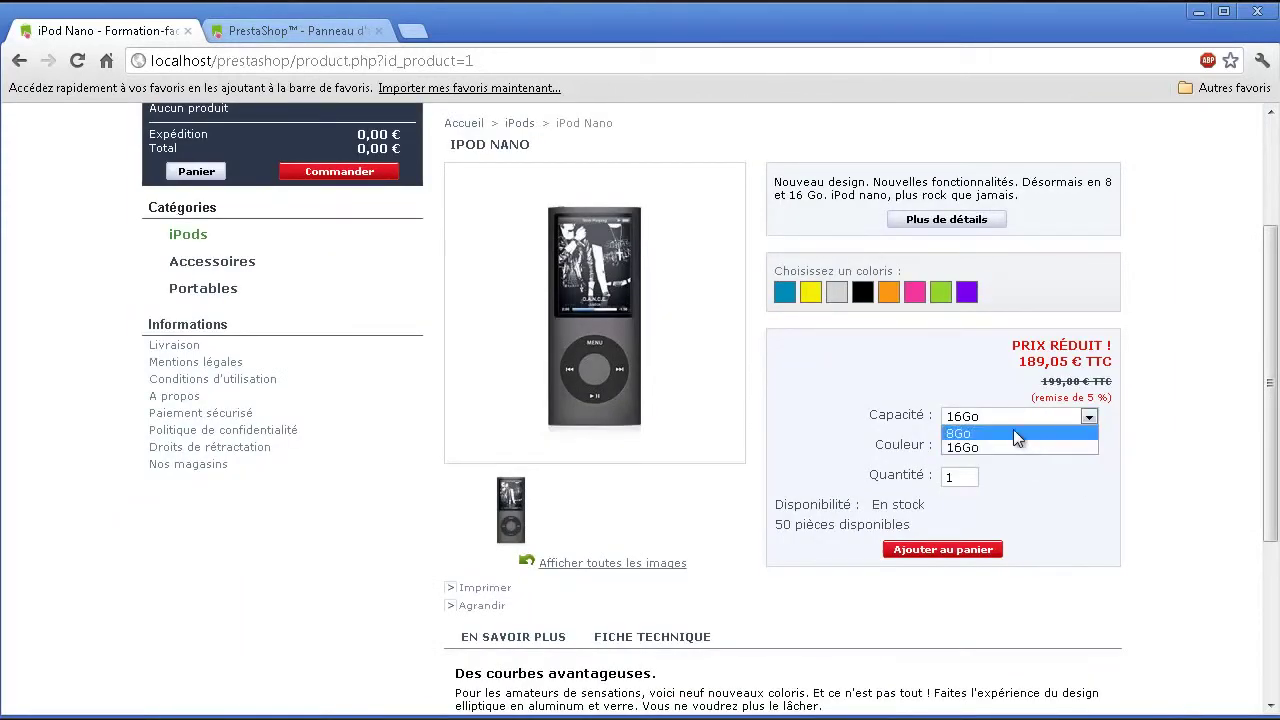
left_click(1013, 429)
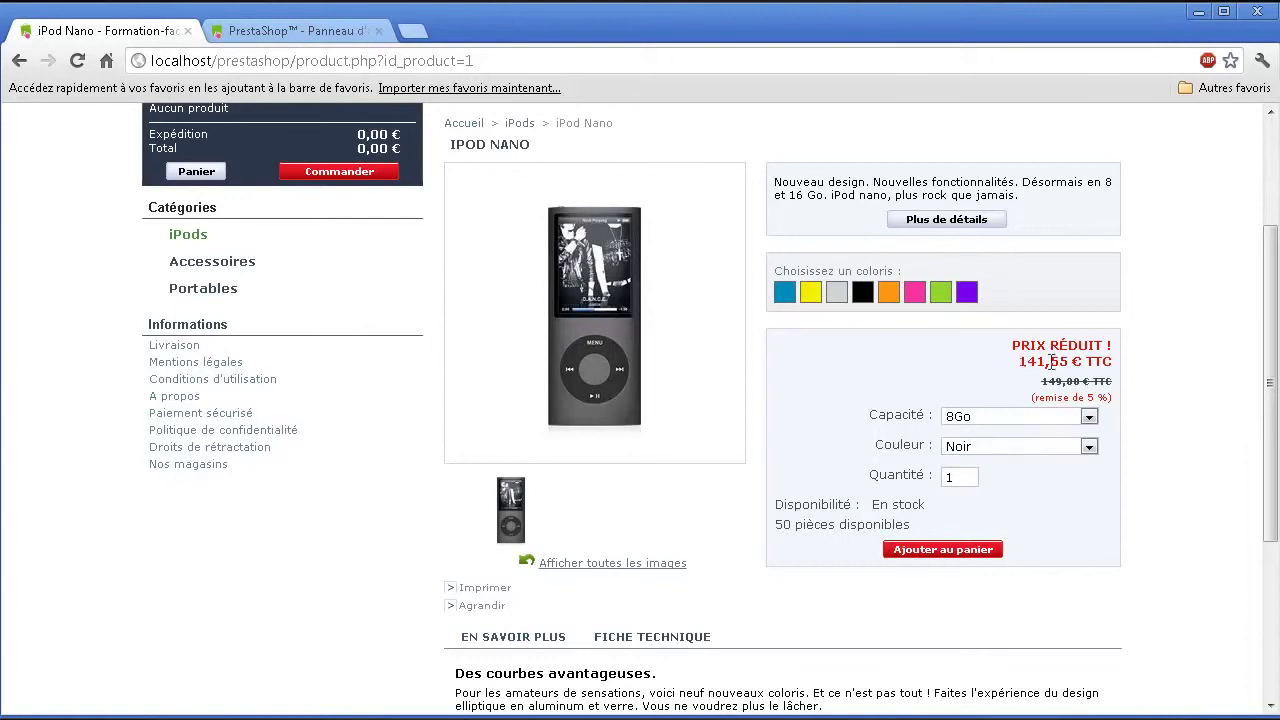
triple_click(1049, 362)
left_click(1027, 417)
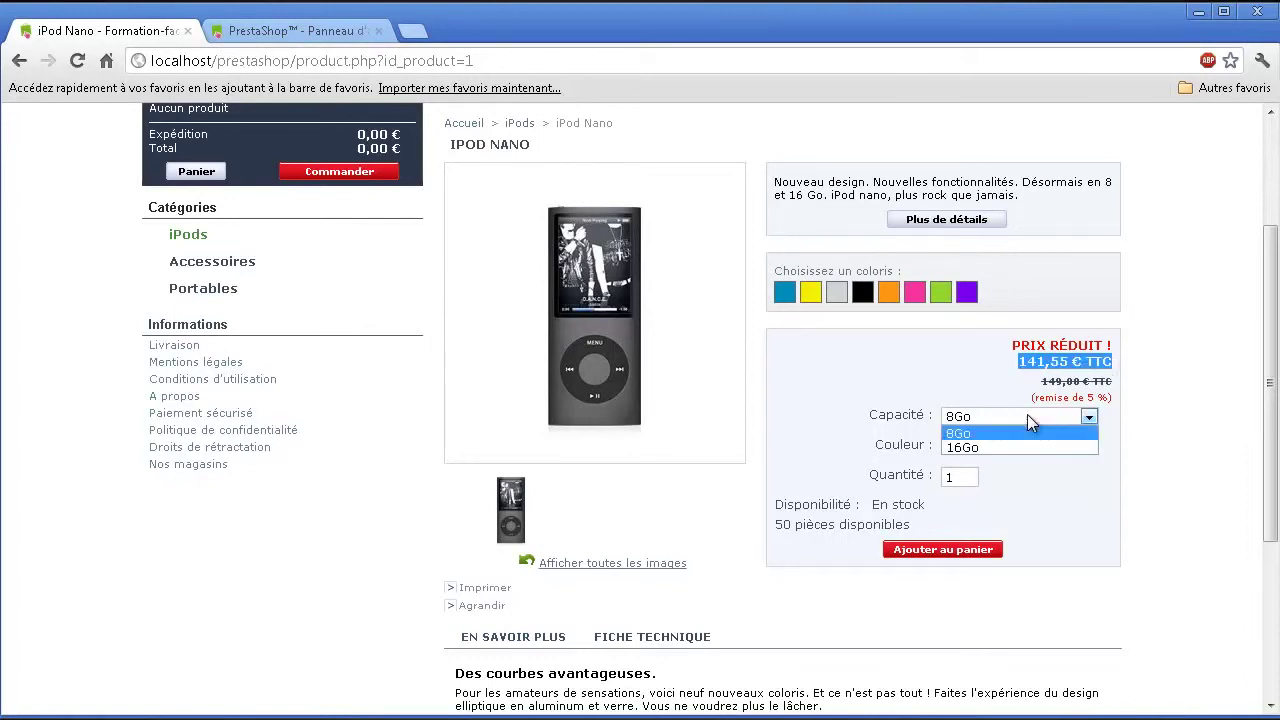
left_click(995, 446)
left_click(1080, 513)
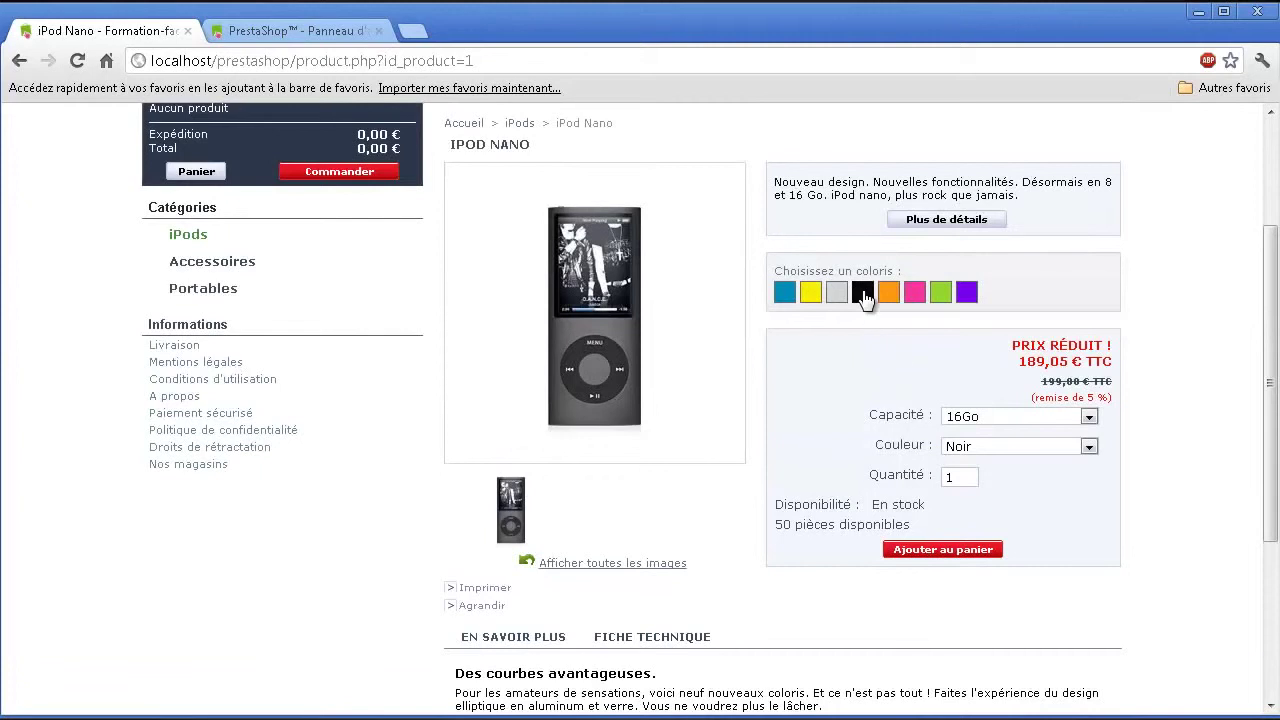
- Preview the iPod Nano in black, violet and pink, and view the product description below
left_click(863, 293)
left_click(966, 291)
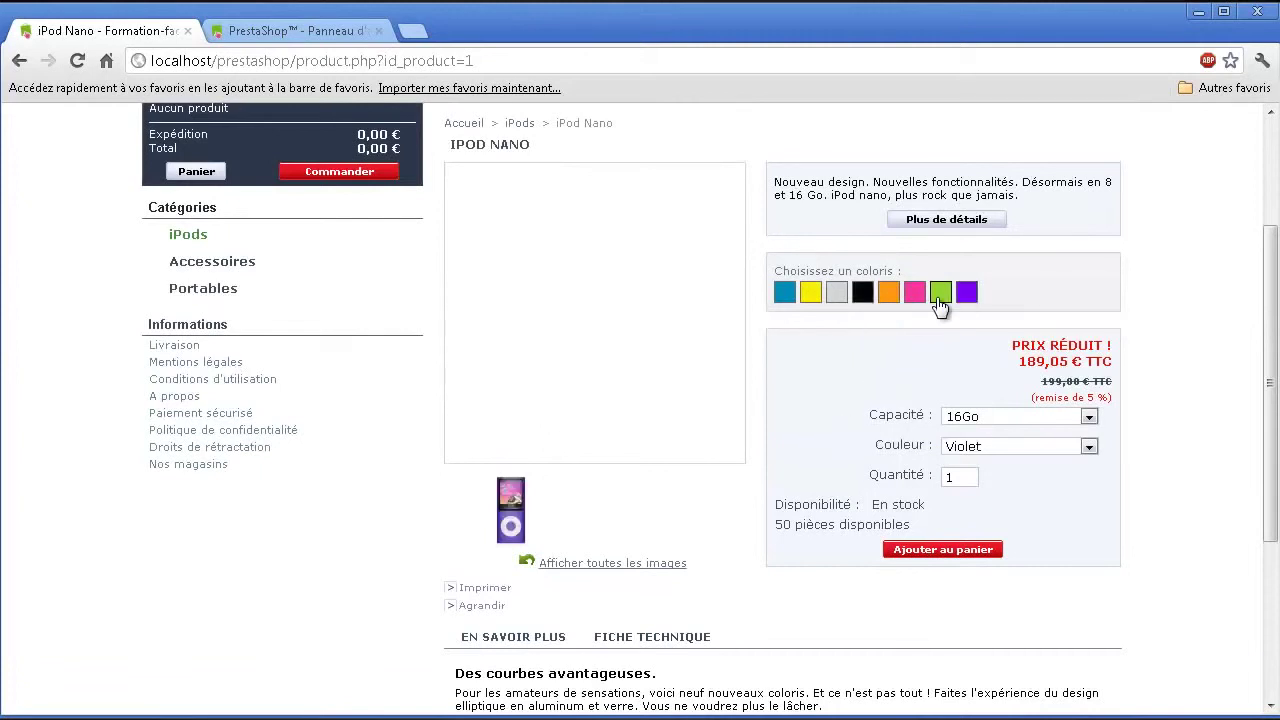
left_click(914, 291)
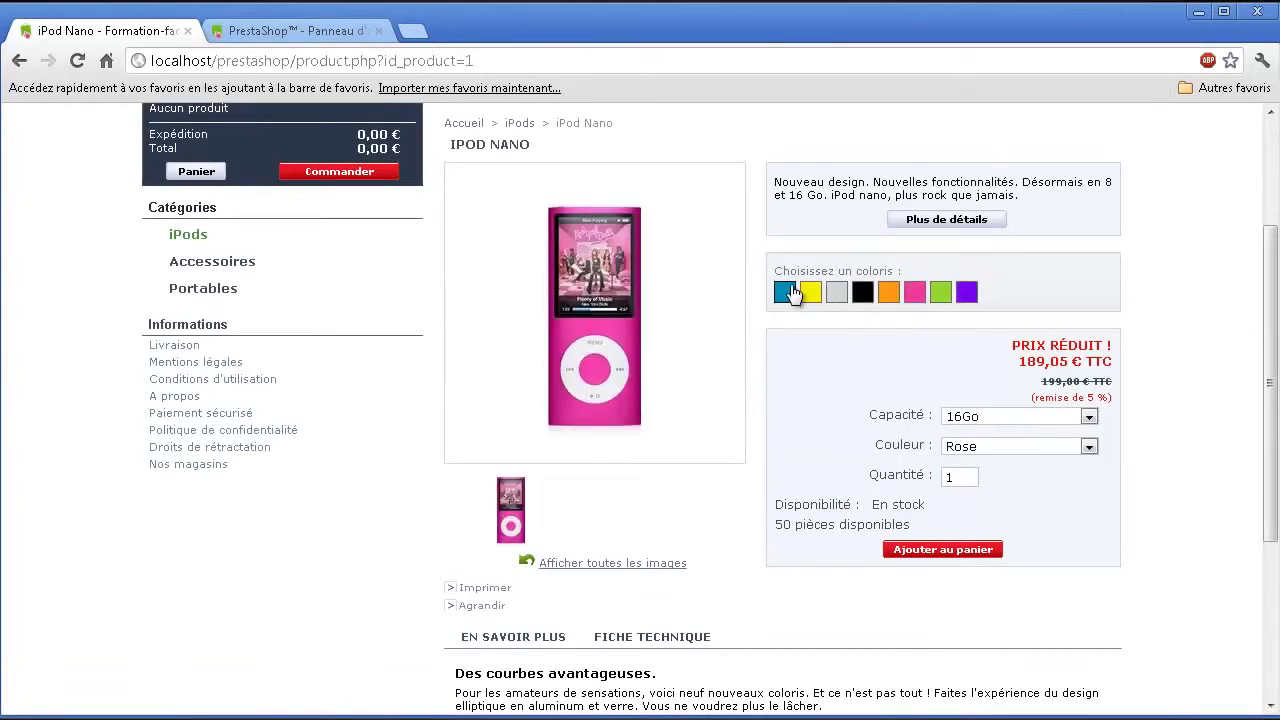
scroll(626, 345, "down", 3)
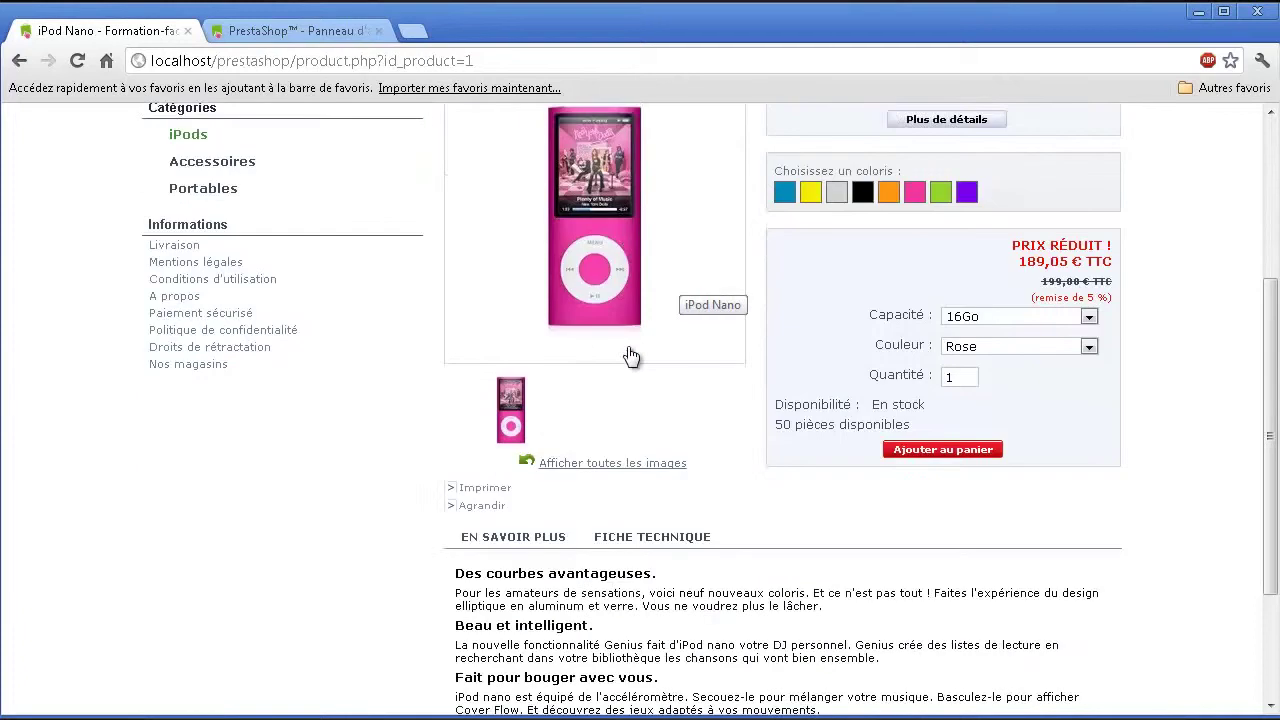
- Return to the back office and view the catalogue's list of product features (Caractéristiques)
scroll(620, 345, "up", 3)
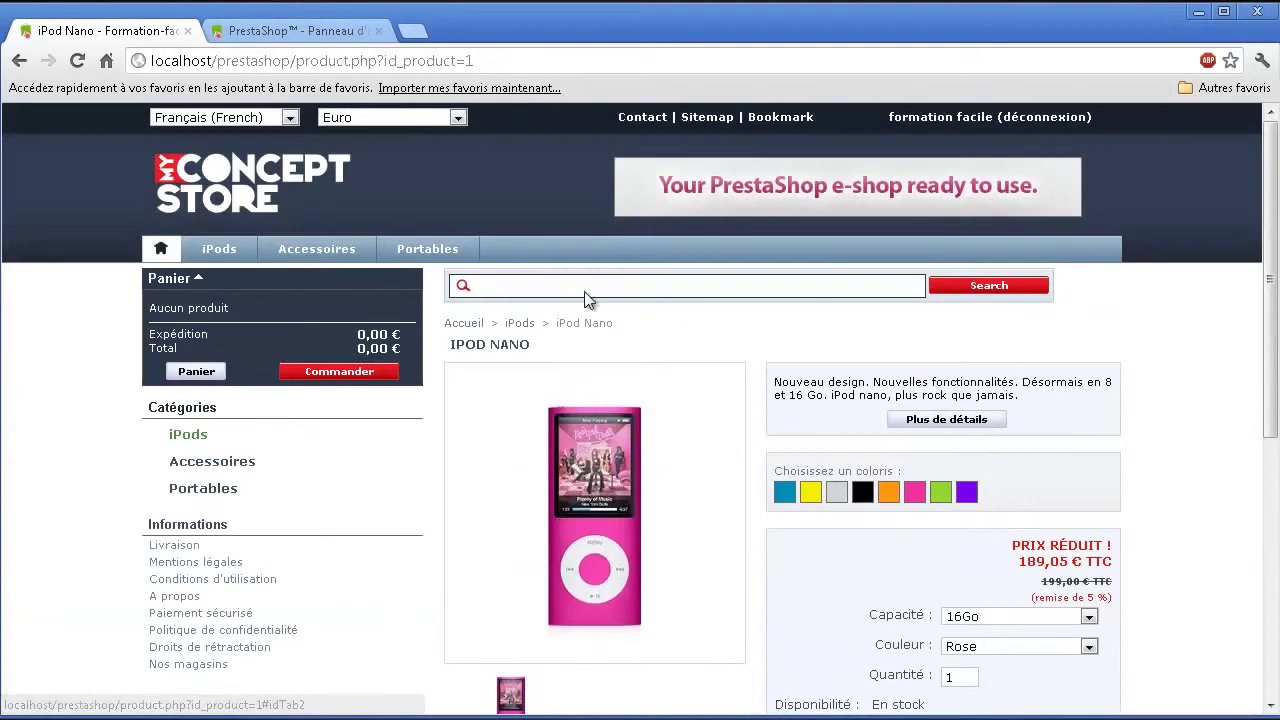
left_click(317, 34)
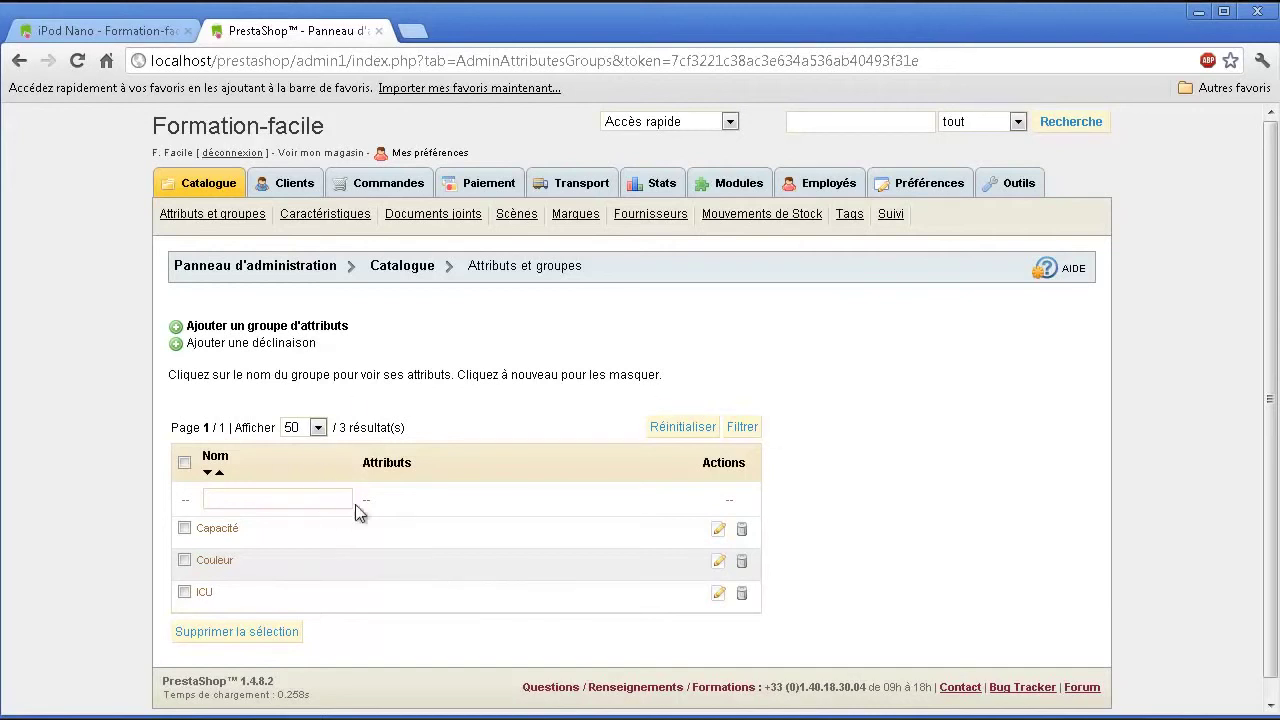
left_click(326, 214)
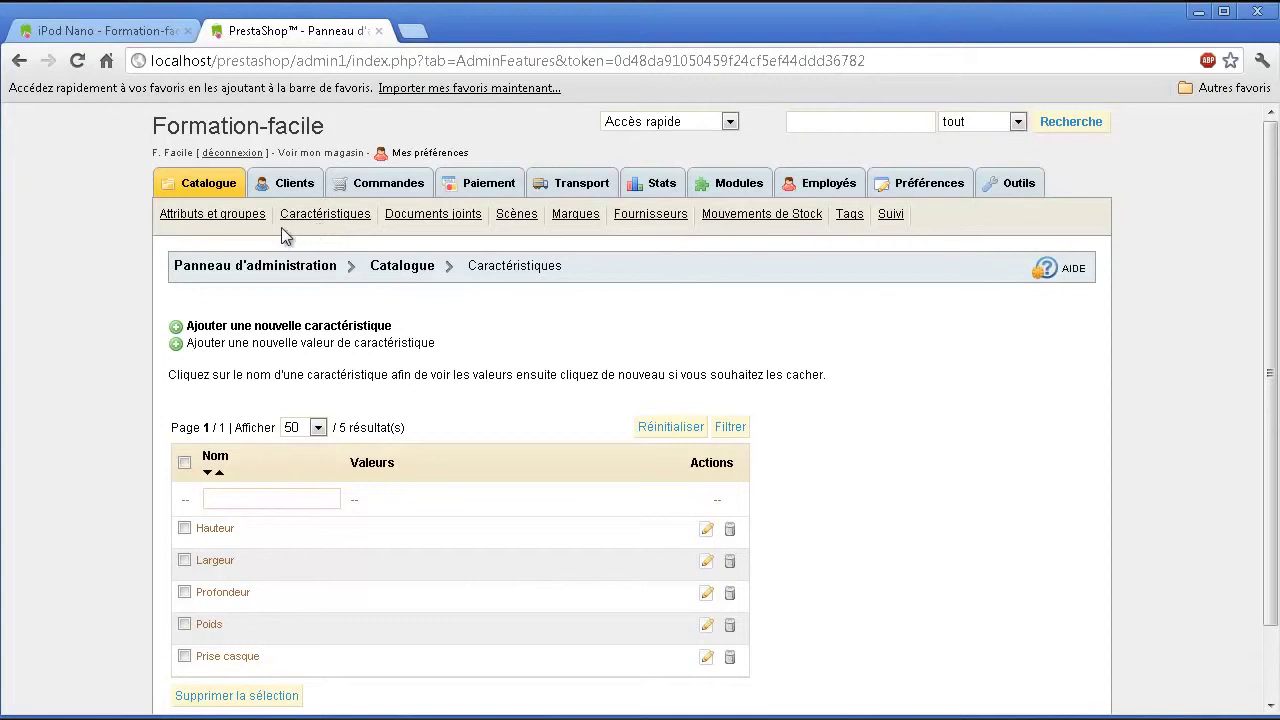
scroll(626, 343, "down", 1)
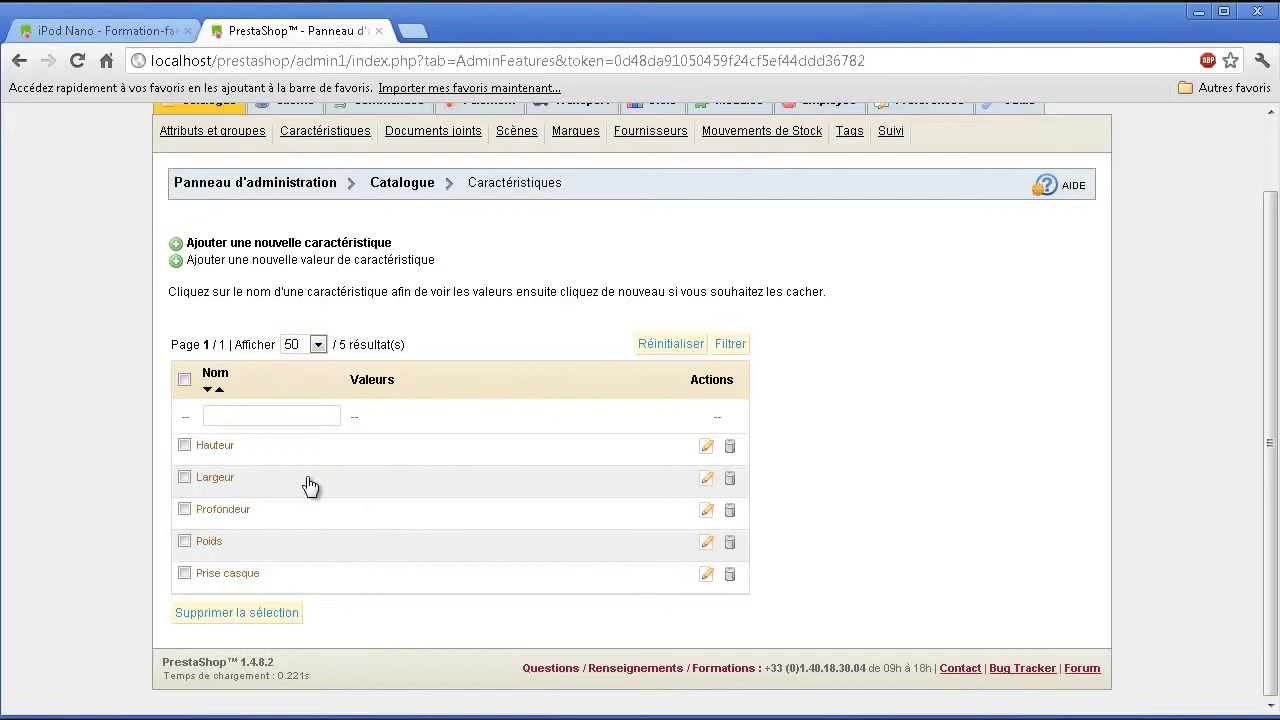
- Add a new product feature named "autonolie" and save it
left_click(347, 248)
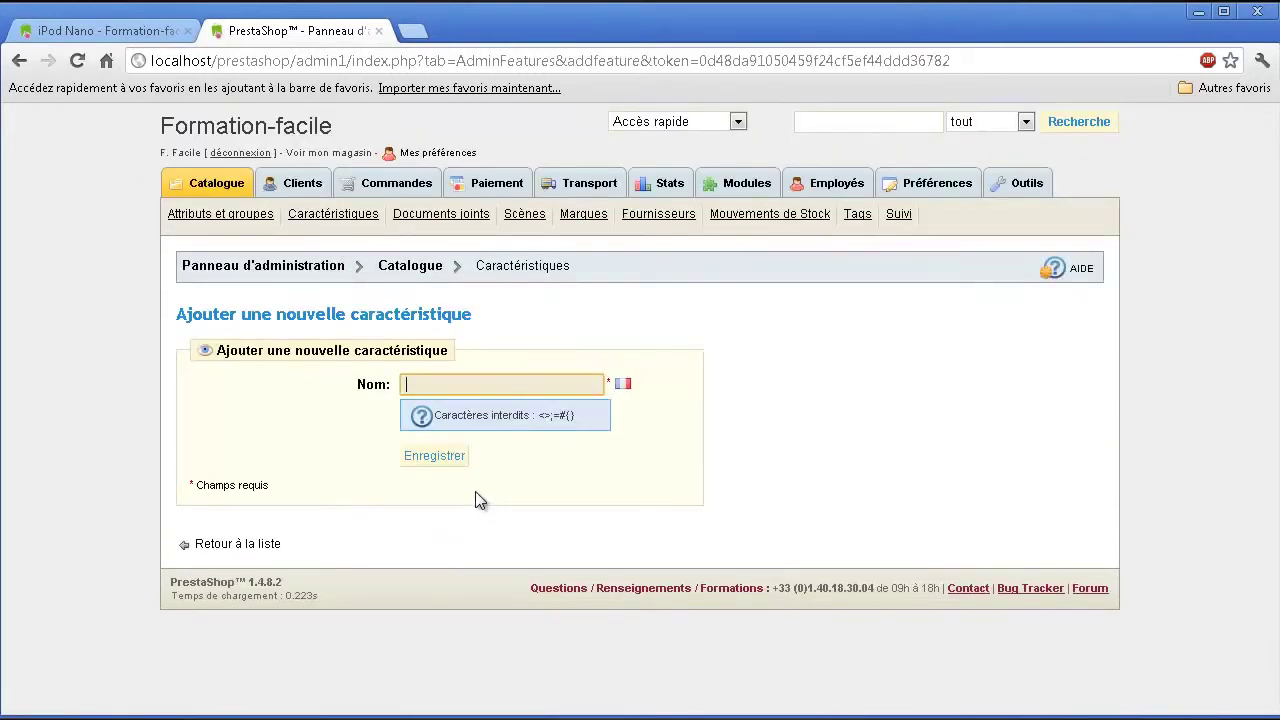
type("autonolie")
left_click(425, 465)
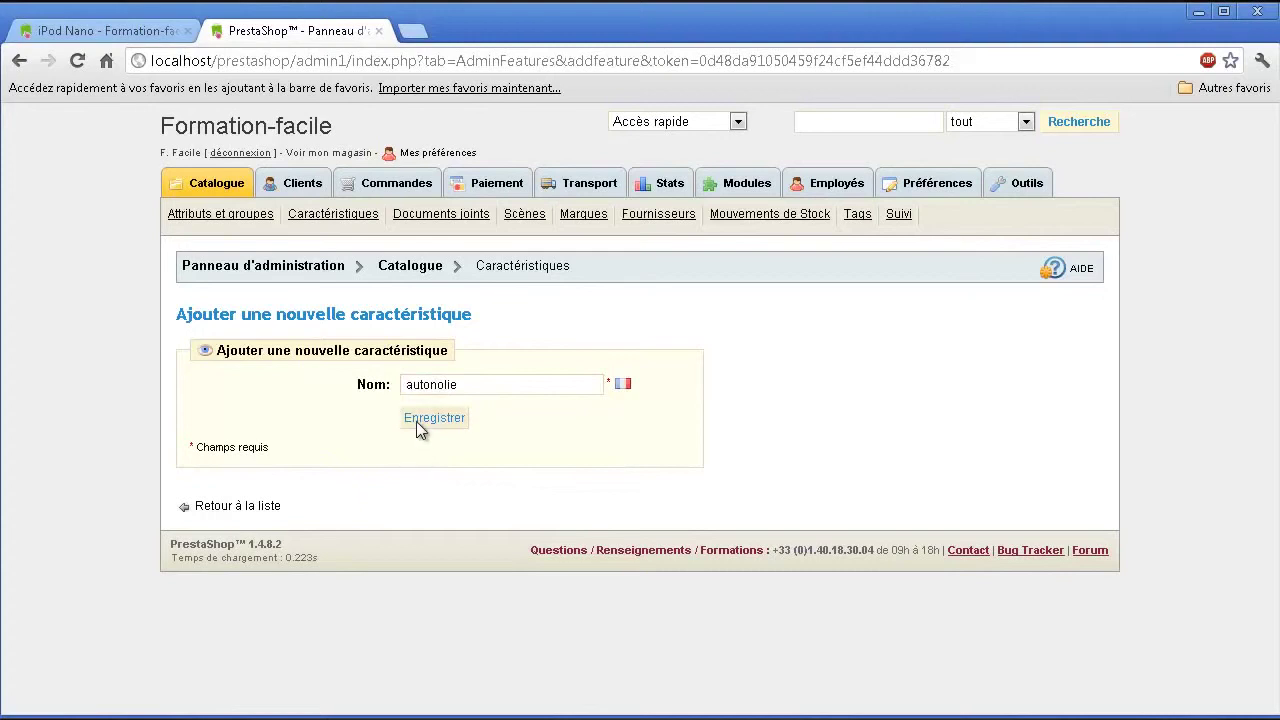
left_click(417, 419)
scroll(417, 424, "down", 2)
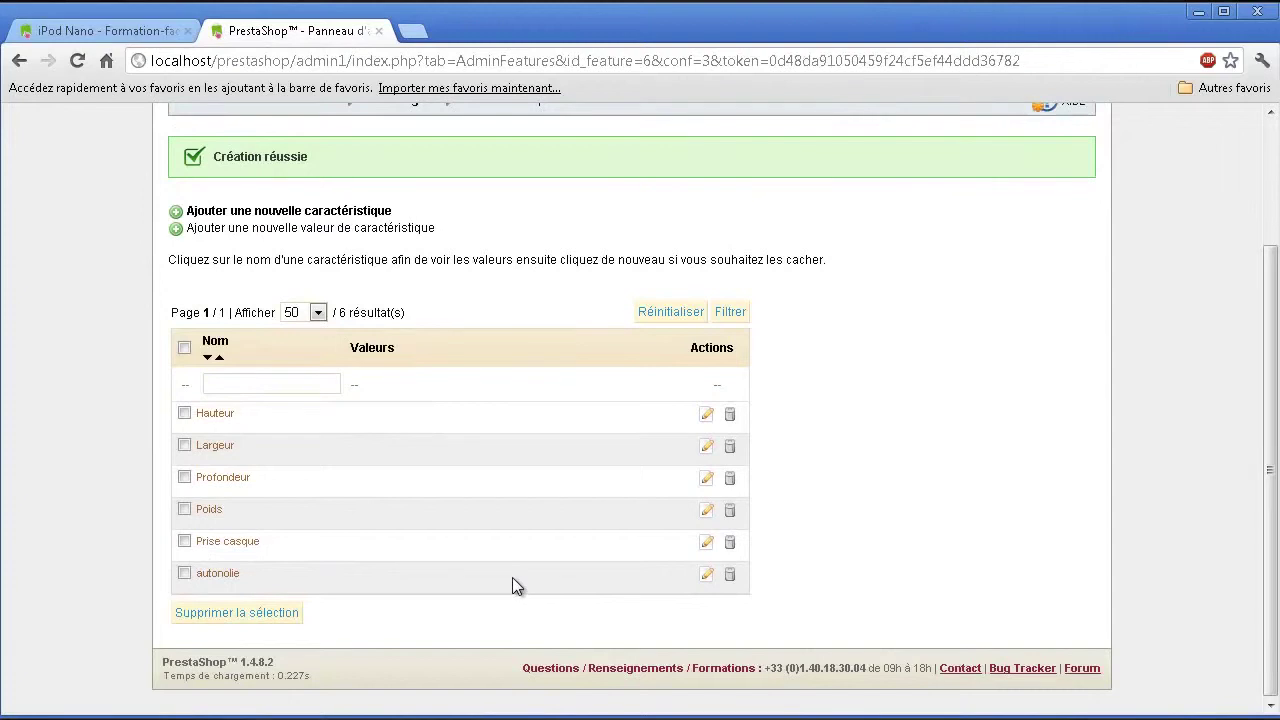
scroll(512, 577, "up", 2)
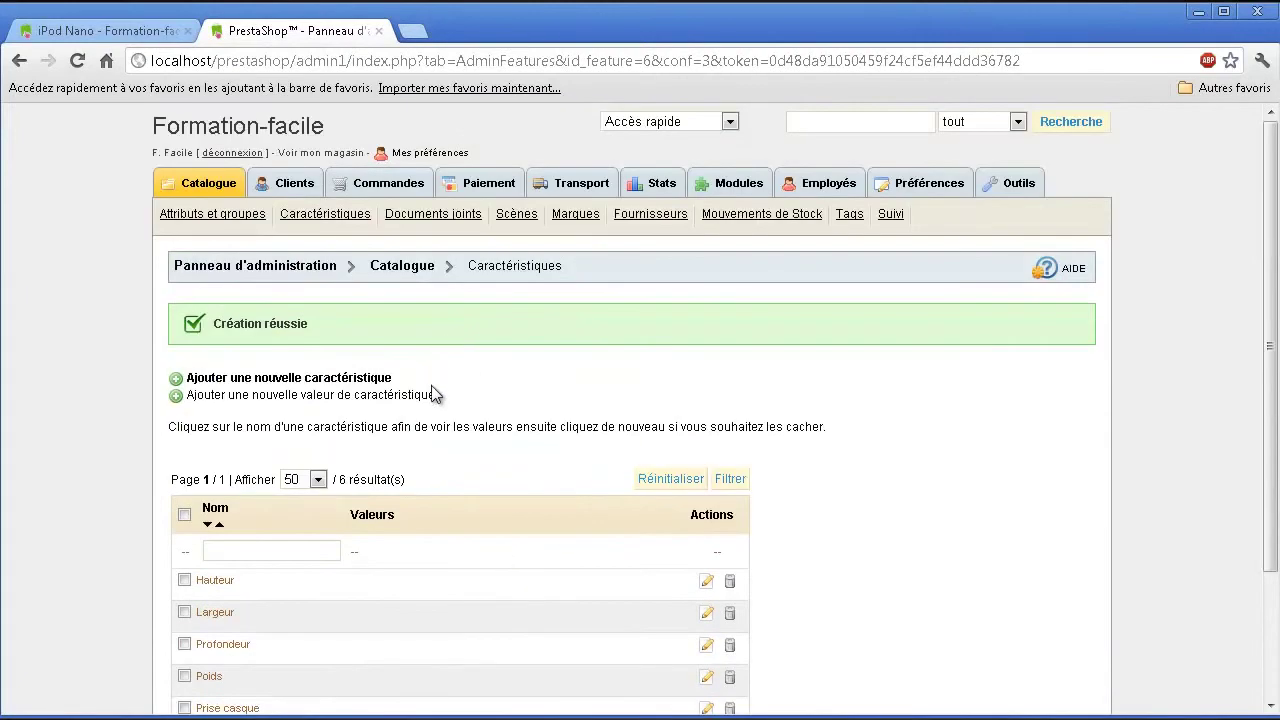
- Switch to the shop front and read the iPod Nano's technical sheet (Fiche technique) below the product images
left_click(87, 34)
scroll(531, 286, "down", 4)
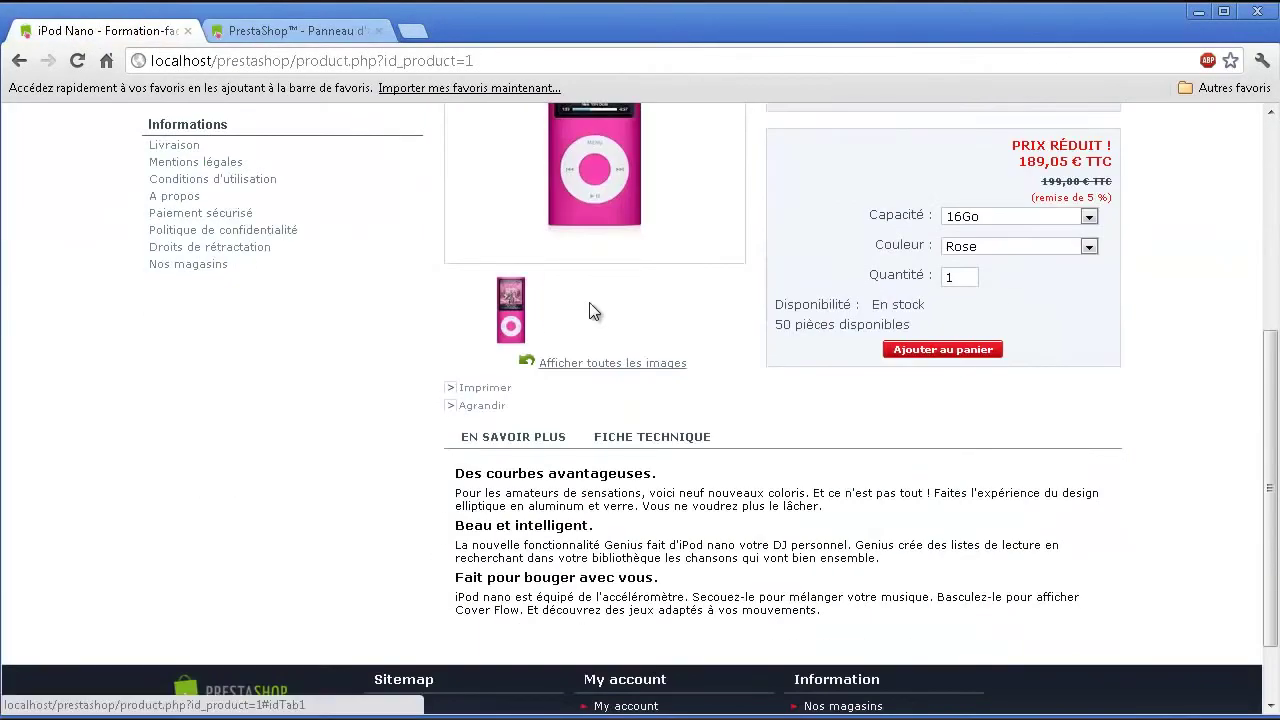
scroll(578, 258, "up", 3)
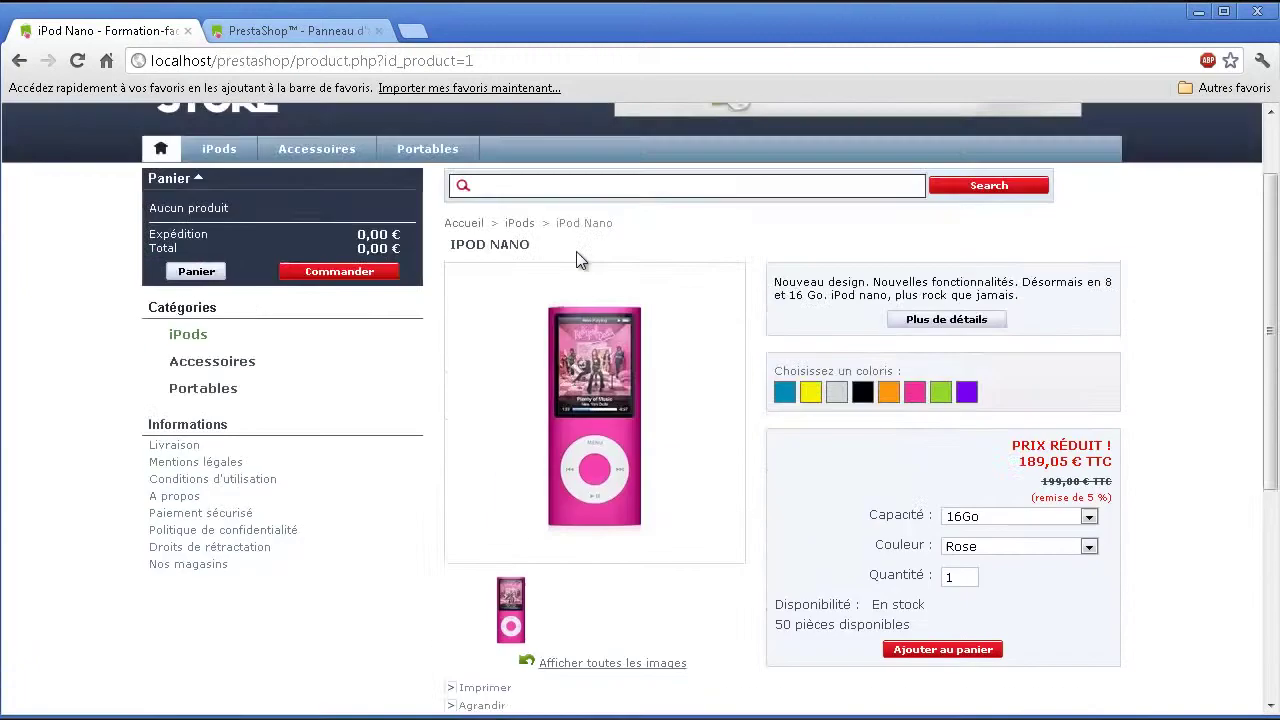
scroll(578, 256, "down", 4)
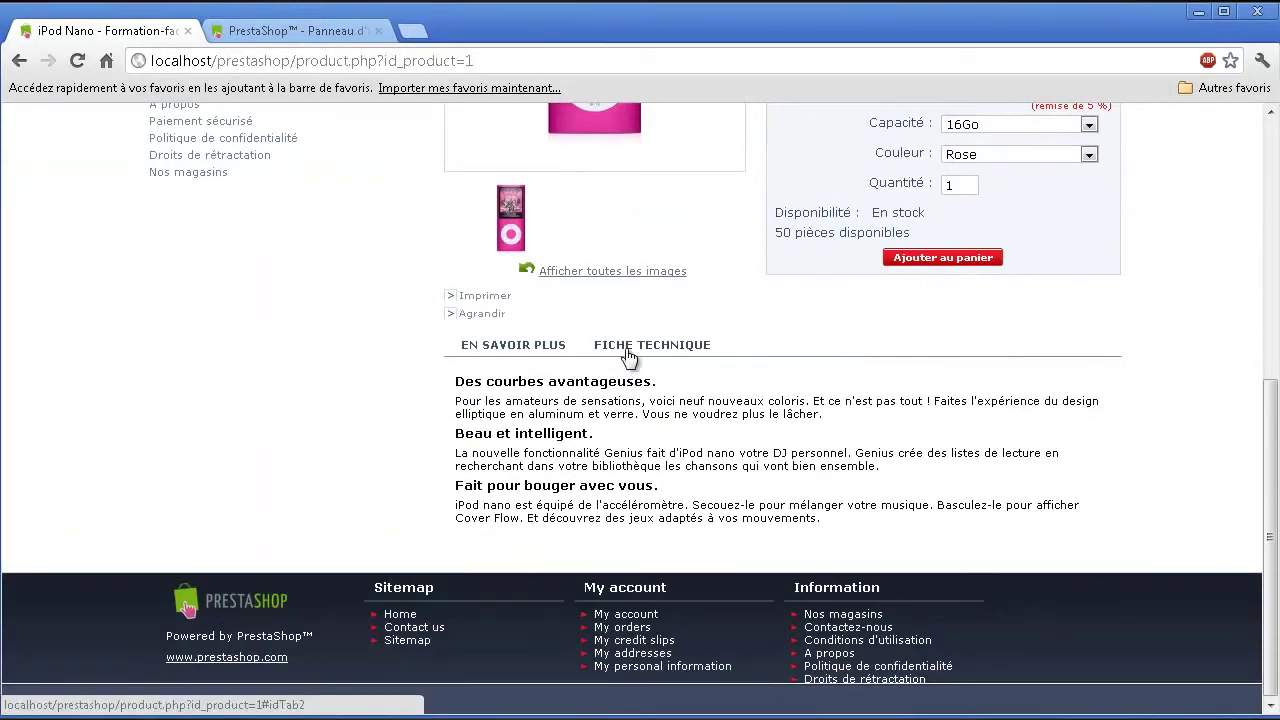
left_click(628, 350)
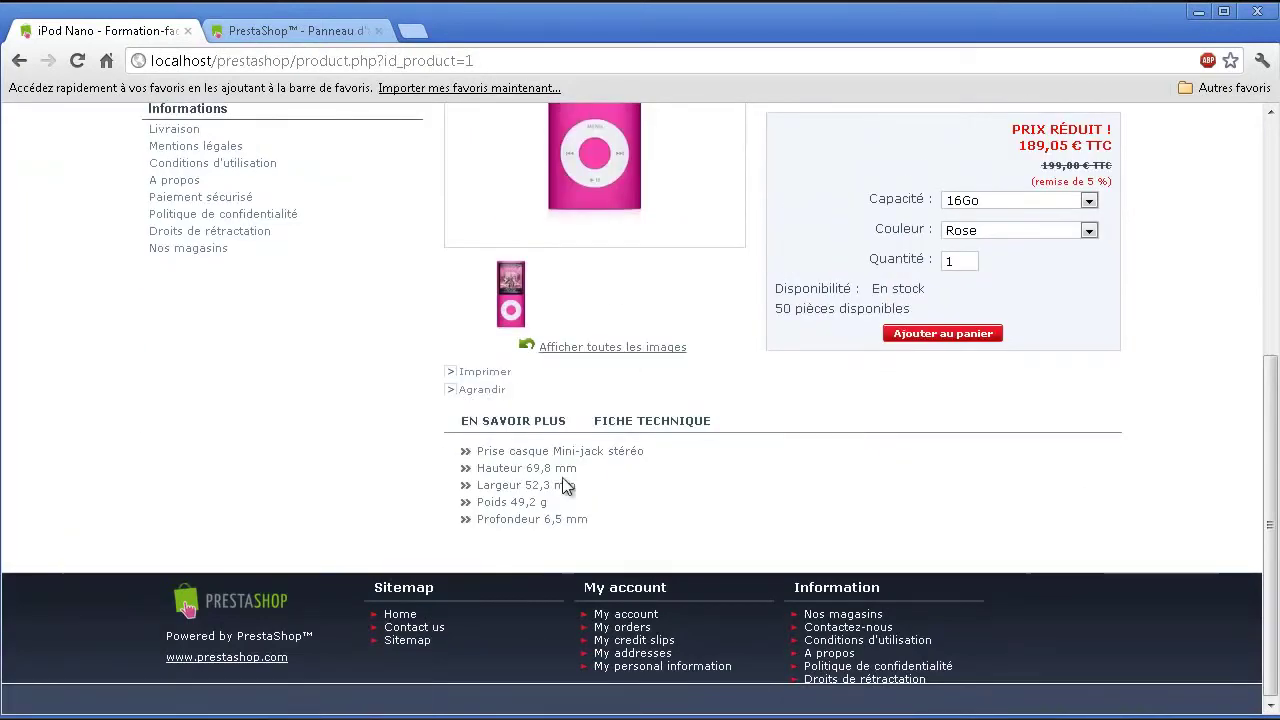
left_click_drag(497, 447, 567, 443)
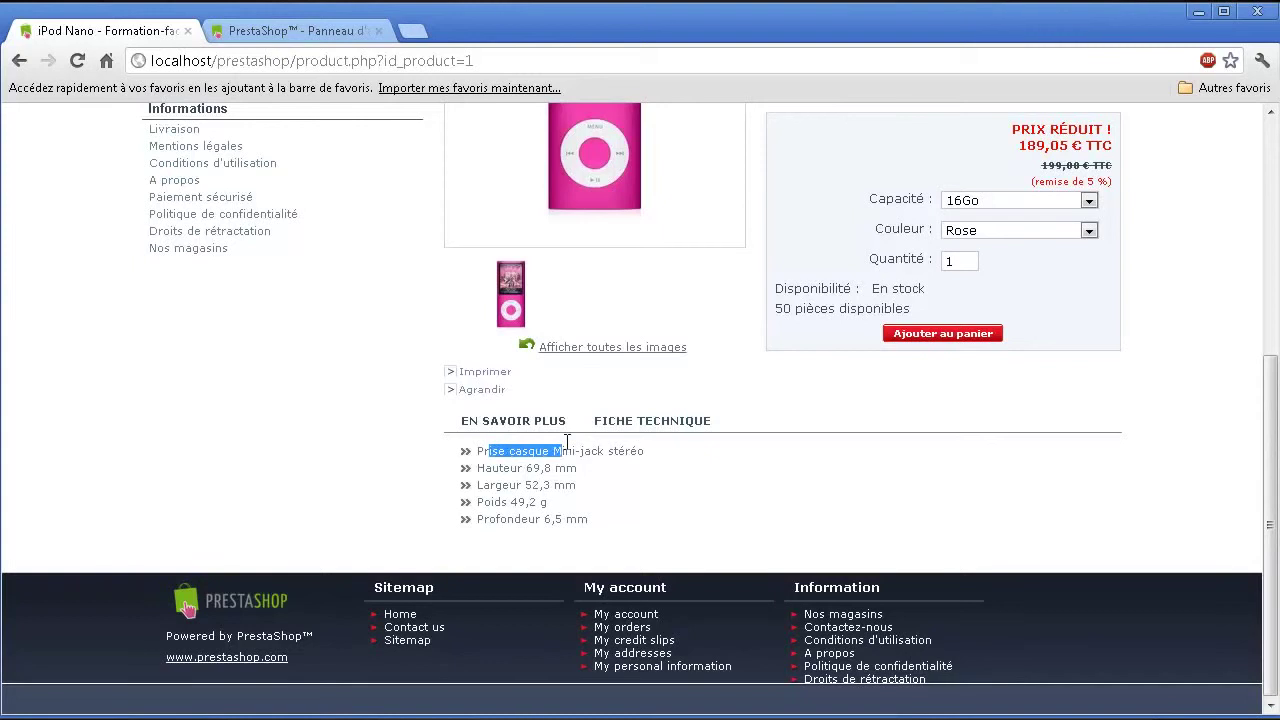
left_click_drag(490, 468, 568, 521)
- Reload the iPod Nano product page and check its technical sheet again for the new feature
left_click(77, 60)
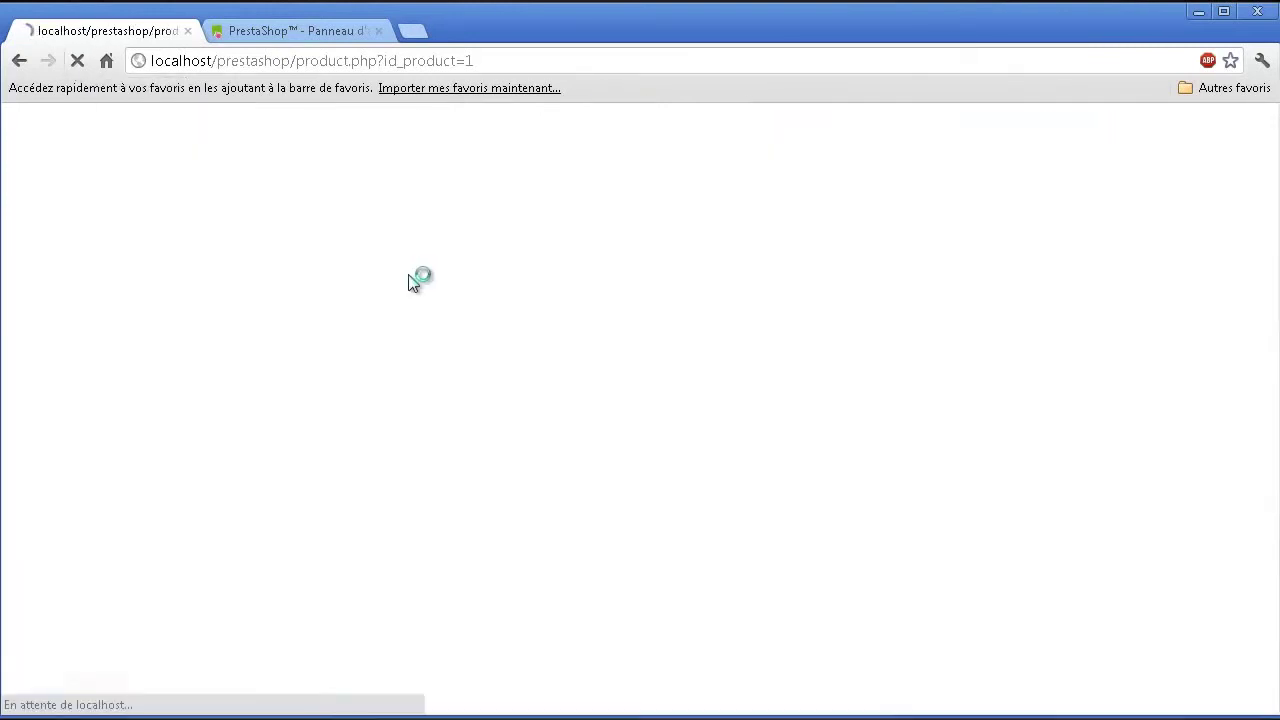
left_click(658, 344)
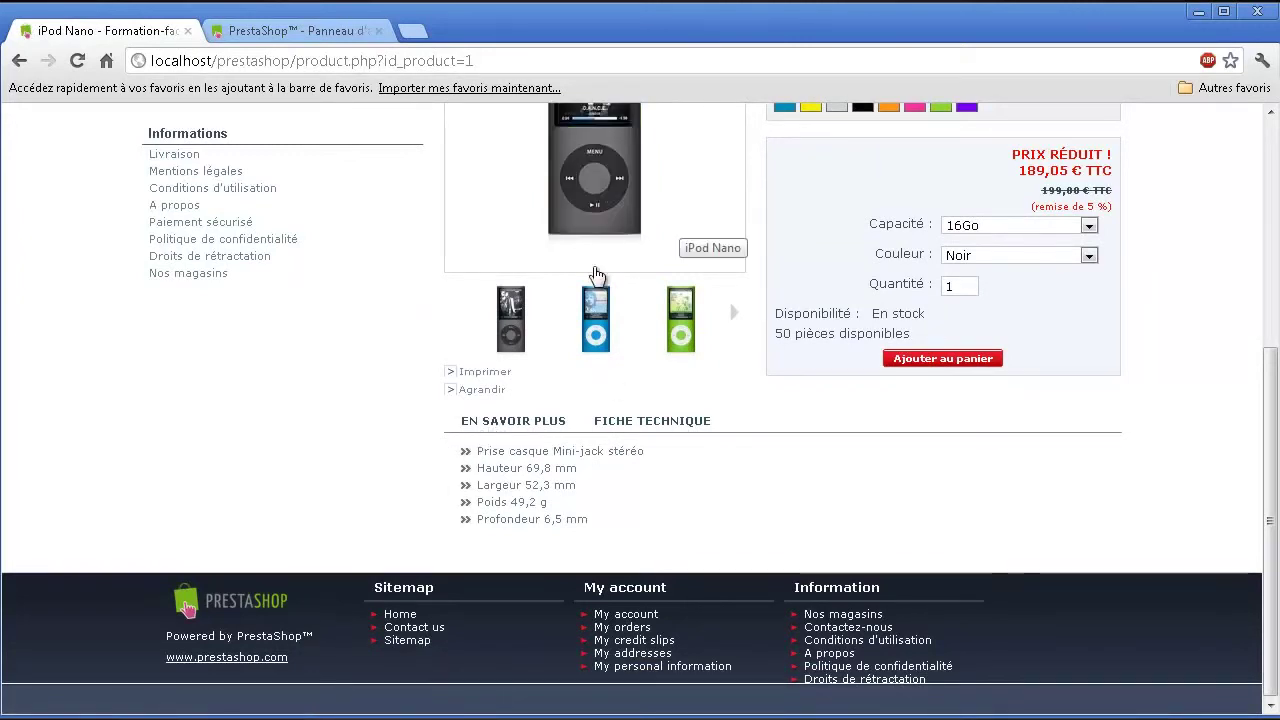
scroll(603, 267, "up", 3)
- Go back to the back office and review the list of features, including the "autonolie" entry
left_click(290, 32)
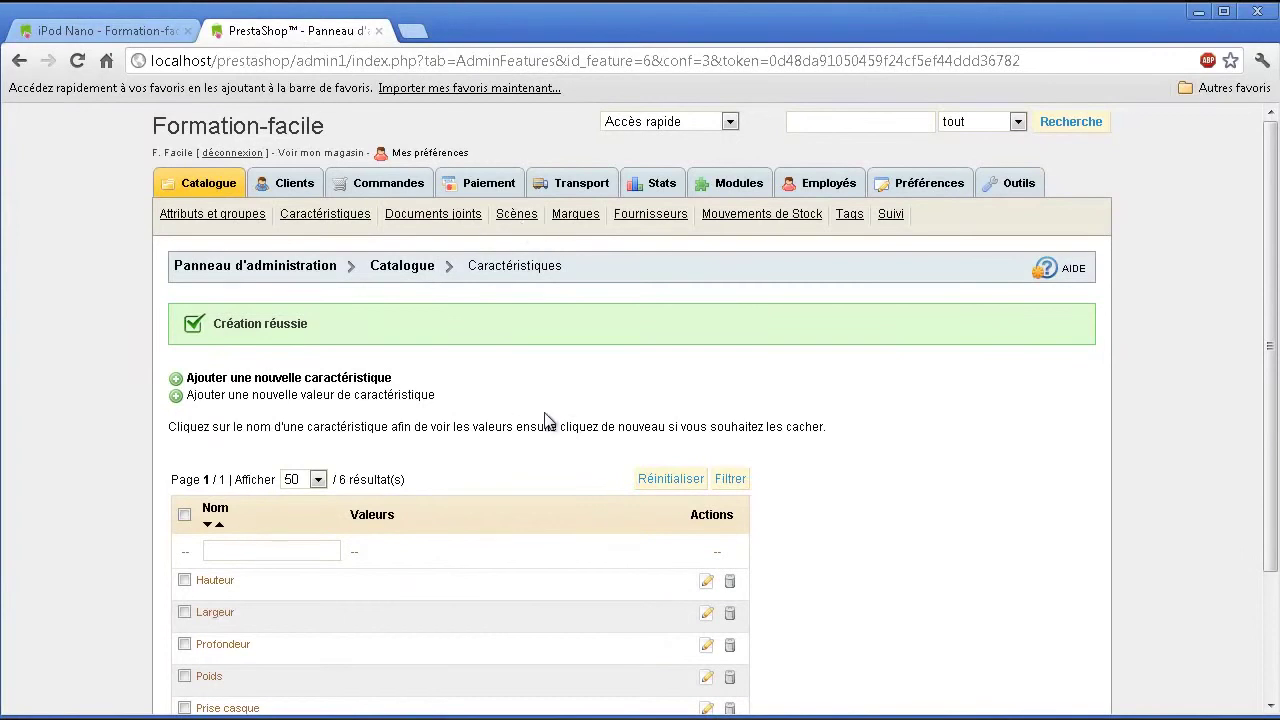
scroll(447, 441, "down", 1)
scroll(447, 440, "down", 1)
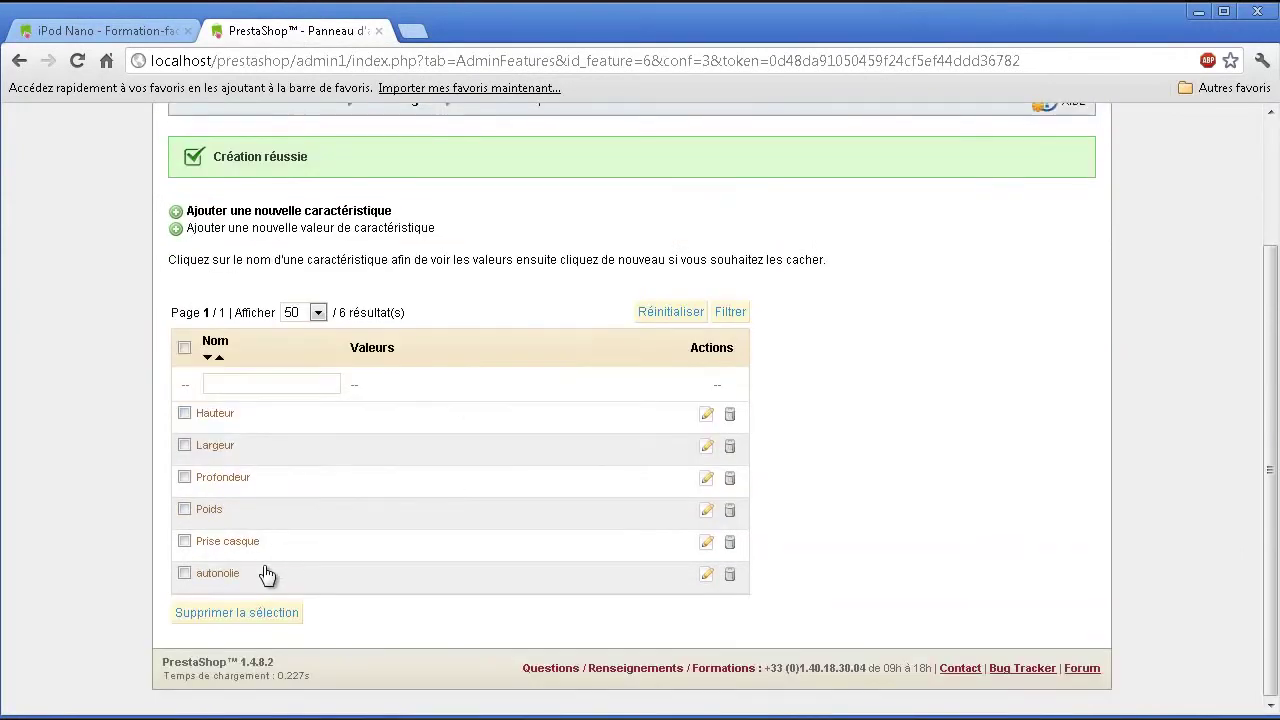
scroll(283, 590, "up", 2)
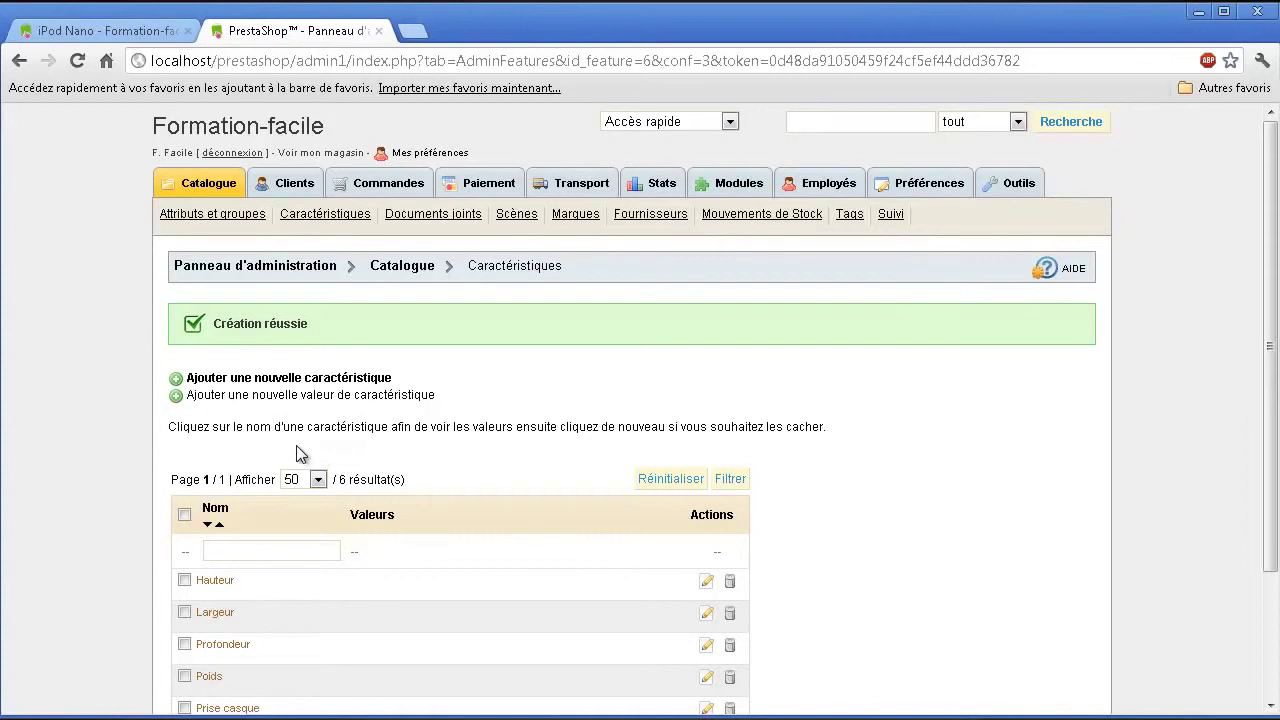
scroll(251, 434, "down", 2)
scroll(257, 430, "up", 2)
- Open the catalogue in a separate browser tab and open the MacBook product for editing
middle_click(208, 183)
left_click(457, 31)
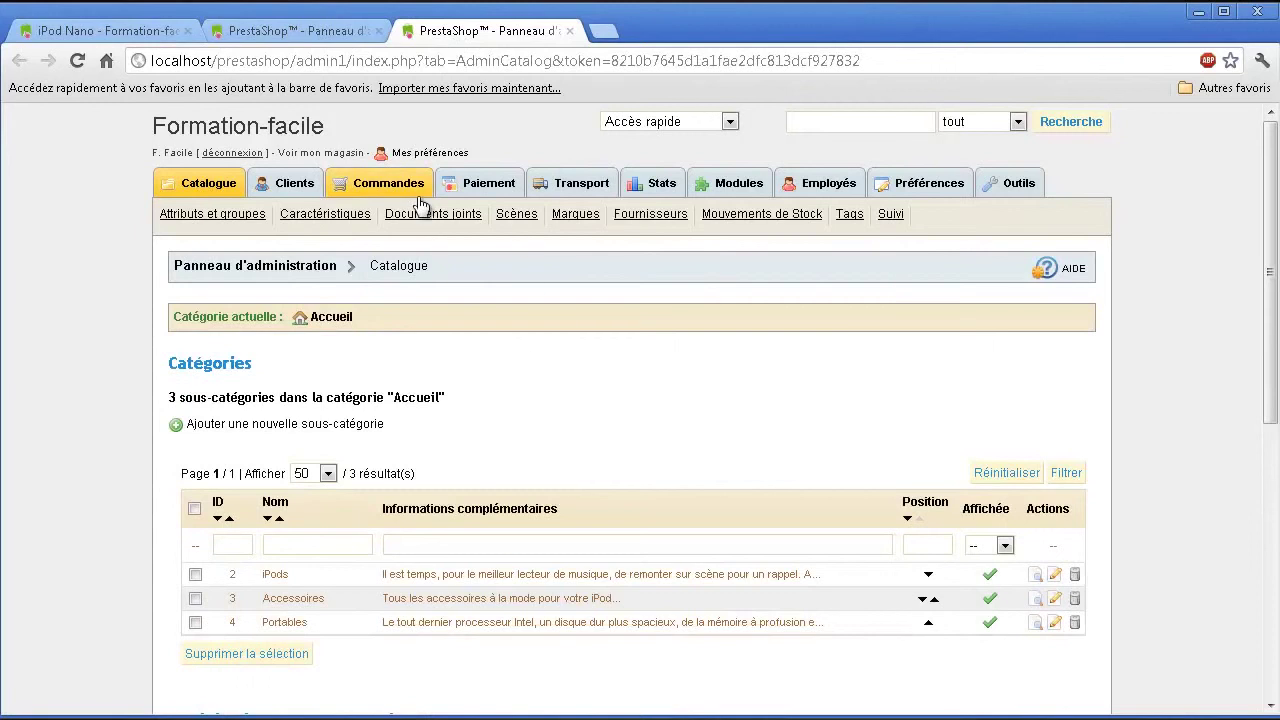
scroll(214, 251, "down", 5)
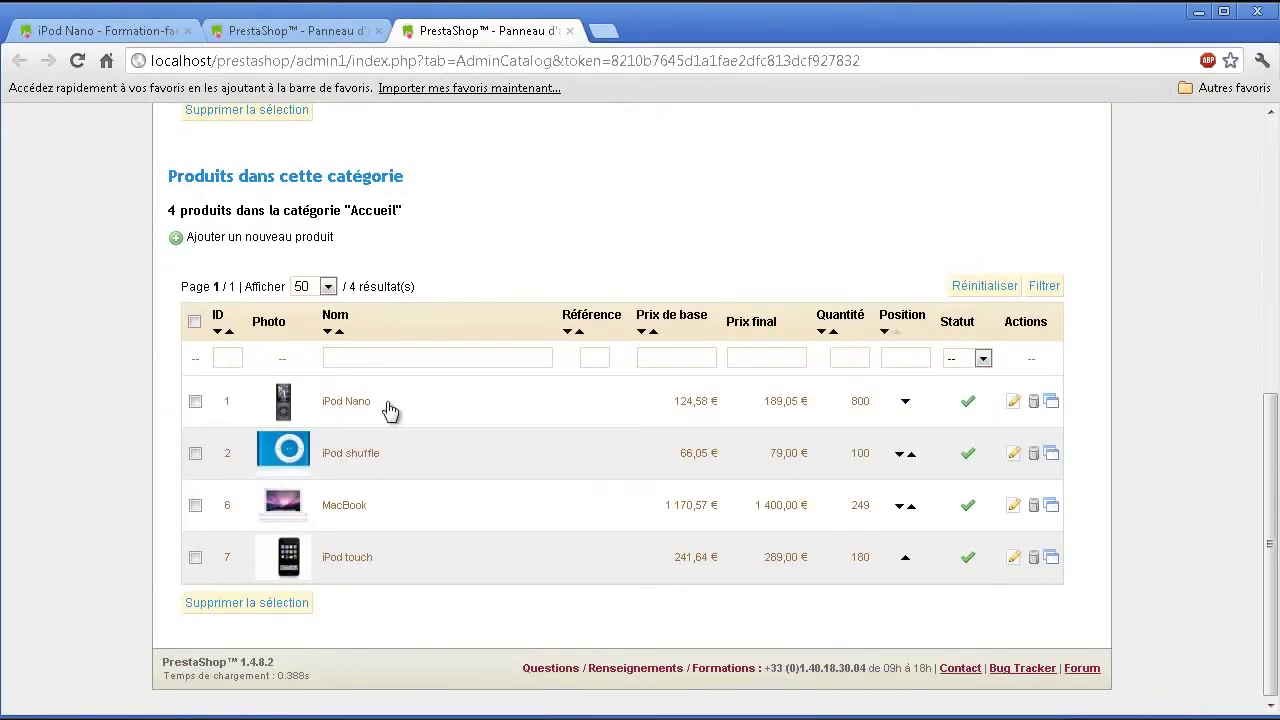
left_click(1012, 508)
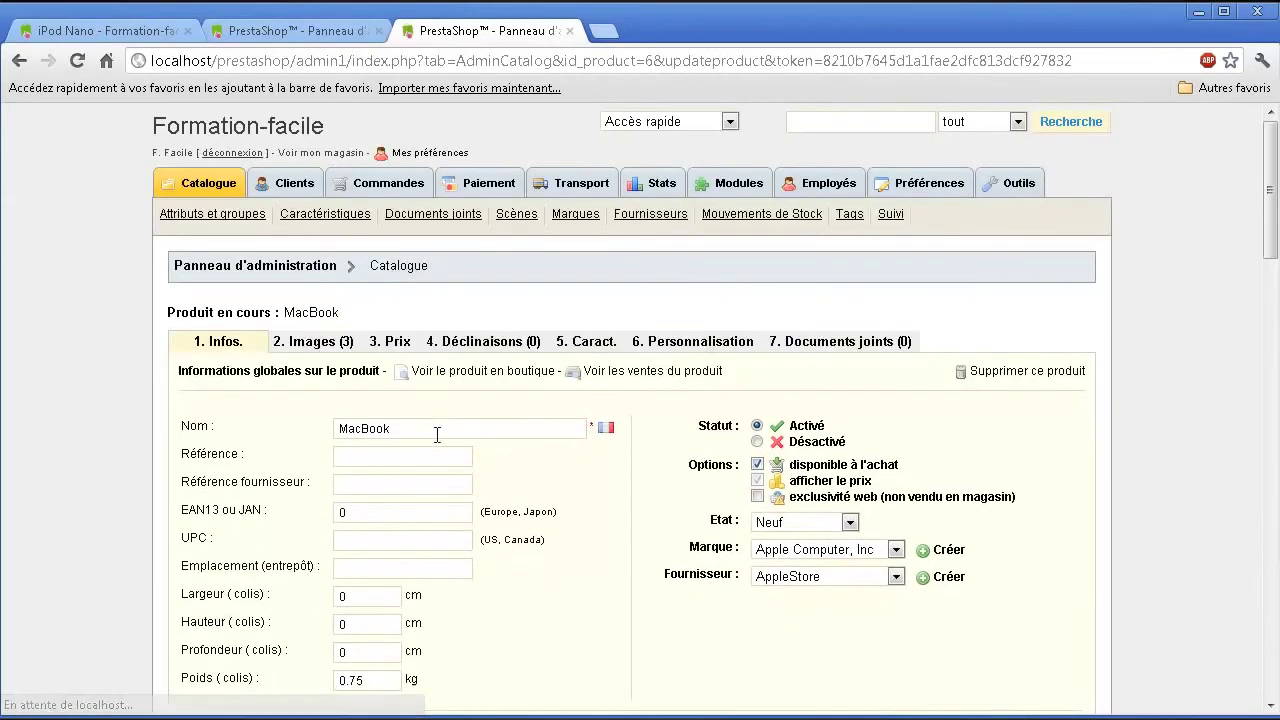
- Set the MacBook's package width (Largeur) to 17 cm
left_click(381, 497)
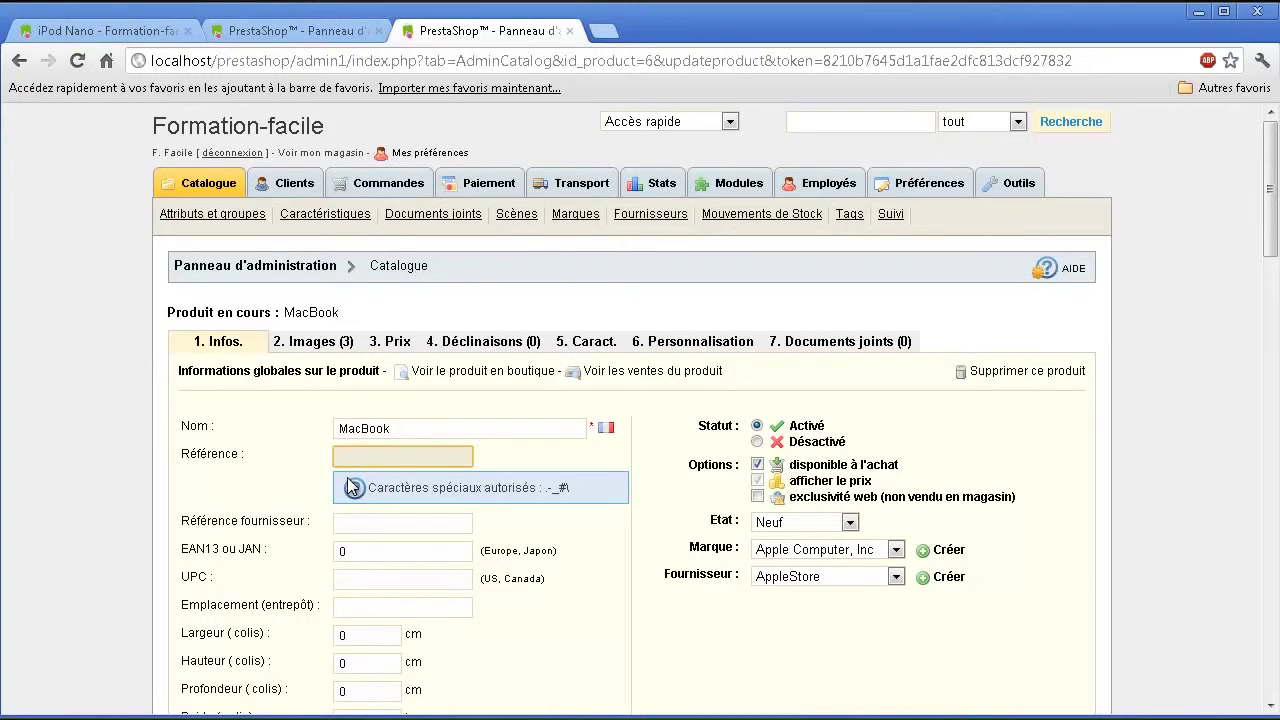
scroll(352, 487, "down", 1)
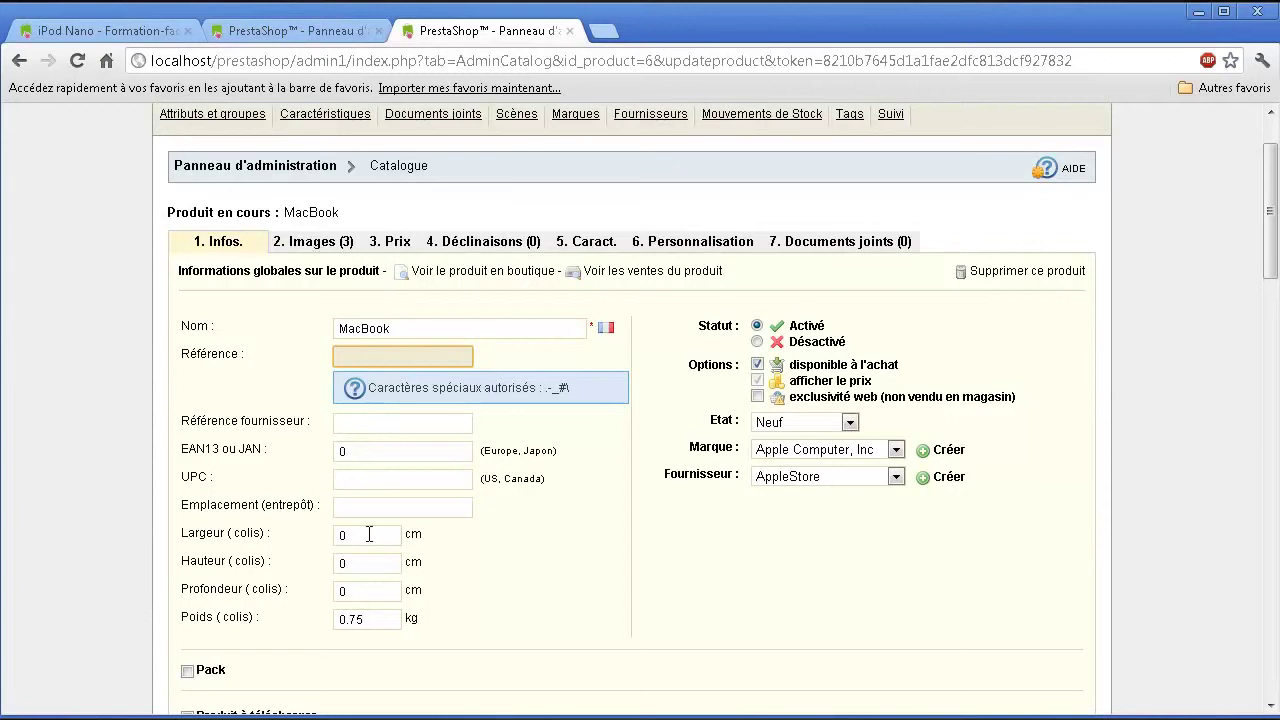
left_click(369, 535)
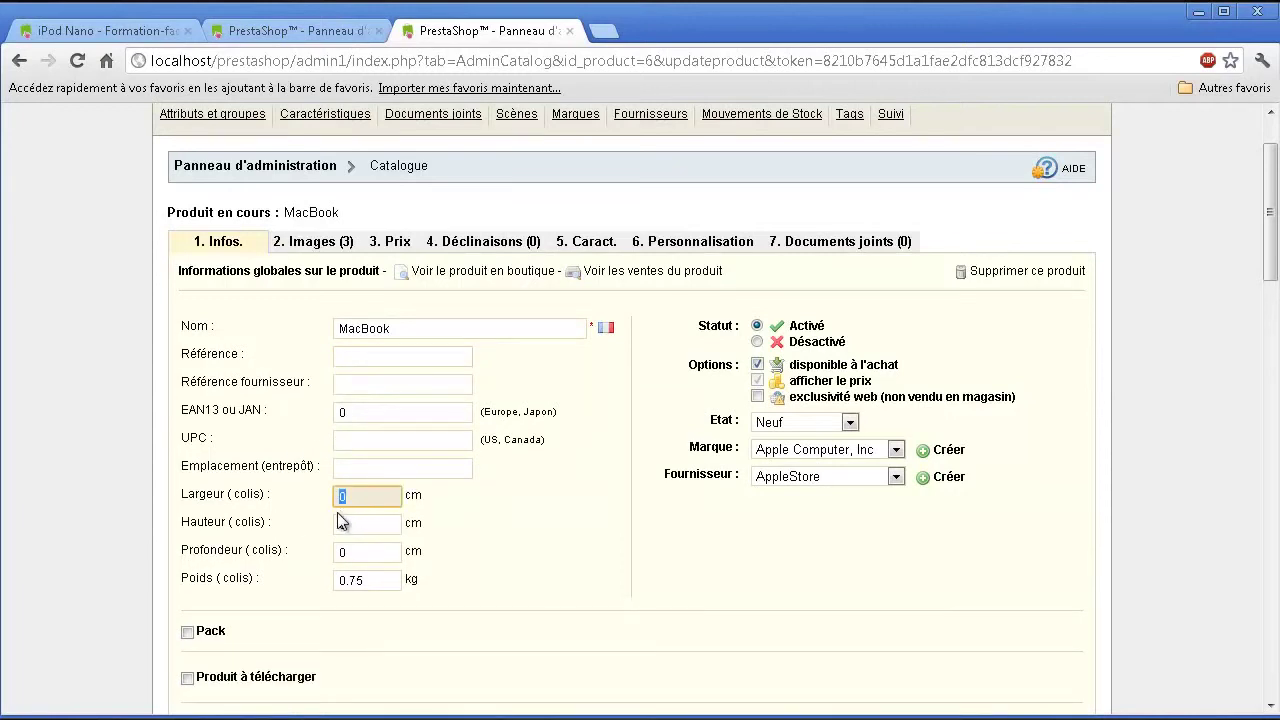
left_click(363, 498)
- Look through the choices offered for the MacBook's condition (Etat) and brand (Marque)
left_click(807, 422)
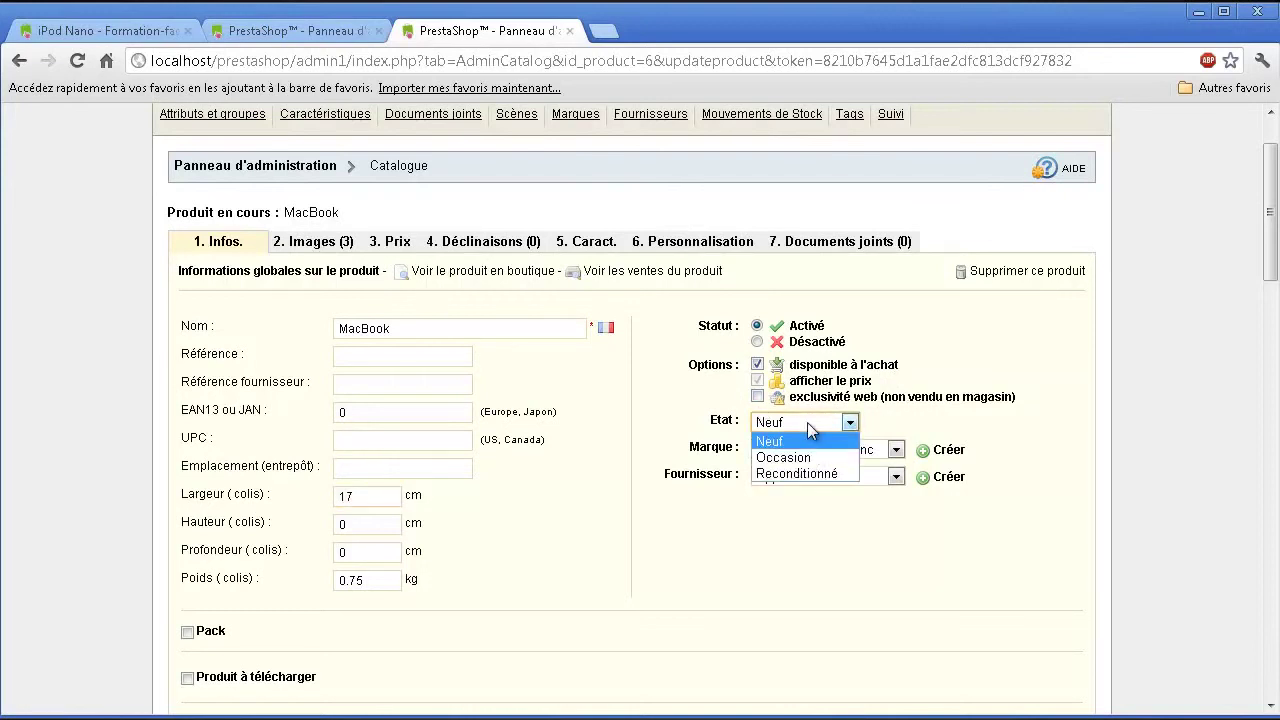
left_click(776, 528)
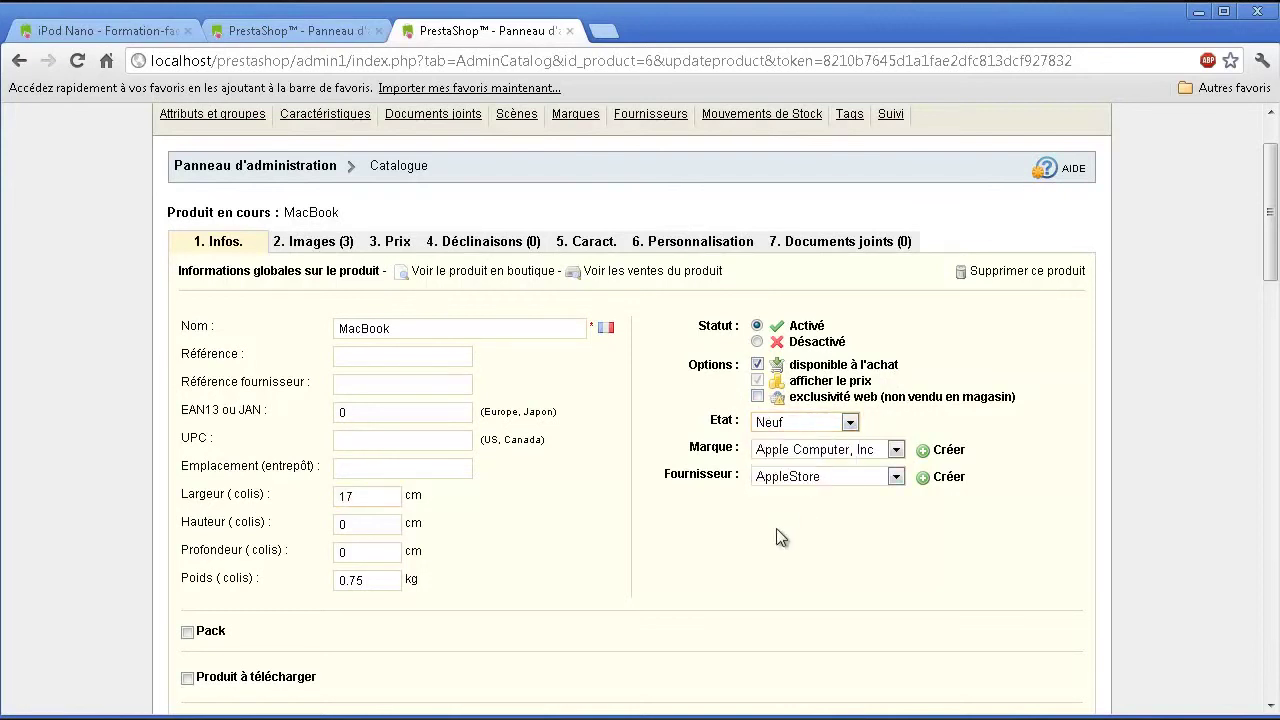
left_click(878, 452)
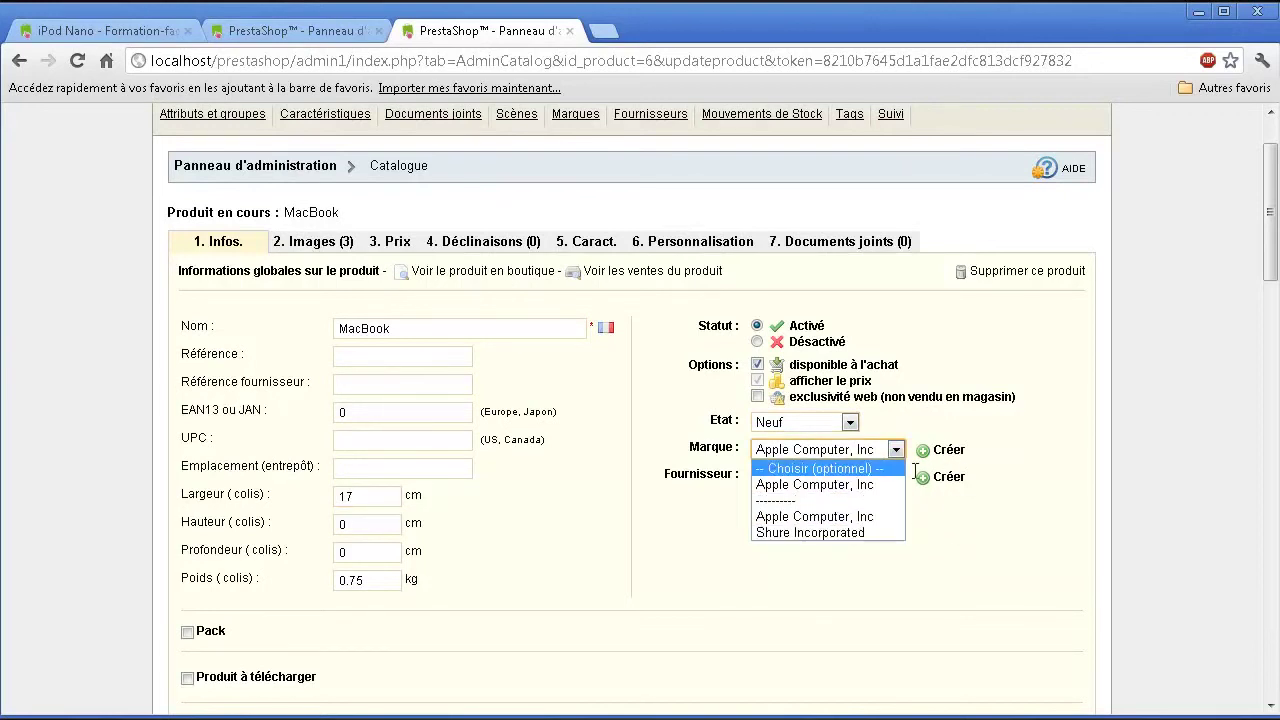
left_click(935, 533)
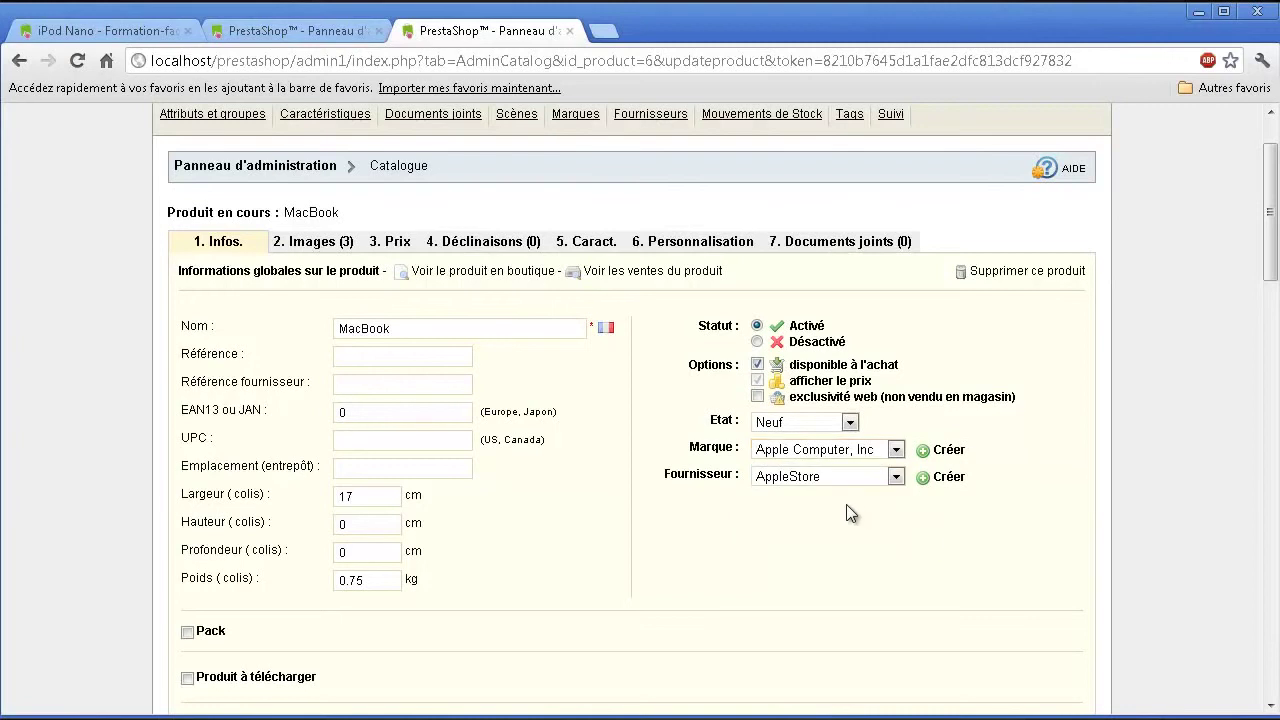
- Examine the MacBook's pricing section: price before tax, tax rule choices, price including tax and unit price
scroll(698, 462, "down", 2)
scroll(698, 462, "down", 2)
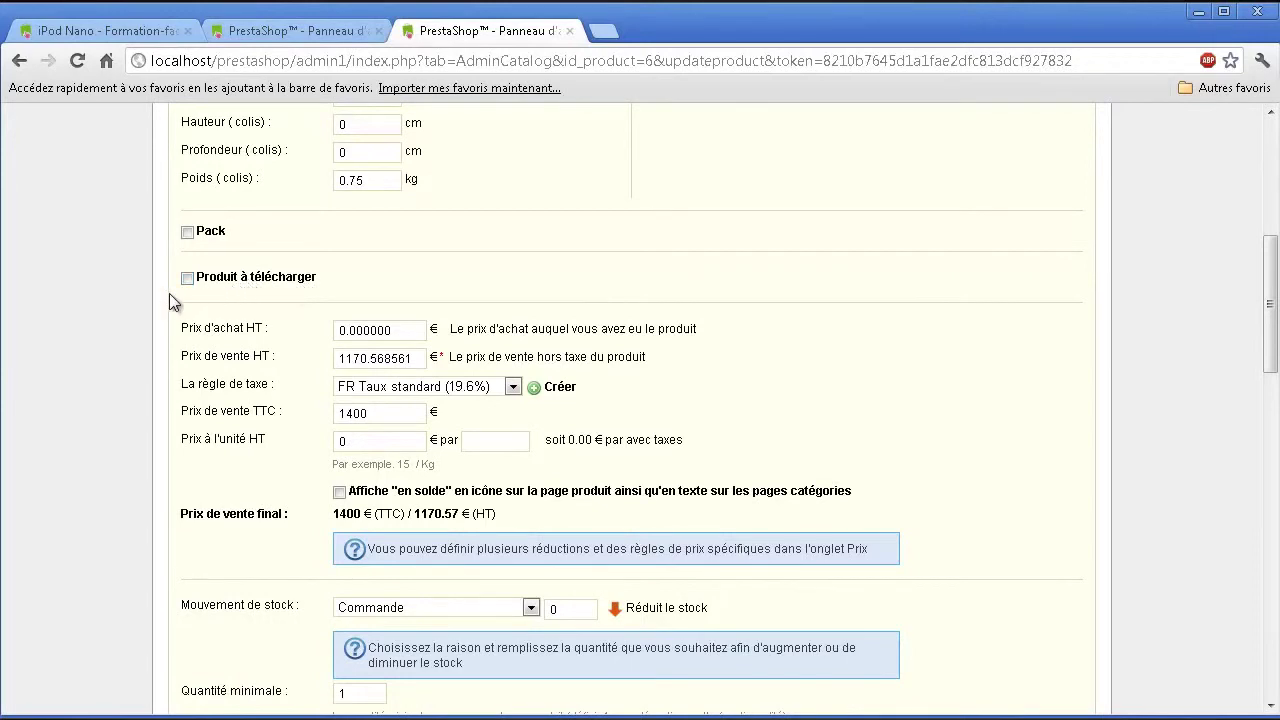
scroll(258, 390, "down", 2)
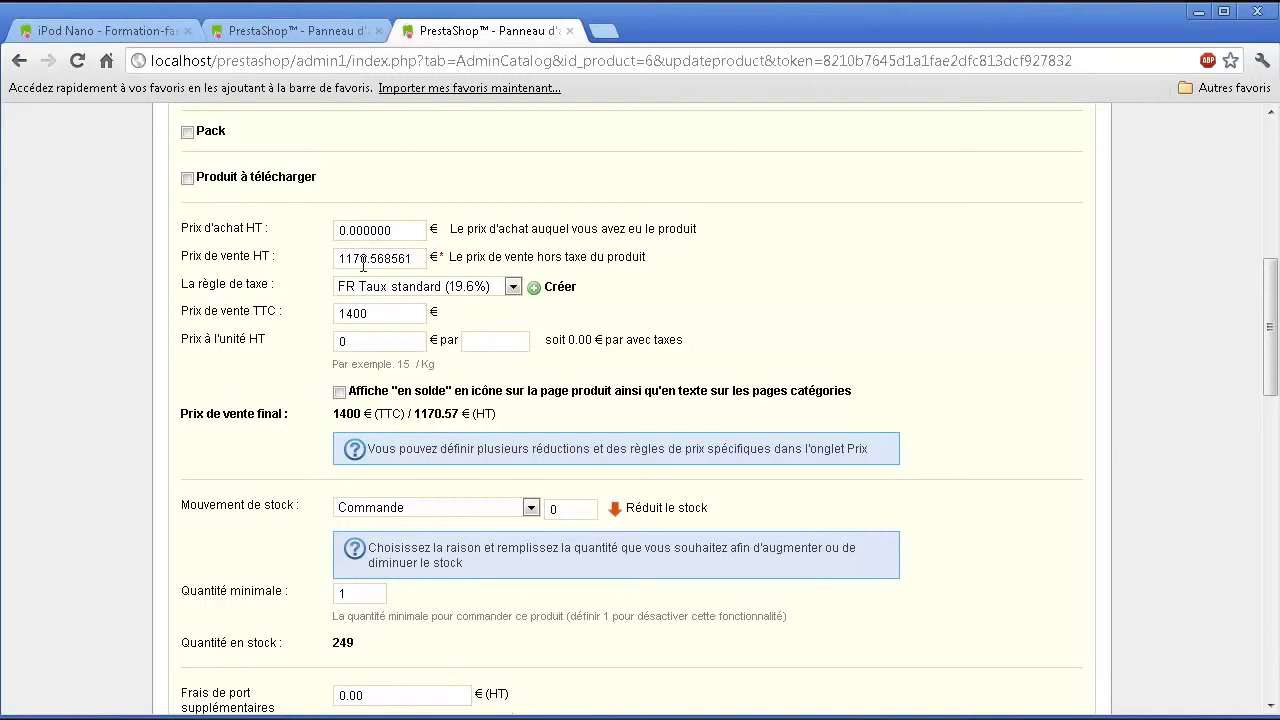
left_click_drag(347, 258, 426, 258)
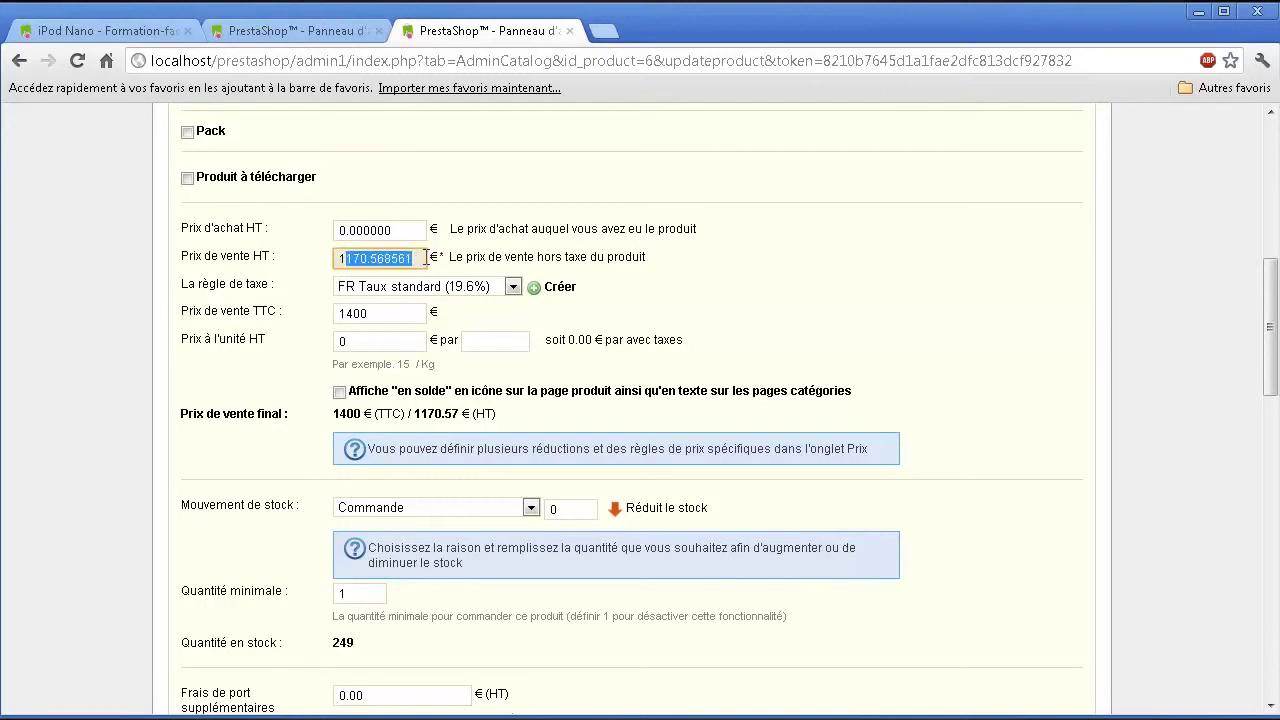
left_click(417, 287)
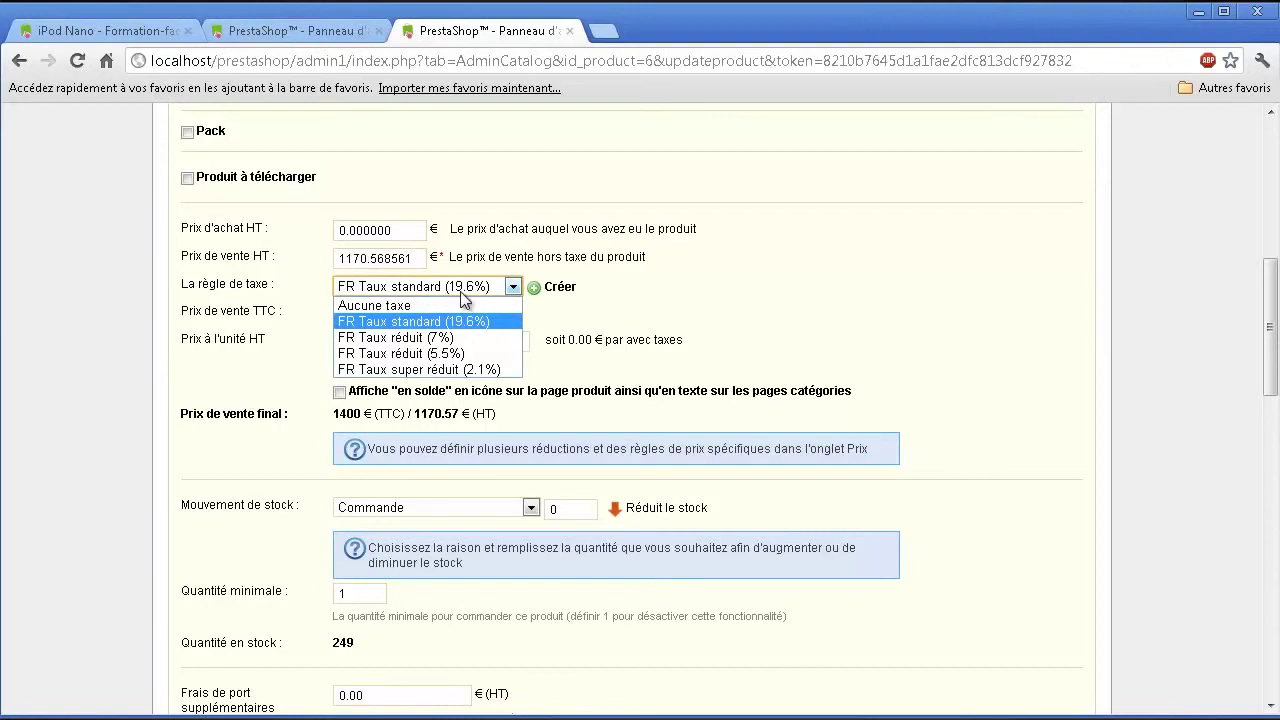
left_click(762, 312)
double_click(395, 318)
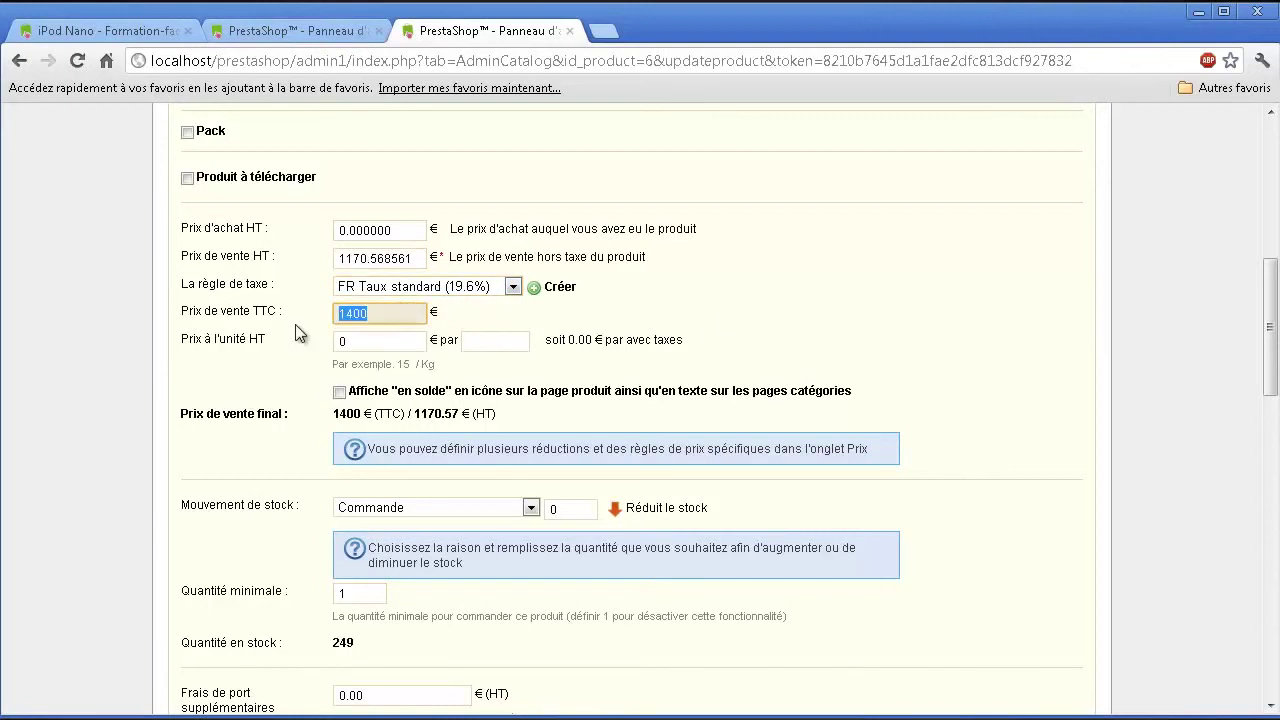
left_click(357, 345)
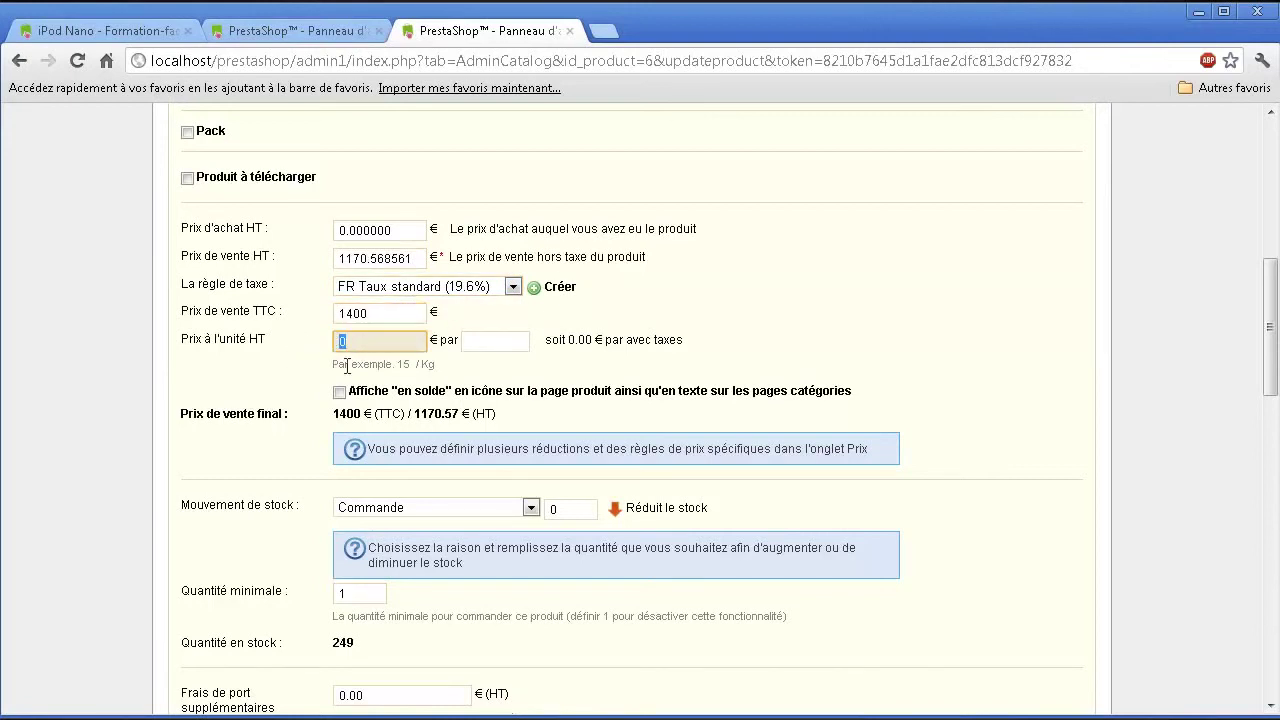
scroll(397, 415, "down", 1)
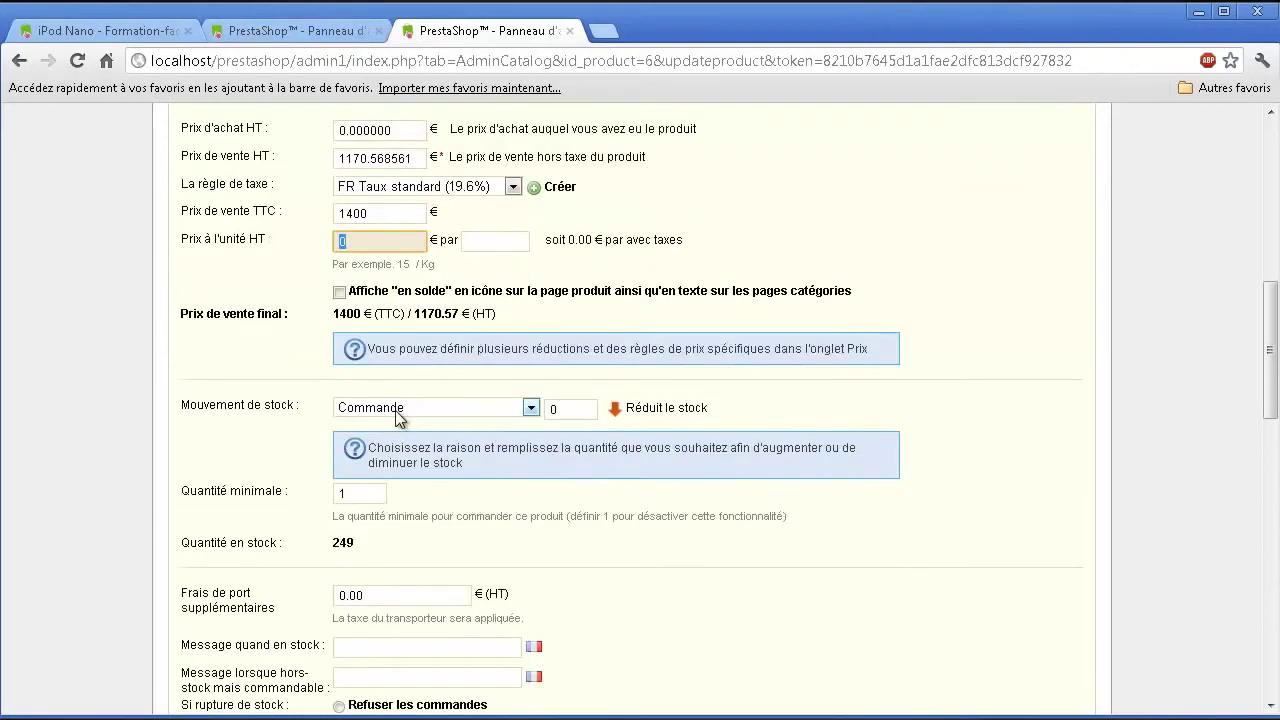
- Examine the MacBook's stock movement, minimum quantity, stock quantity and additional shipping cost settings
scroll(396, 420, "down", 1)
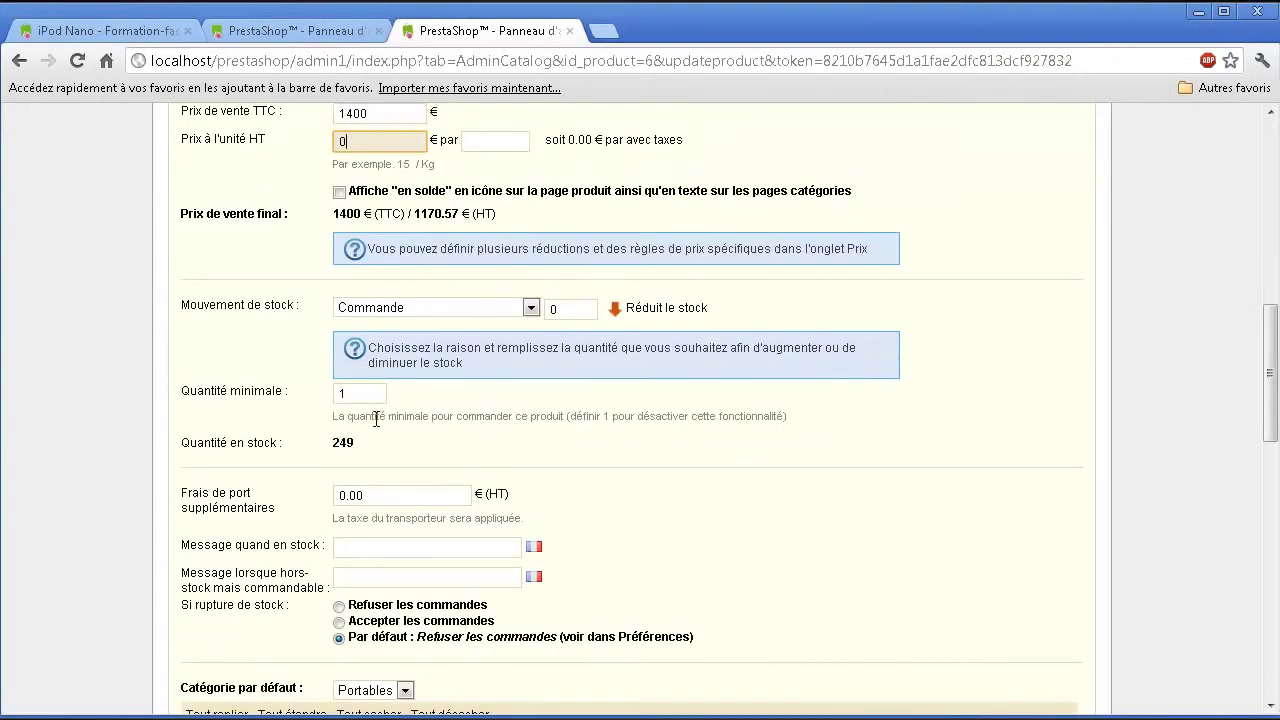
scroll(376, 419, "down", 1)
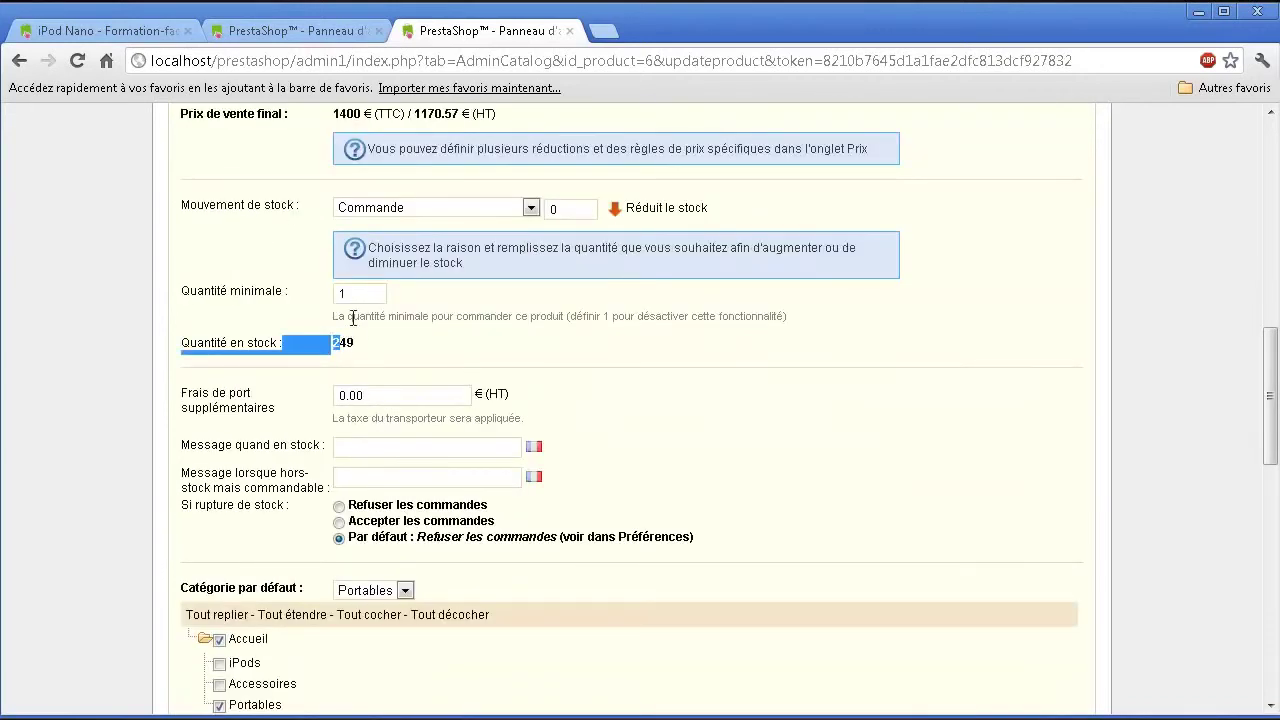
left_click_drag(368, 296, 333, 303)
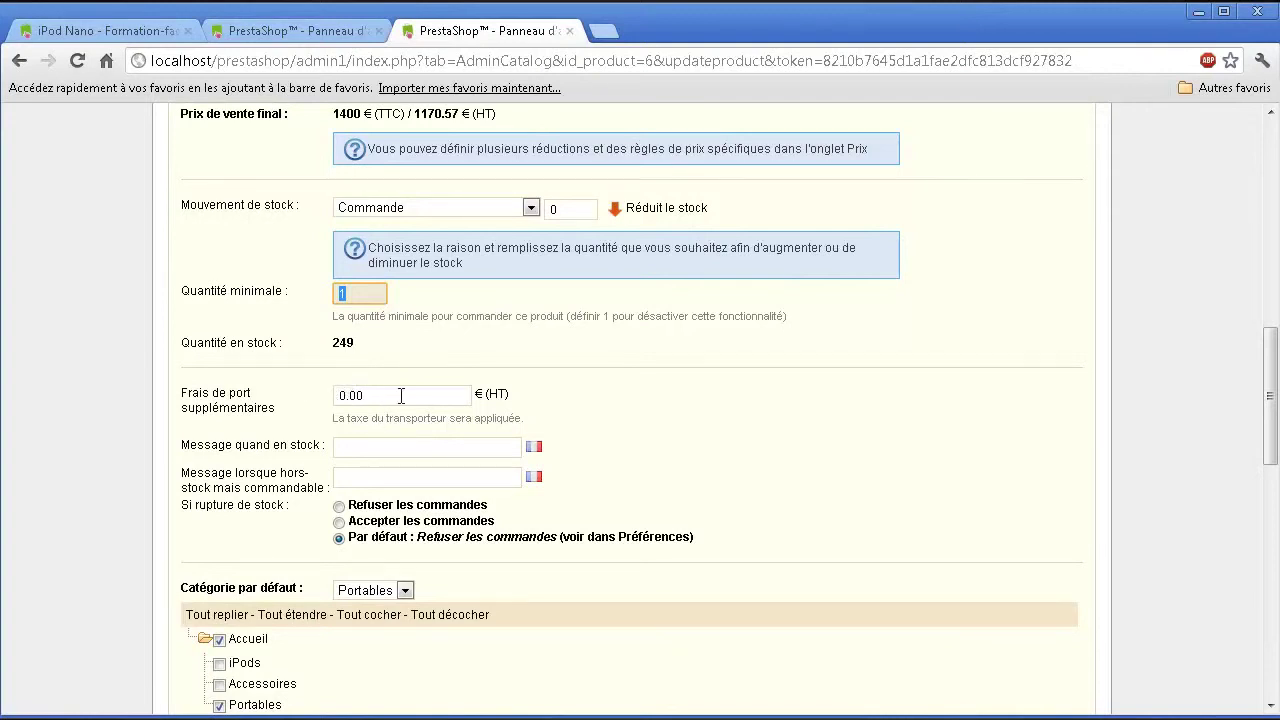
left_click_drag(401, 396, 334, 397)
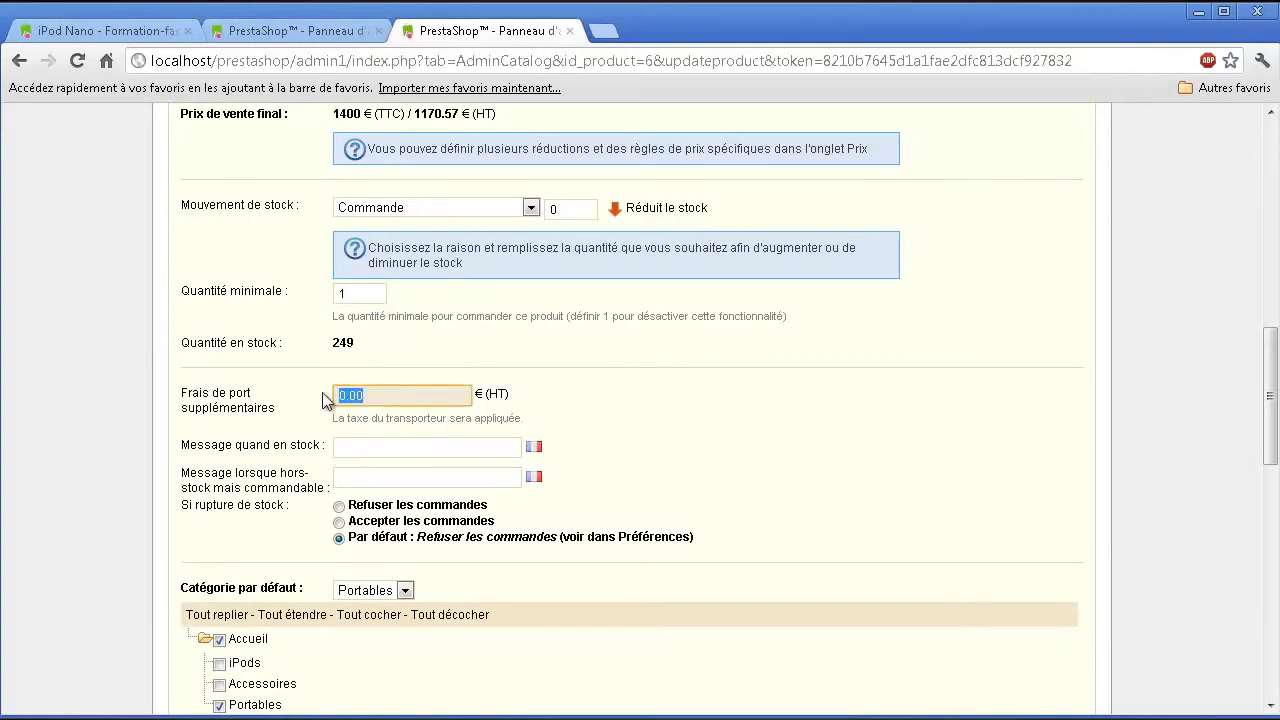
- Enter "En stock" as the MacBook's in-stock message and go on to the message for out-of-stock but orderable products
left_click(355, 449)
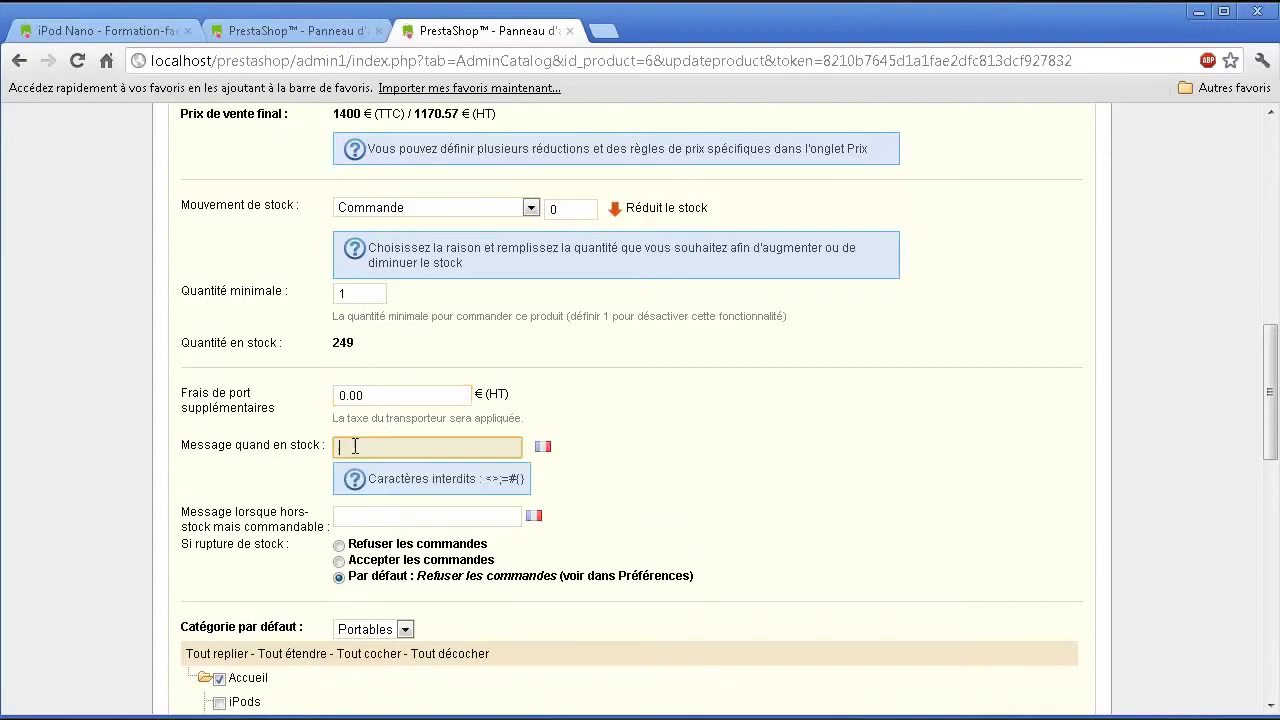
scroll(389, 453, "down", 2)
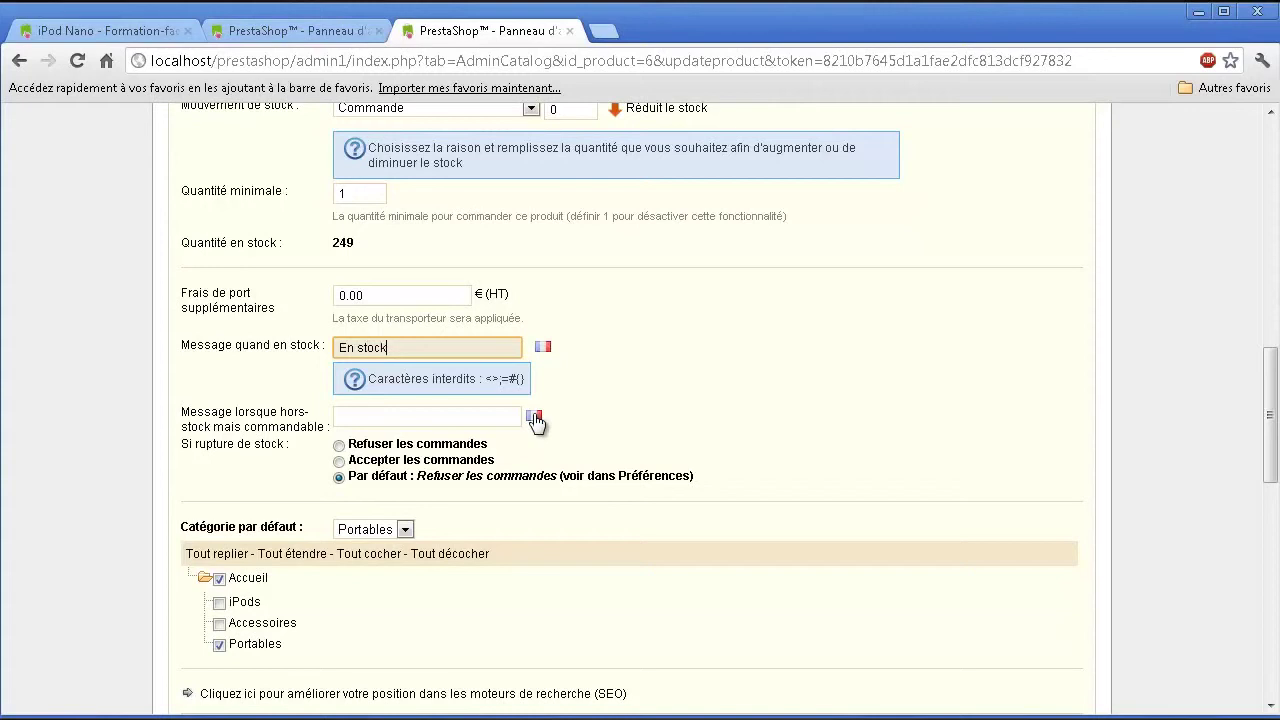
left_click(349, 420)
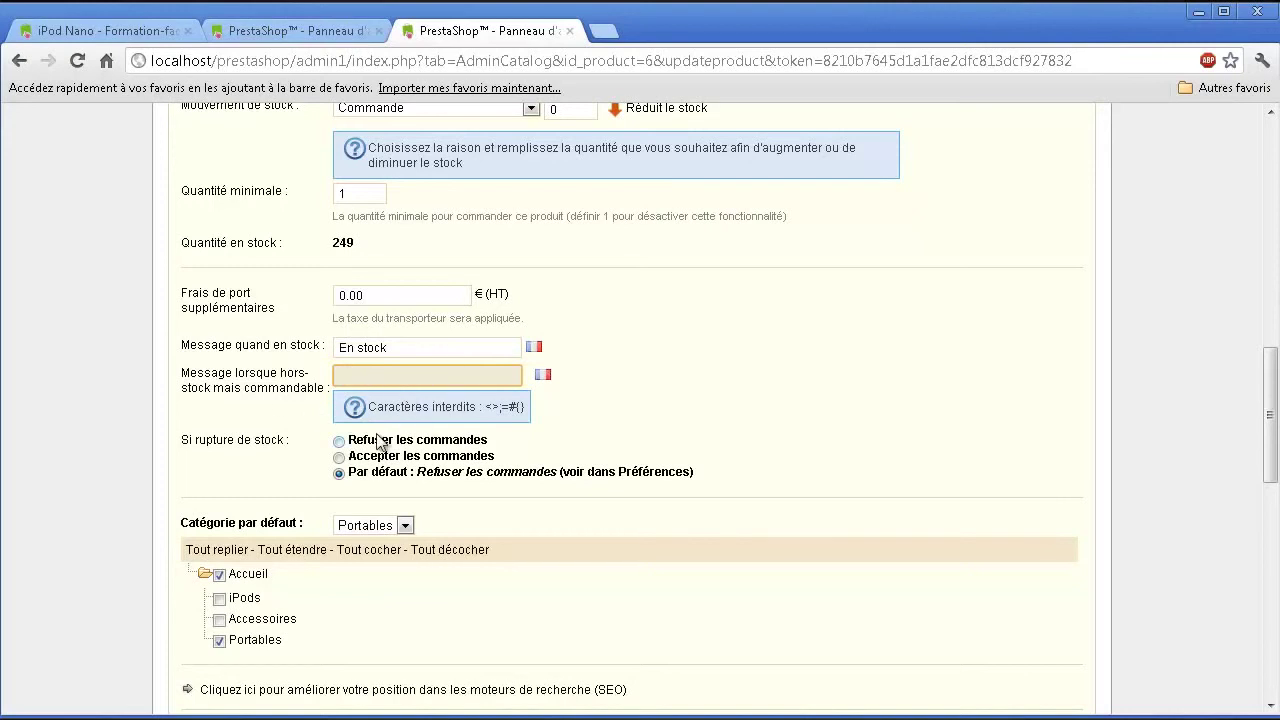
- Examine the MacBook's out-of-stock order options, default category, summary, description, tags and accessories
left_click_drag(196, 440, 276, 430)
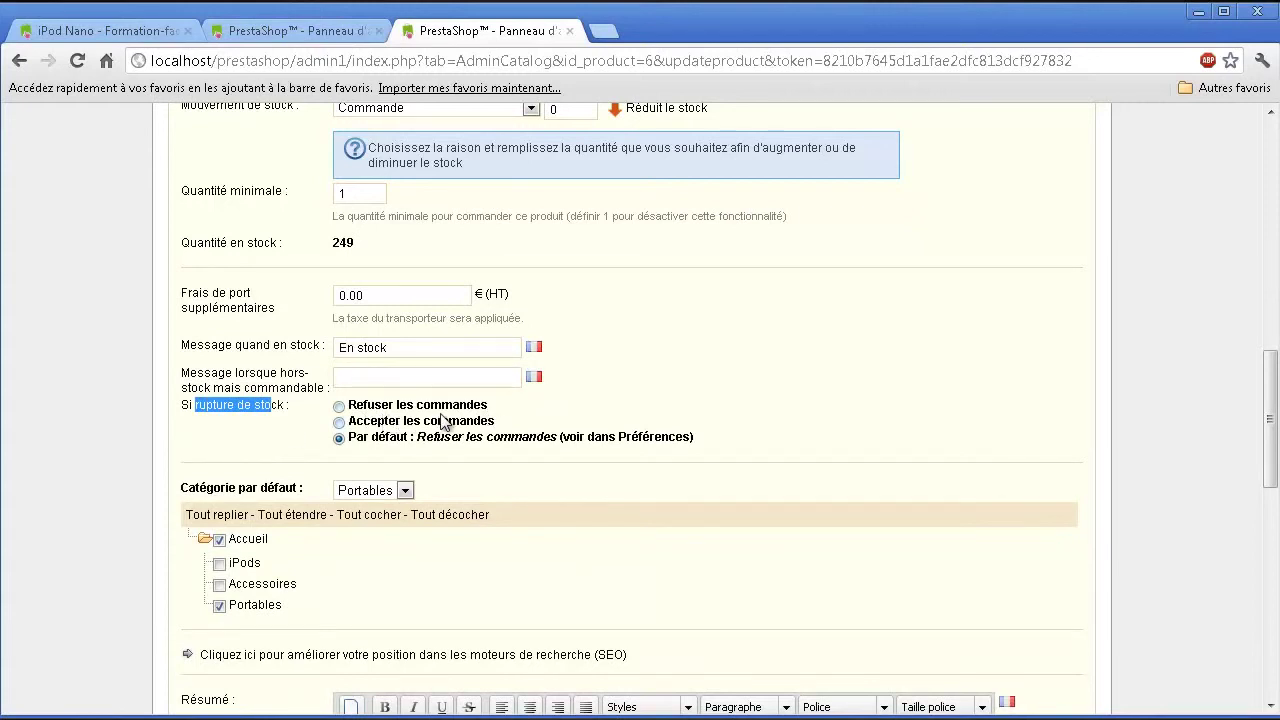
scroll(414, 451, "down", 2)
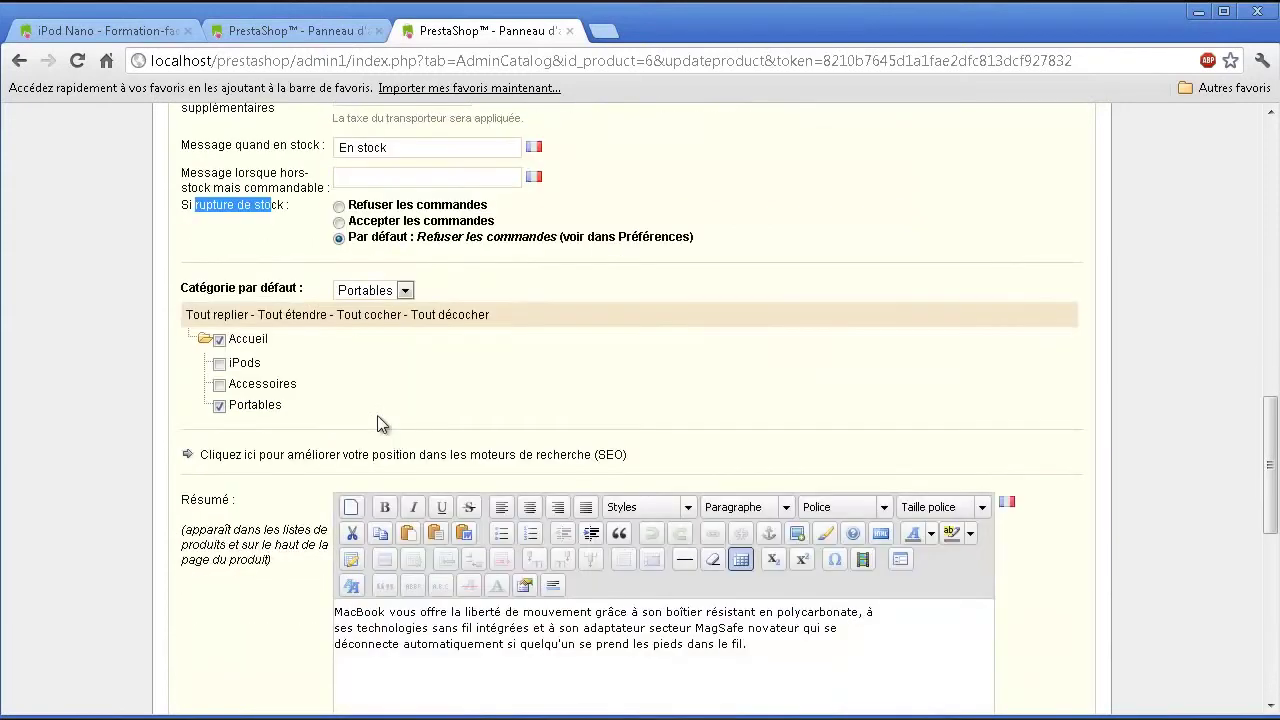
scroll(577, 308, "down", 3)
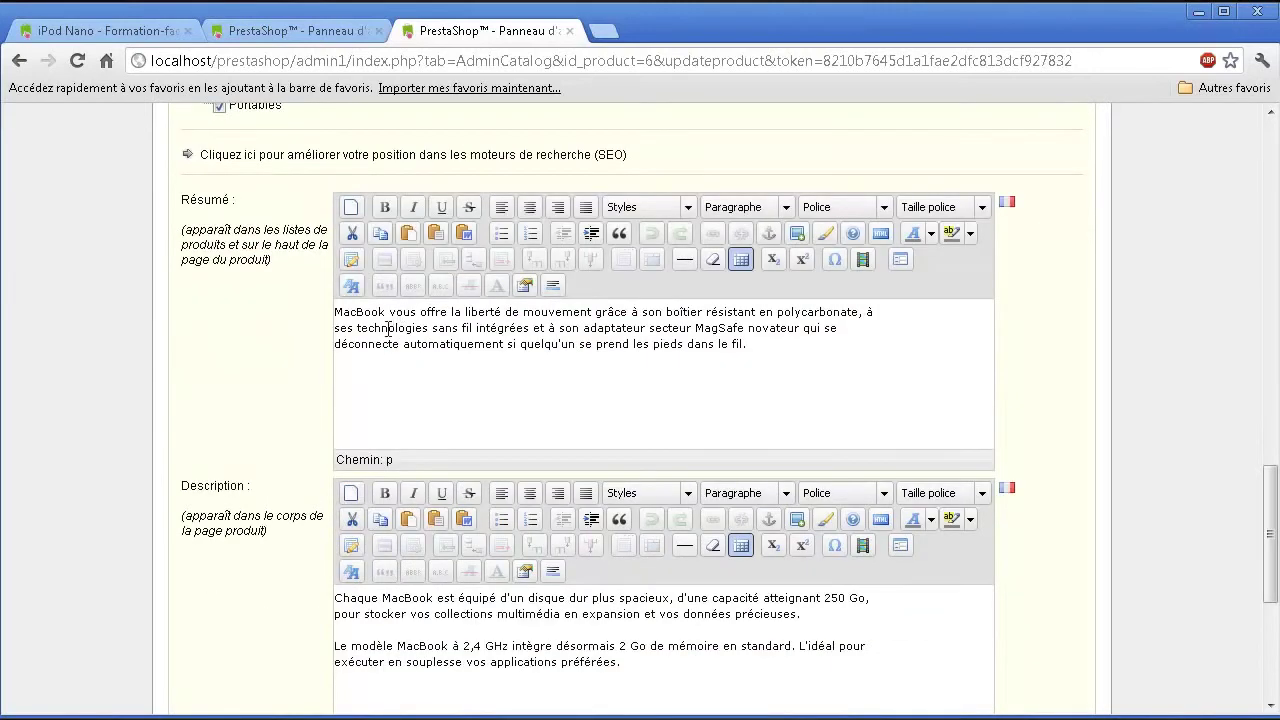
left_click_drag(387, 312, 545, 328)
scroll(557, 343, "down", 2)
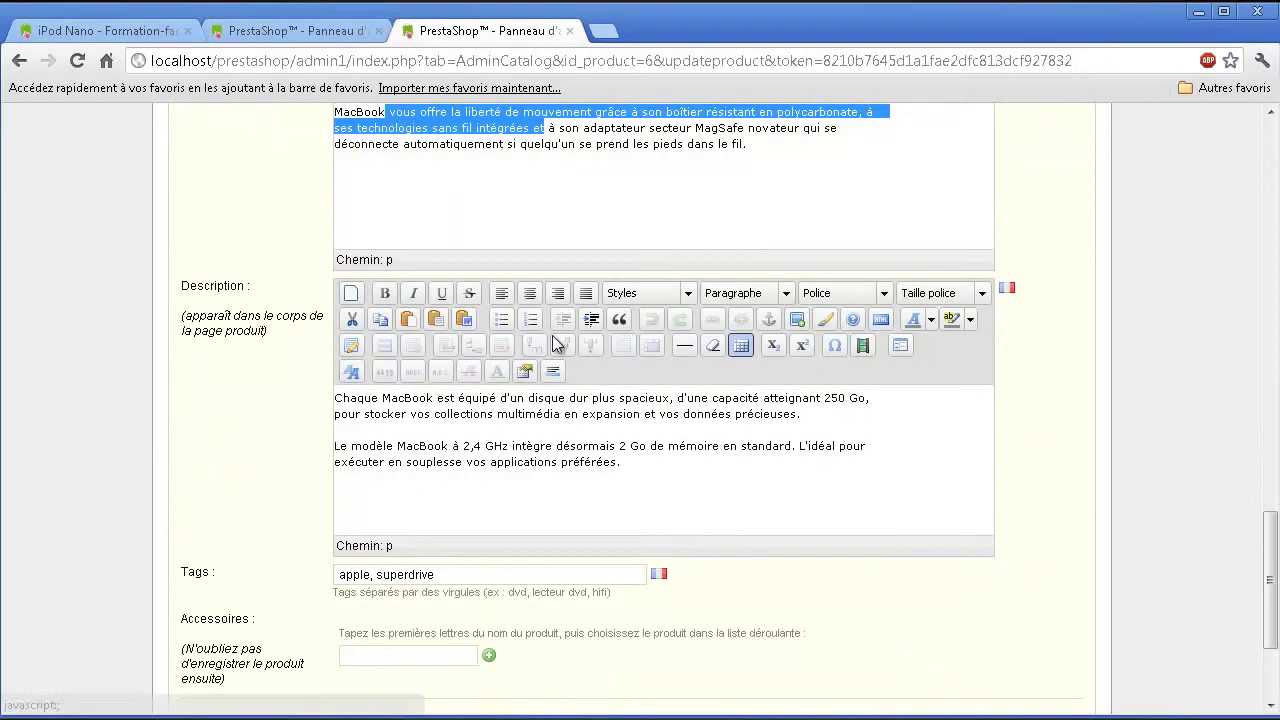
left_click_drag(410, 414, 552, 446)
scroll(564, 444, "down", 2)
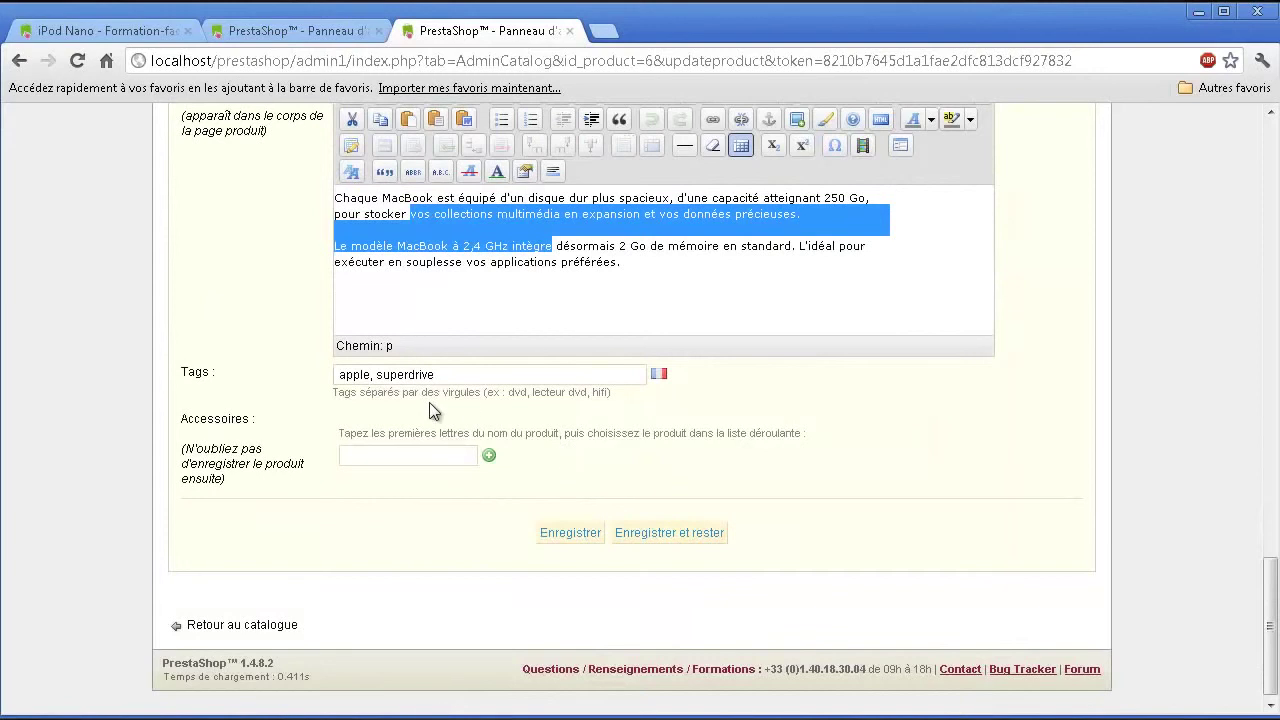
left_click_drag(480, 379, 314, 386)
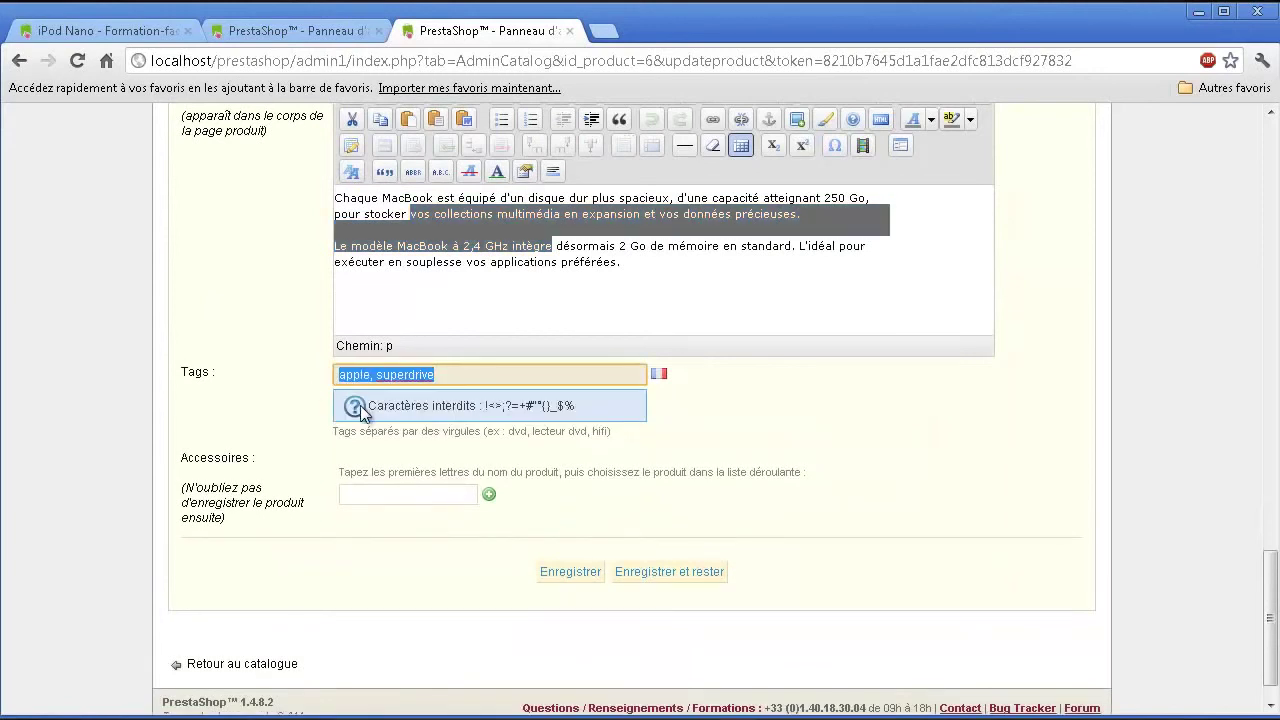
scroll(385, 425, "down", 1)
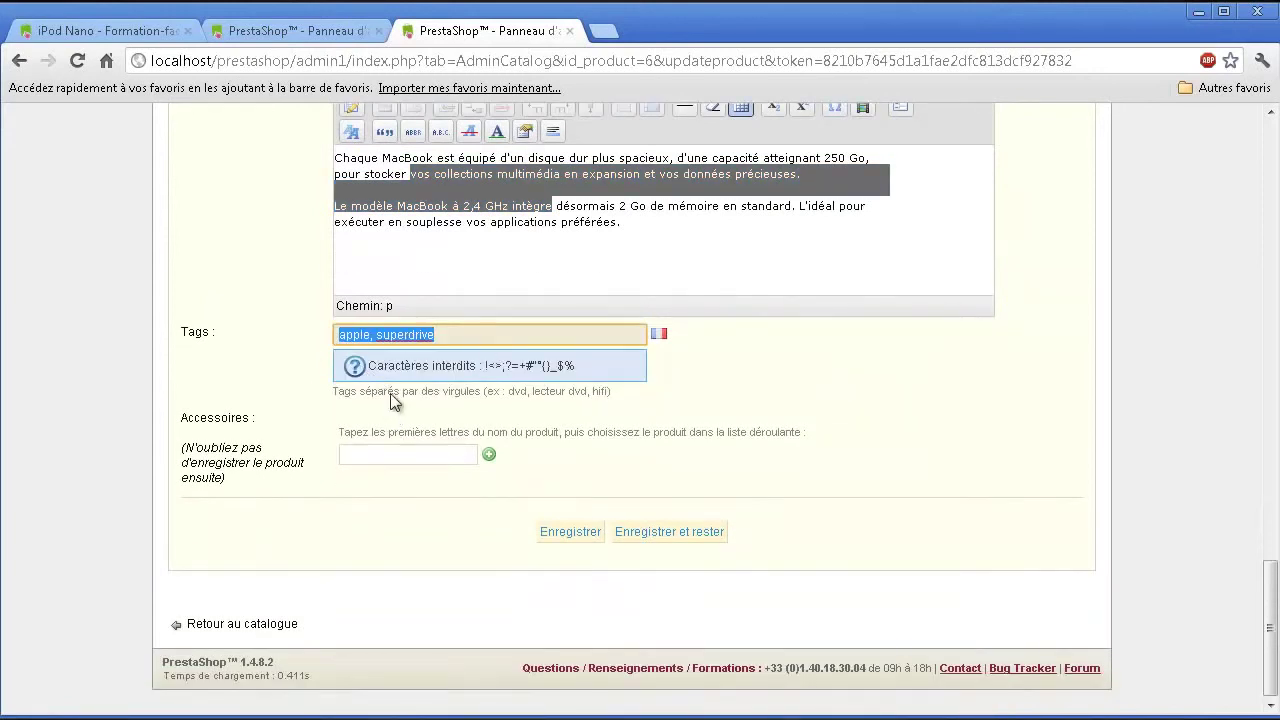
- Close the MacBook's browser tab without saving and open the catalogue's attached documents (Documents joints) page from the features list
scroll(427, 438, "up", 15)
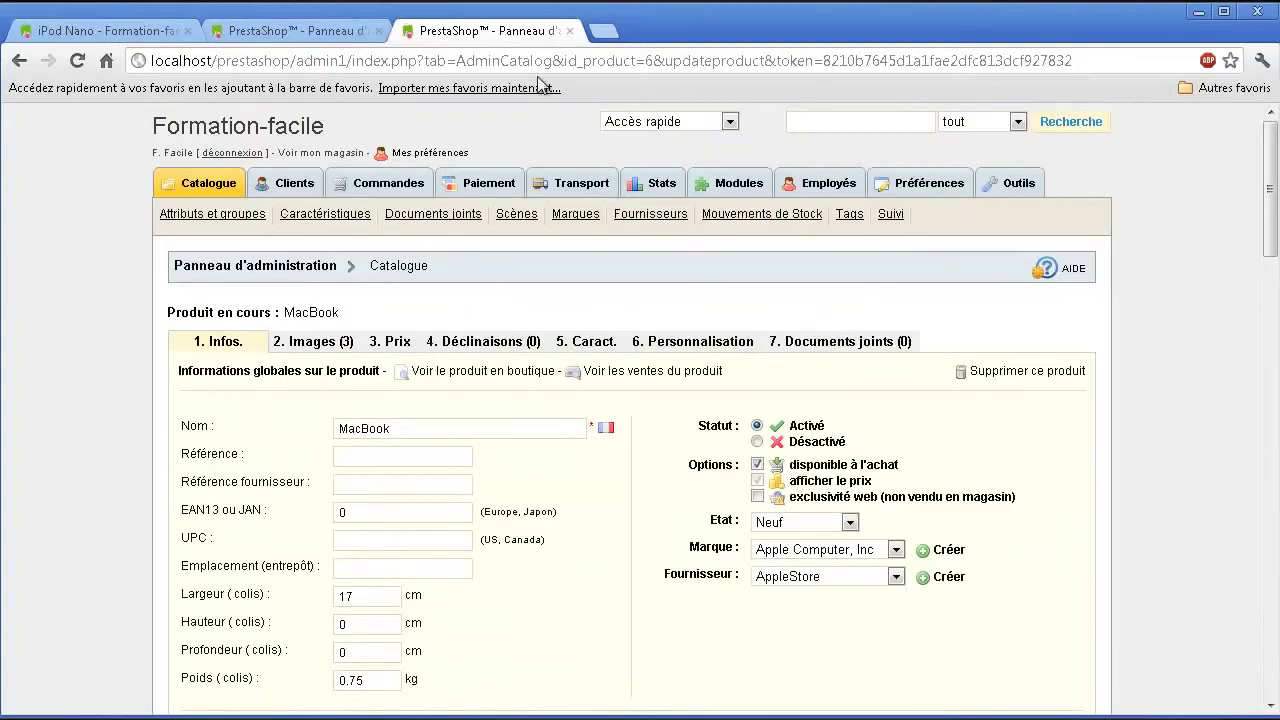
middle_click(530, 32)
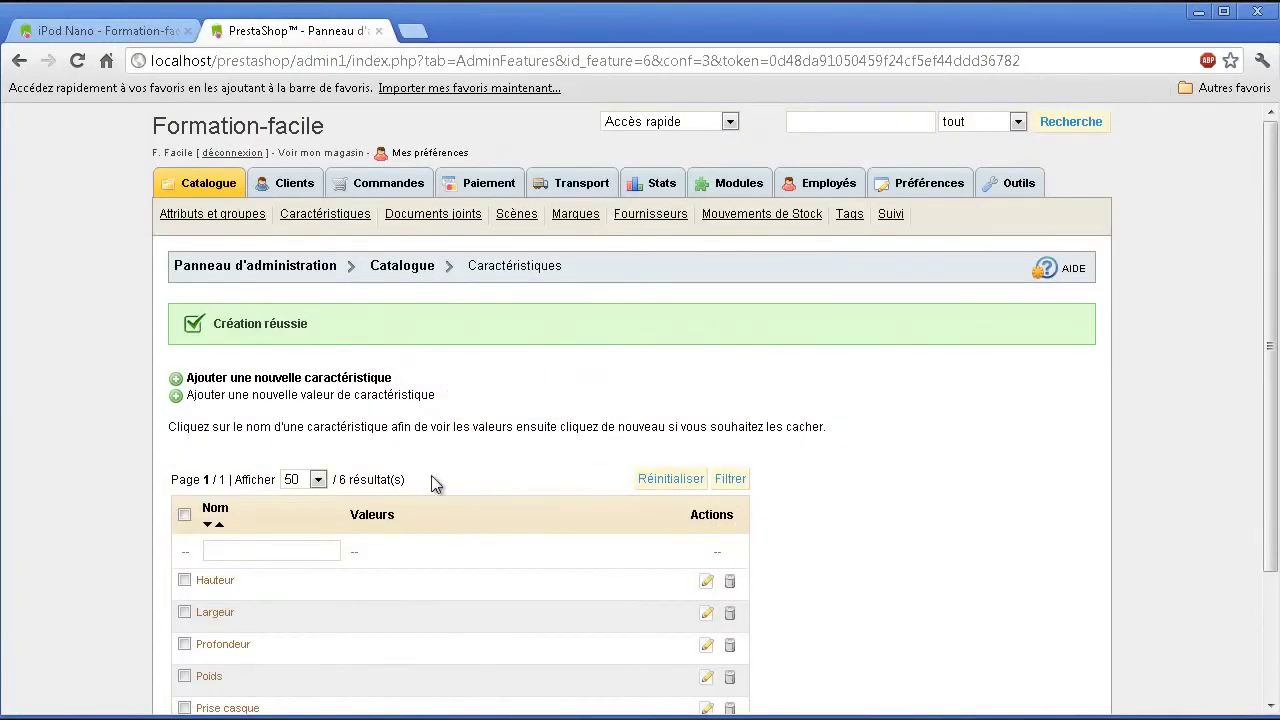
scroll(431, 475, "down", 3)
scroll(422, 453, "up", 3)
left_click(407, 213)
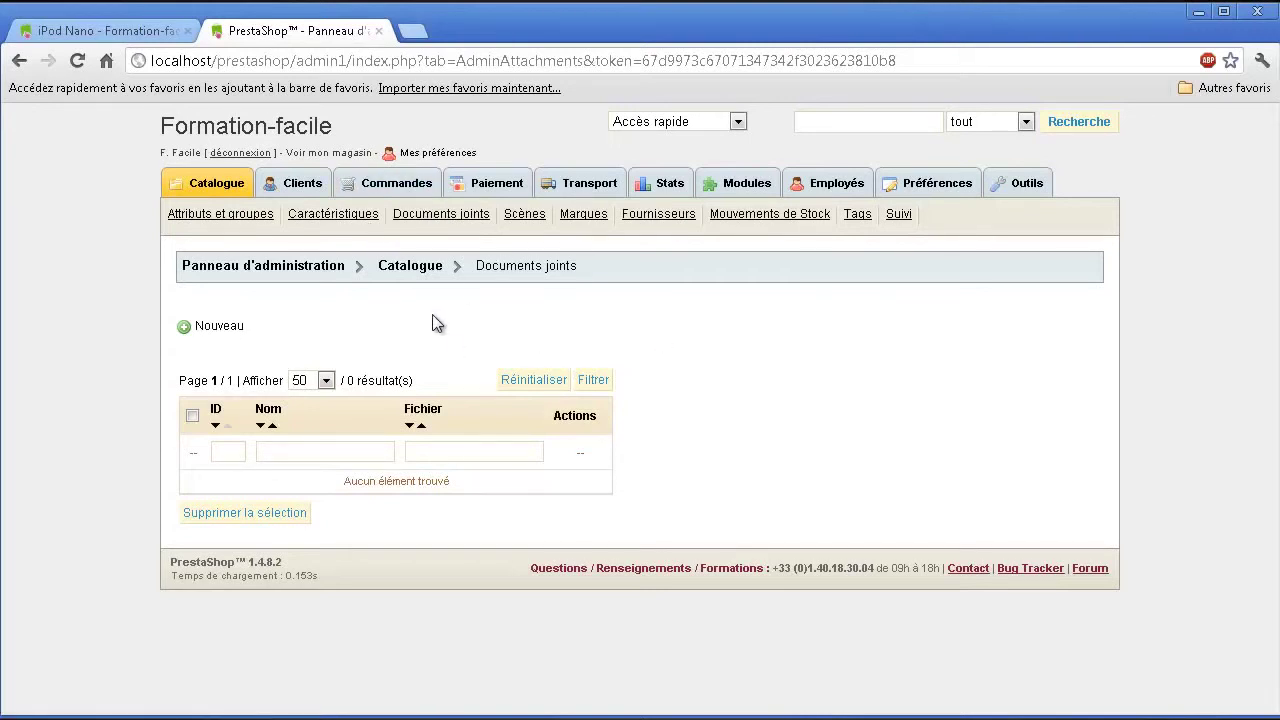
- Open the "Les iPods Nano" scene for editing and examine its name, tagged image, thumbnail and category settings
left_click(537, 218)
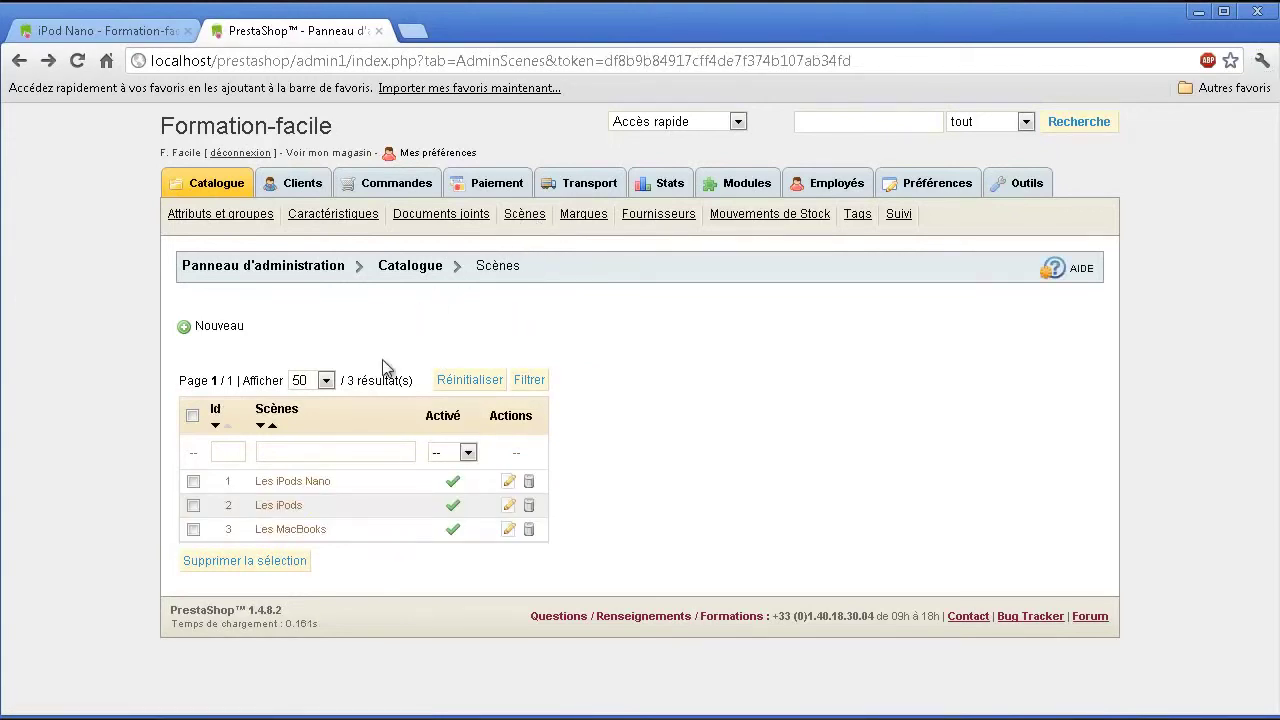
left_click(508, 481)
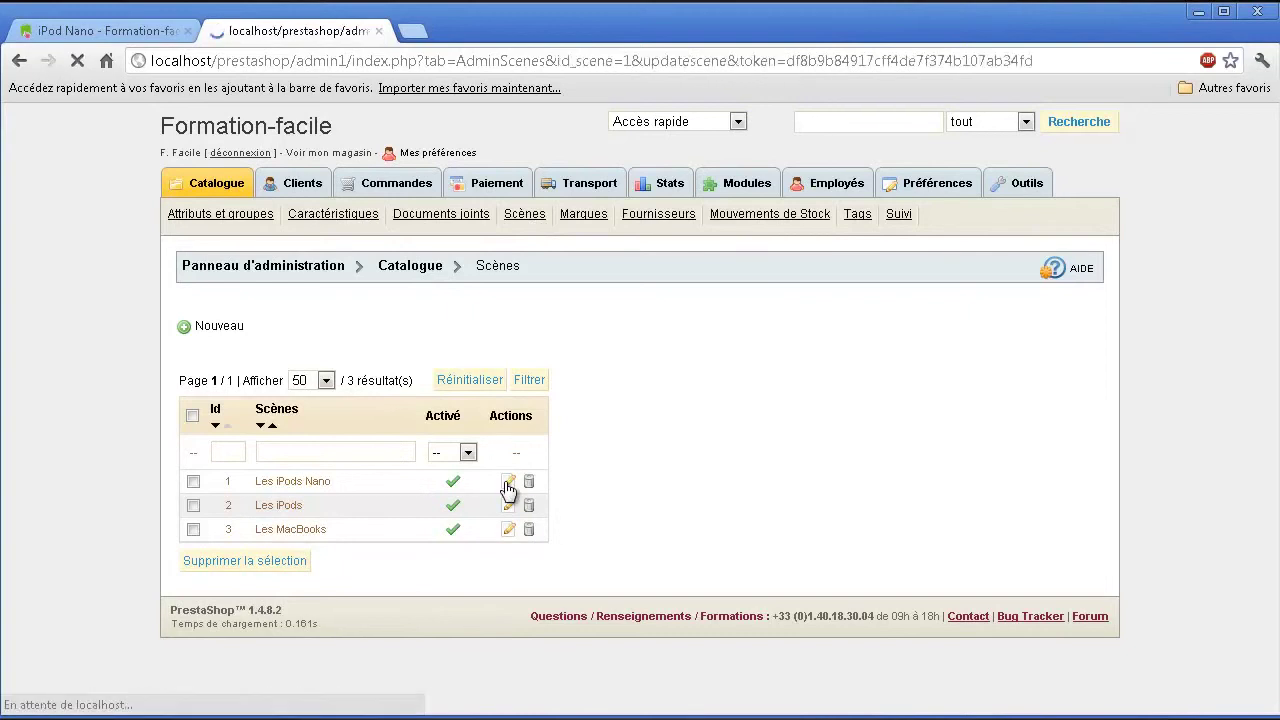
scroll(574, 482, "down", 2)
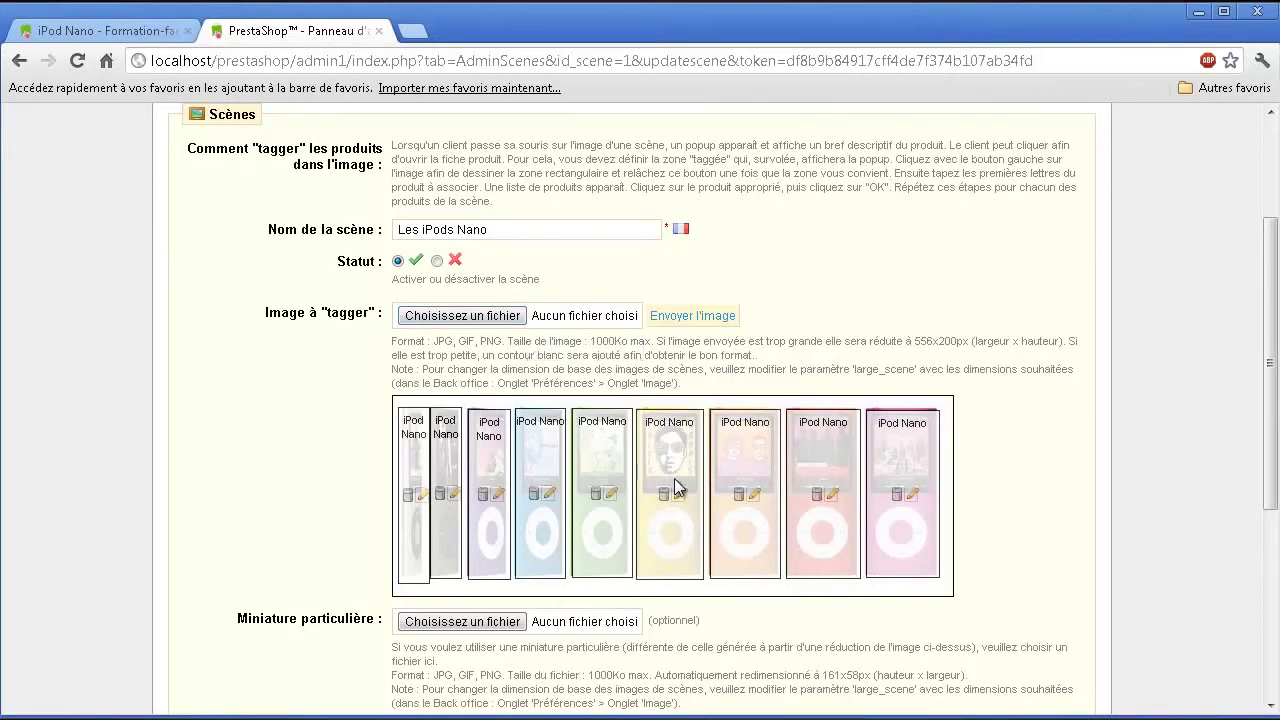
left_click_drag(573, 238, 366, 232)
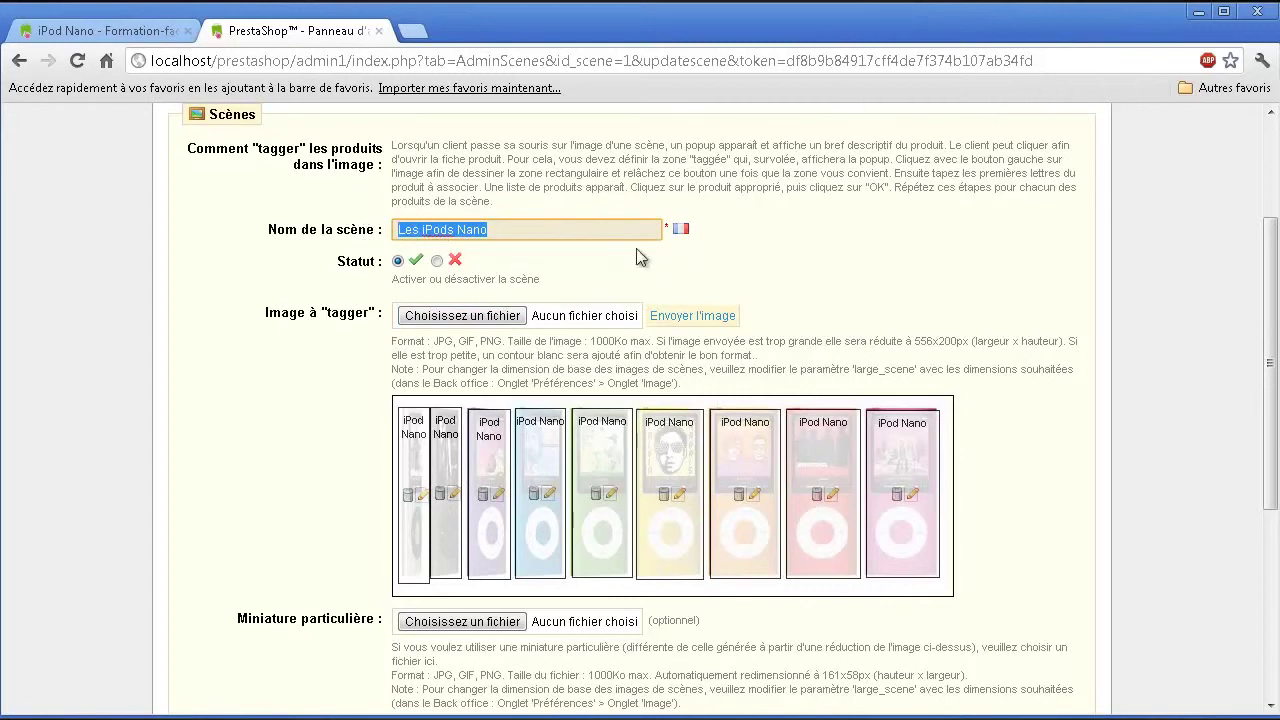
scroll(483, 259, "down", 1)
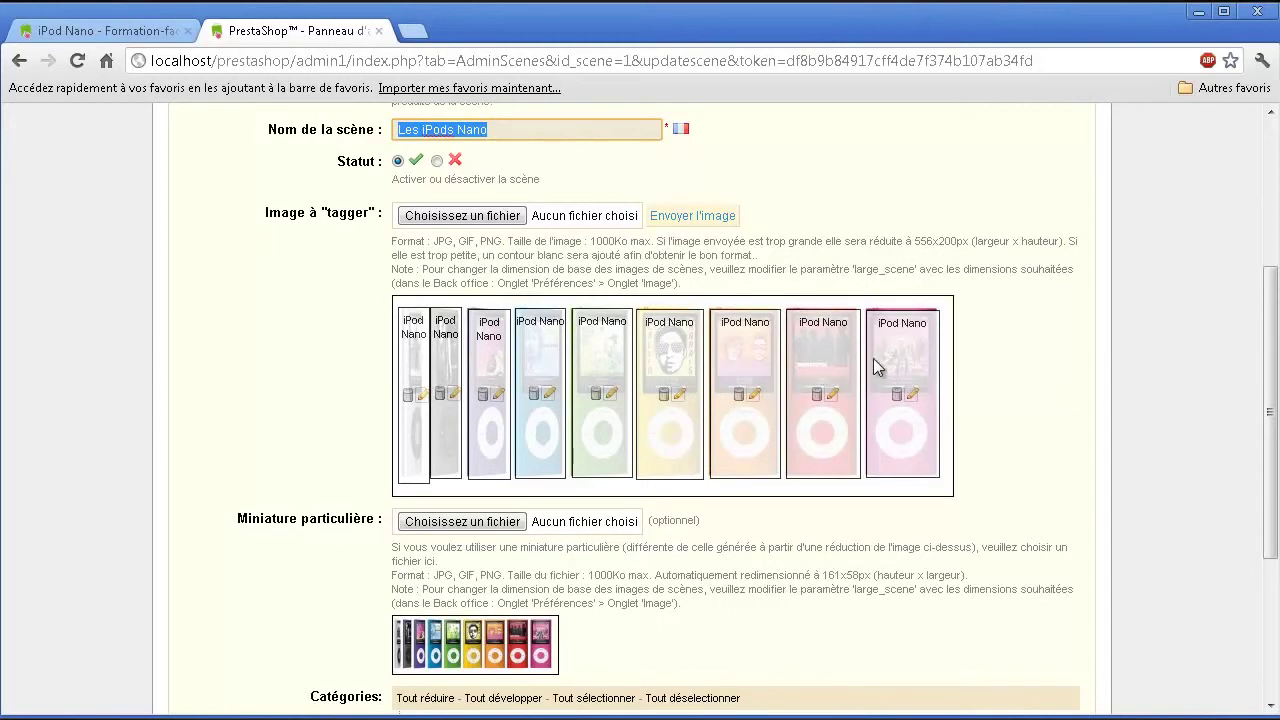
left_click(900, 372)
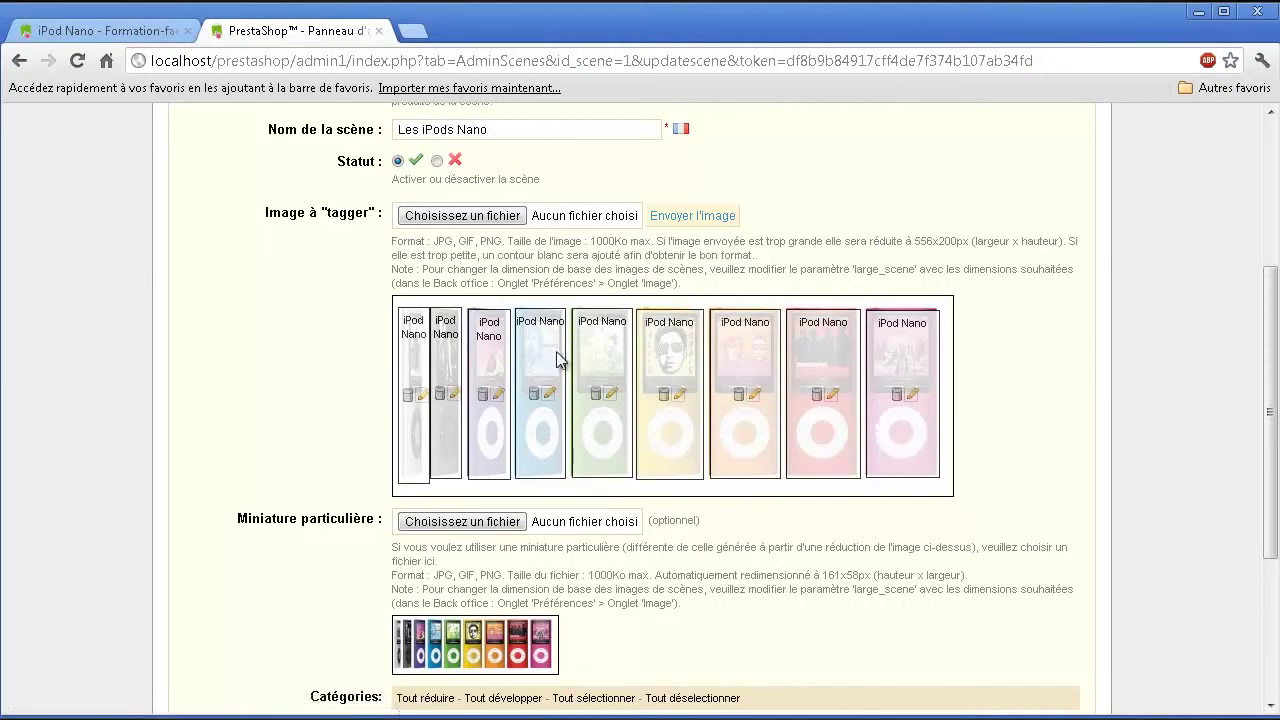
scroll(651, 391, "down", 1)
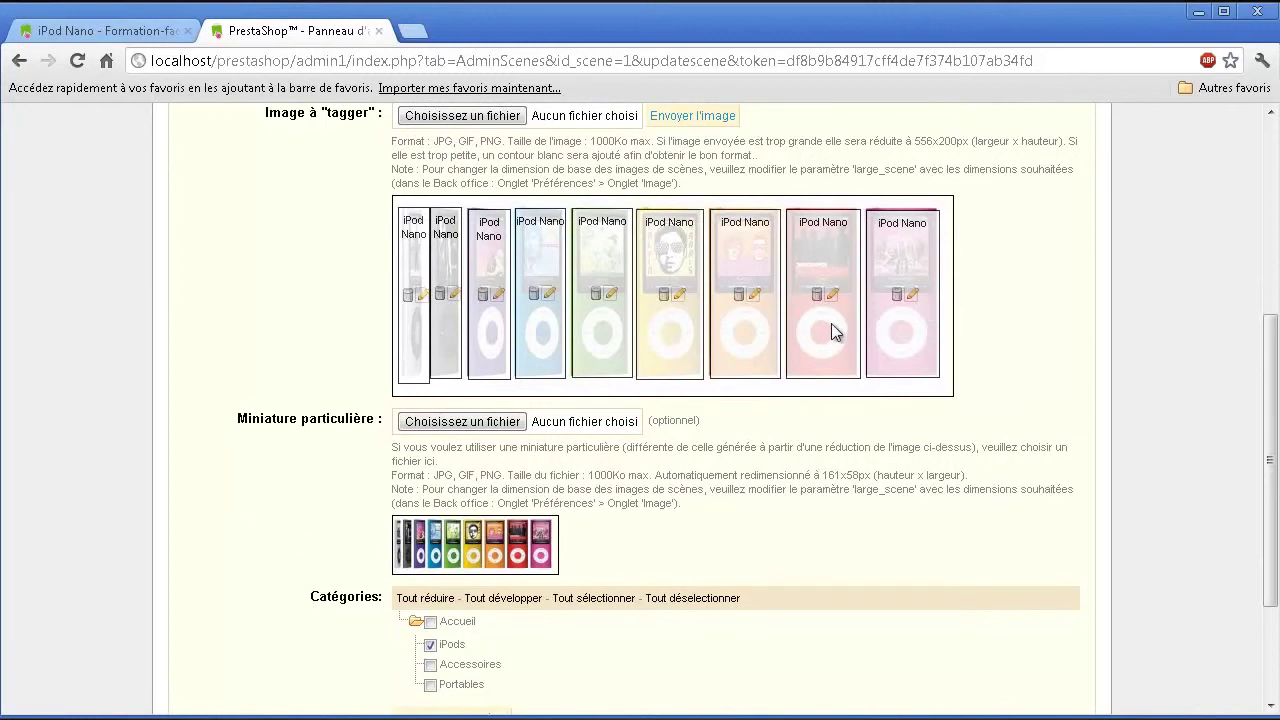
- Reopen the pink iPod's tagged zone in the scene image, confirm its linked product, and check the scene's categories
left_click(913, 296)
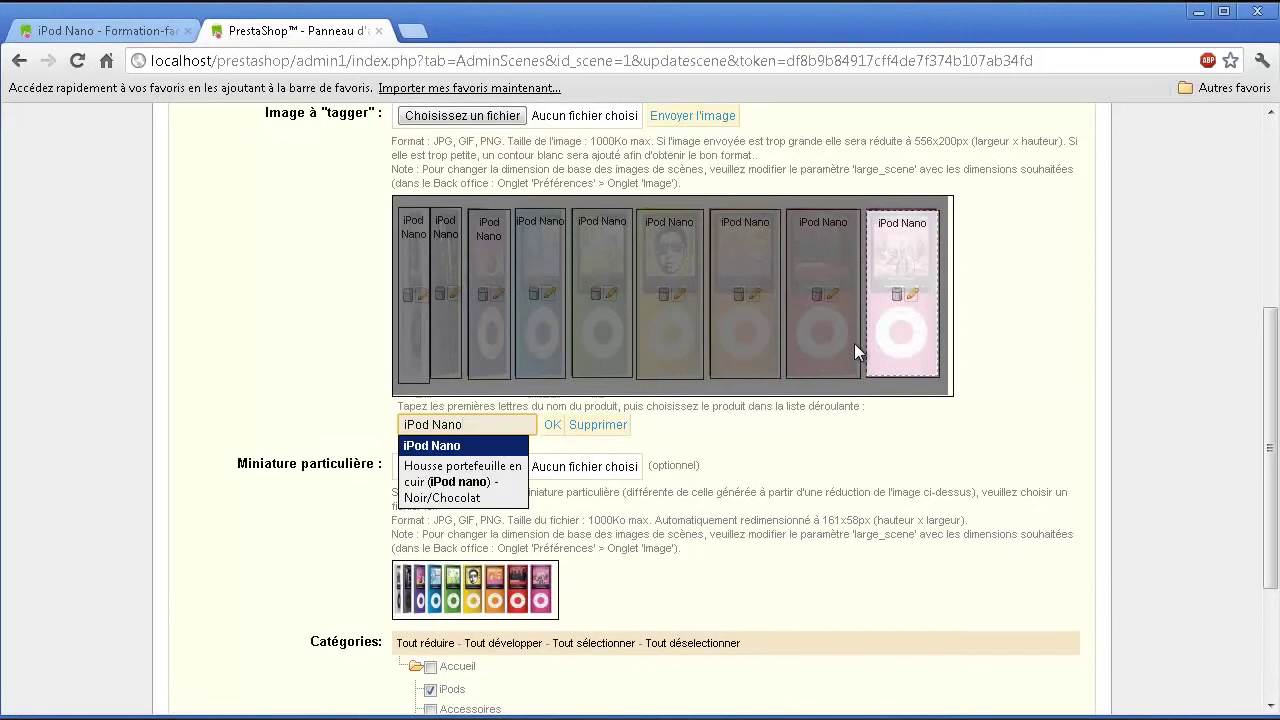
left_click(913, 294)
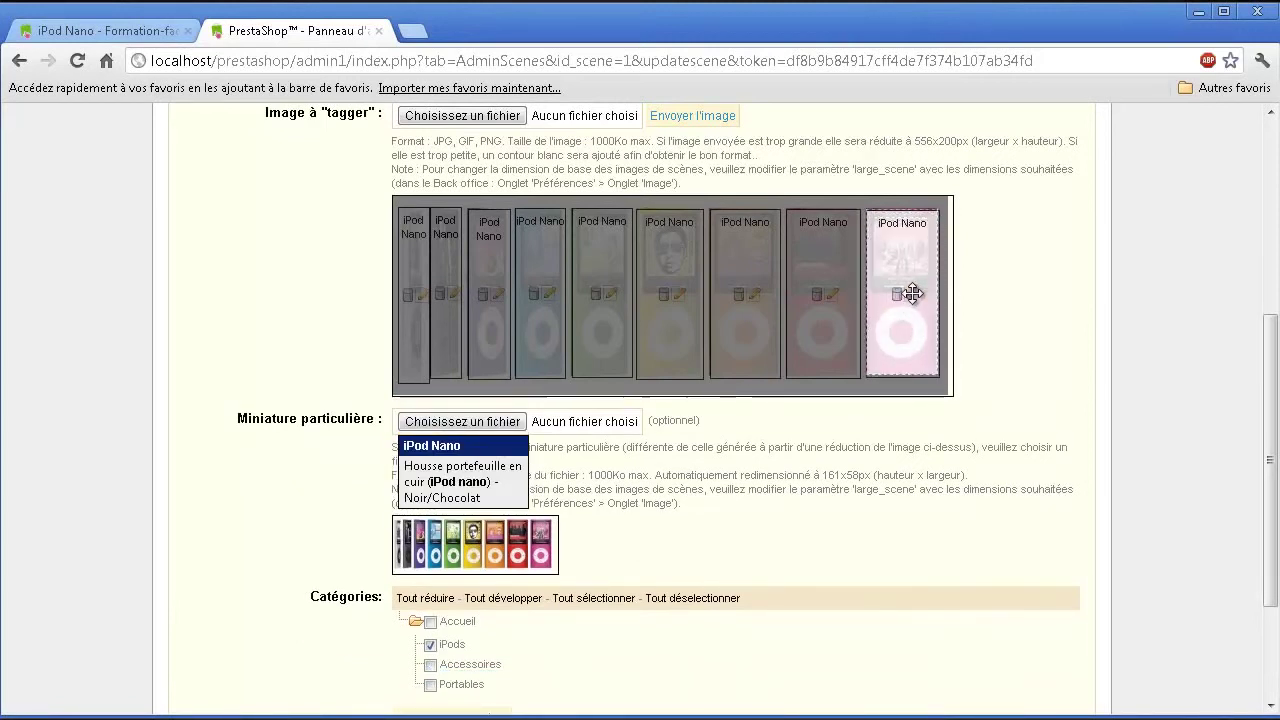
left_click(913, 296)
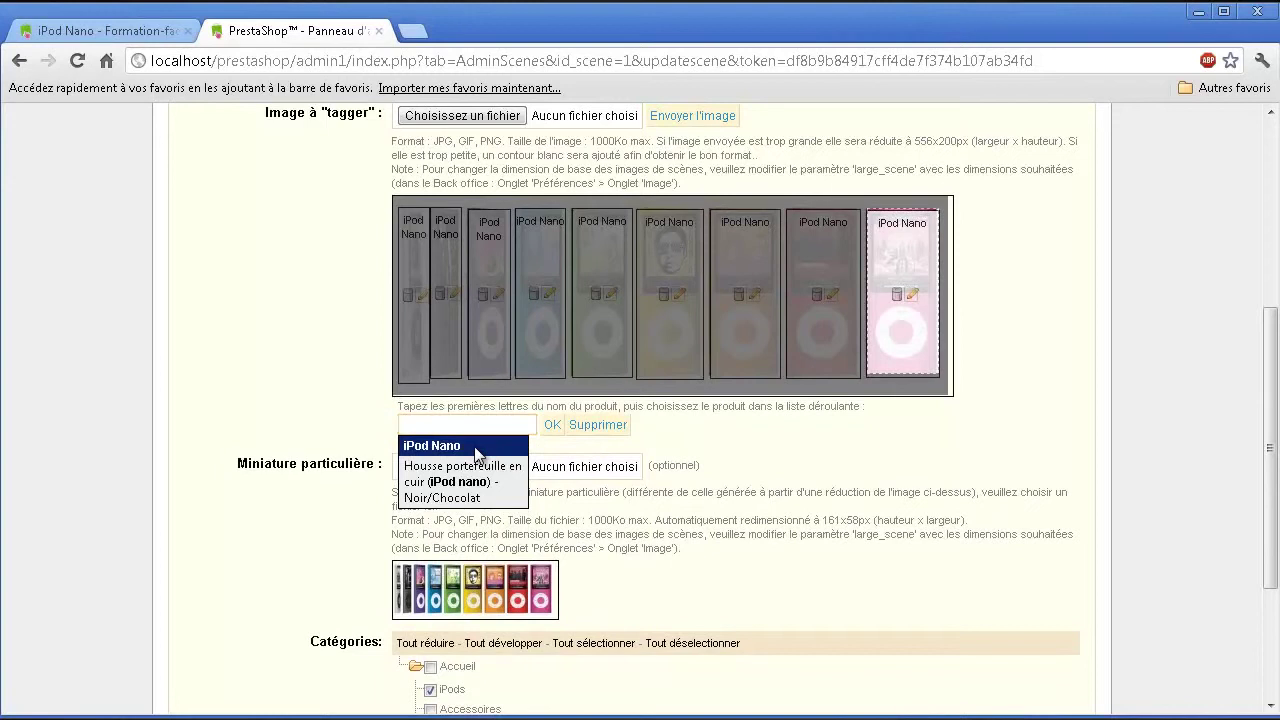
left_click(552, 424)
scroll(557, 465, "down", 3)
scroll(558, 460, "down", 2)
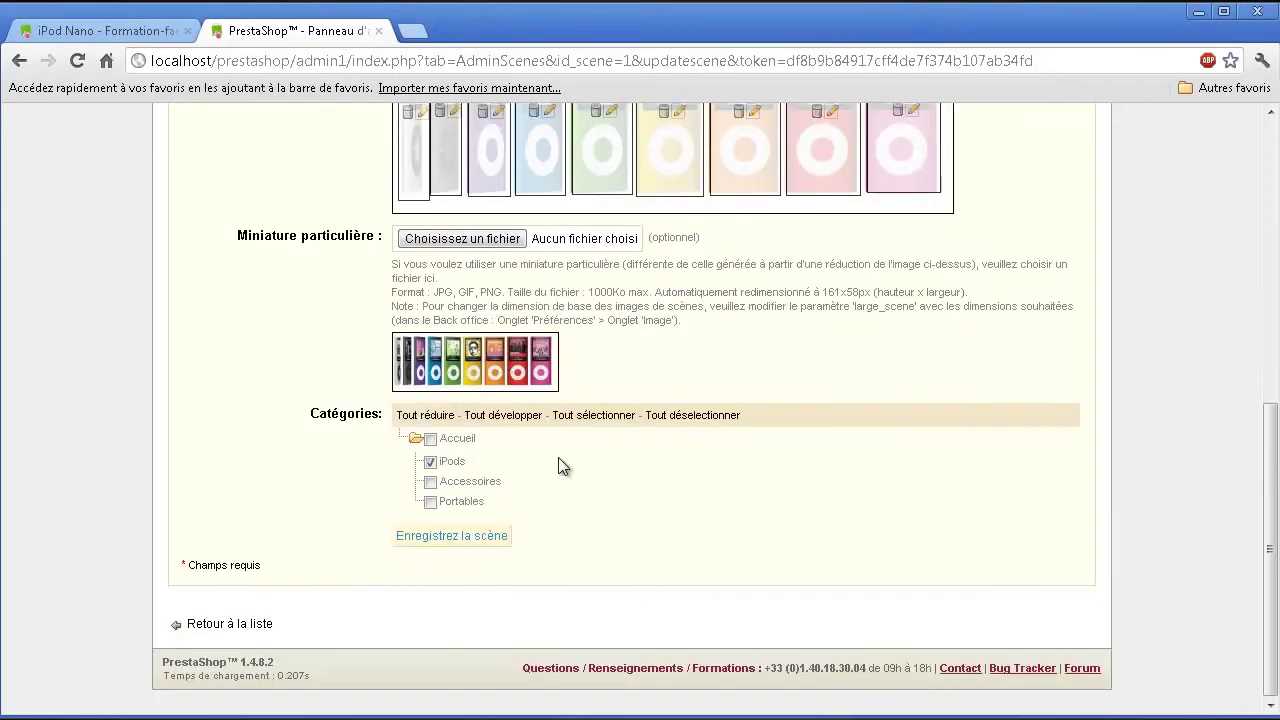
- Leave the scene without saving, open the brands (Marques) list and start a new brand named "Toshiba"
scroll(607, 549, "up", 8)
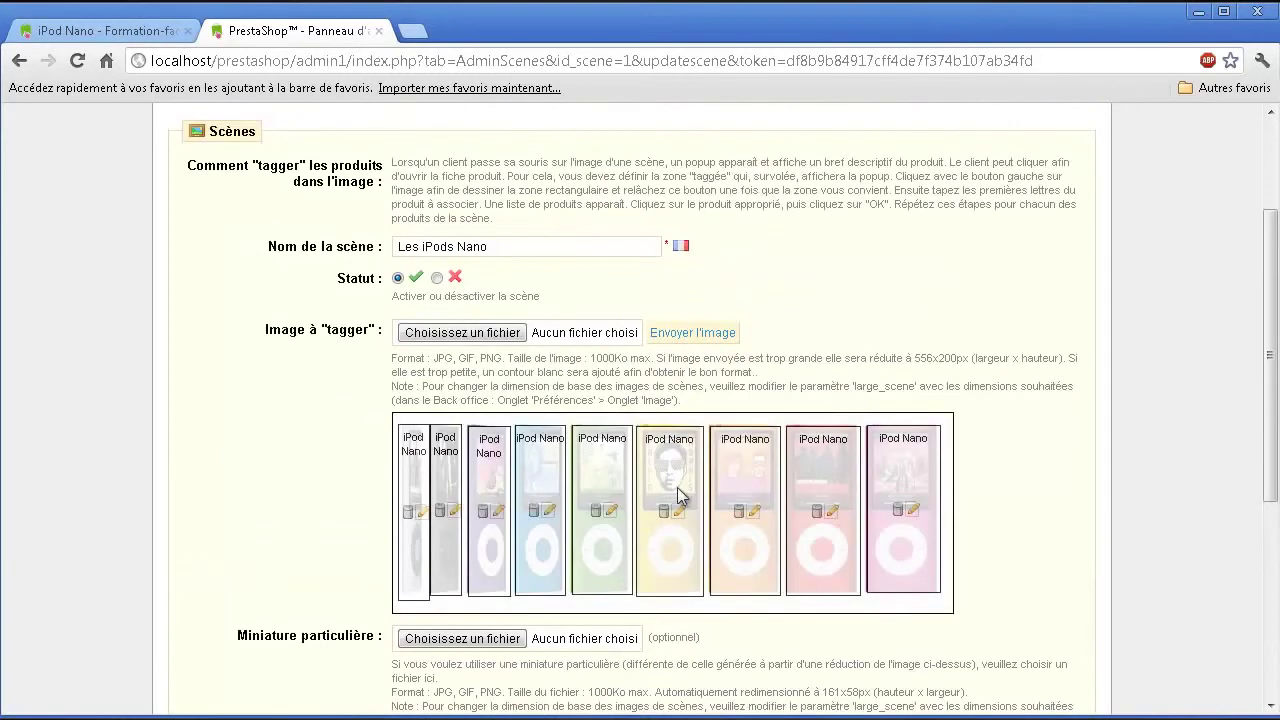
scroll(682, 452, "up", 4)
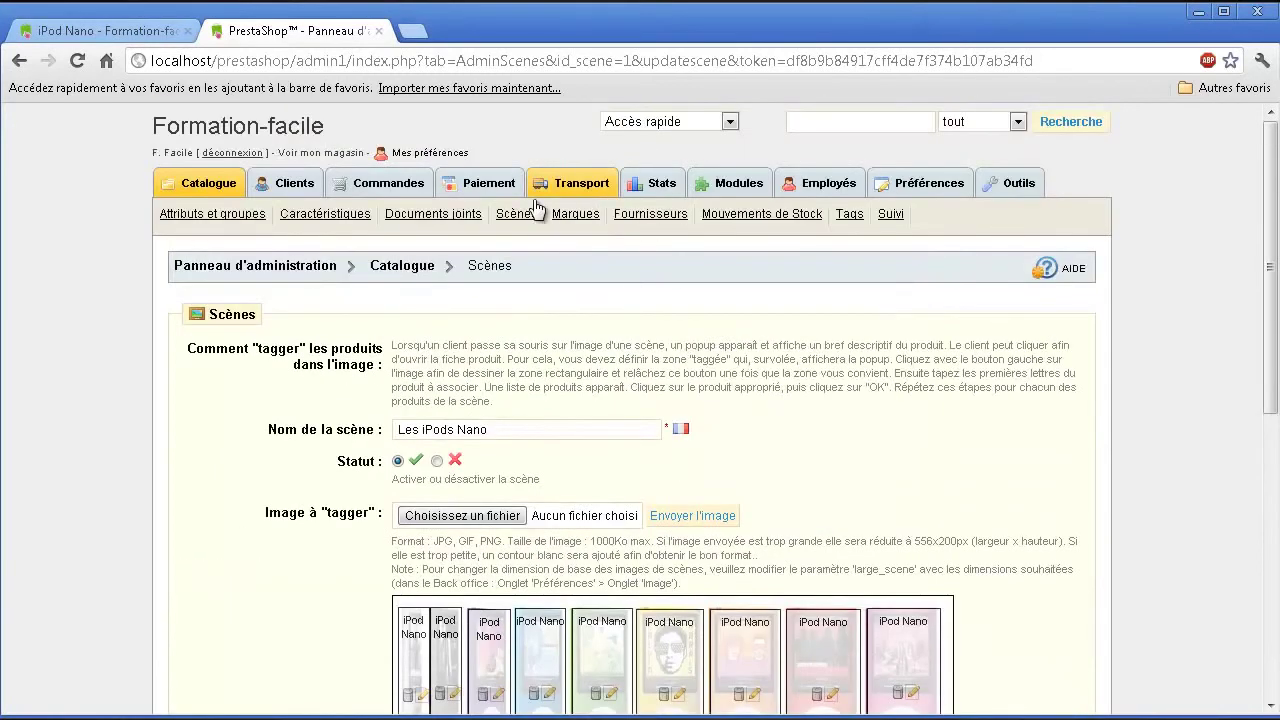
left_click(578, 216)
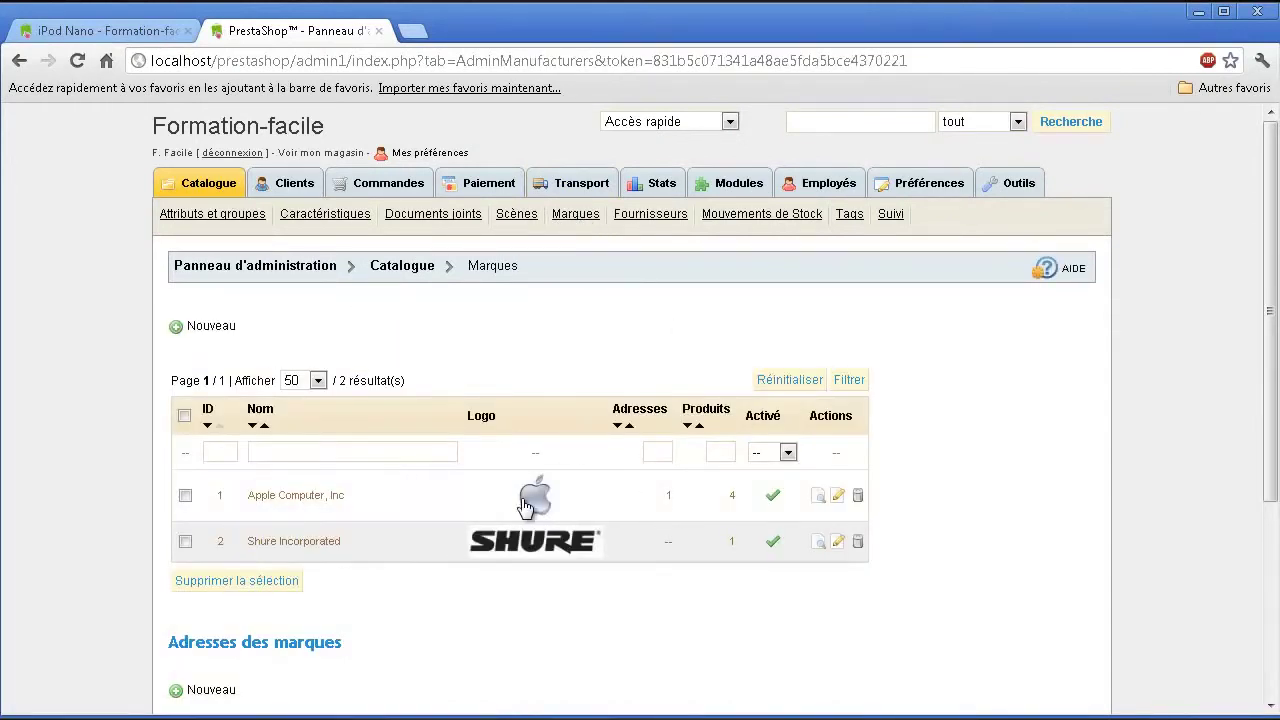
left_click(212, 327)
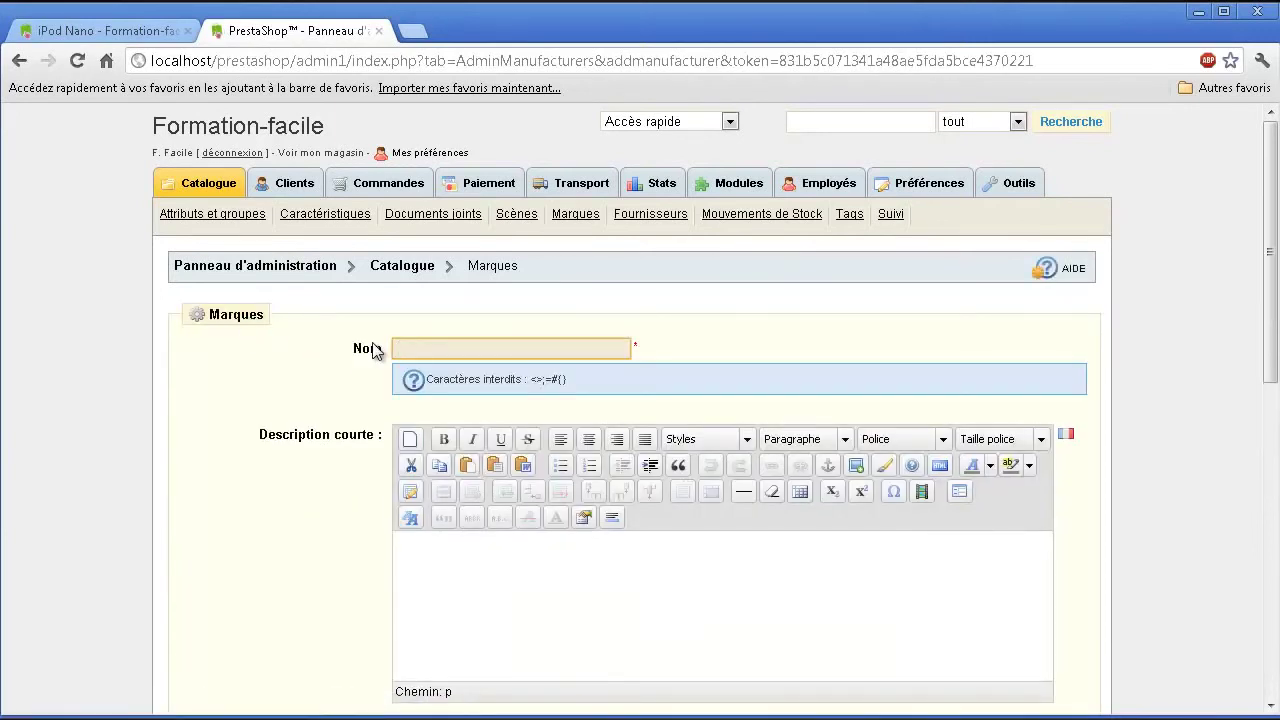
type("Toshiba")
- Enter a short description beginning with "Fournisseu" for the Toshiba brand
left_click(526, 606)
scroll(589, 426, "down", 1)
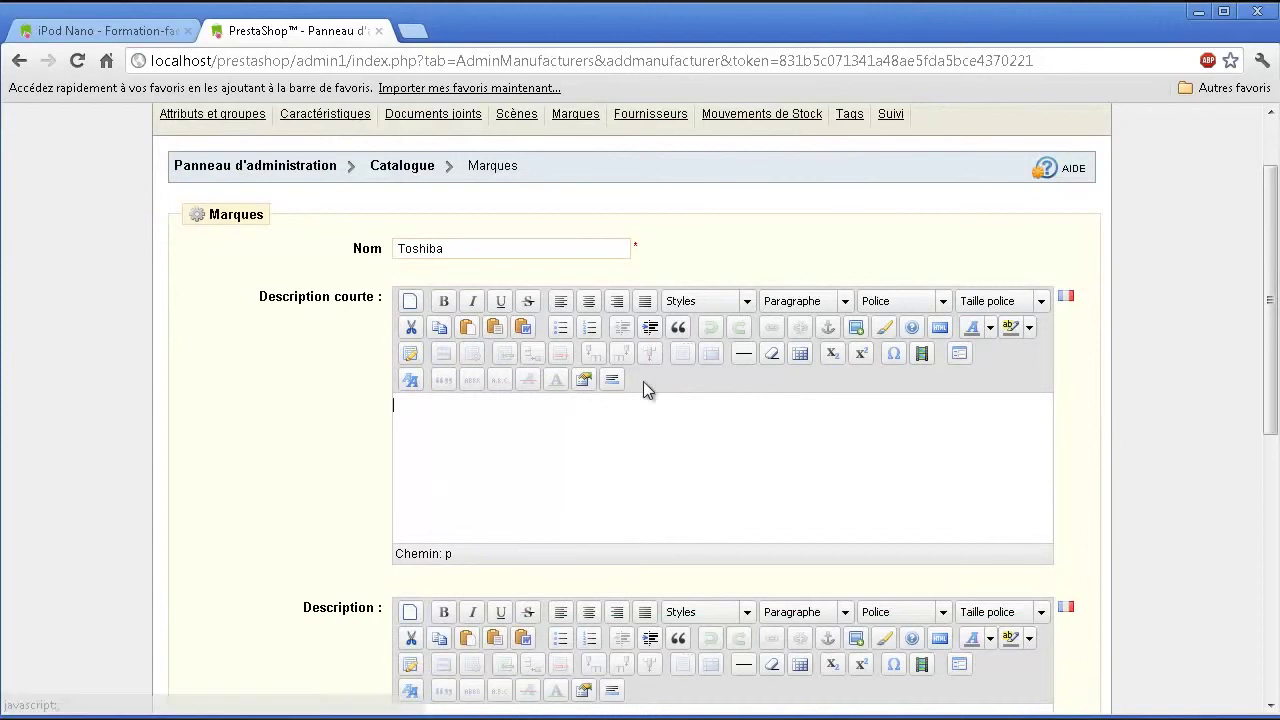
type("or")
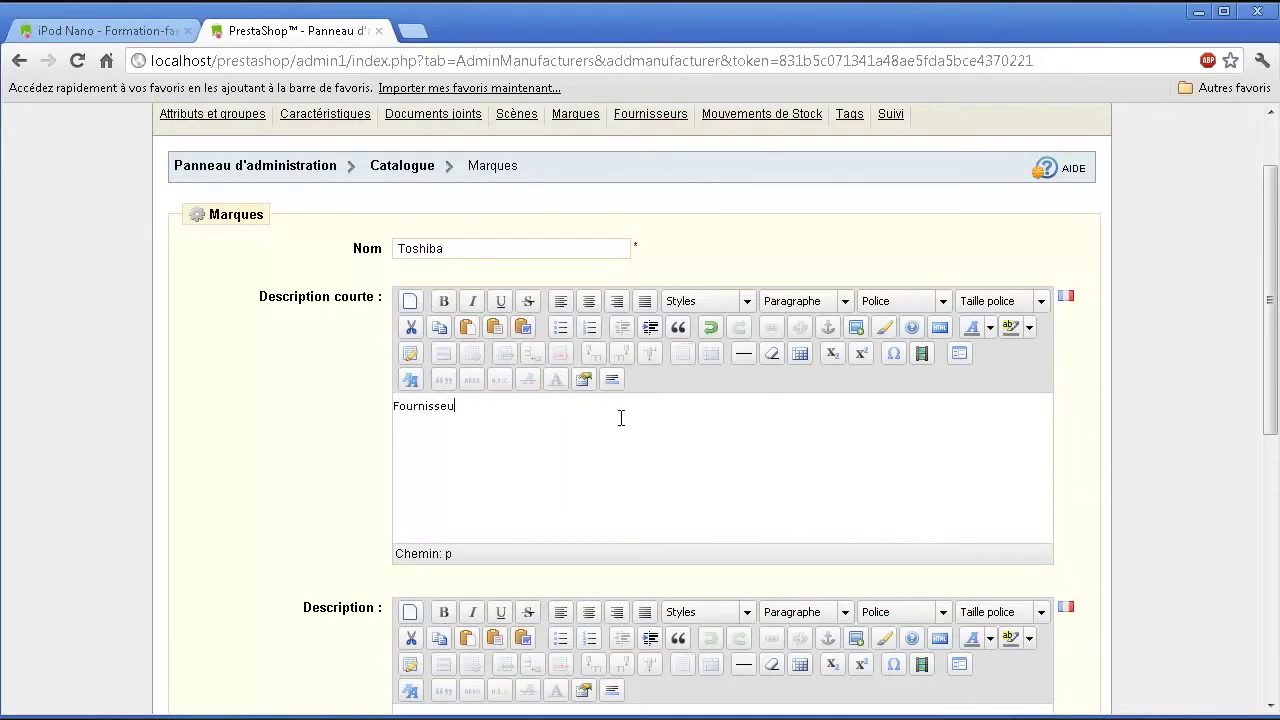
scroll(551, 400, "down", 4)
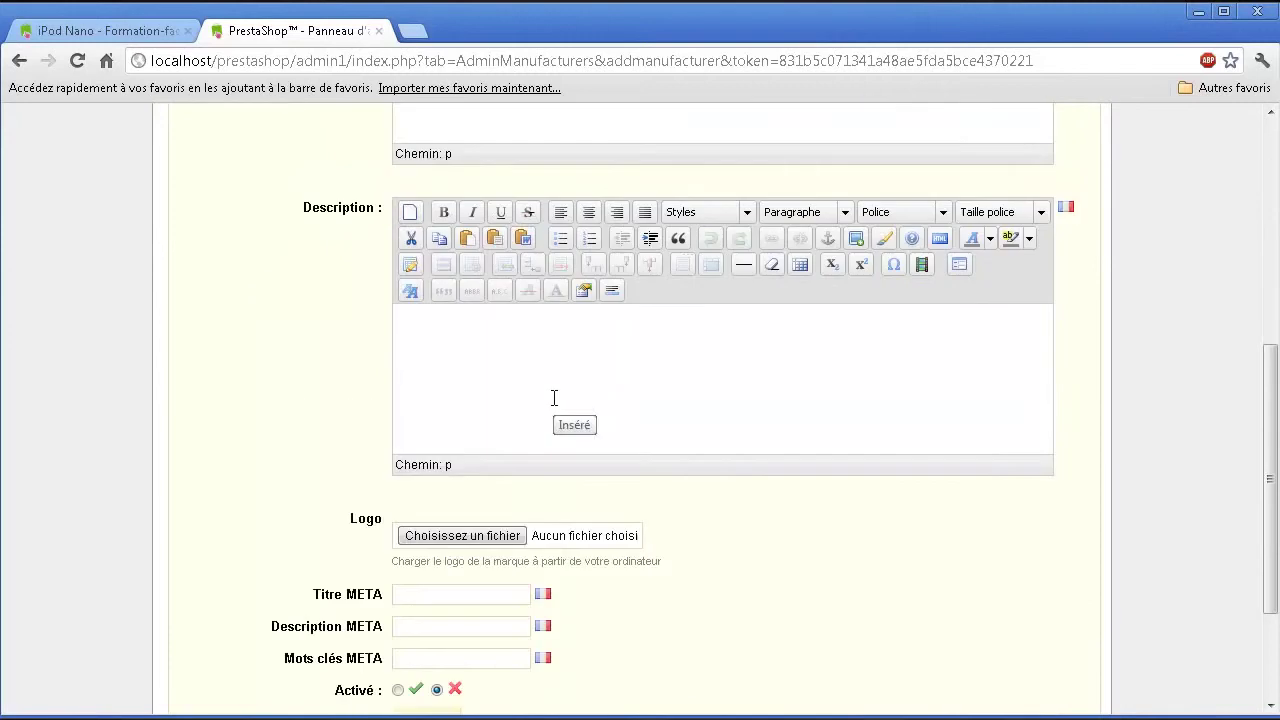
- Set both the META title and the META keywords of the new brand to "Toshiba"
left_click(510, 370)
scroll(683, 367, "down", 2)
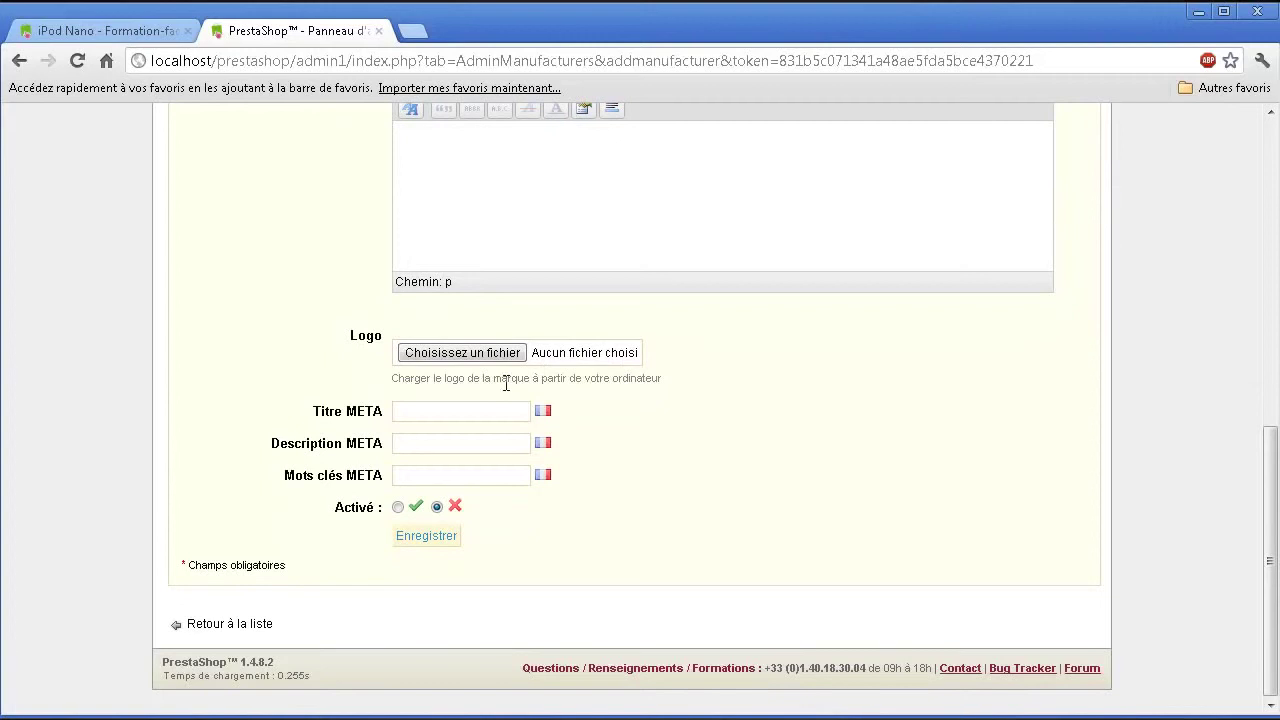
left_click(427, 409)
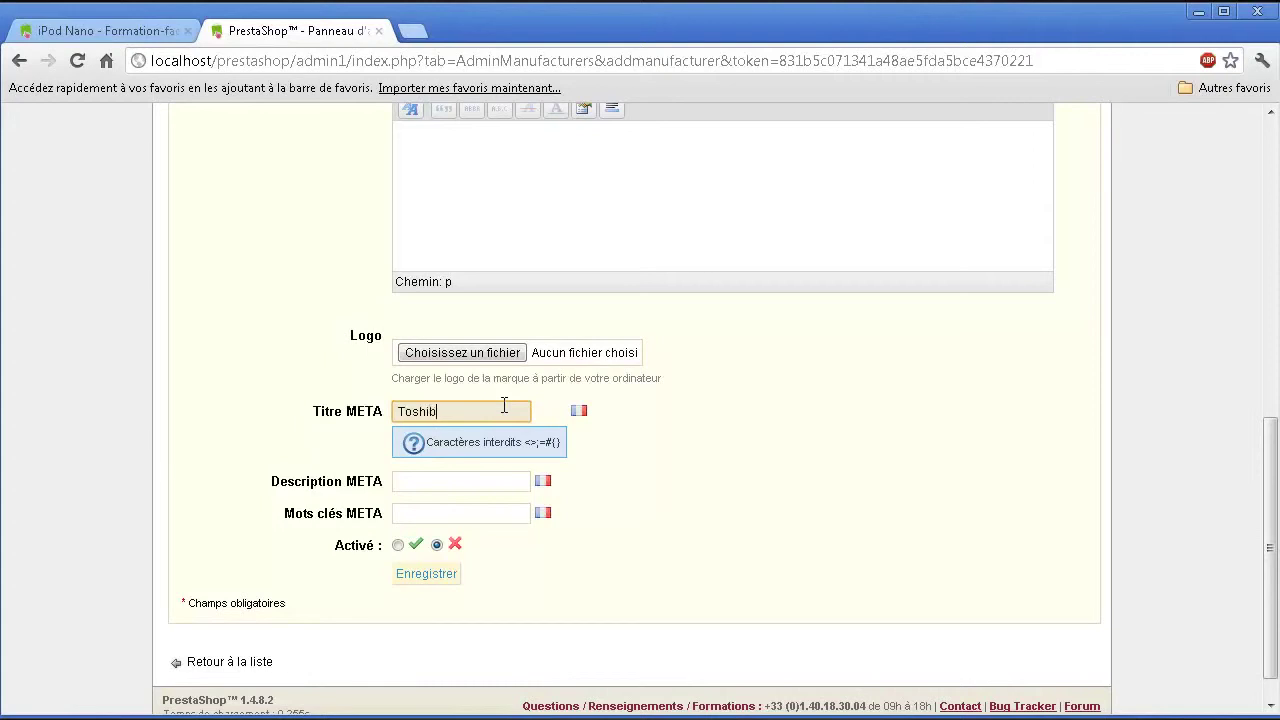
left_click_drag(493, 411, 360, 420)
key("ctrl+c")
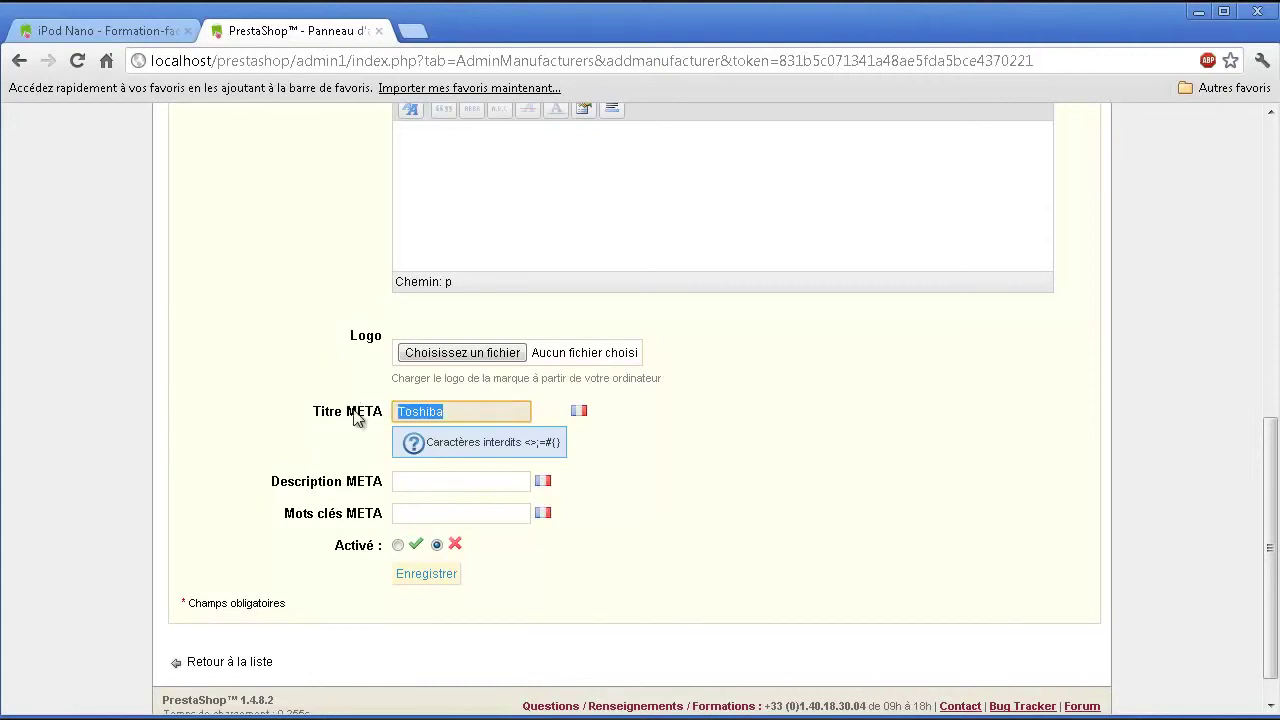
left_click(415, 512)
key("ctrl+v")
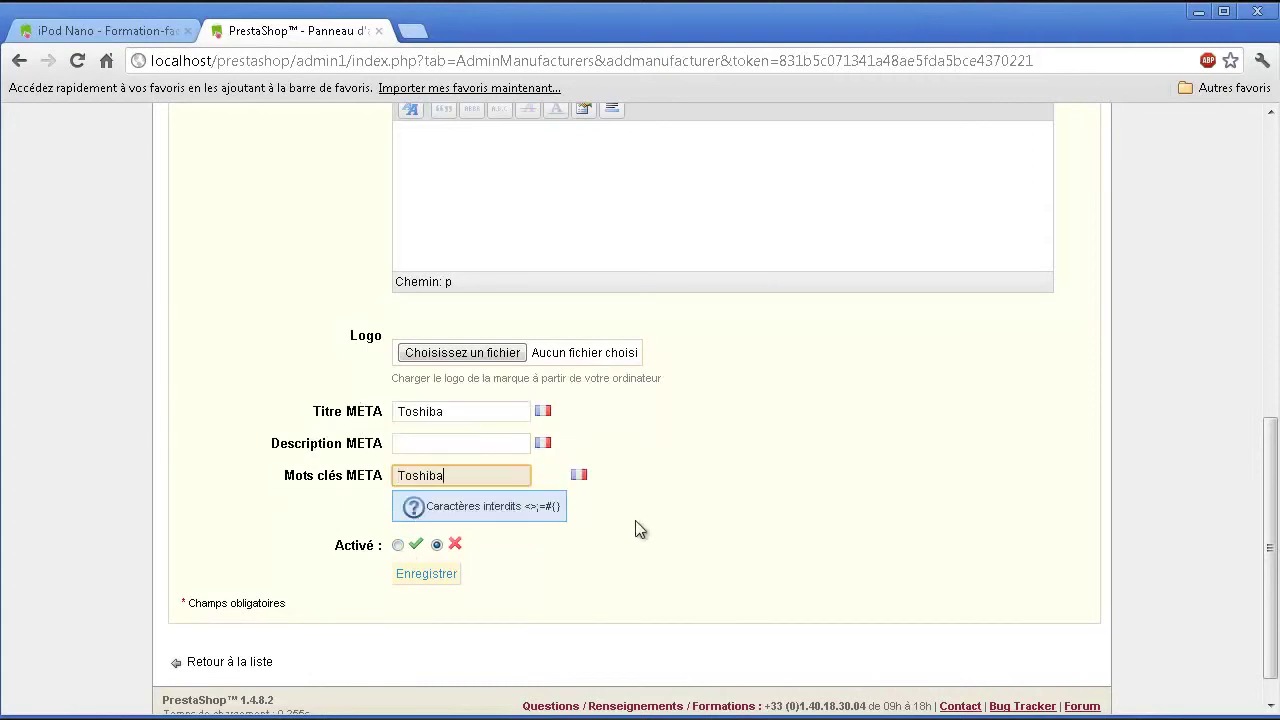
- Activate and save the Toshiba brand, and look over the brand list and the brand addresses
left_click(397, 546)
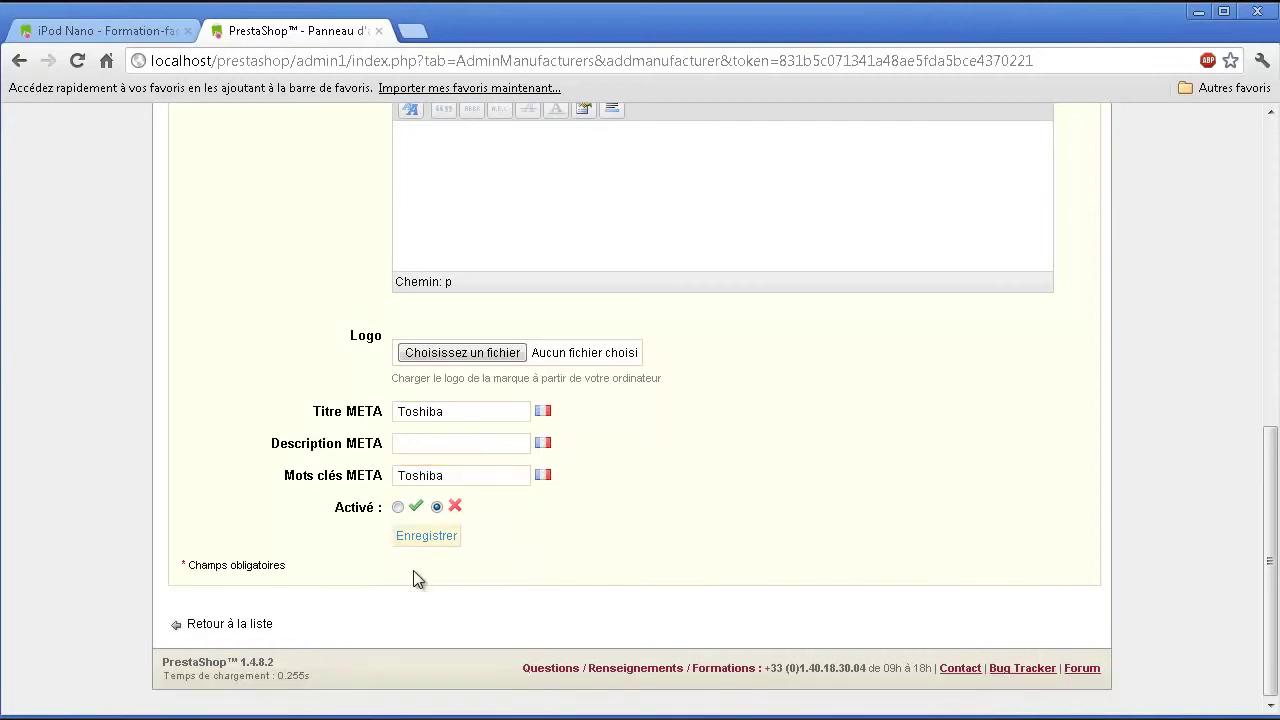
left_click(415, 541)
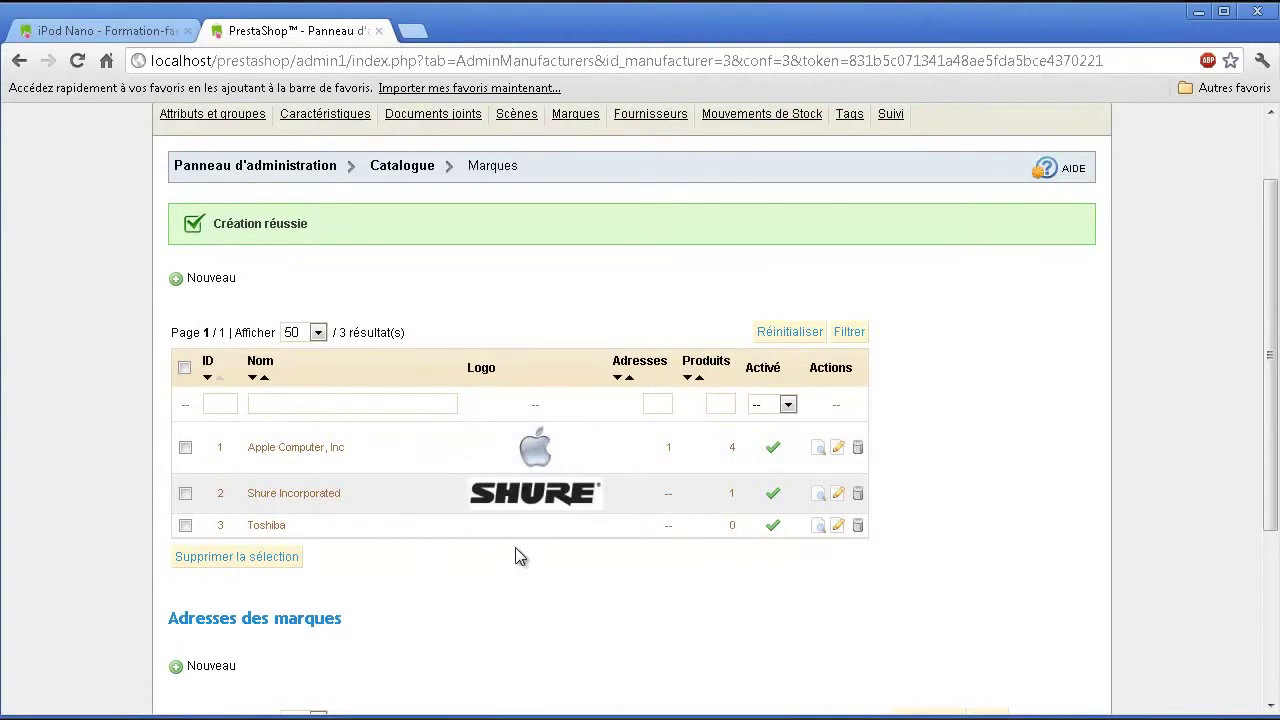
scroll(371, 550, "down", 1)
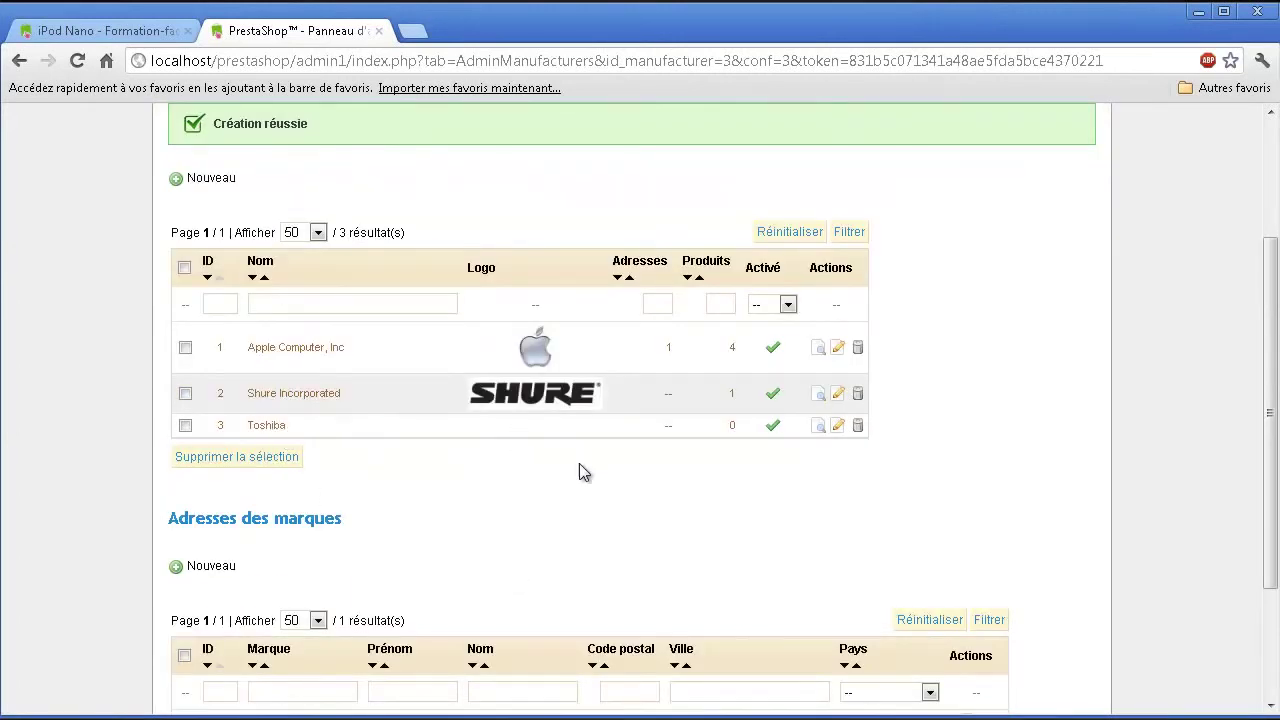
scroll(624, 441, "down", 2)
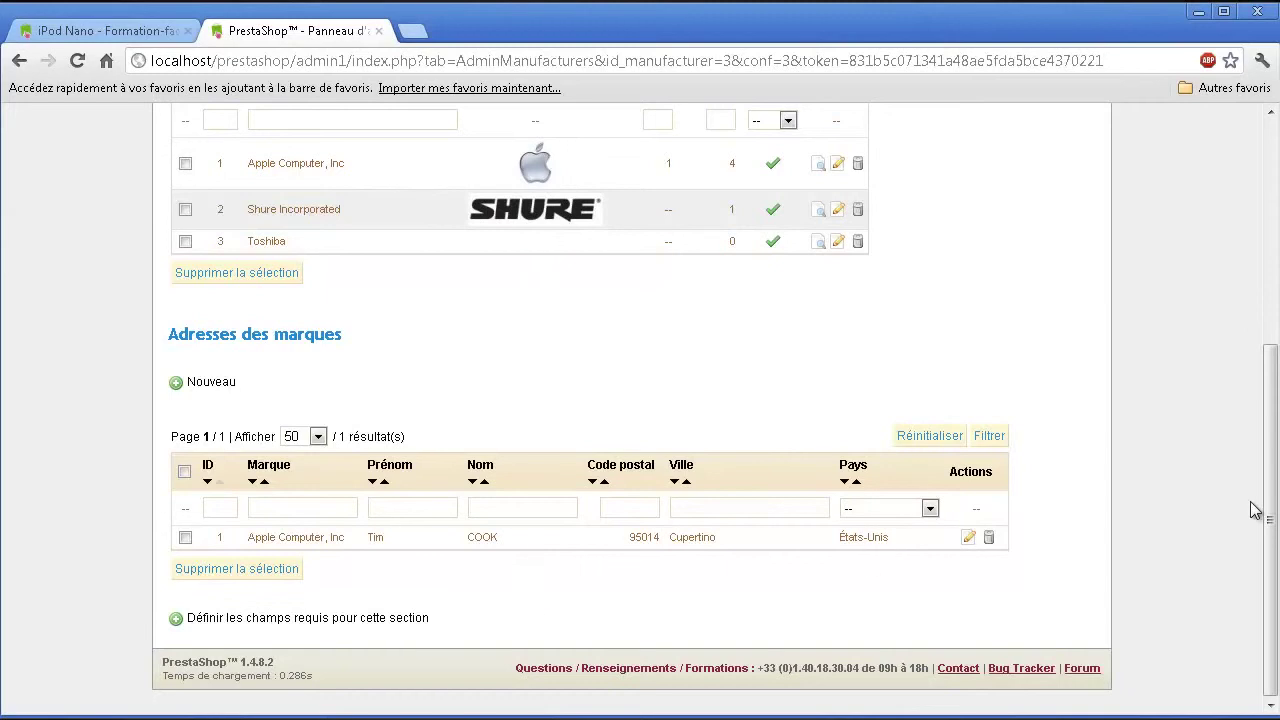
- Open the suppliers (Fournisseurs) list and examine the AppleStore supplier's description, logo, meta and activation settings
scroll(945, 552, "up", 4)
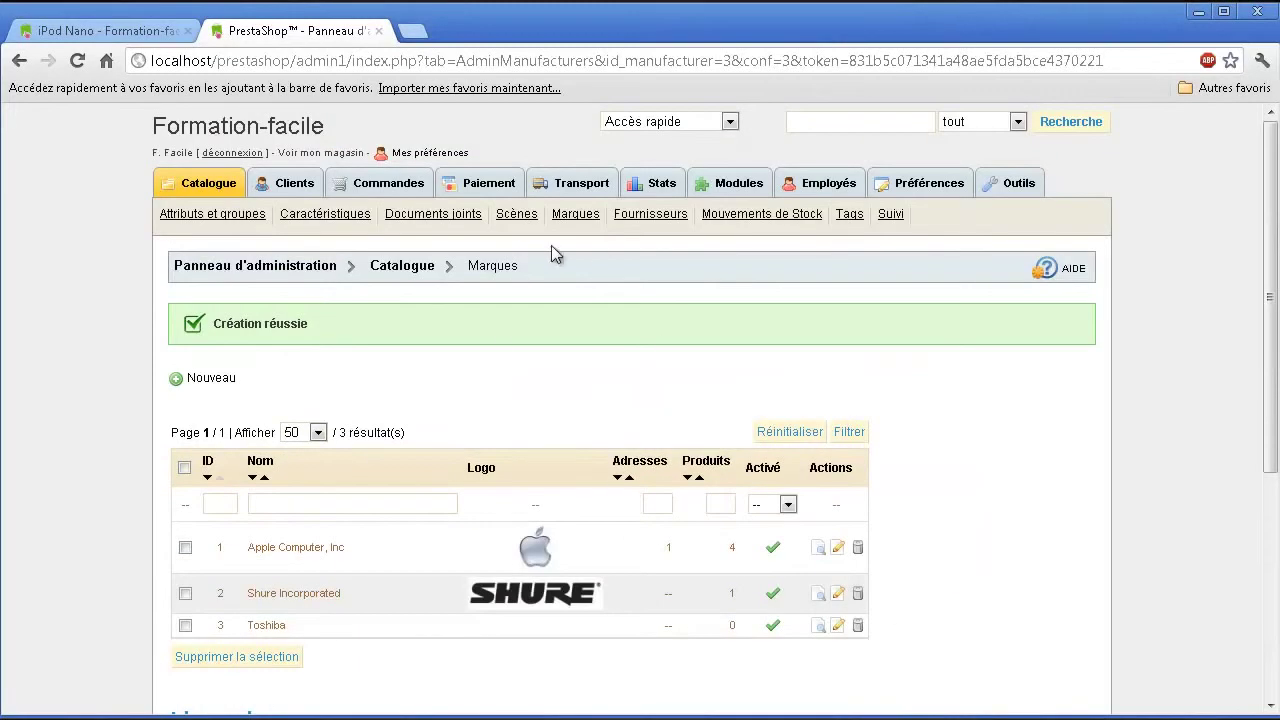
left_click(650, 214)
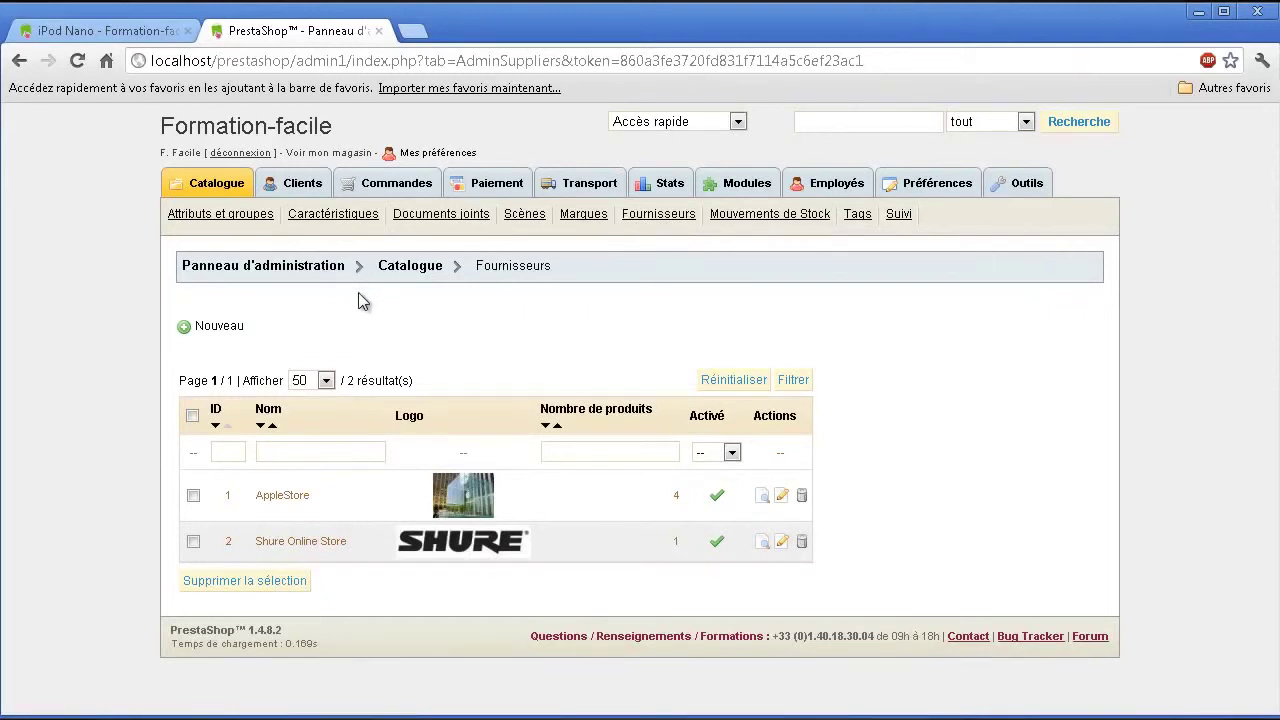
left_click(781, 495)
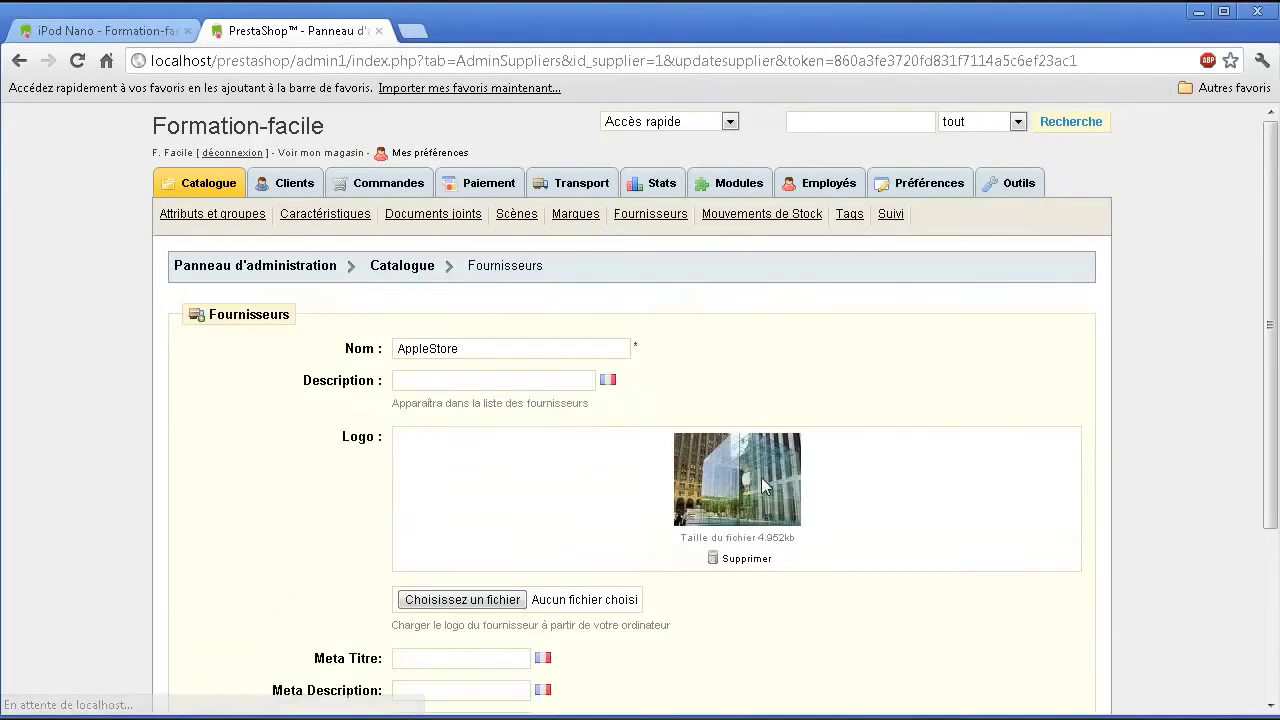
scroll(704, 425, "down", 2)
scroll(683, 418, "up", 1)
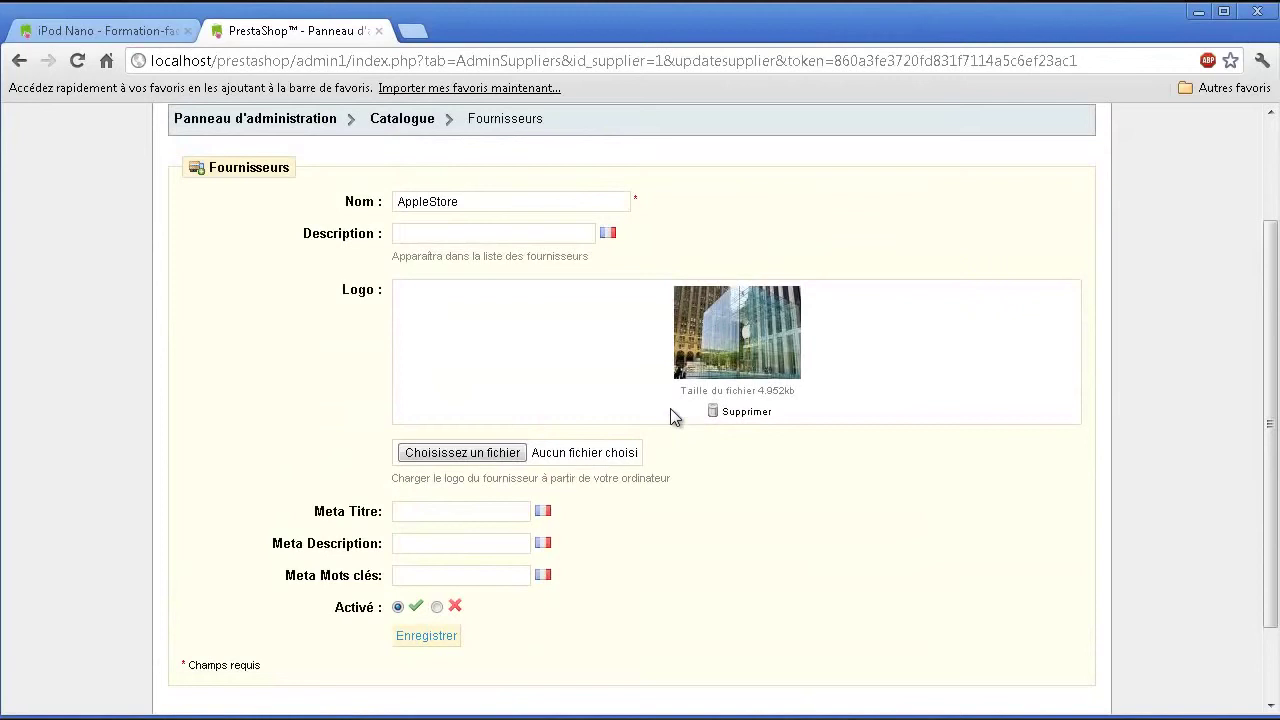
scroll(680, 415, "down", 1)
- Open the stock movements (Mouvements de Stock) page and examine the history's products, quantities, reasons and order numbers
scroll(689, 428, "up", 2)
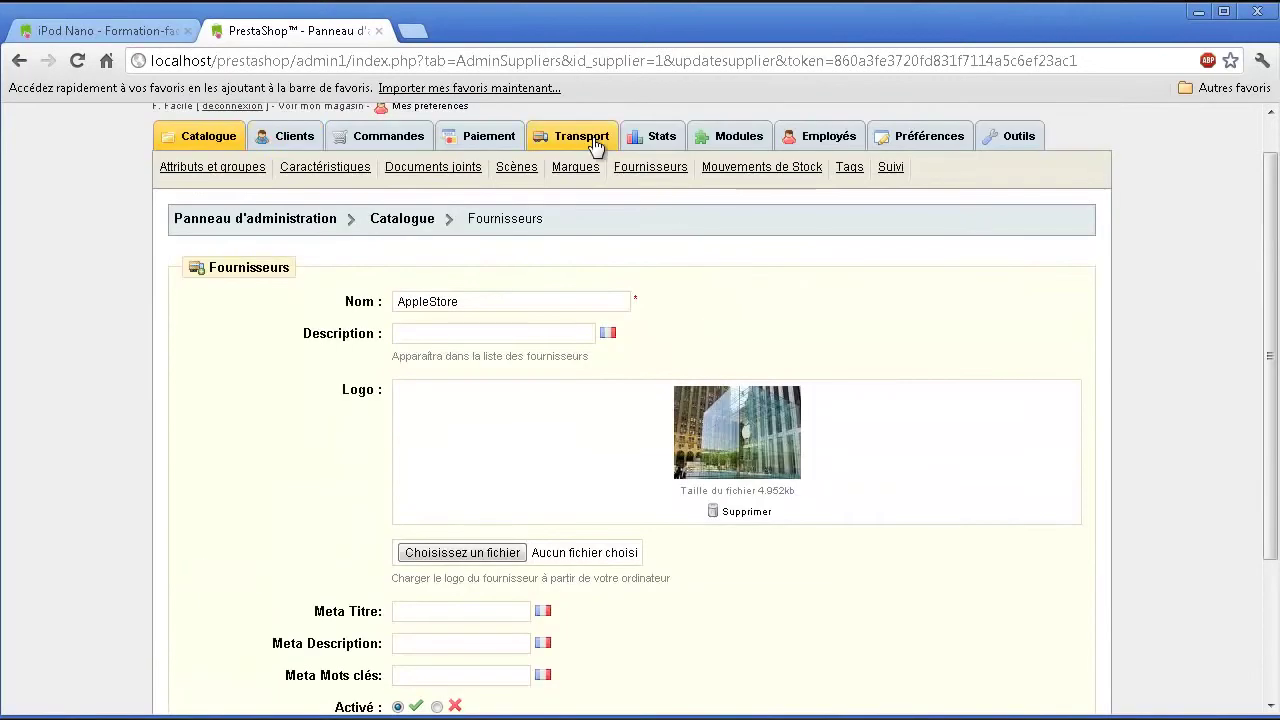
left_click(762, 168)
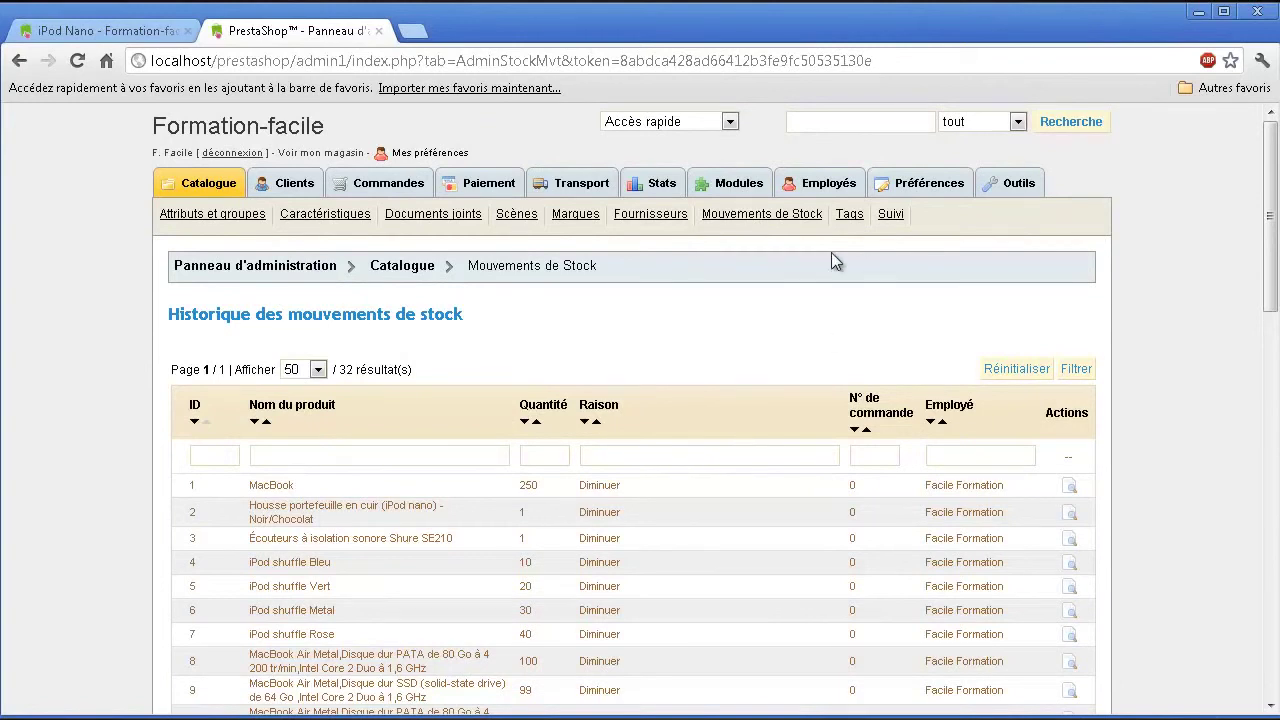
scroll(330, 370, "down", 1)
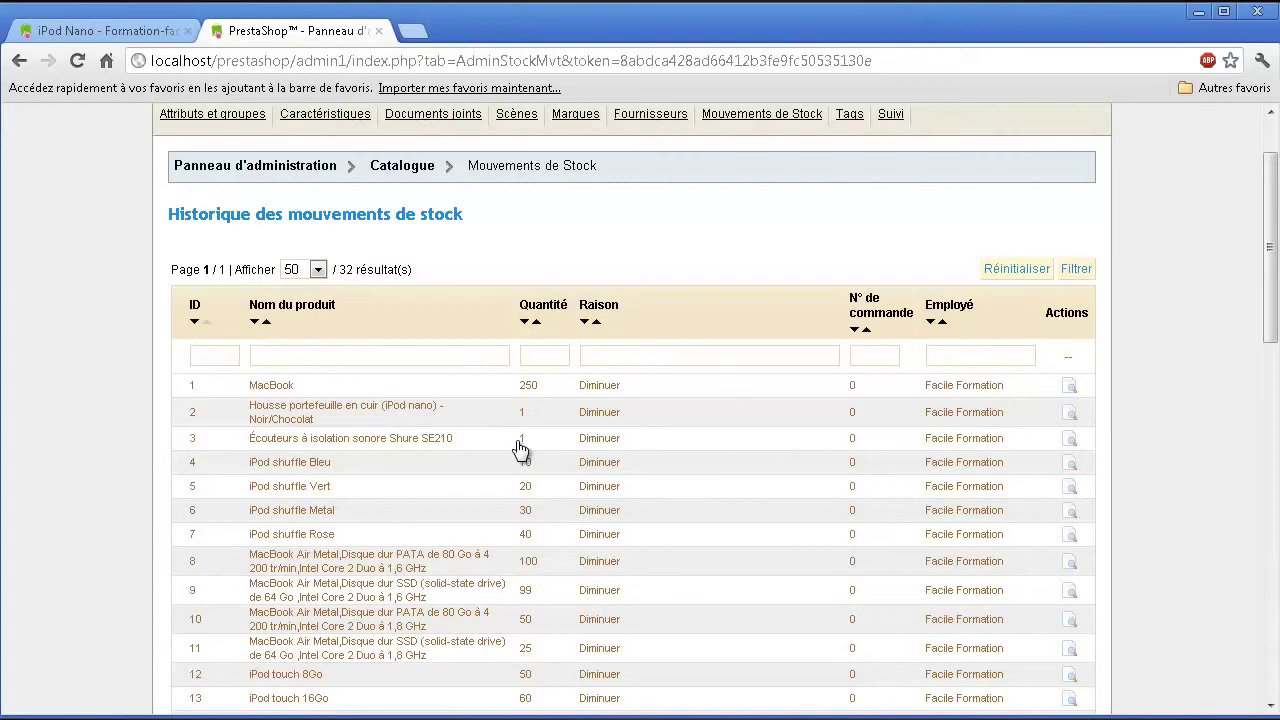
scroll(500, 465, "up", 1)
scroll(486, 476, "down", 7)
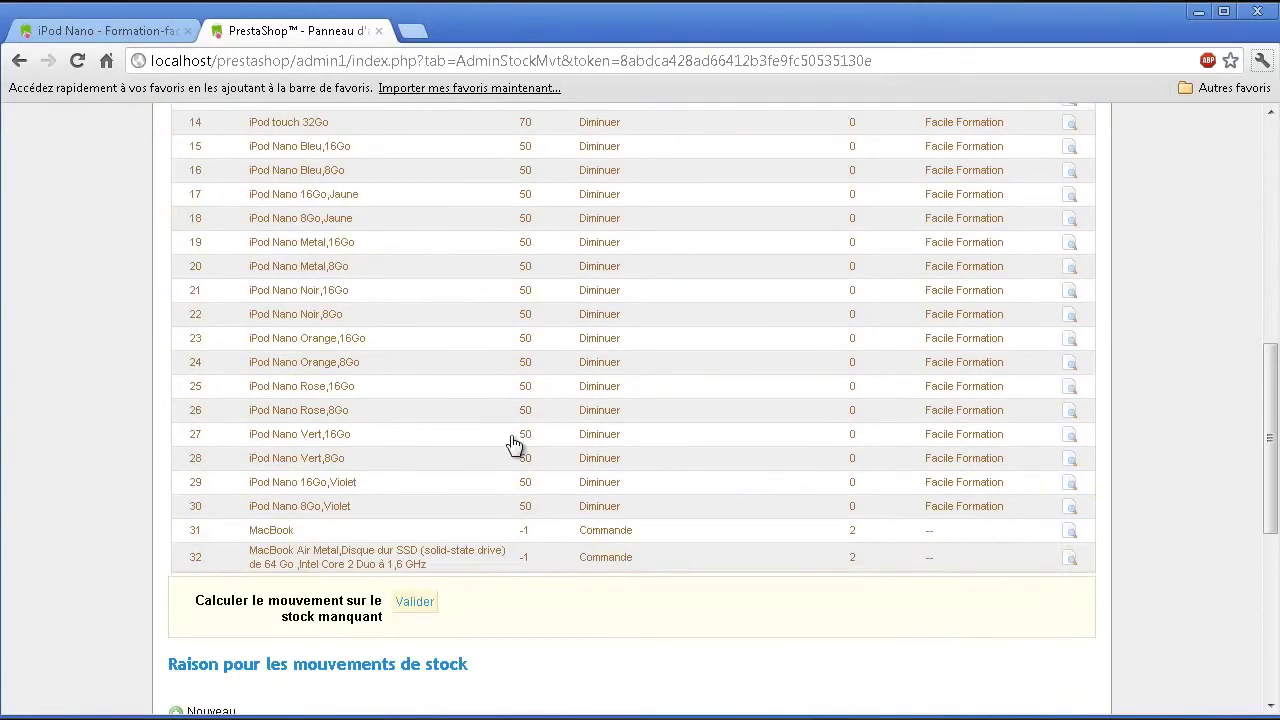
scroll(512, 443, "up", 4)
scroll(511, 449, "down", 5)
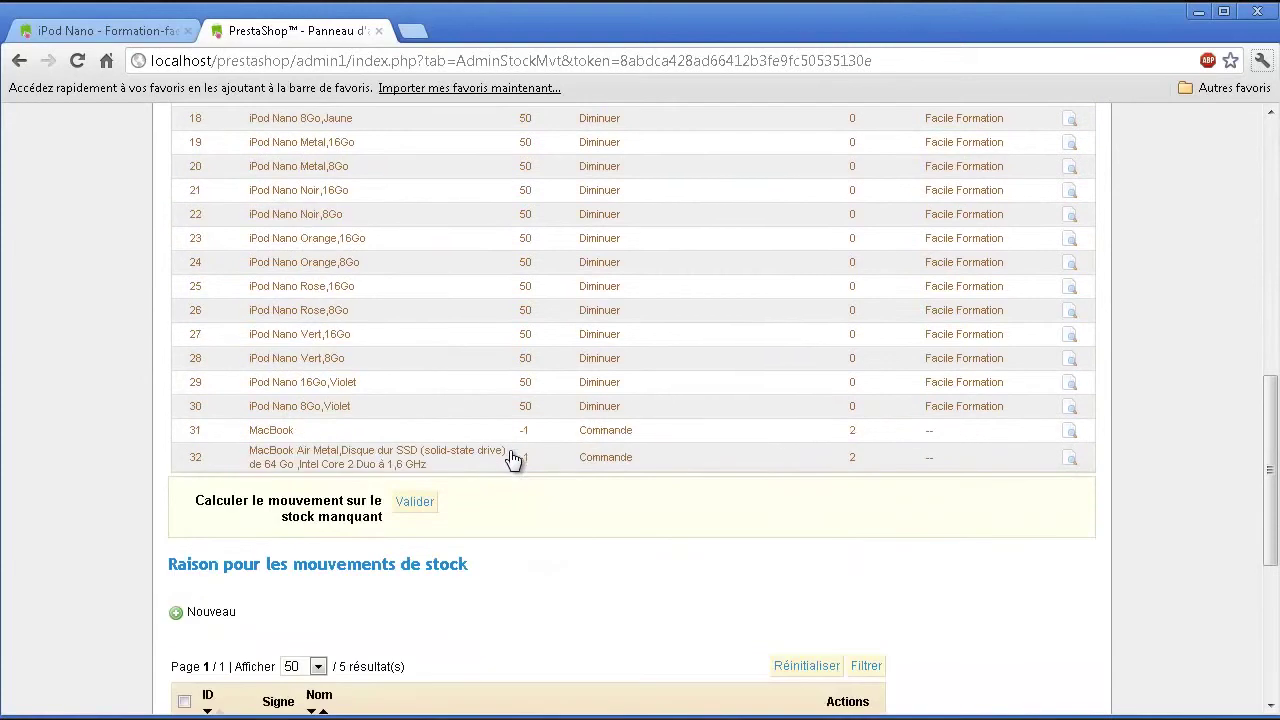
- Examine the stock movement reasons and the default reason setting below the movement history
scroll(487, 454, "down", 4)
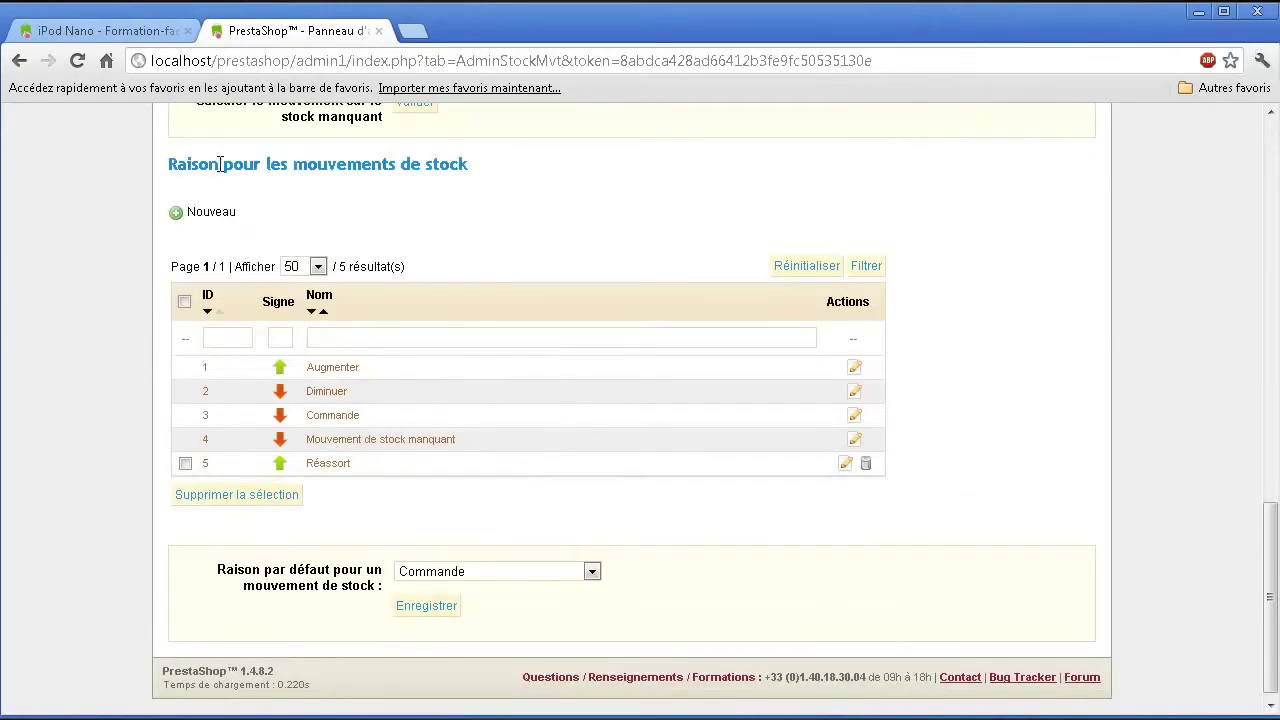
left_click_drag(209, 164, 458, 177)
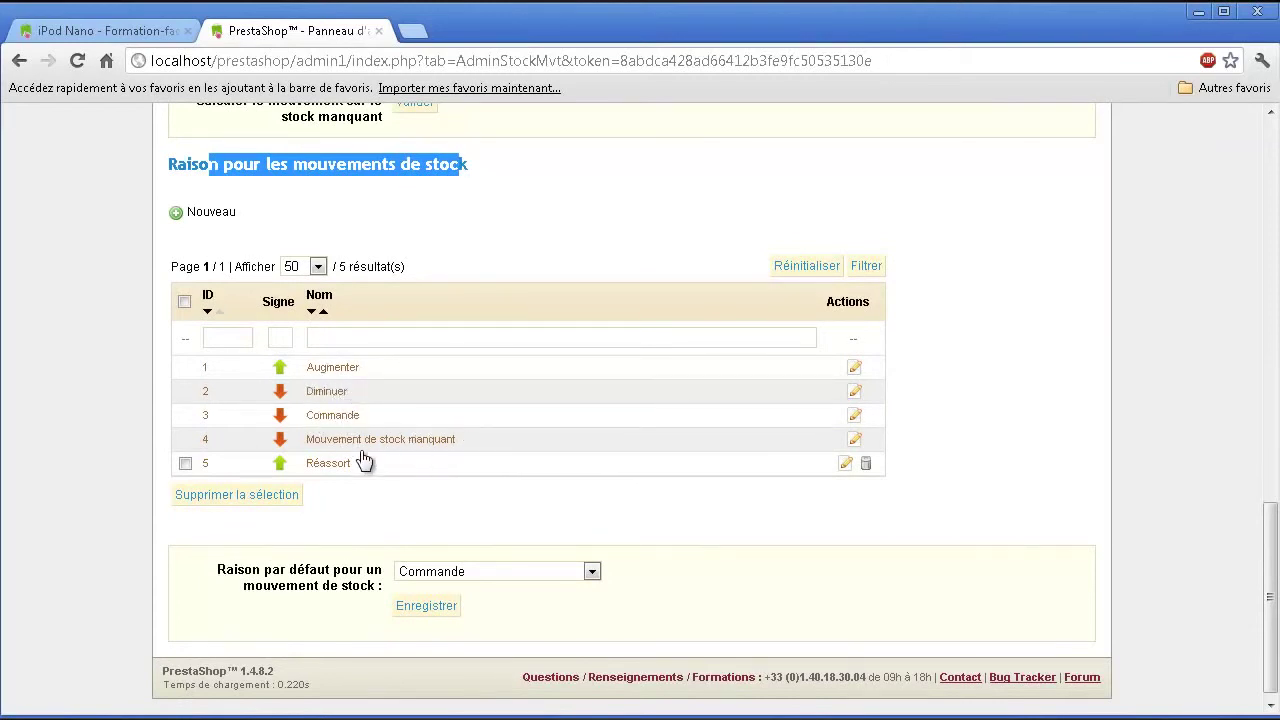
scroll(386, 458, "down", 1)
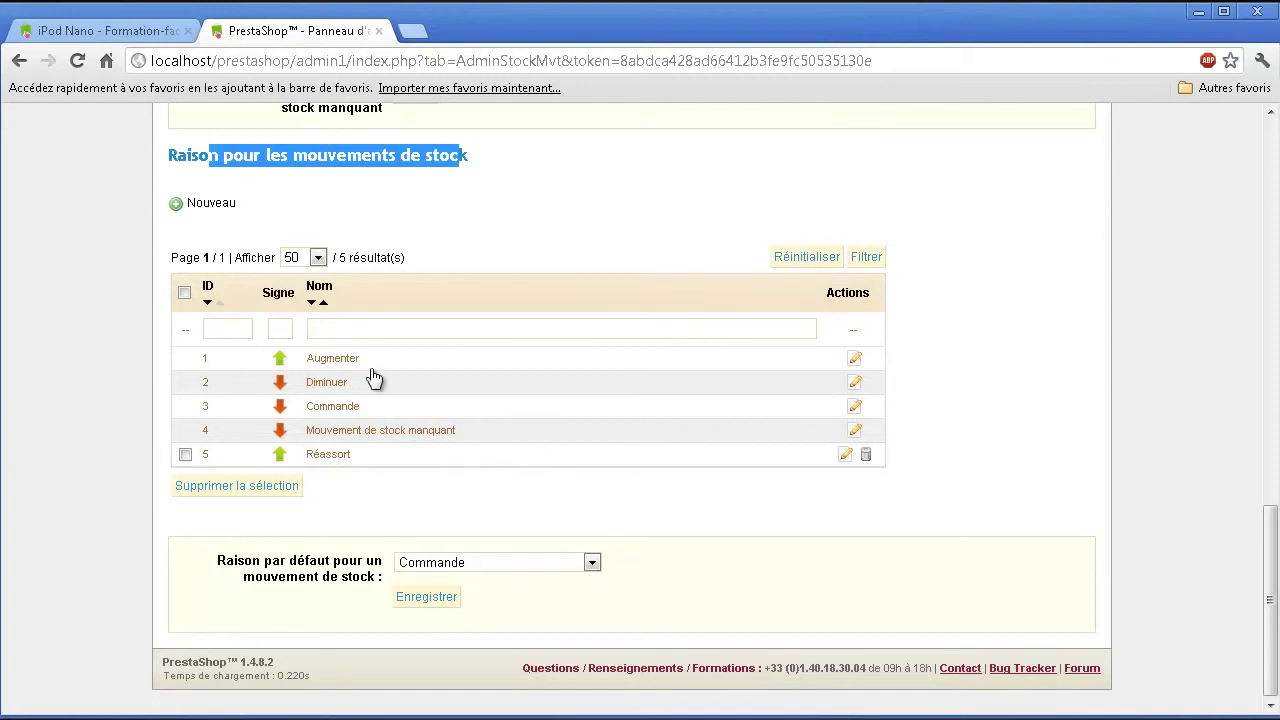
- View the Tags list, and read the catalogue tracking (Suivi) page's lists of empty categories, disabled products and out-of-stock products
scroll(460, 470, "up", 10)
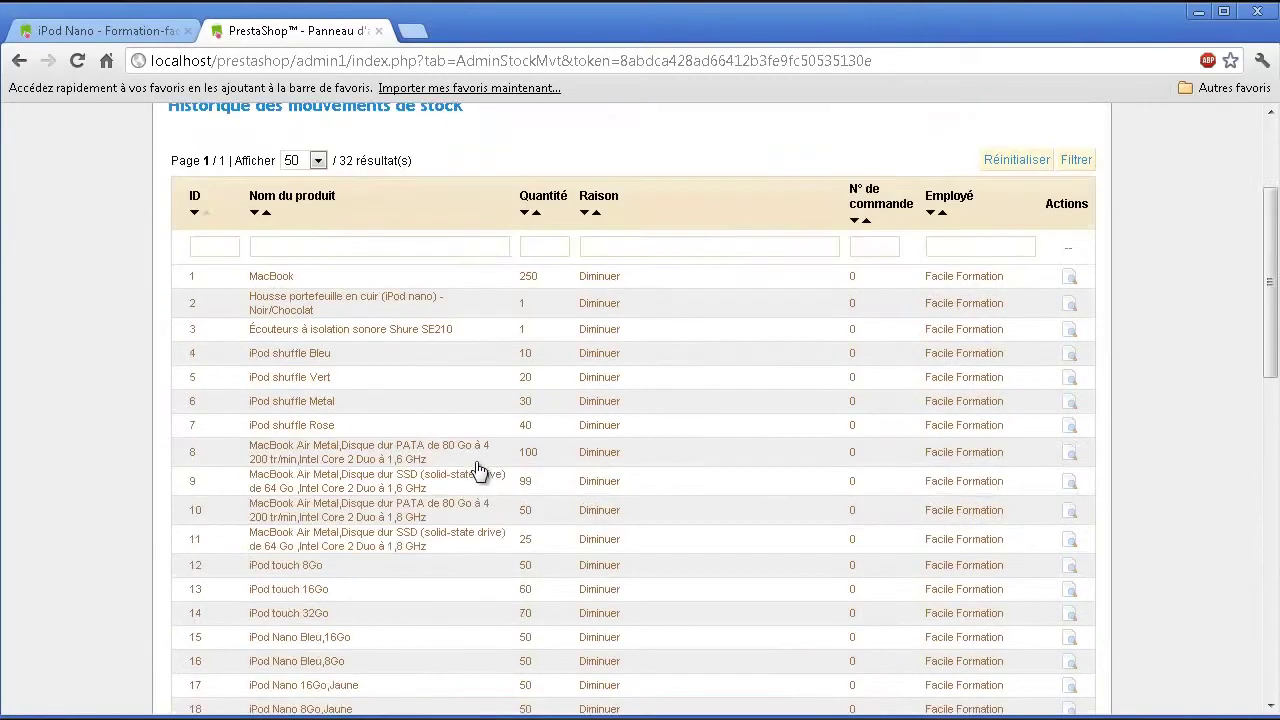
scroll(478, 470, "up", 5)
left_click(852, 220)
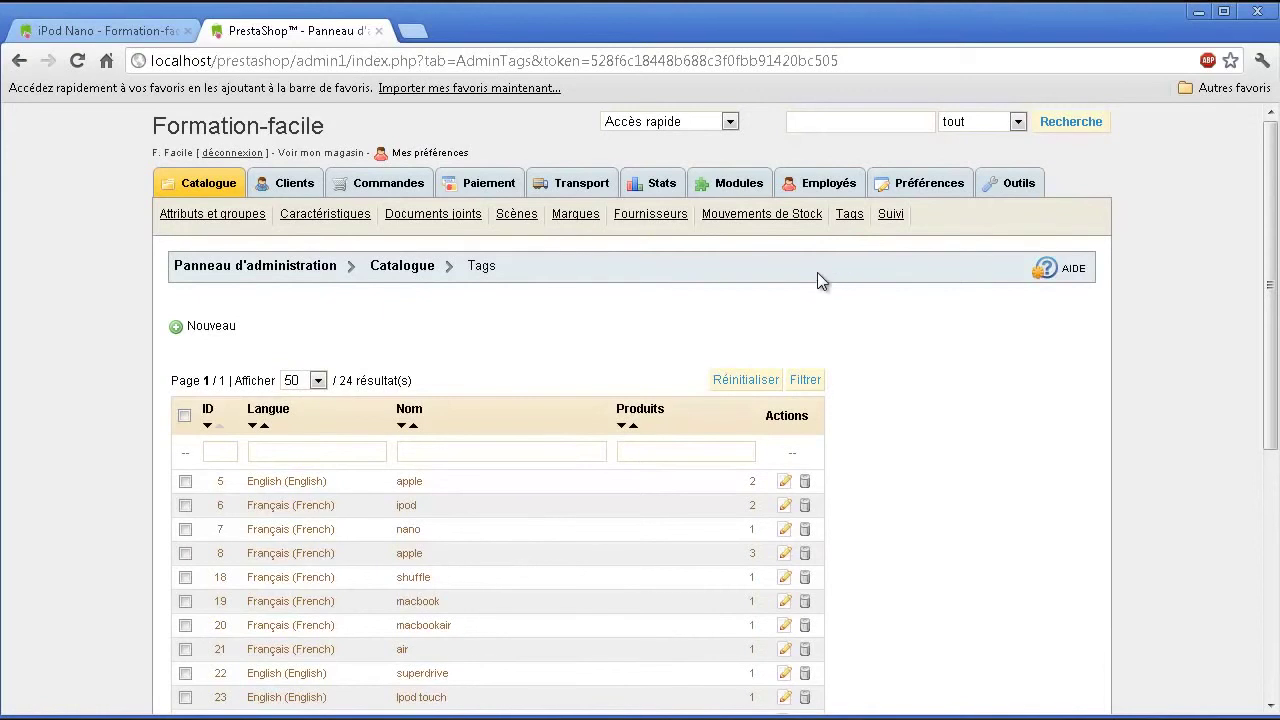
left_click(894, 220)
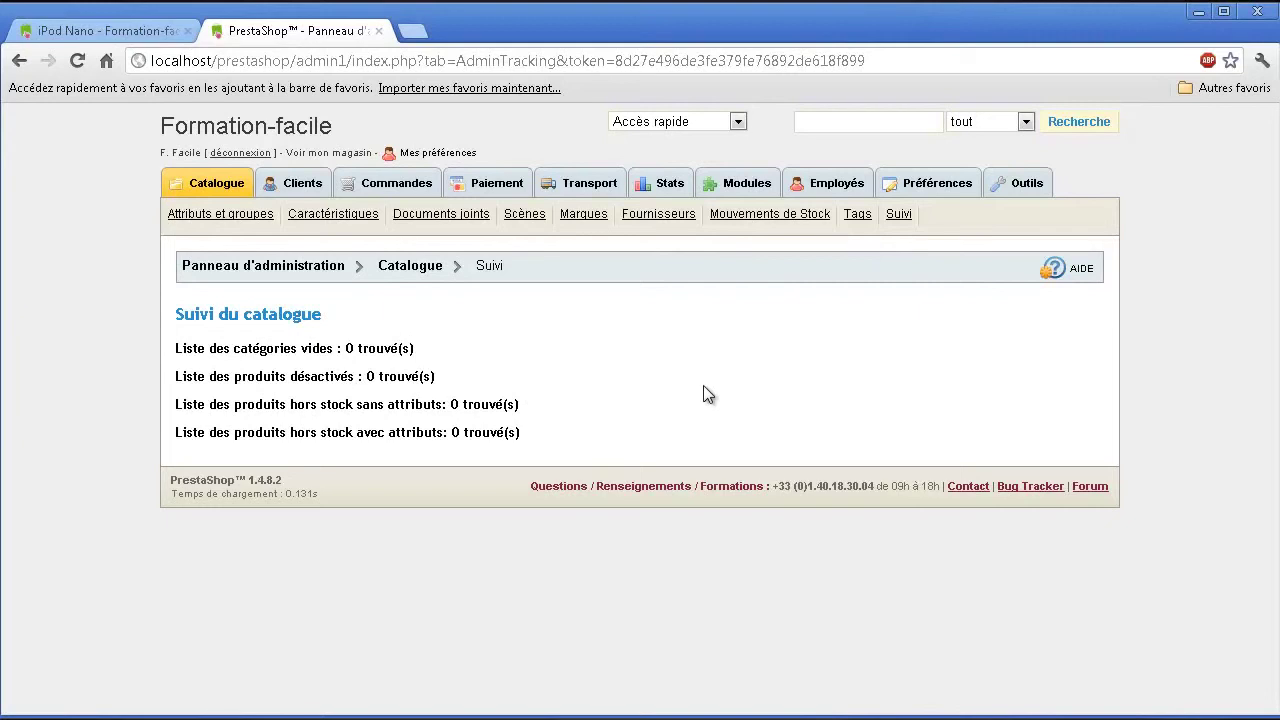
left_click_drag(262, 349, 396, 405)
left_click(321, 400)
left_click_drag(272, 433, 353, 433)
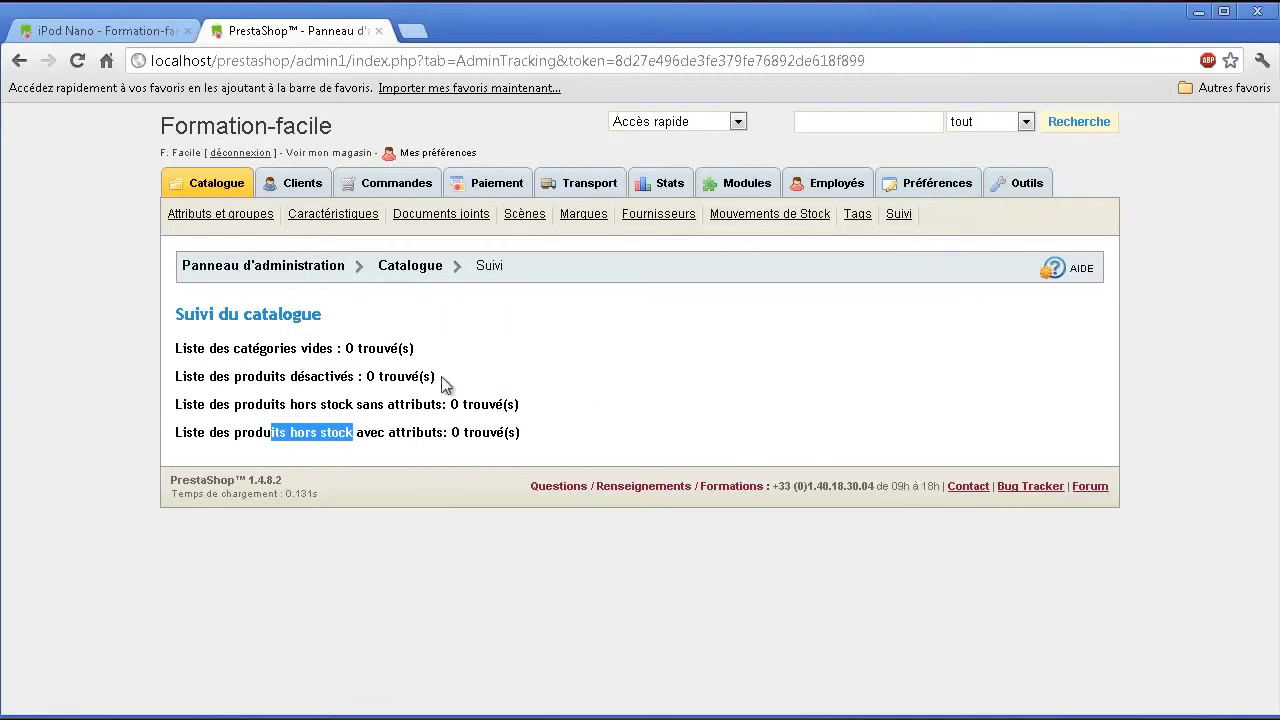
- Return to the main catalogue page and look over the subcategories and products of the Accueil category
left_click(228, 183)
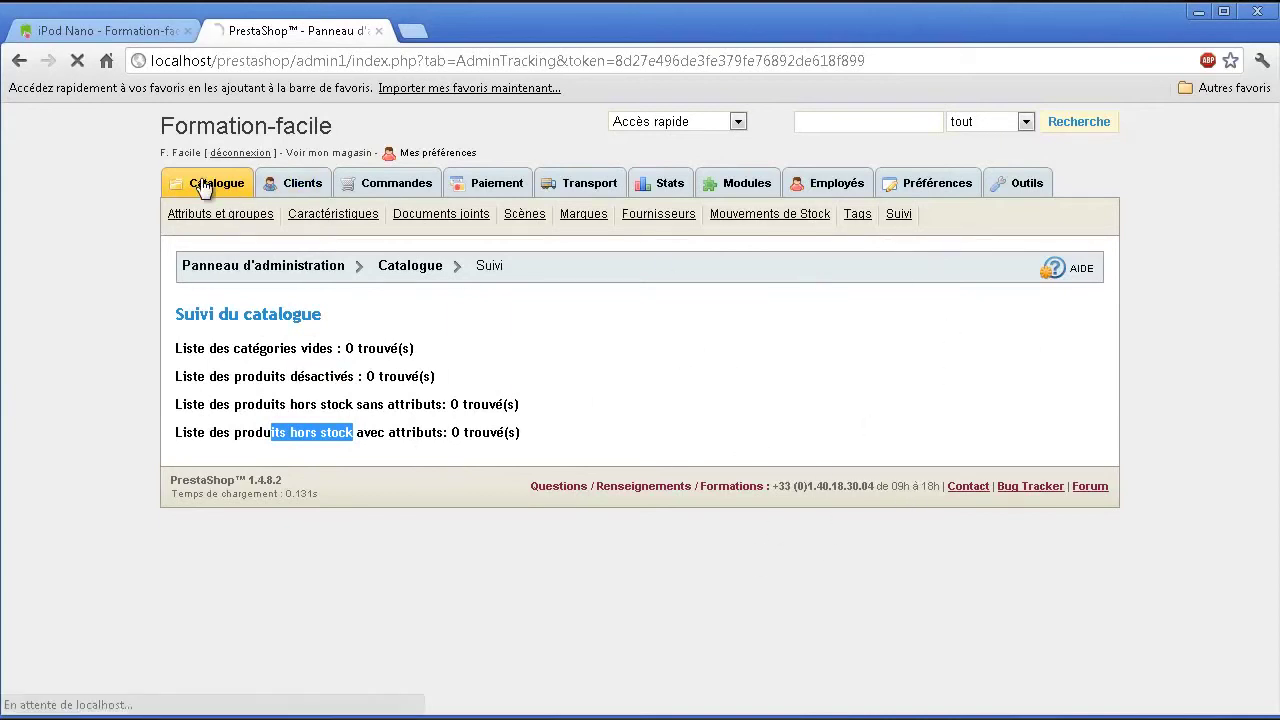
scroll(645, 460, "down", 2)
scroll(642, 460, "down", 1)
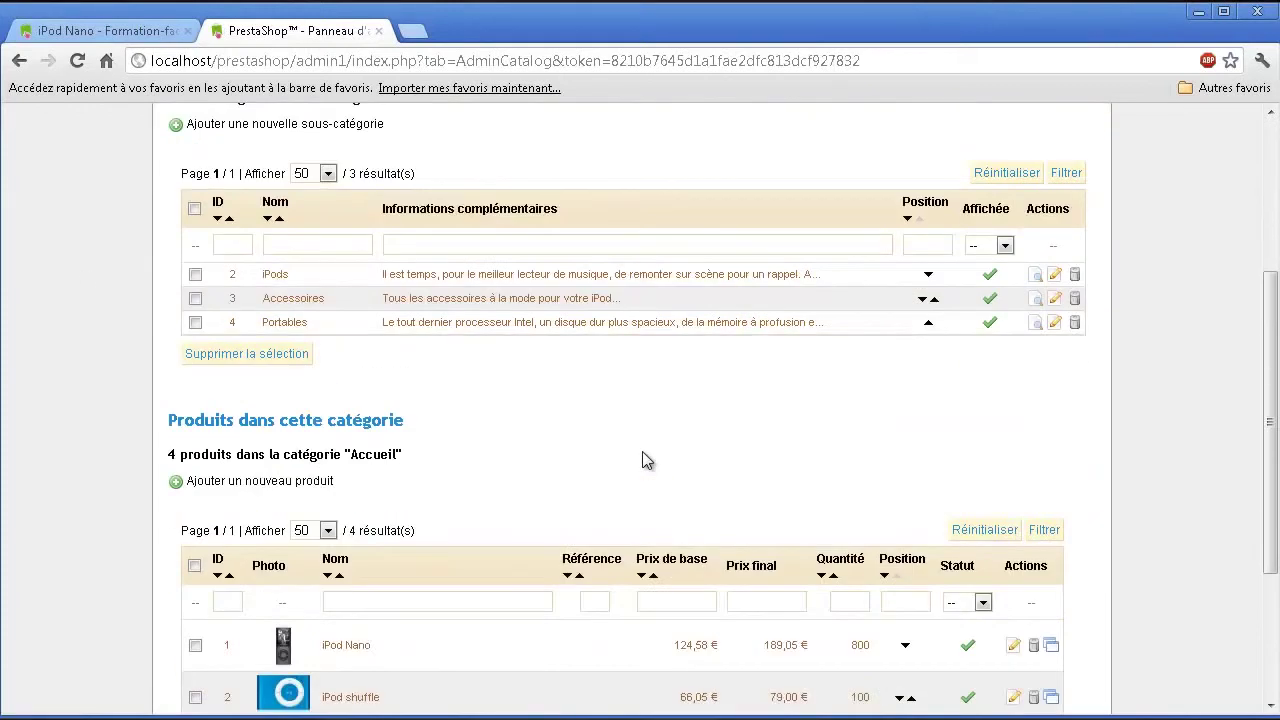
scroll(668, 468, "up", 3)
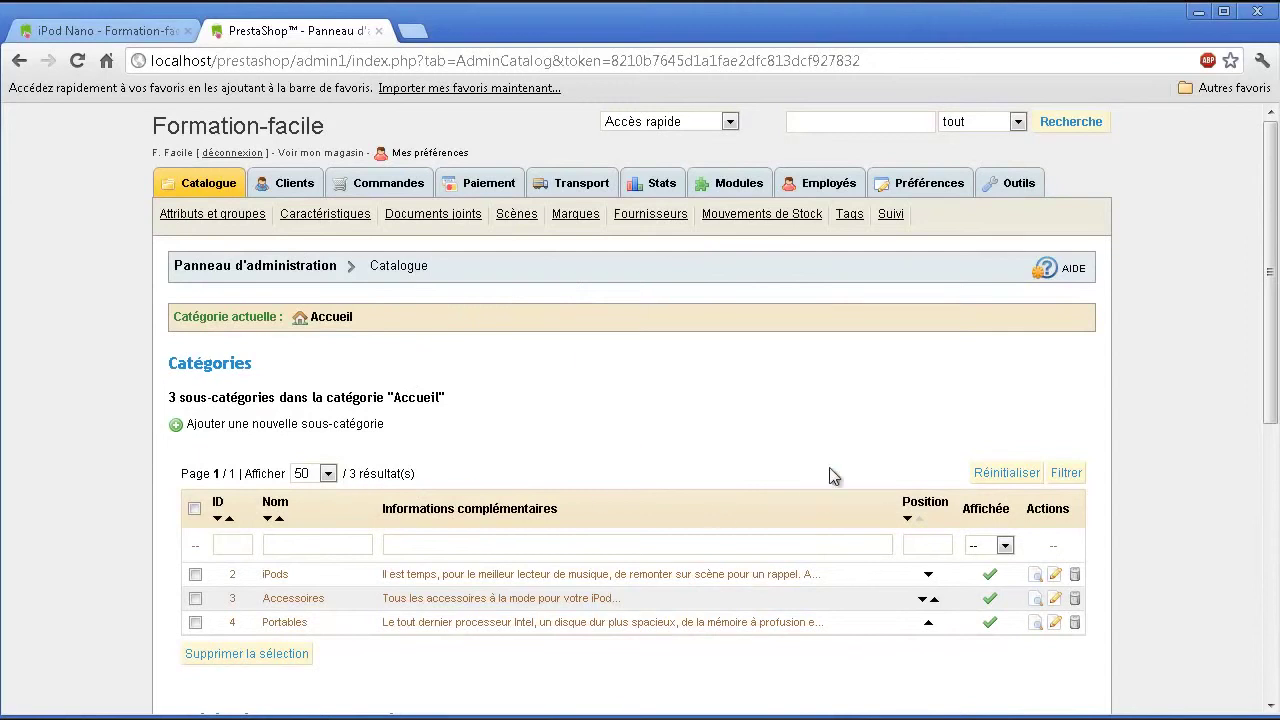
- Start a new subcategory of Accueil named "Formations DVD"
left_click(345, 424)
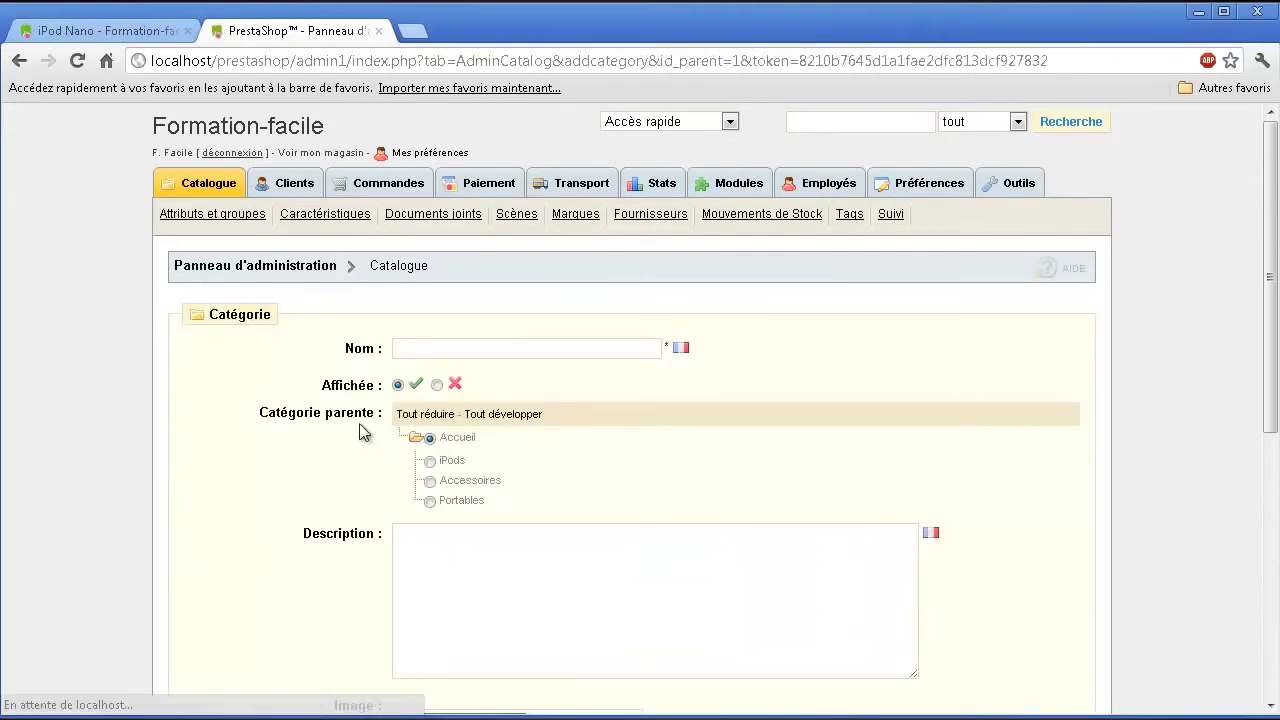
left_click(443, 347)
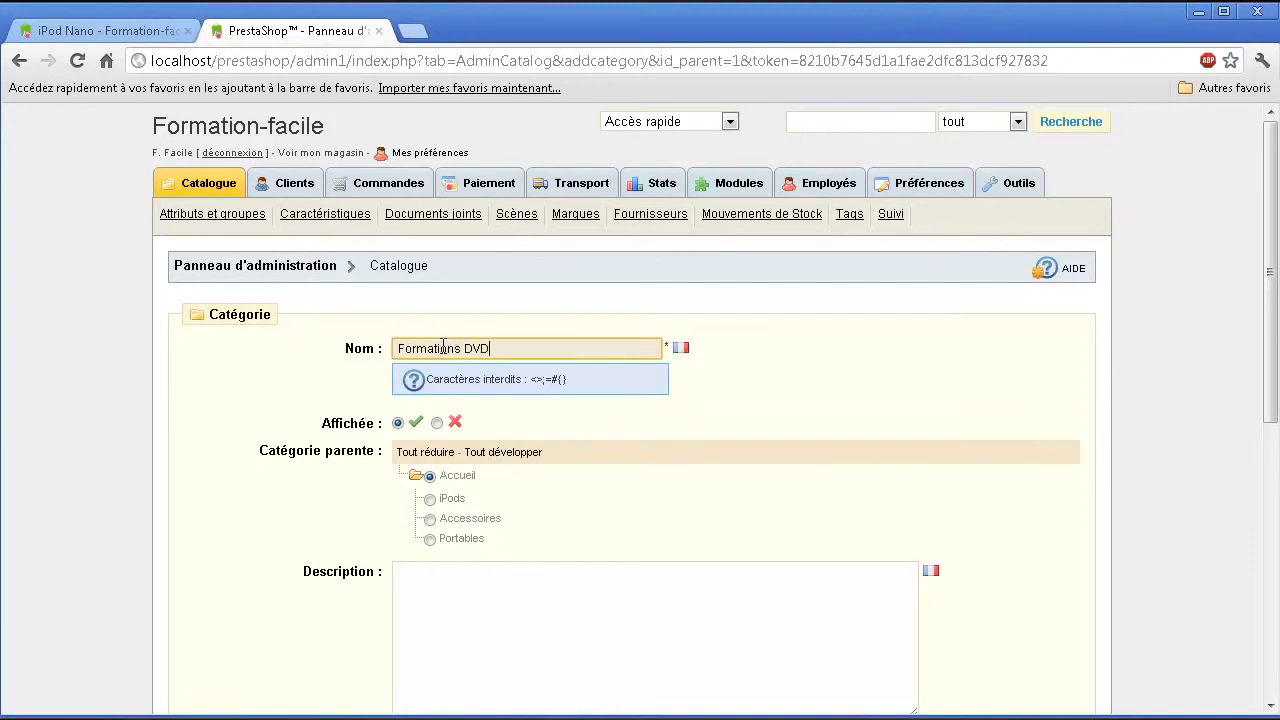
type("Formations DVD")
- Enter "Toutes nos formations en DVD !" as the description of the Formations DVD category
left_click(492, 588)
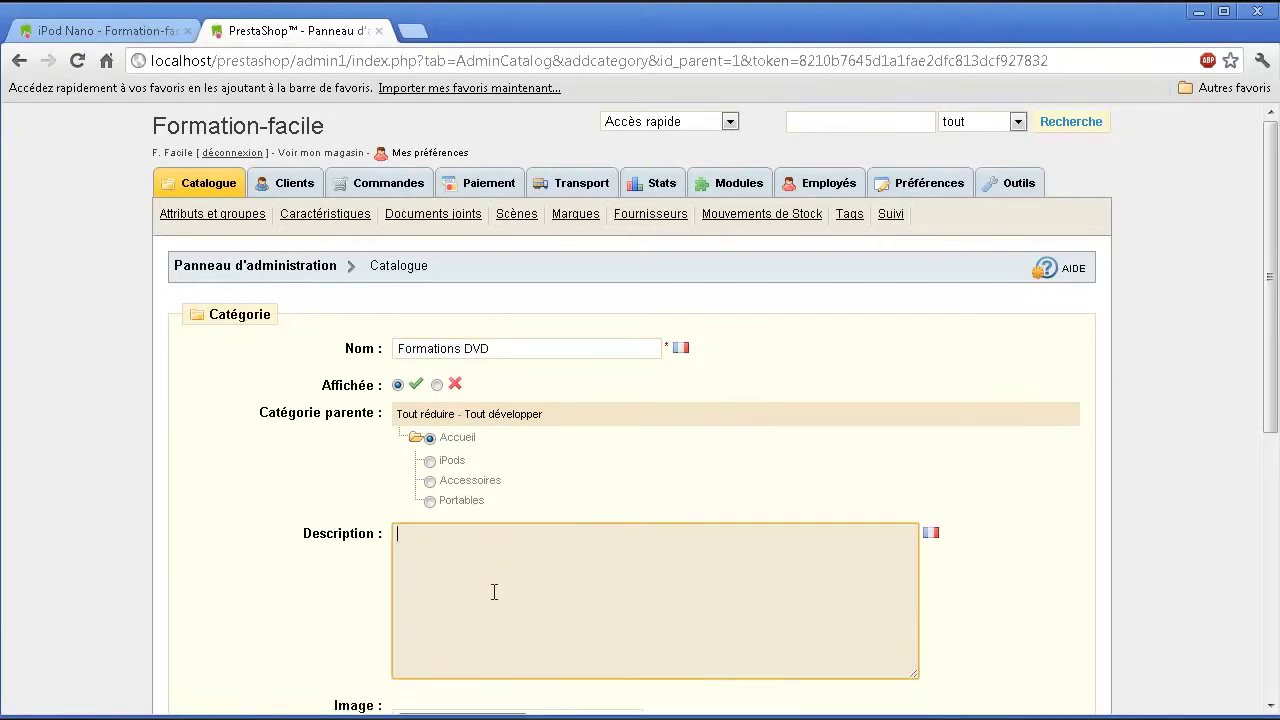
scroll(494, 585, "down", 1)
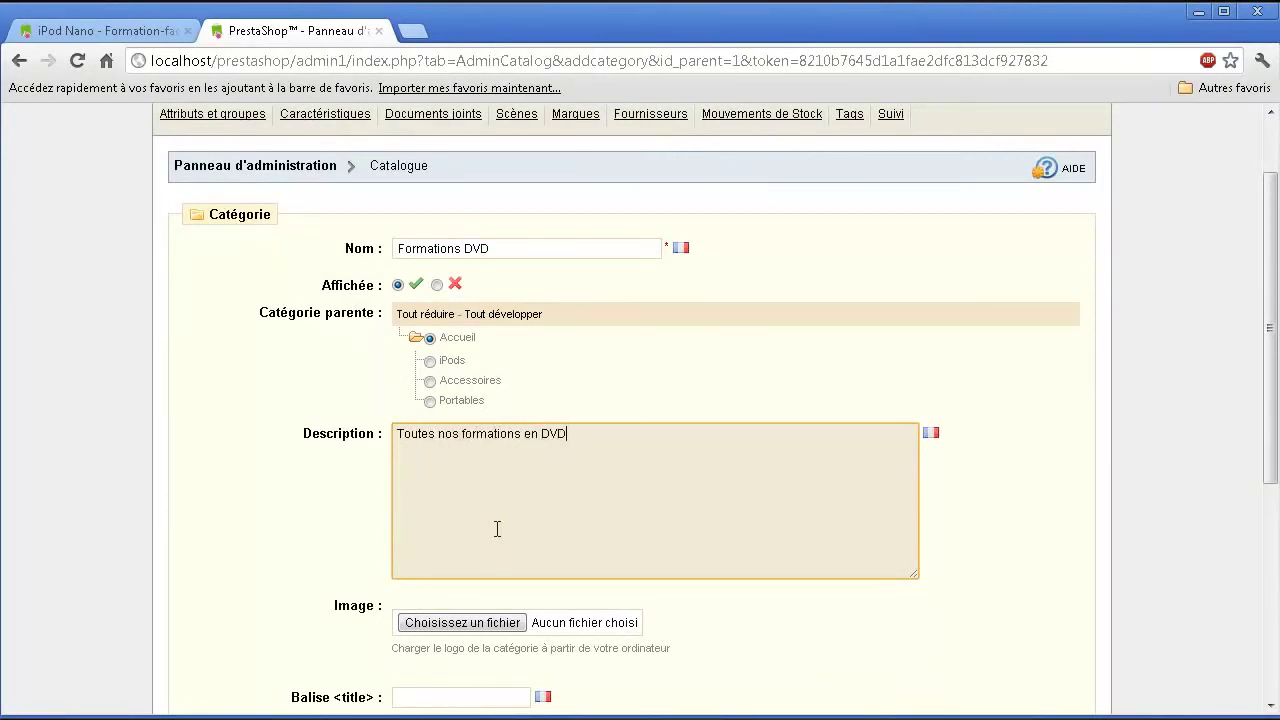
key("shift+Left")
key("shift+Left")
left_click(478, 630)
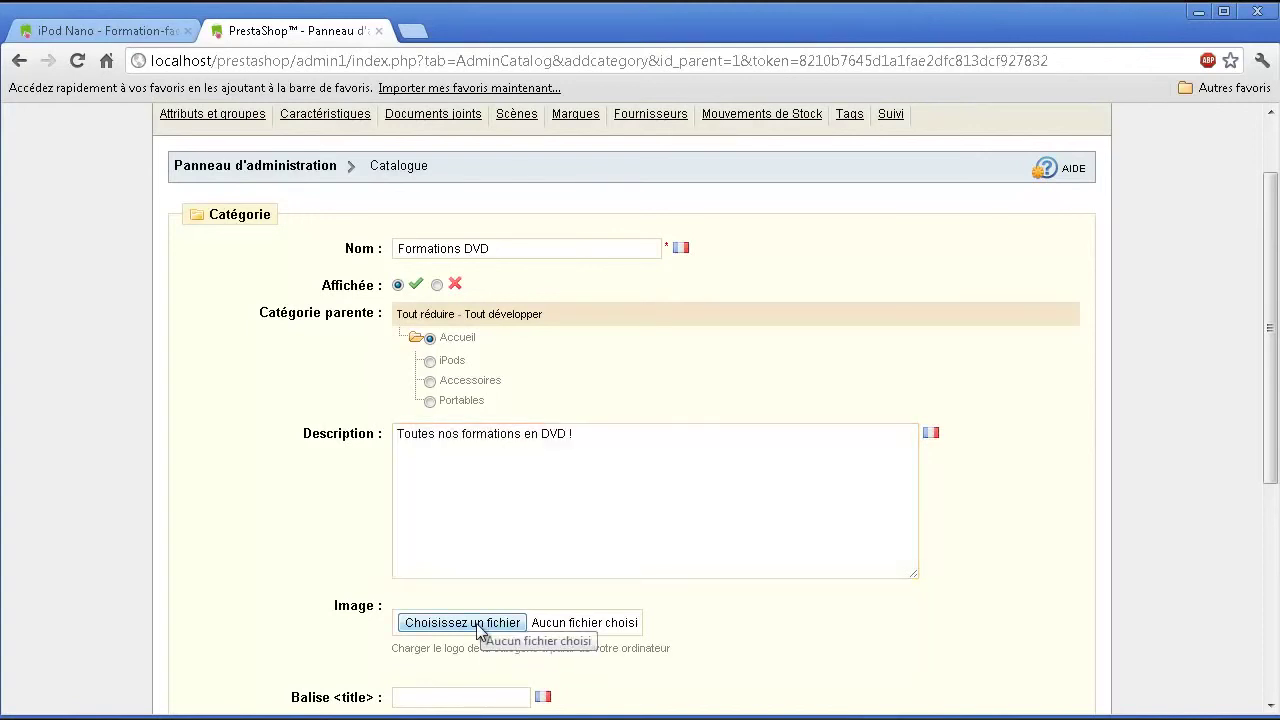
left_click_drag(724, 170, 686, 300)
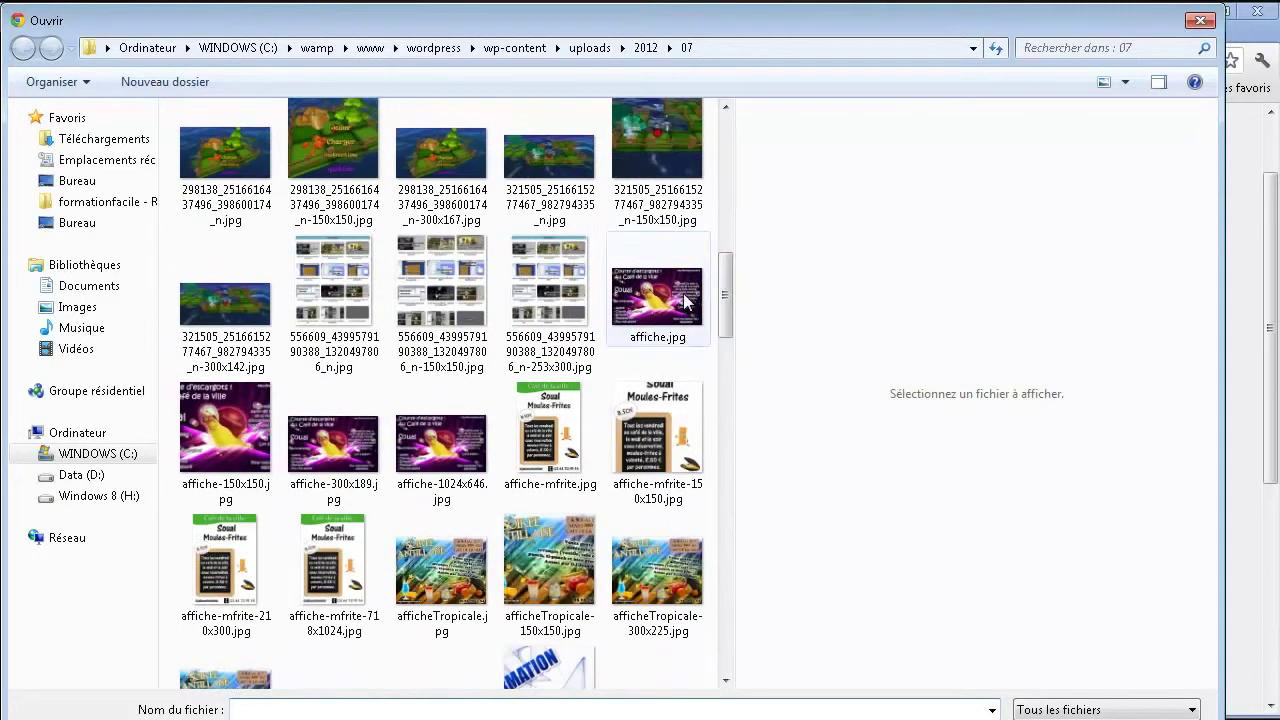
left_click(328, 296)
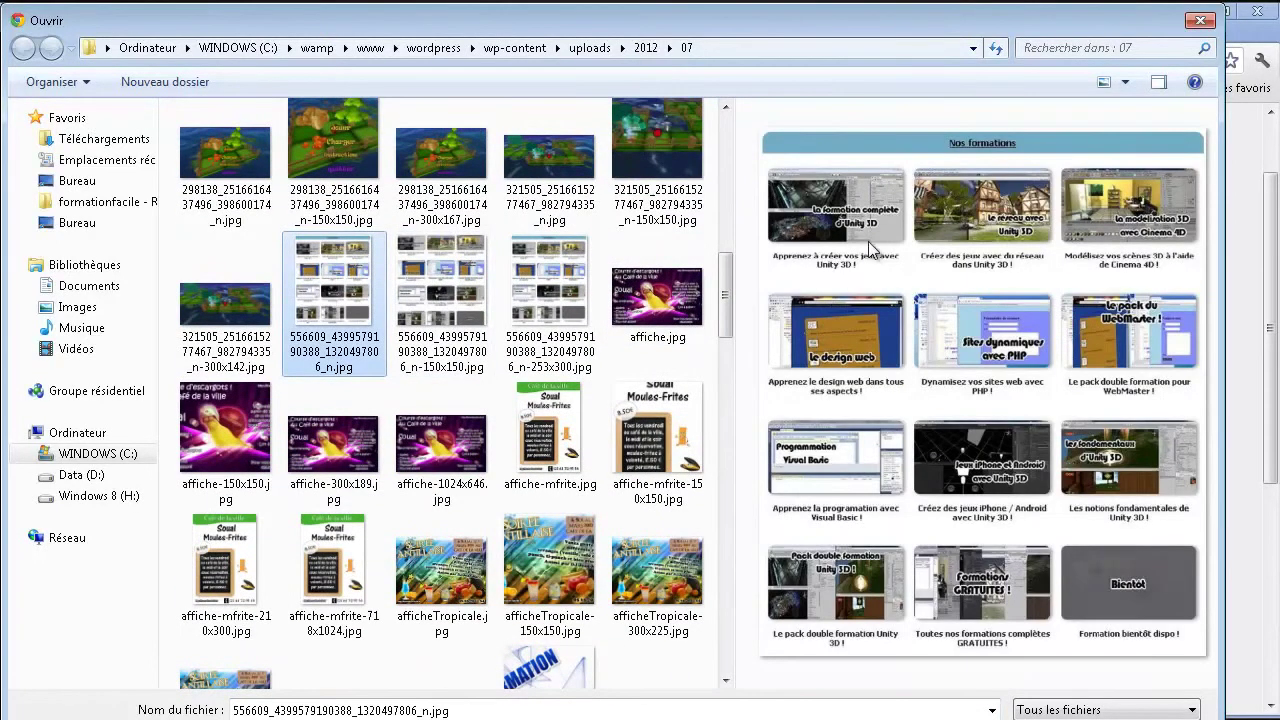
double_click(322, 250)
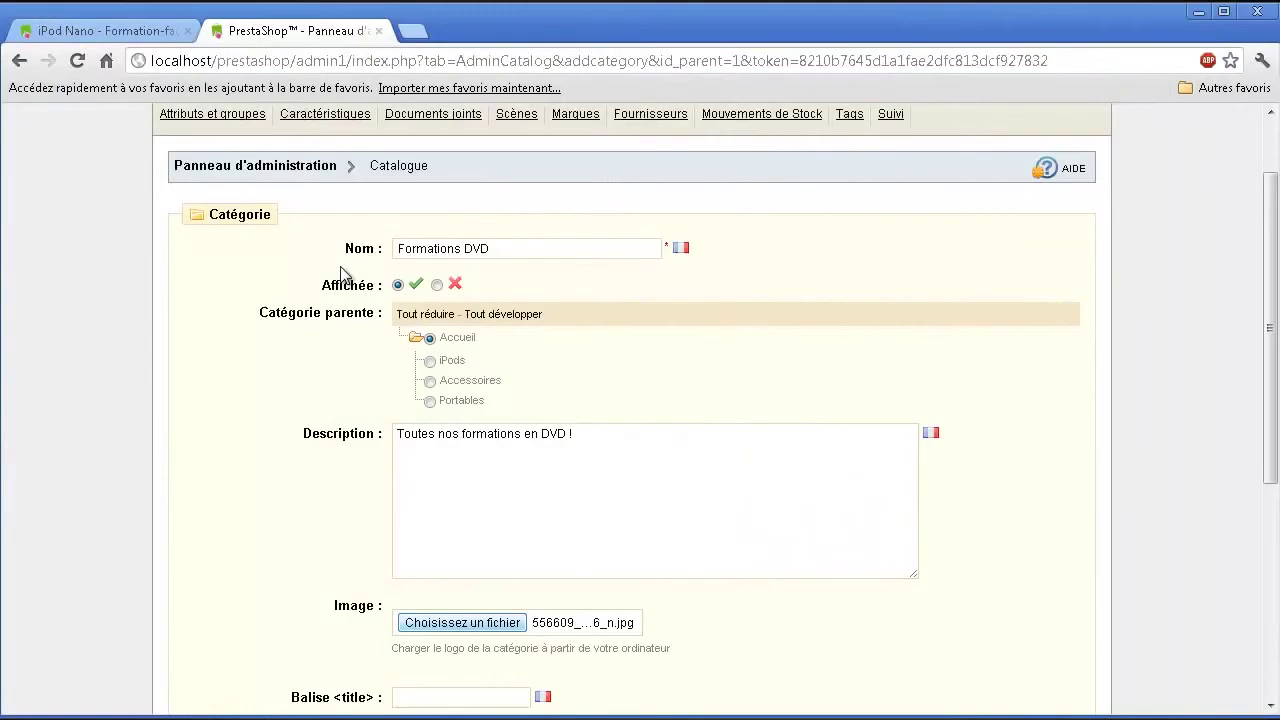
- Fill in the Formations DVD category's title tag, meta description and meta keywords with "Formation DVD"
scroll(493, 521, "down", 2)
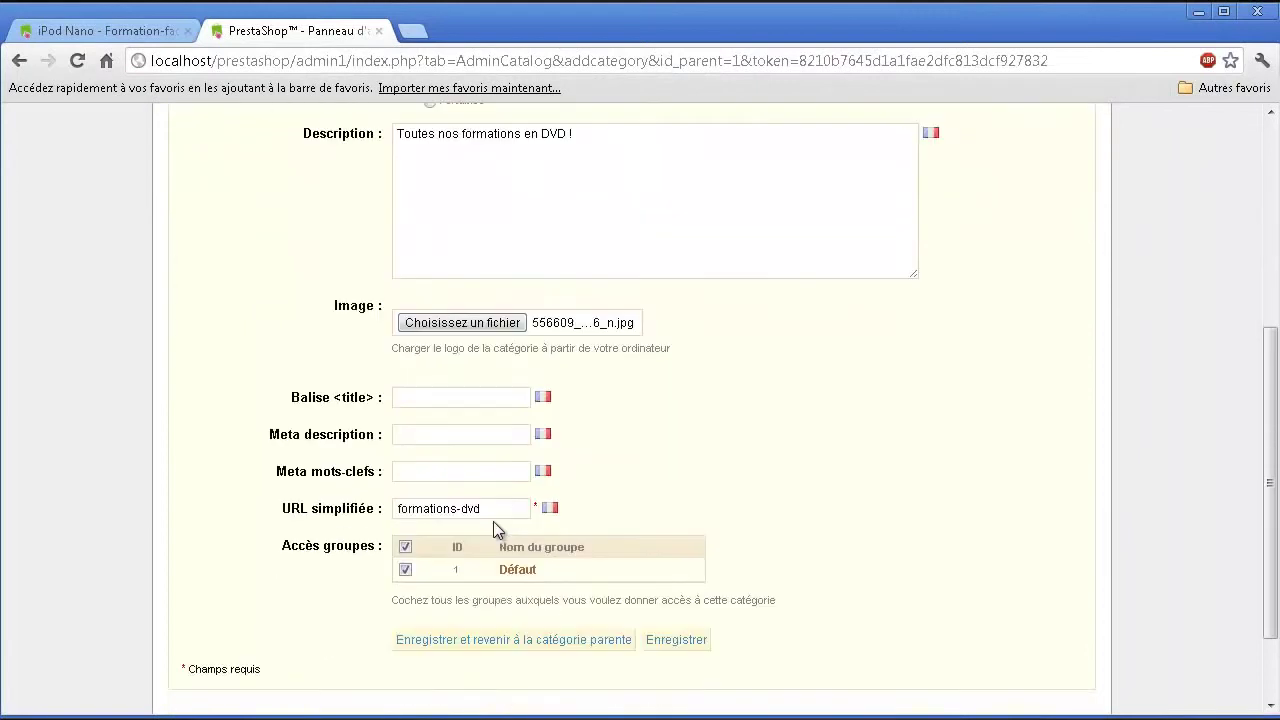
left_click(420, 399)
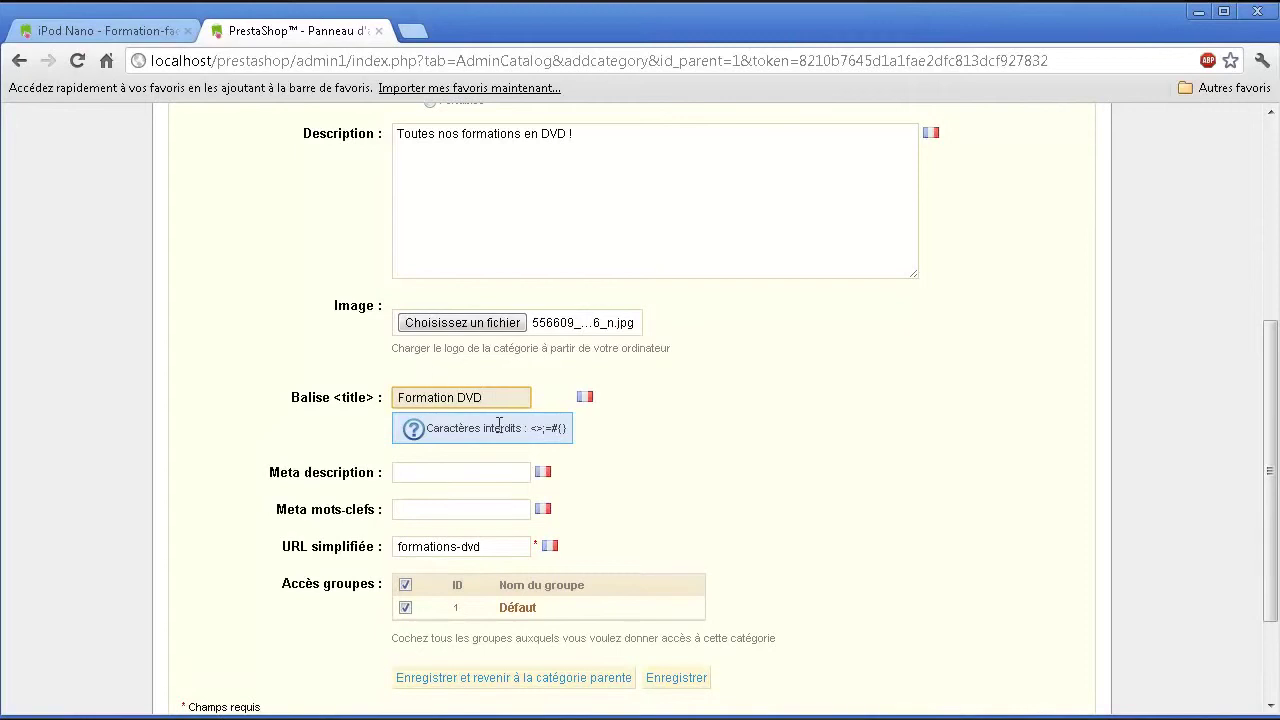
left_click_drag(487, 398, 352, 396)
key("ctrl+c")
left_click(408, 472)
key("ctrl+v")
left_click(414, 508)
key("ctrl+v")
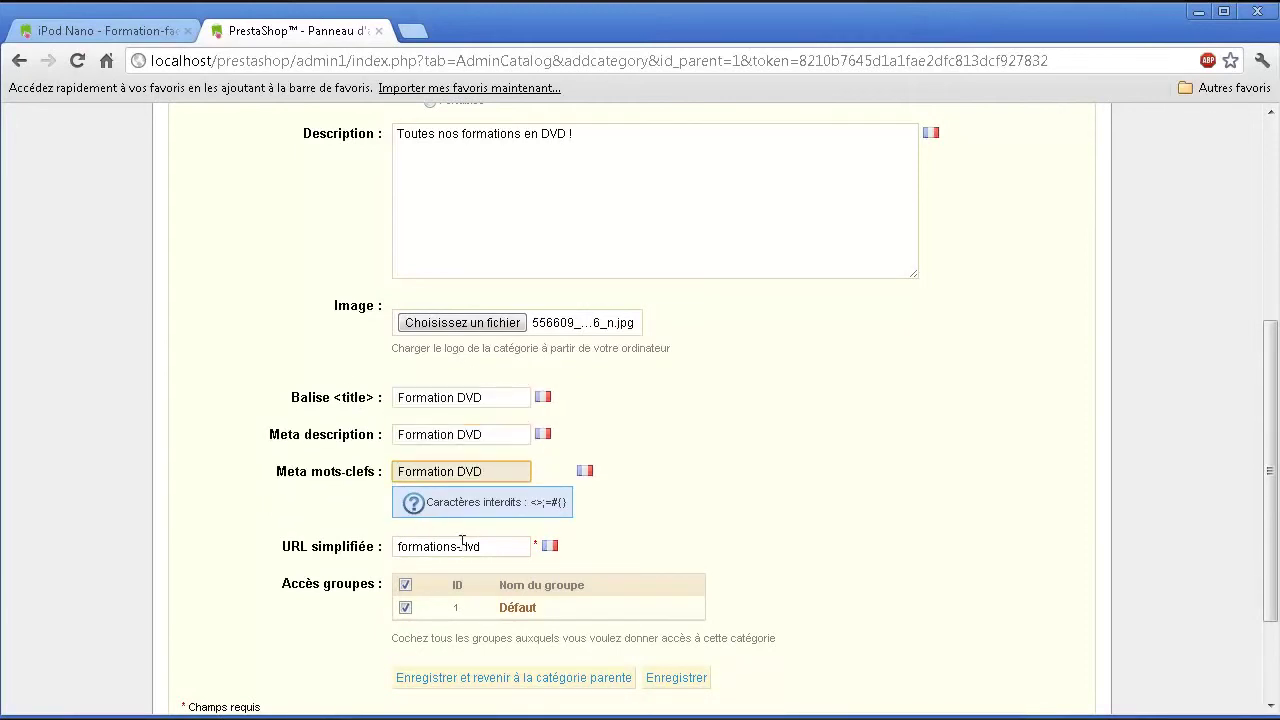
- Save the new Formations DVD category without returning to its parent category
scroll(462, 541, "down", 2)
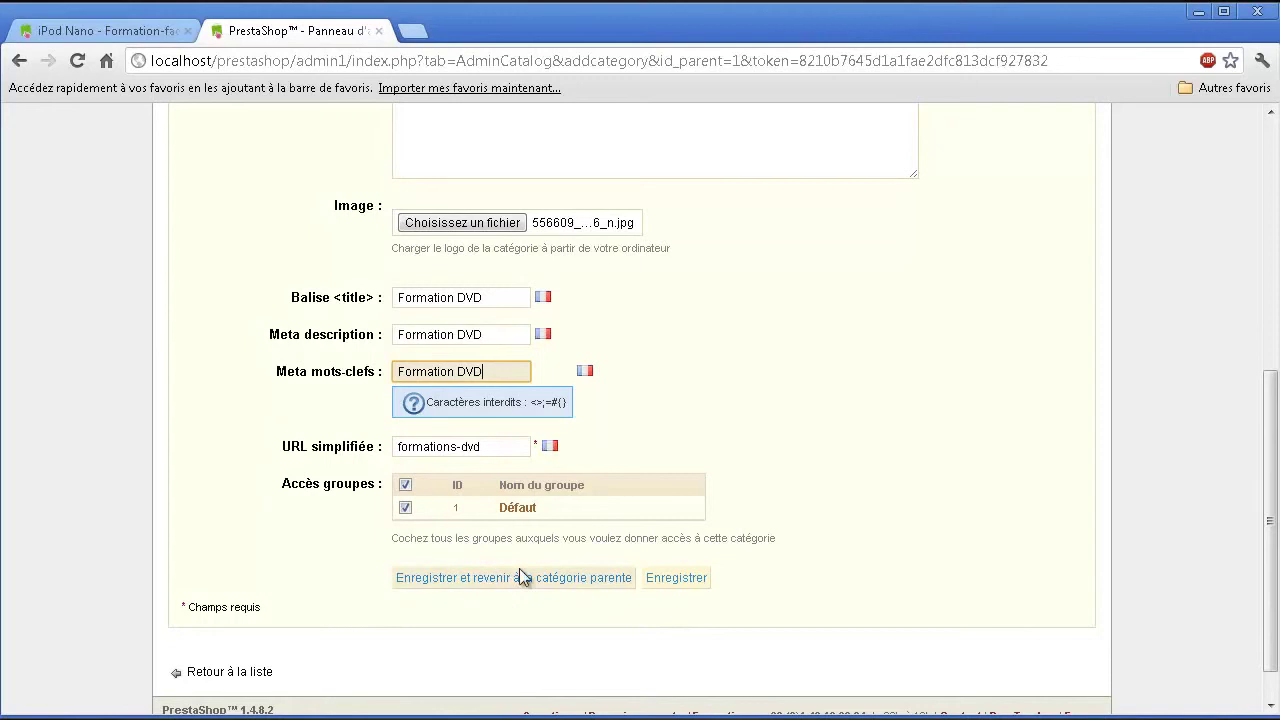
scroll(500, 598, "down", 1)
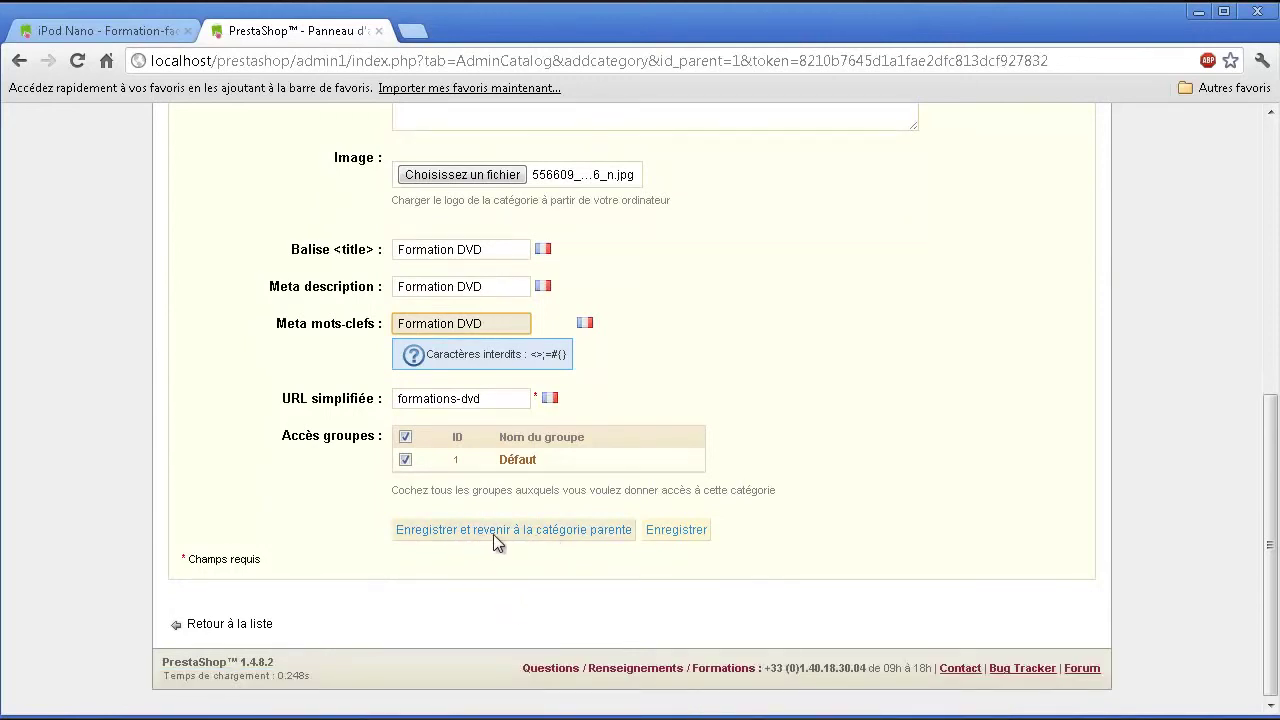
left_click(677, 530)
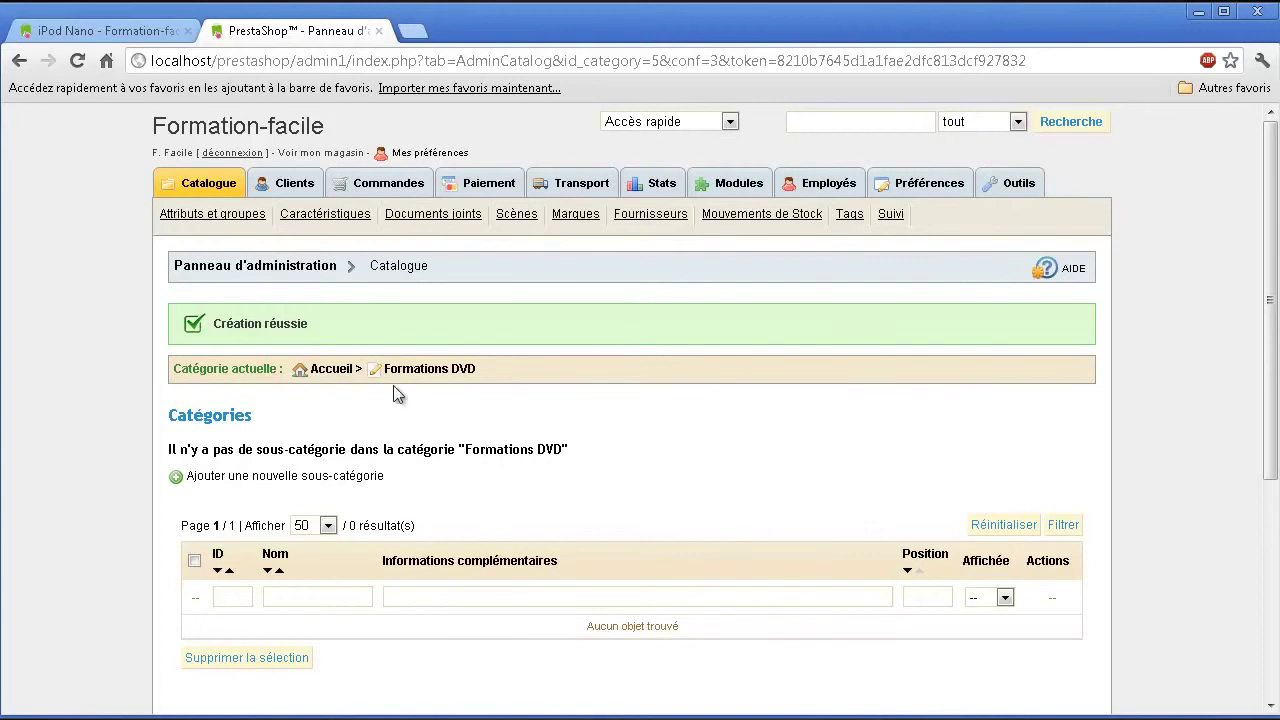
- Start a new product in the Formations DVD category and name it "Formation WordPress"
scroll(515, 346, "down", 3)
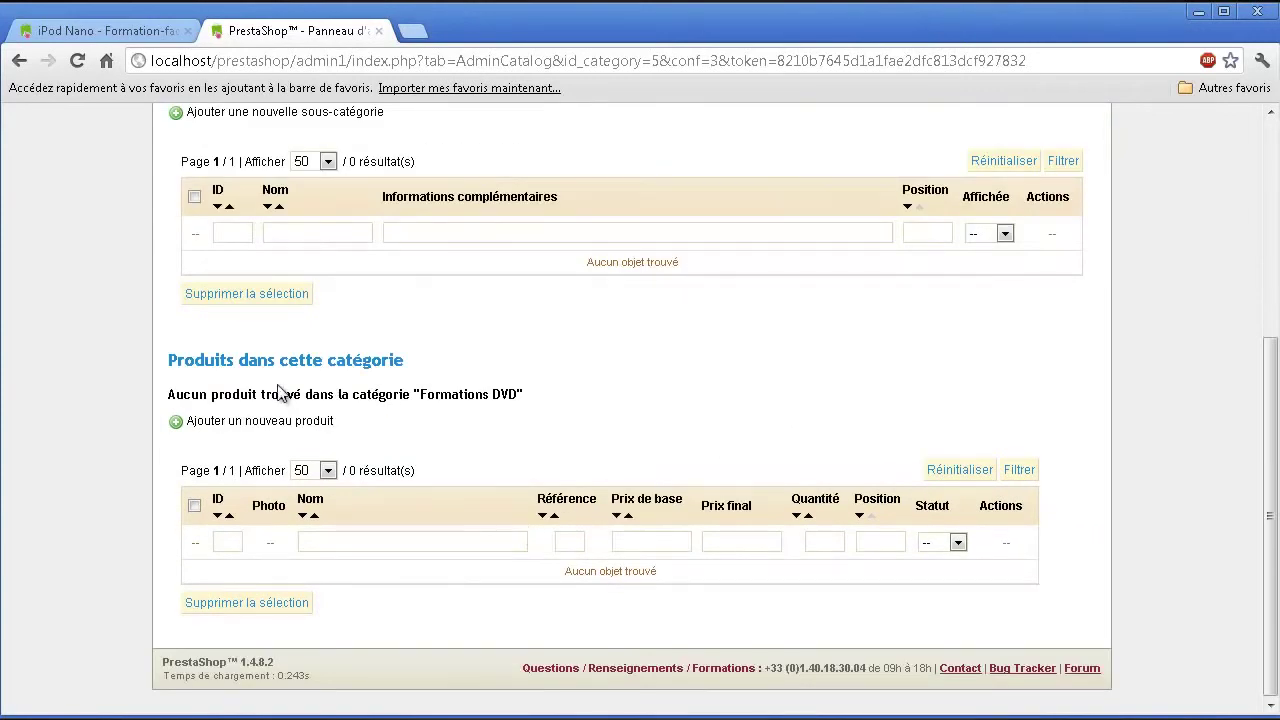
left_click(309, 430)
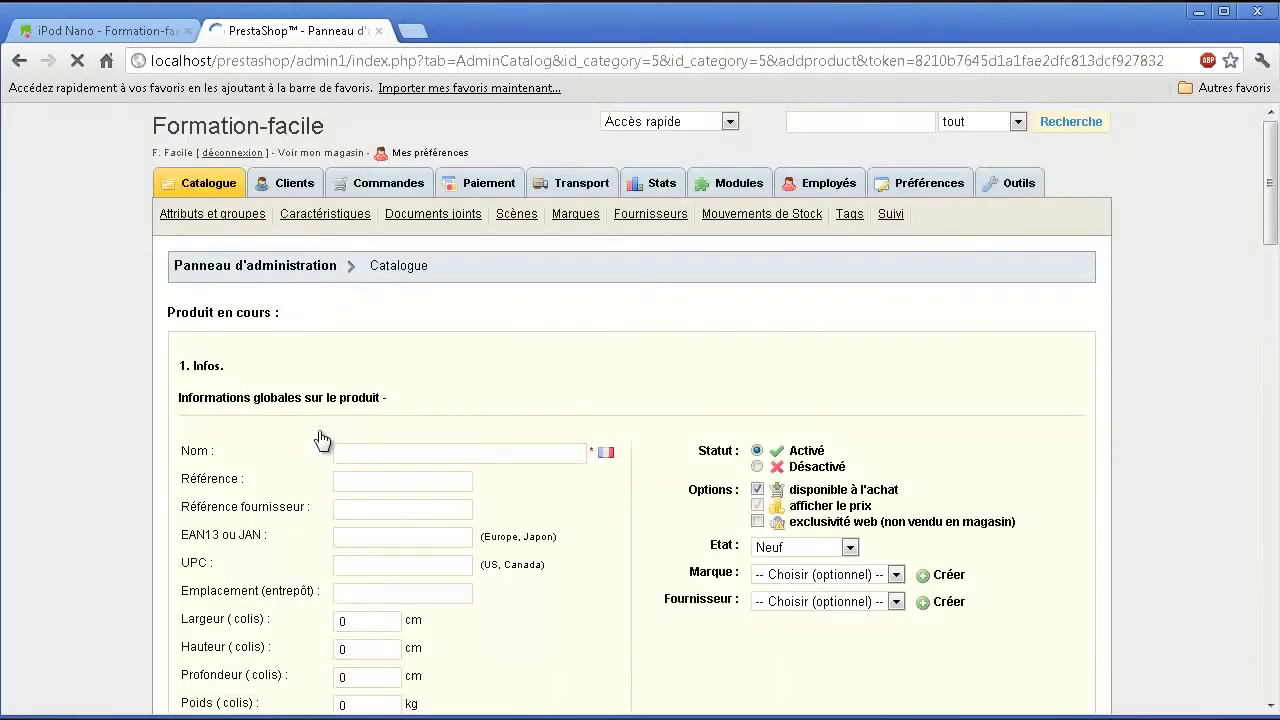
left_click(363, 428)
type("Formation WordPress")
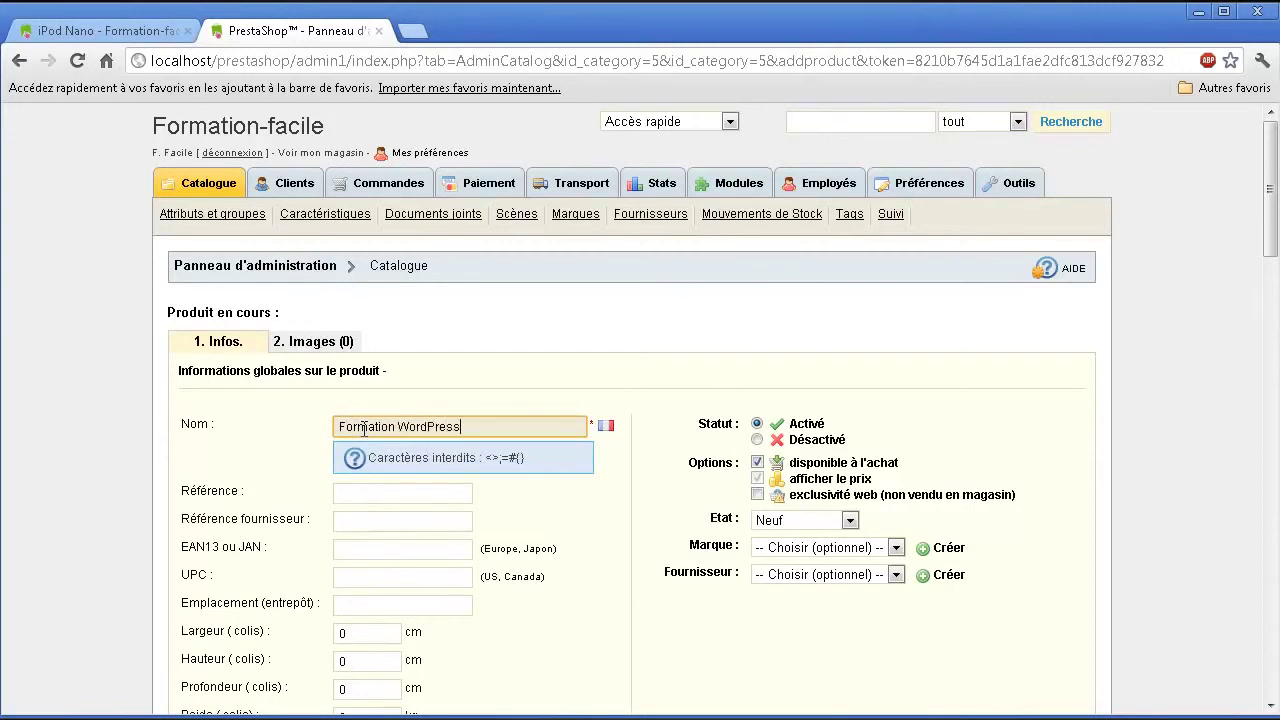
key("Tab")
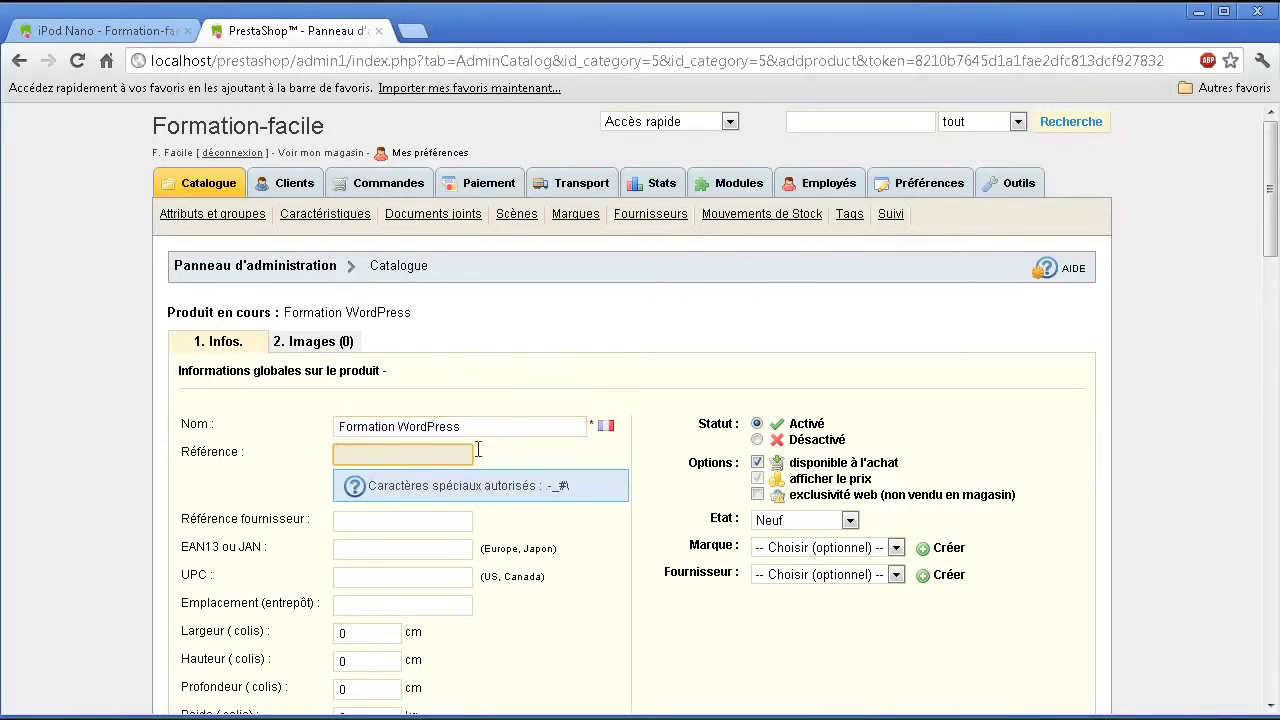
- Look over the product's package dimension fields and the available supplier and brand choices
scroll(345, 574, "down", 1)
left_click(366, 536)
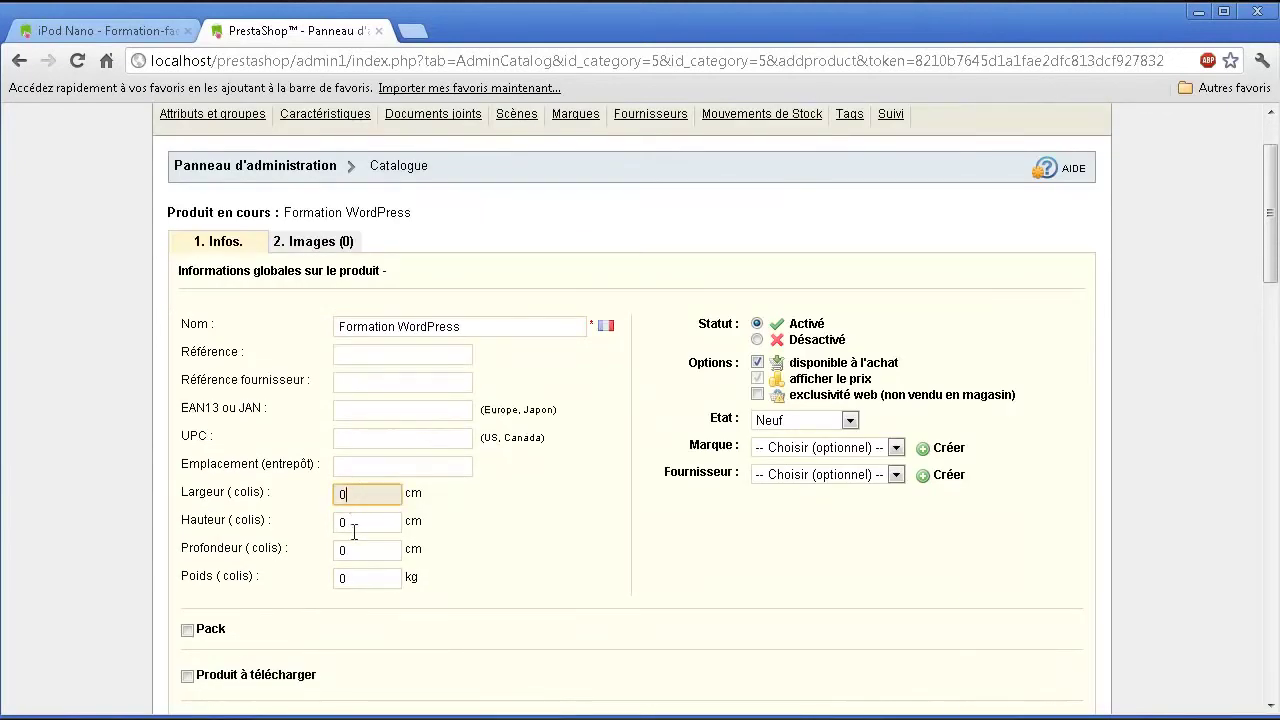
left_click(477, 326)
left_click_drag(477, 326, 296, 447)
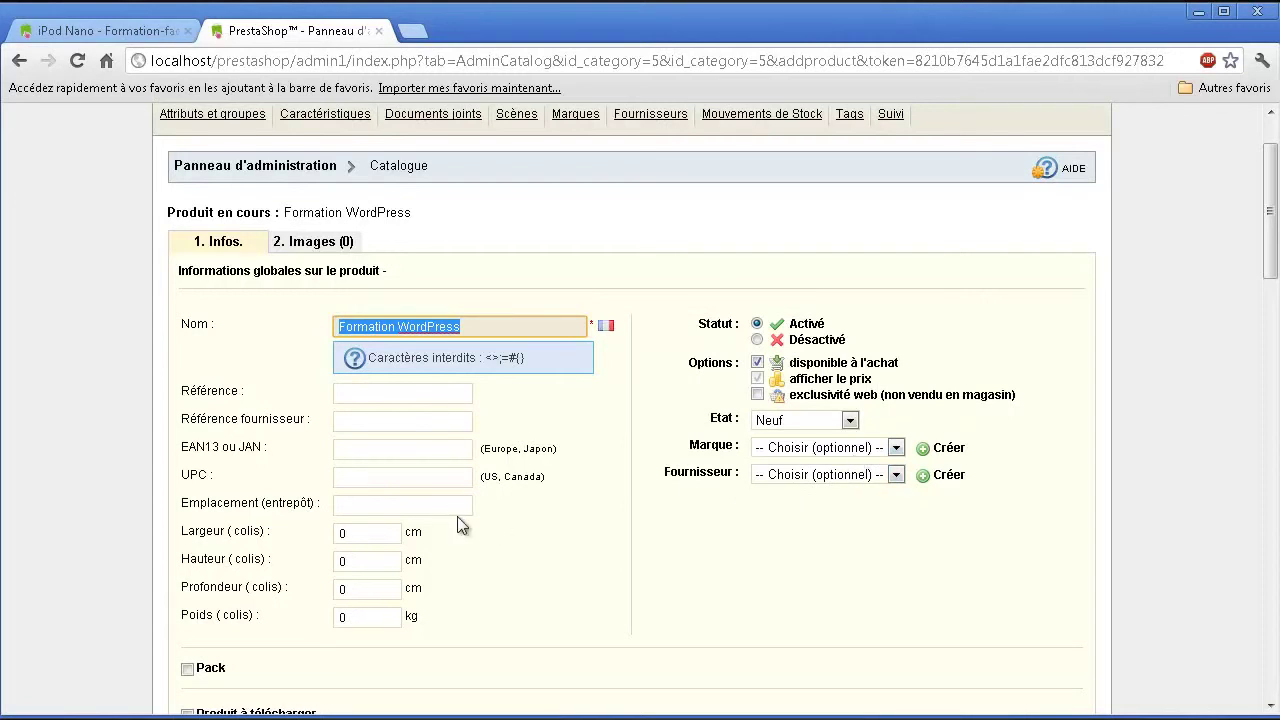
left_click(790, 478)
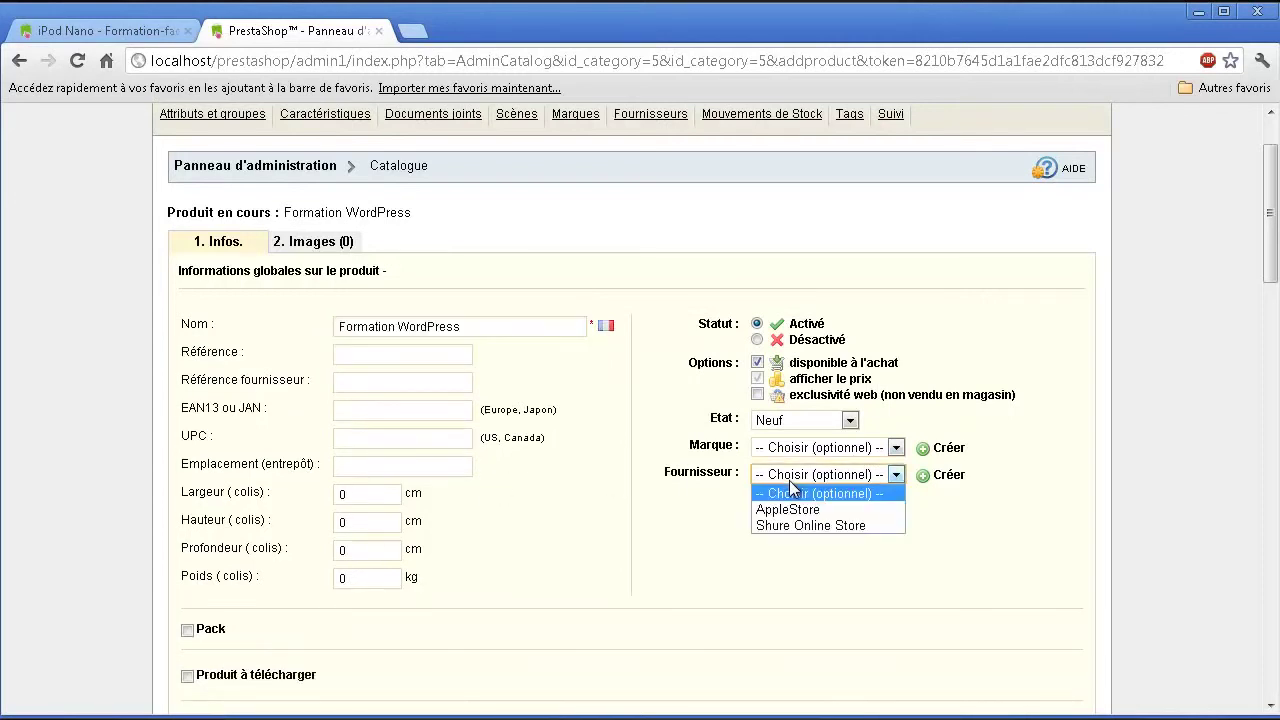
left_click(808, 449)
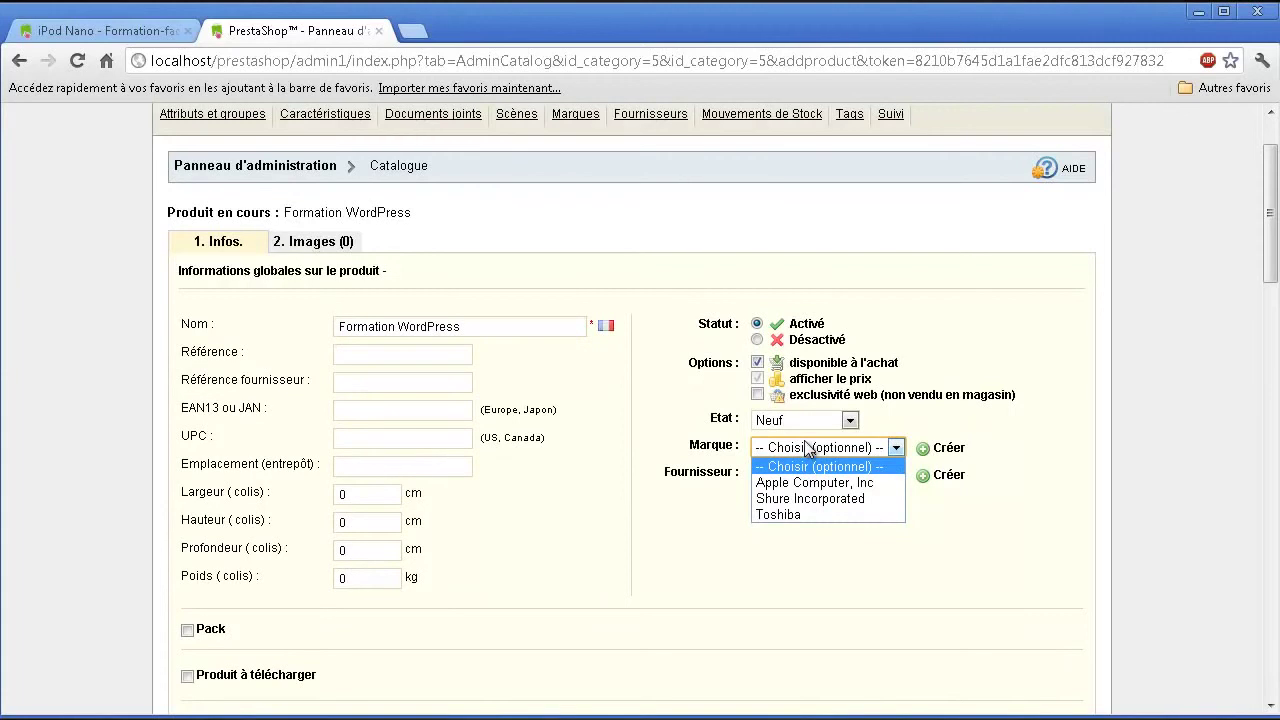
left_click(690, 472)
scroll(691, 529, "down", 1)
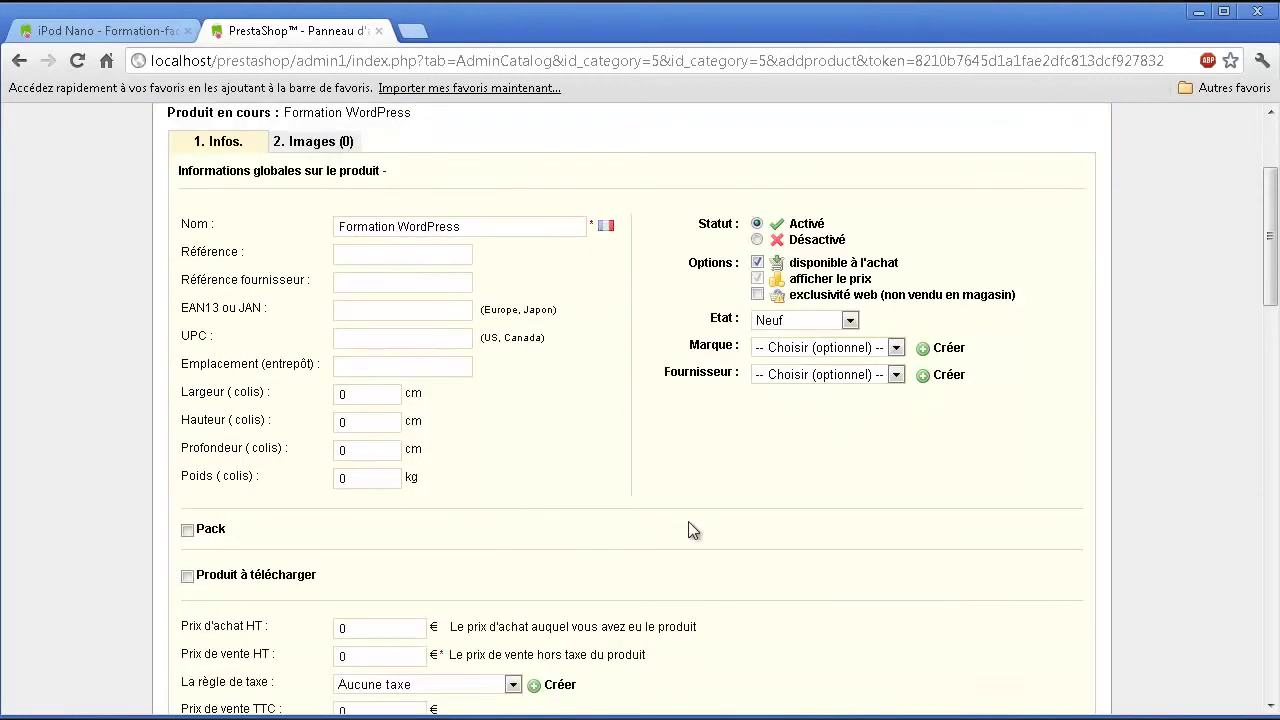
- Set the product's pre-tax sale price to 30 € with the tax rule "FR Taux standard (19.6%)"
scroll(440, 505, "down", 2)
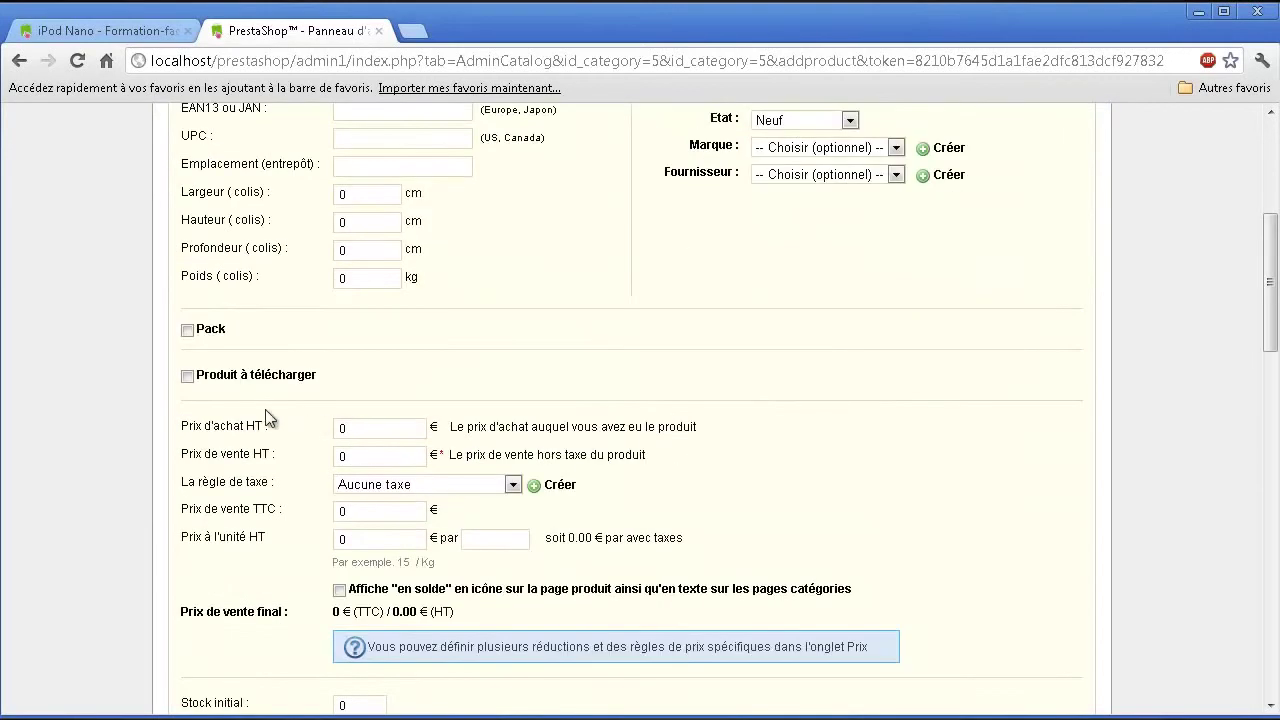
left_click(377, 458)
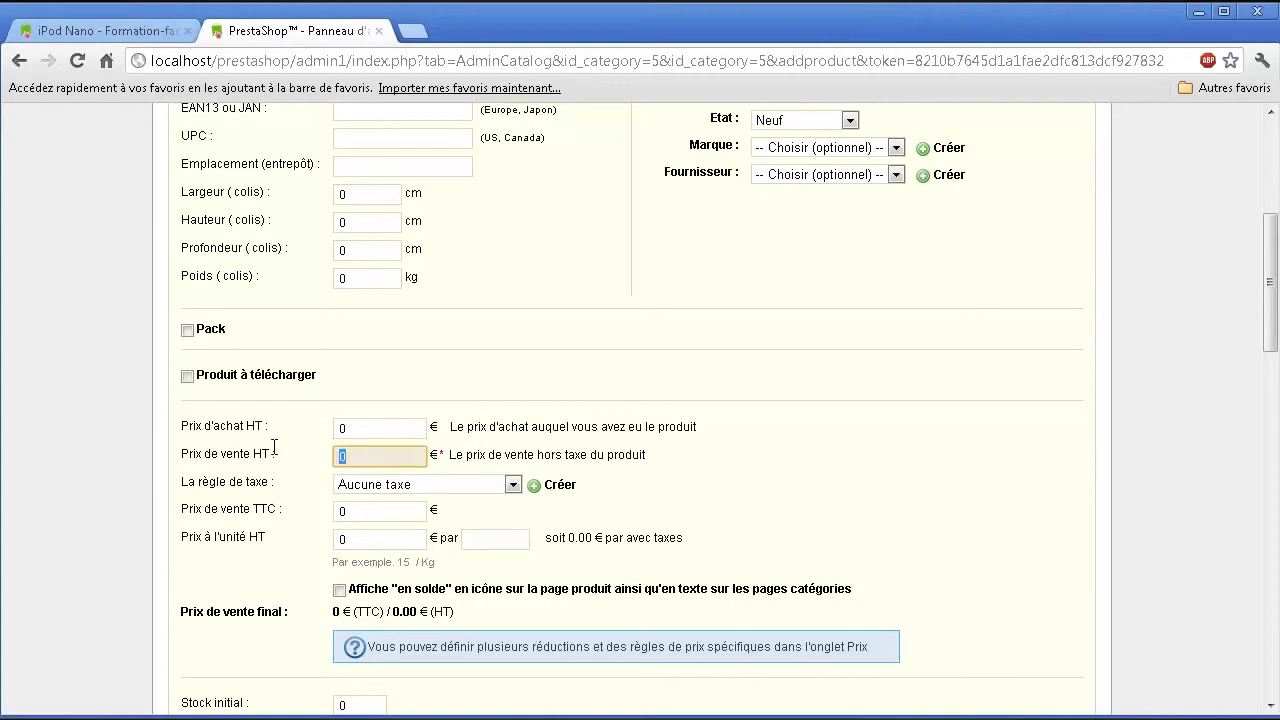
type("30")
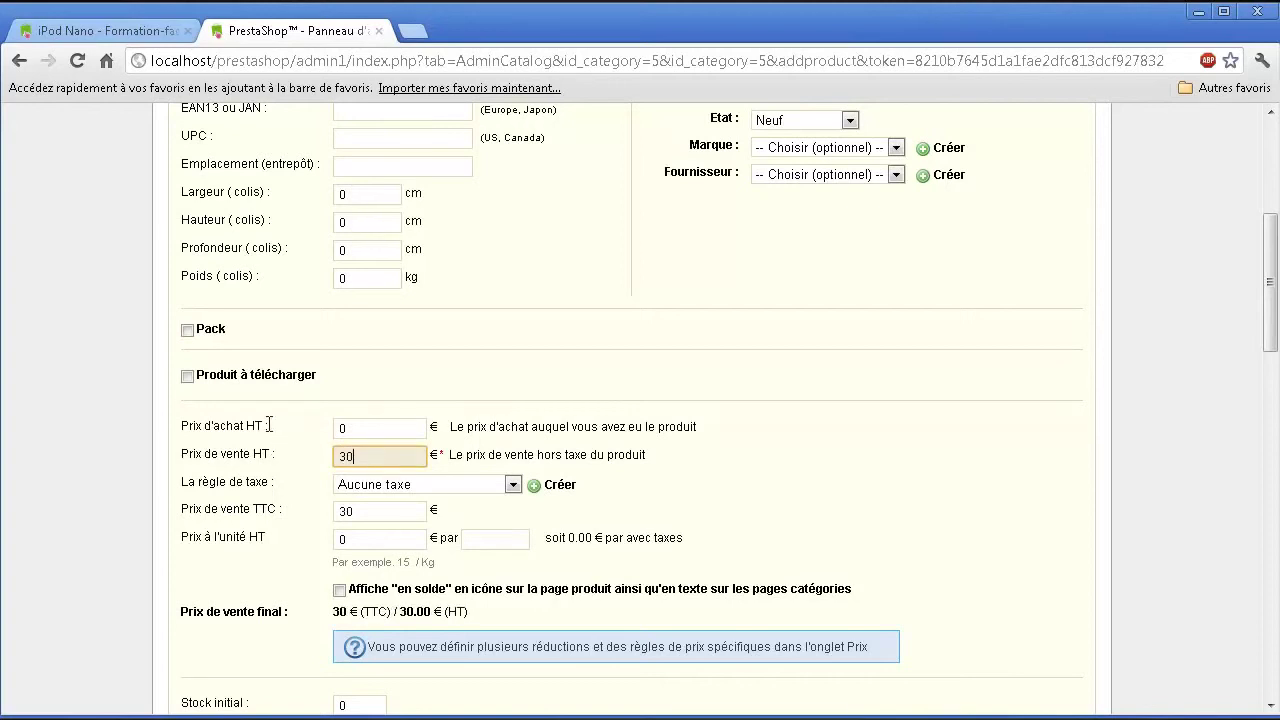
left_click(390, 486)
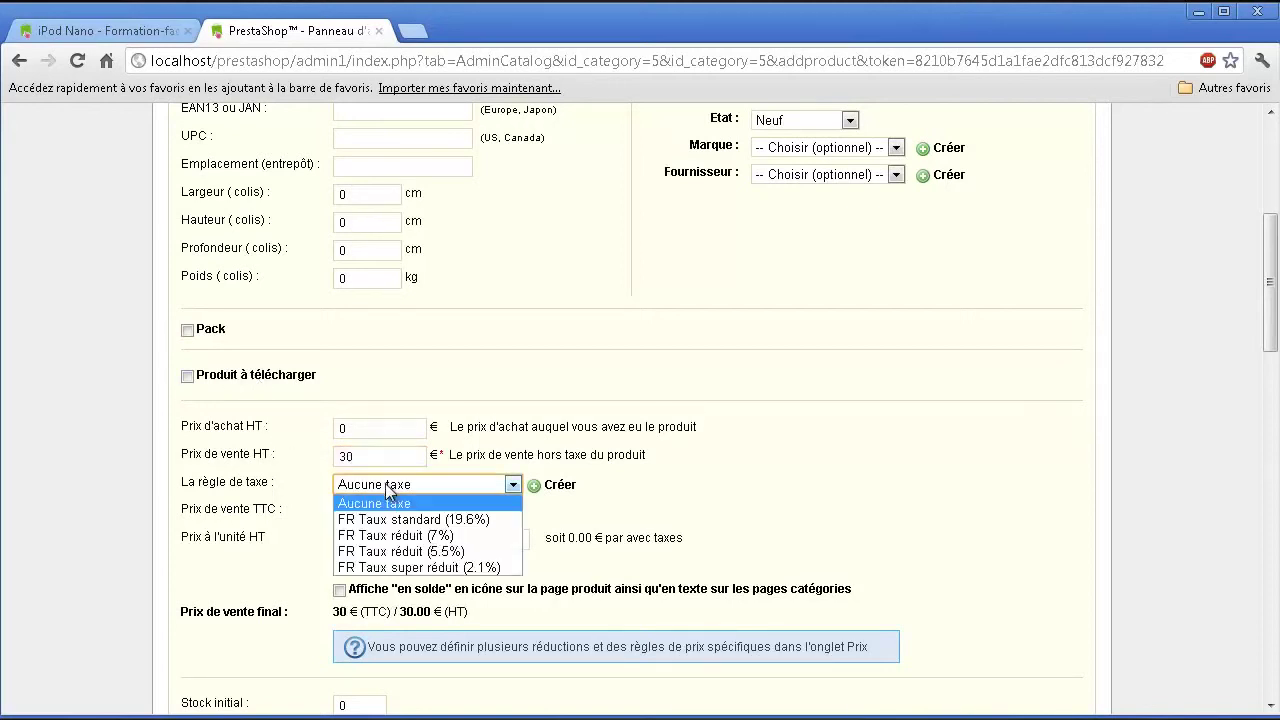
left_click(421, 516)
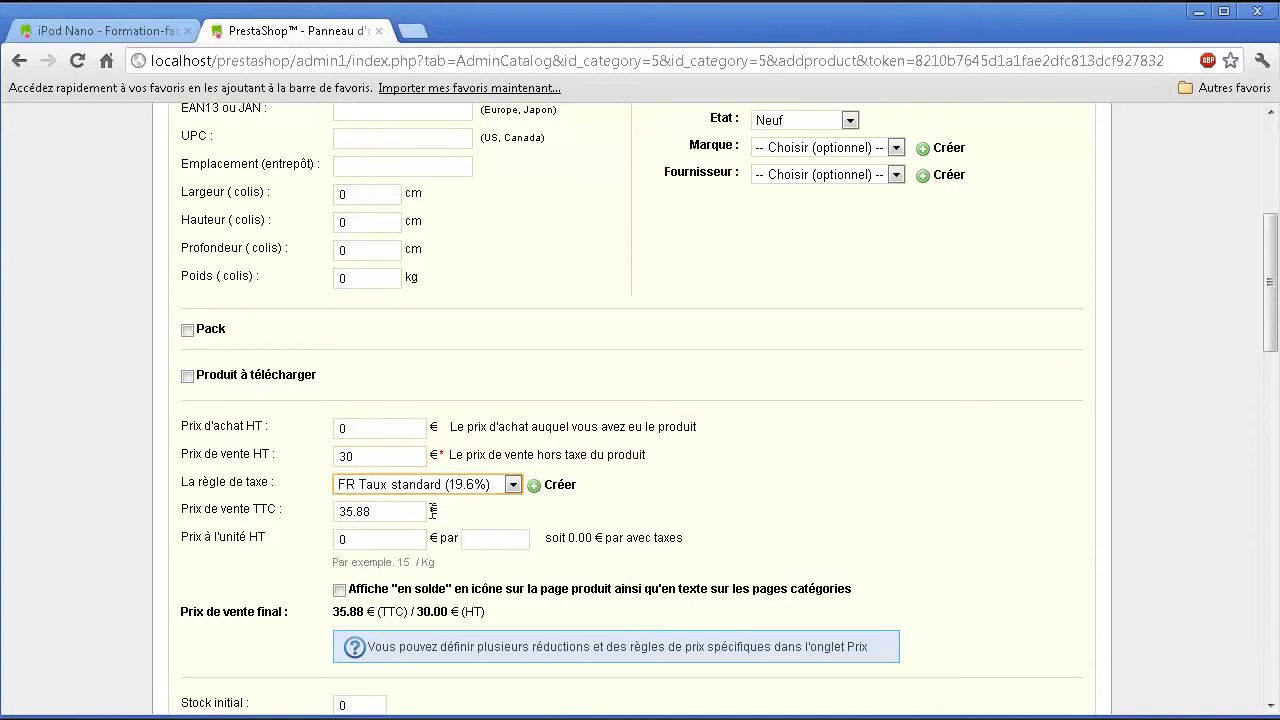
left_click(380, 512)
scroll(247, 537, "down", 1)
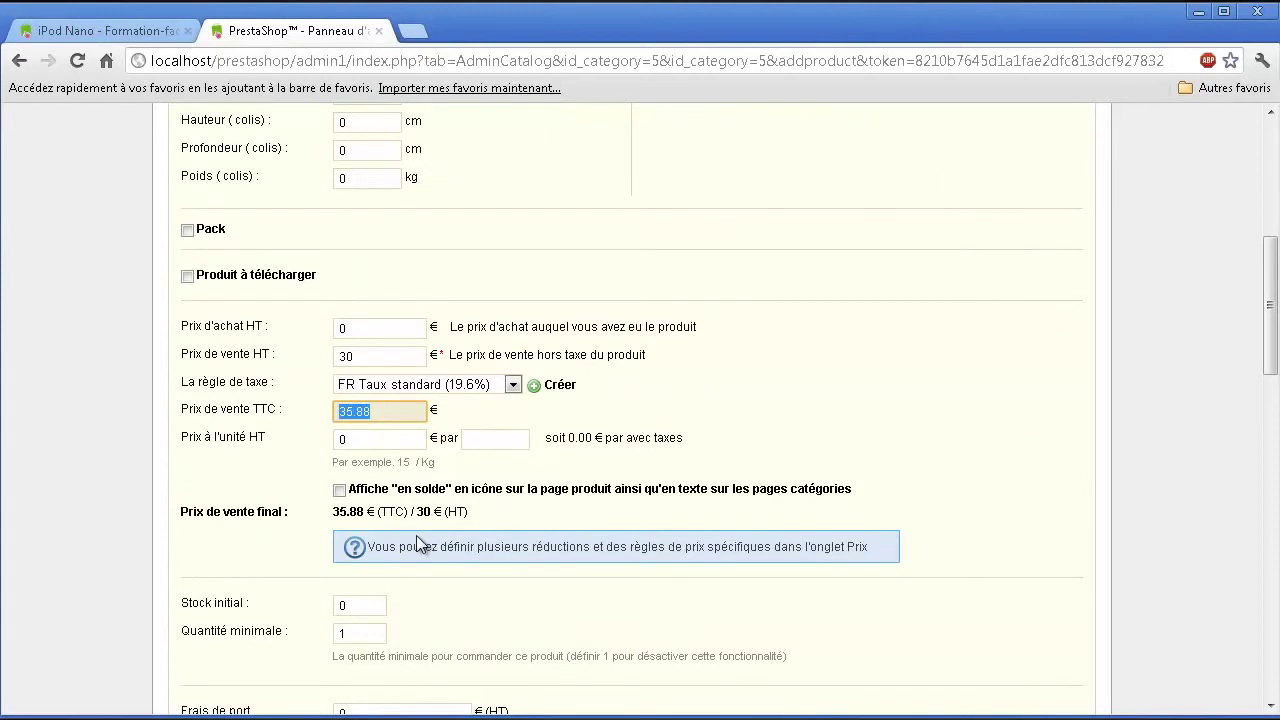
left_click_drag(404, 490, 425, 493)
scroll(425, 495, "down", 1)
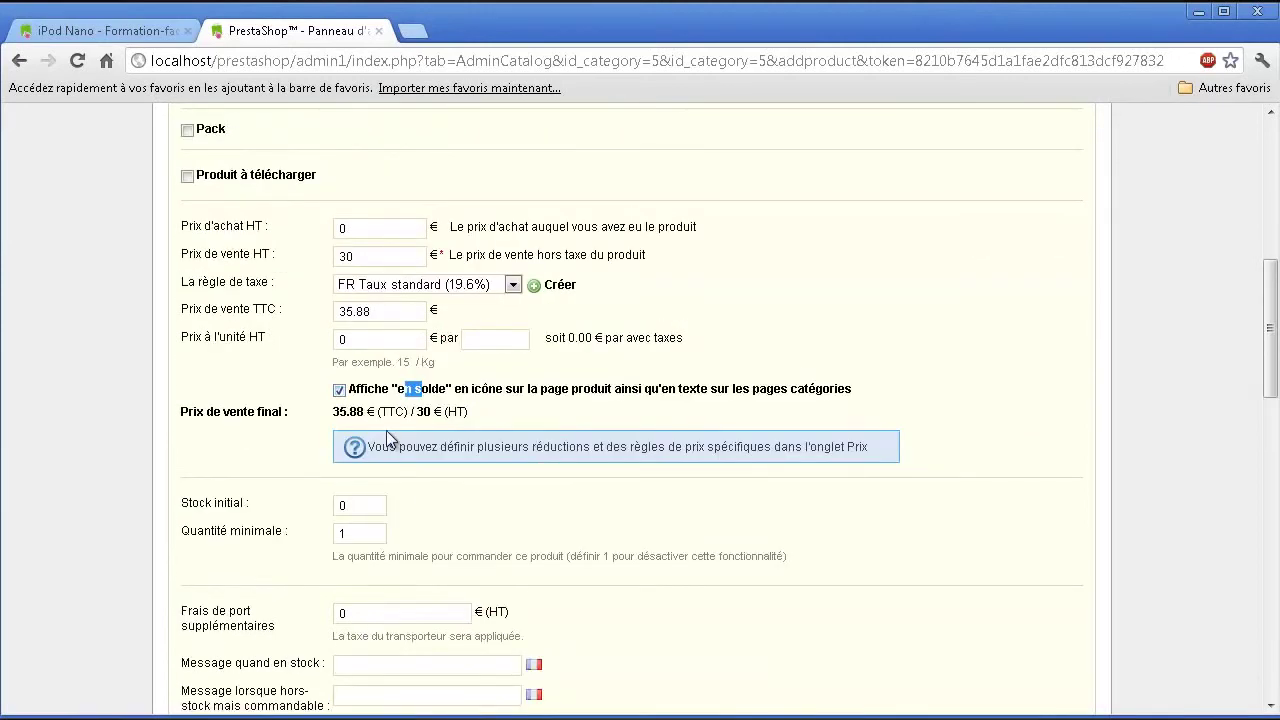
left_click(339, 389)
- Set the product's initial stock to 250 and check the minimum order quantity
scroll(357, 442, "down", 1)
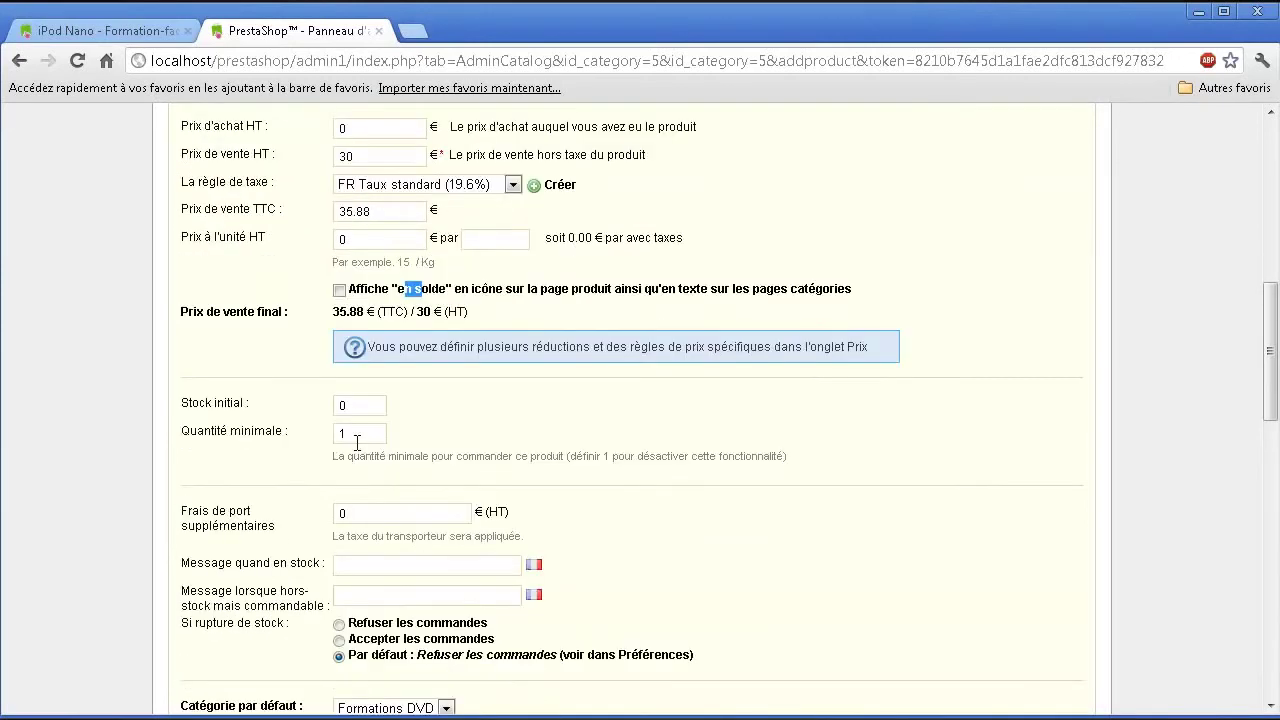
left_click(343, 405)
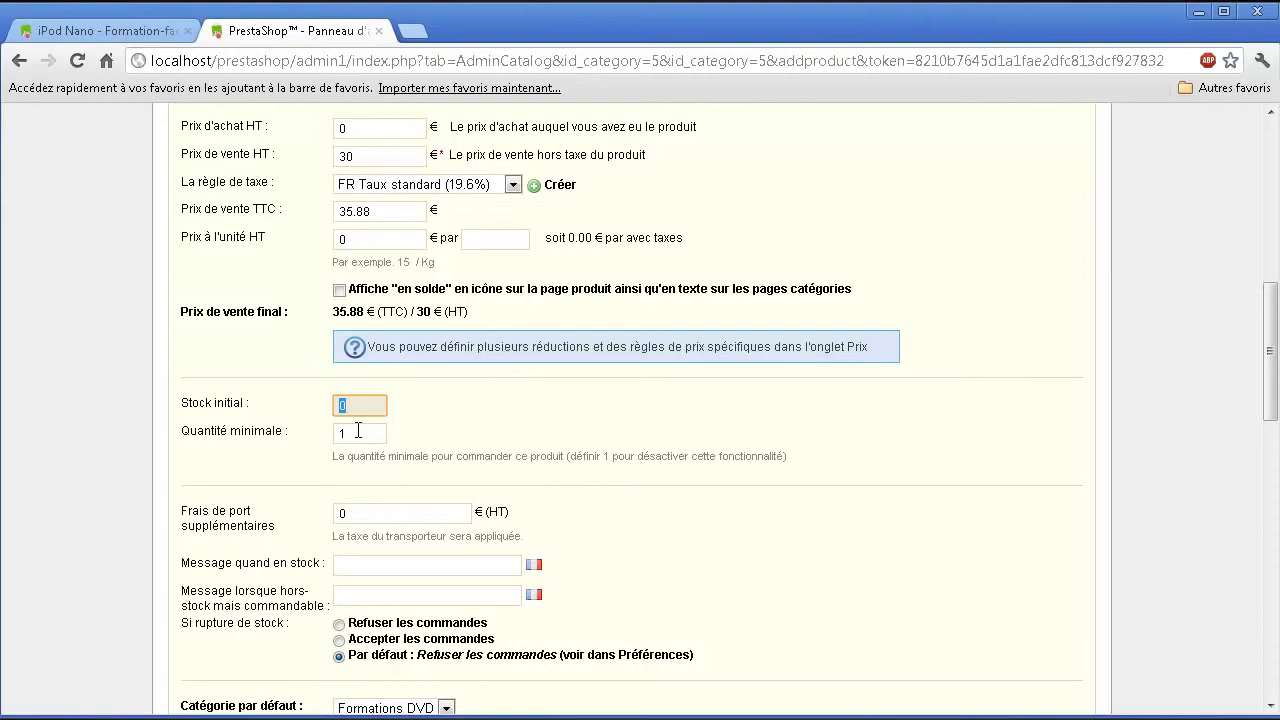
type("250")
left_click(372, 434)
double_click(372, 437)
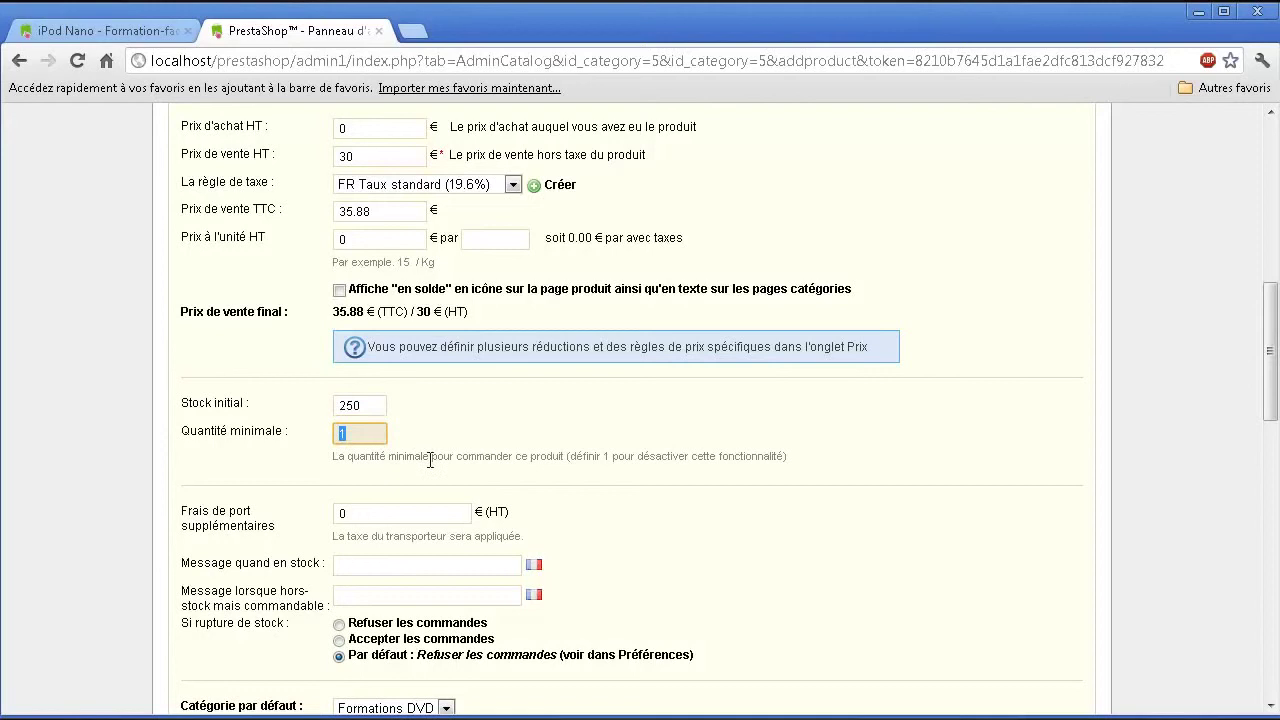
- Set the product's additional shipping costs to 8 € before tax
double_click(395, 513)
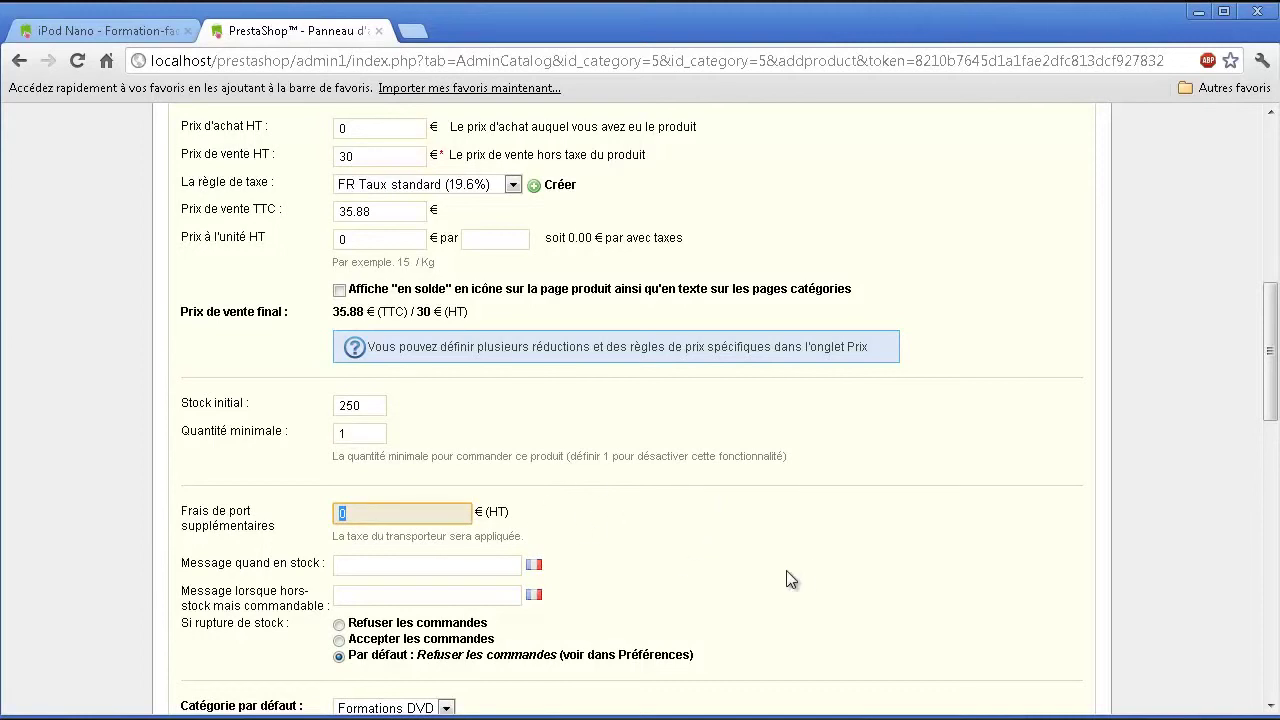
type("8")
left_click(653, 550)
- Enter "Produit dispo !" as the message shown when the product is in stock
scroll(653, 550, "down", 1)
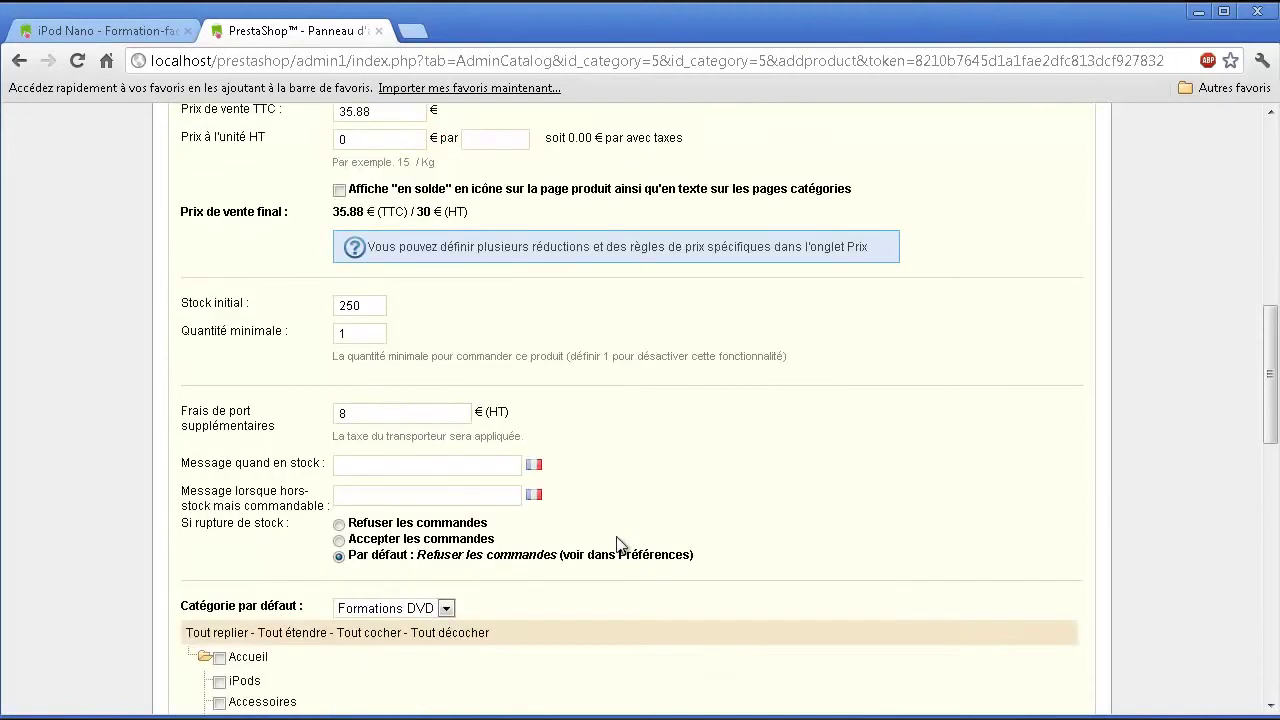
left_click(382, 464)
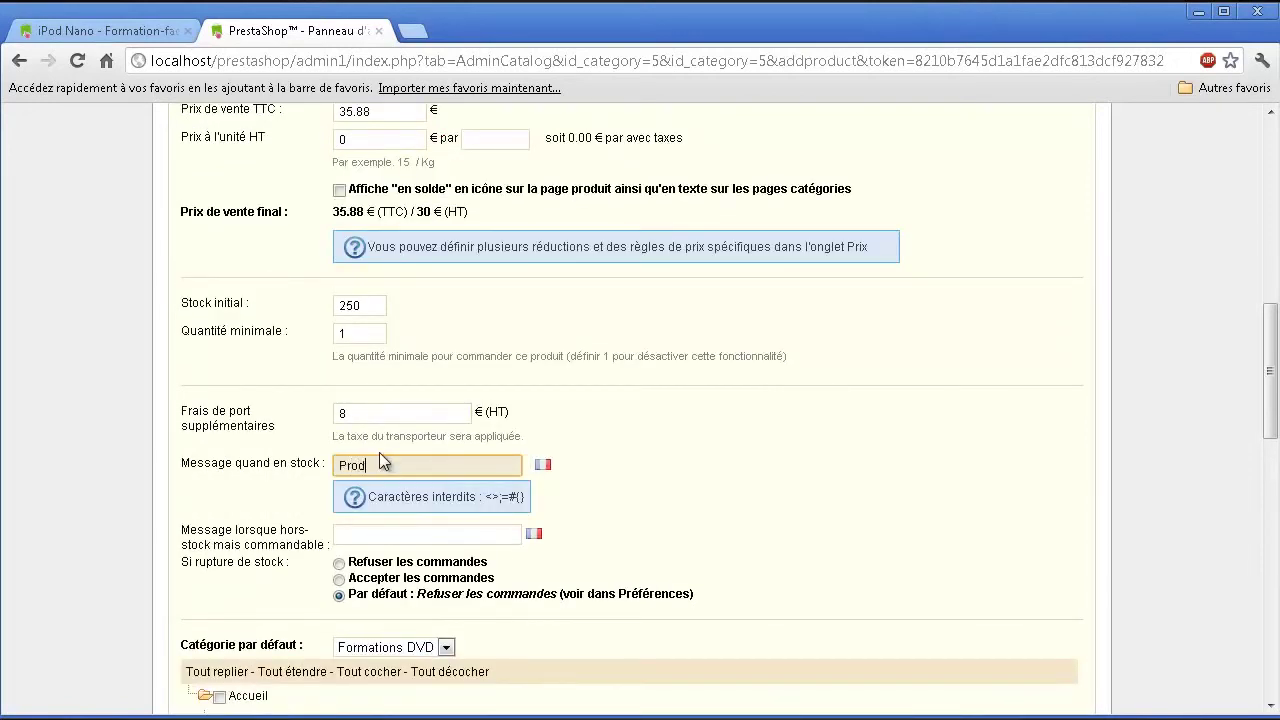
type("Produit dispo !")
left_click(760, 488)
- Choose Formations DVD as the product's default category
scroll(766, 486, "down", 3)
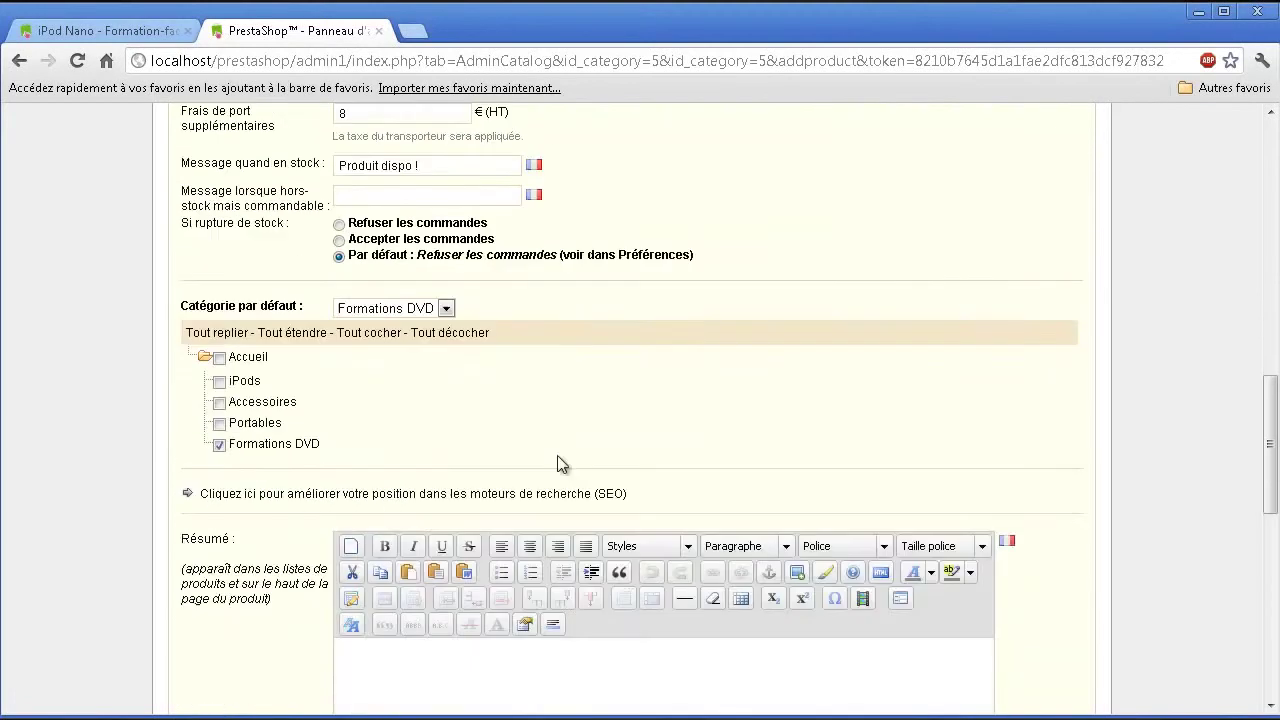
left_click(380, 312)
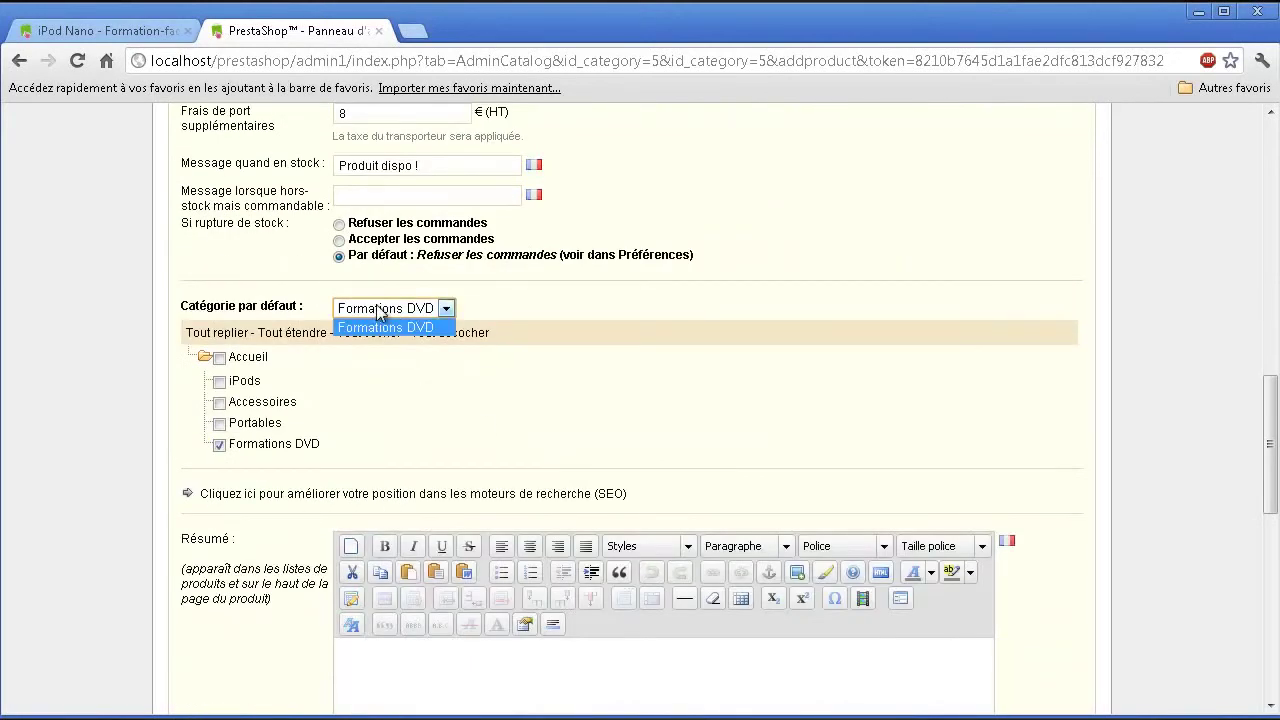
left_click(400, 328)
- Enter "Formation DVD" as the product's summary text
scroll(423, 334, "down", 2)
left_click(424, 467)
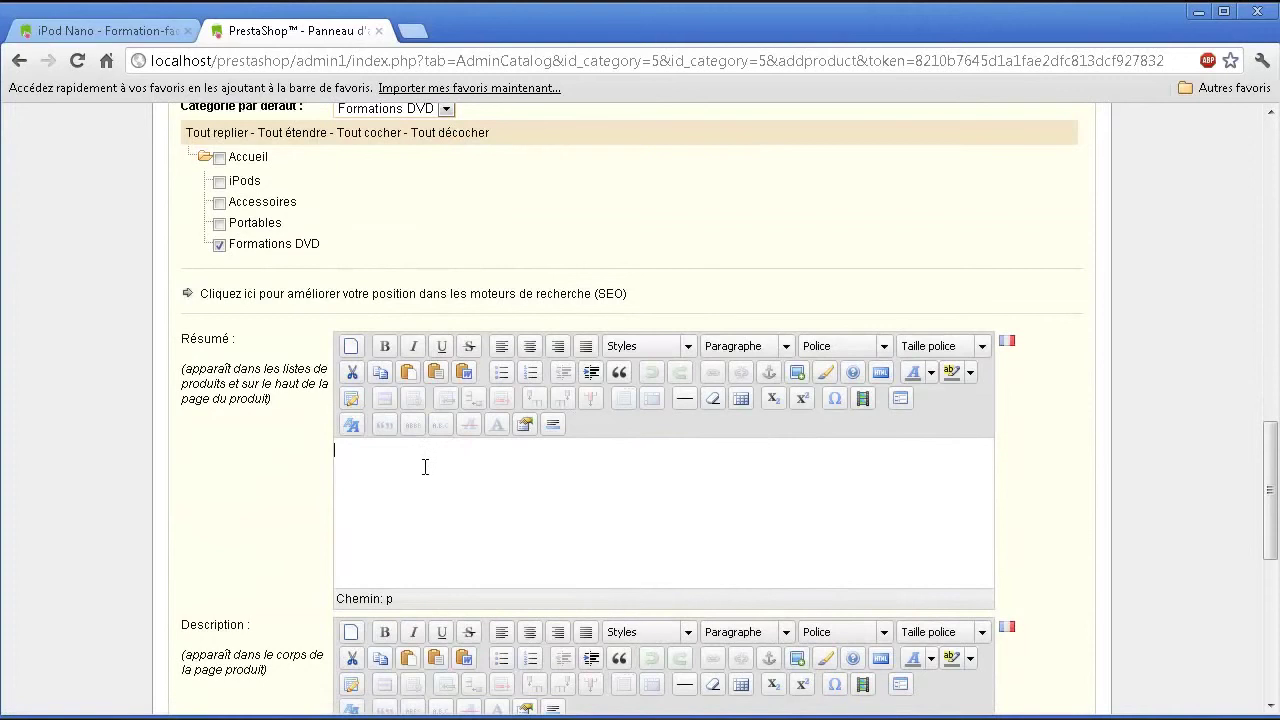
type("Formation DVD")
- Add the tag "Formation DVD" to the product and go on to the accessories field
scroll(445, 474, "down", 1)
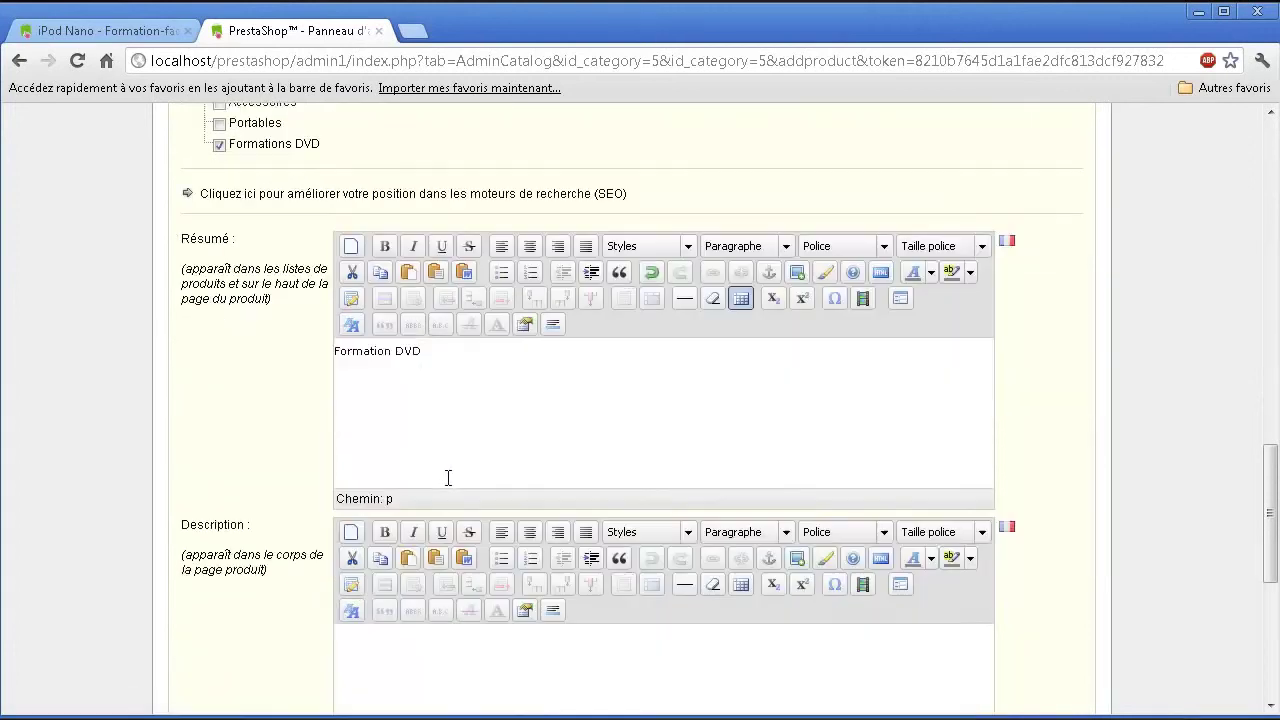
scroll(448, 478, "down", 2)
scroll(438, 505, "down", 2)
left_click(415, 413)
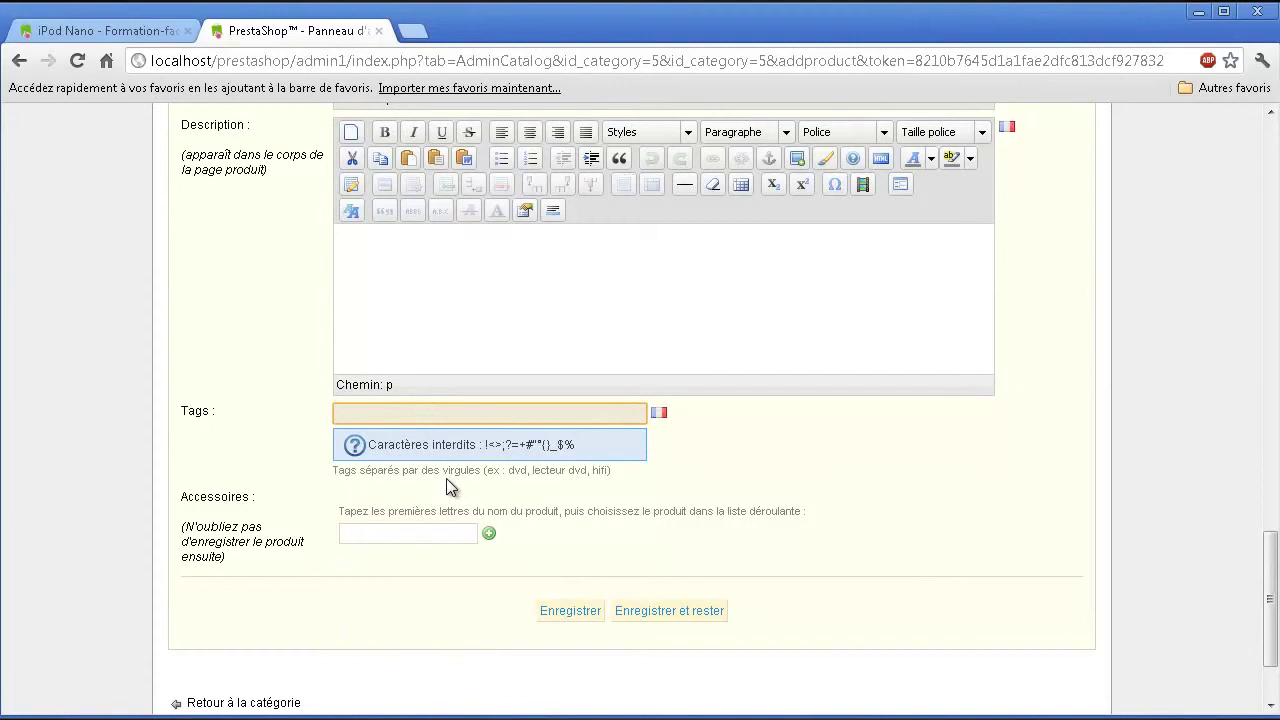
type("Formation DVD")
left_click(440, 537)
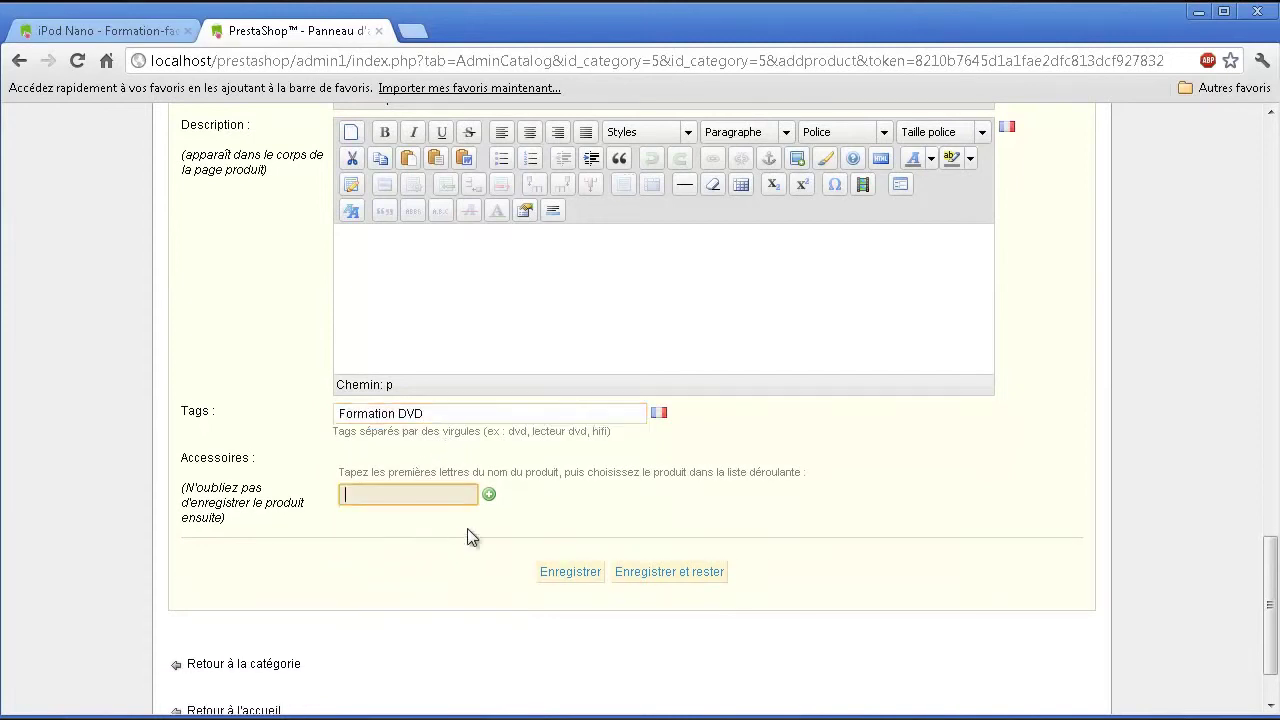
scroll(640, 477, "down", 1)
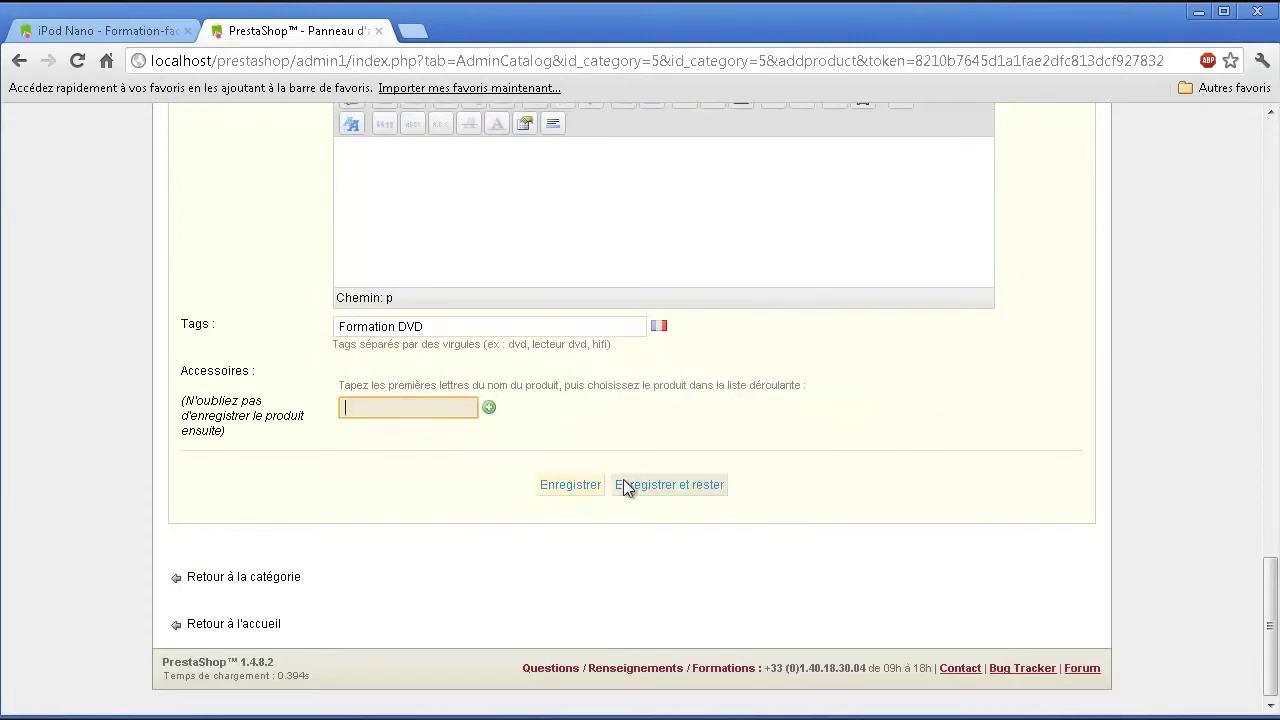
- Save the new Formation WordPress product and return to its category listing
left_click(571, 486)
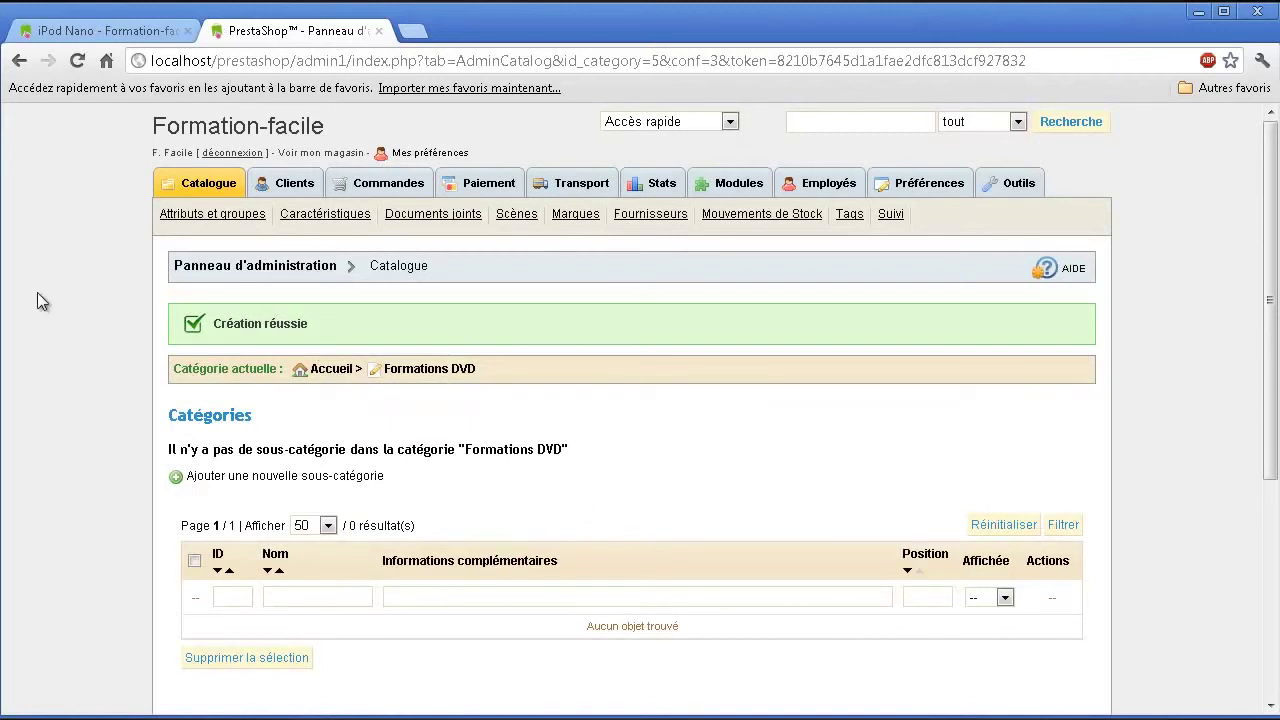
scroll(423, 372, "down", 3)
scroll(423, 380, "up", 3)
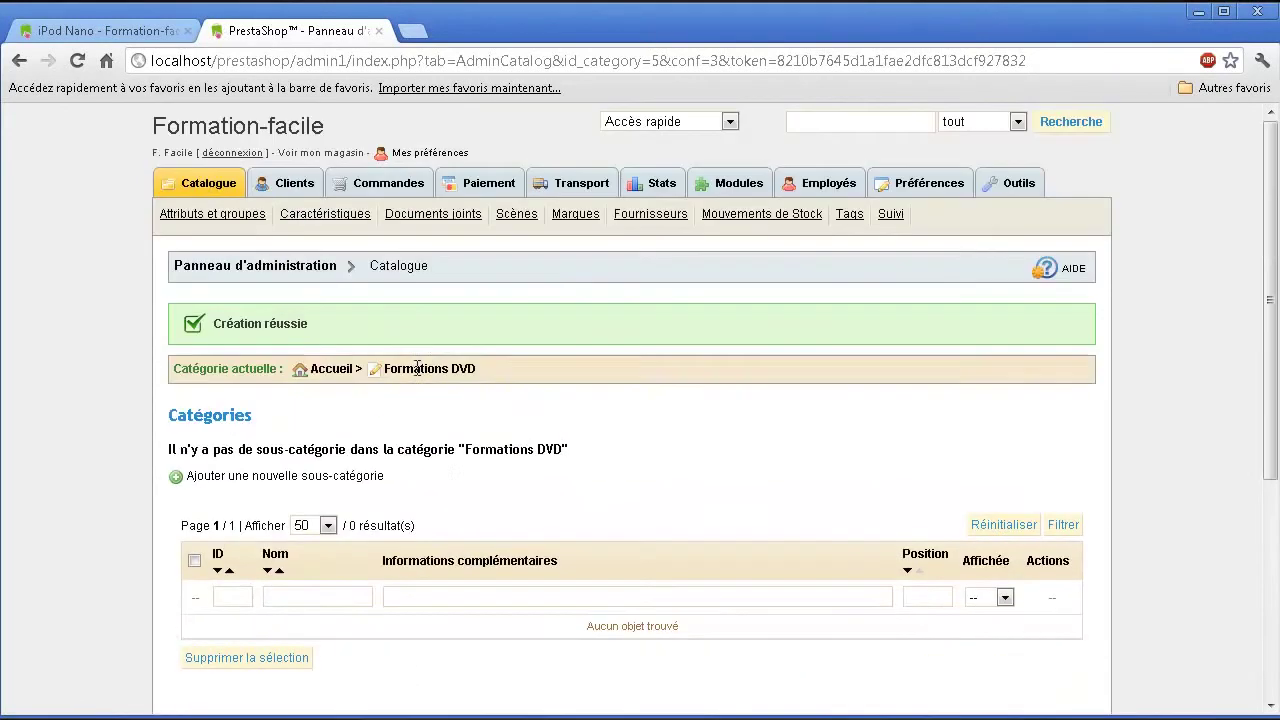
- Review the categories and products listed at the catalogue's Accueil level
left_click(206, 186)
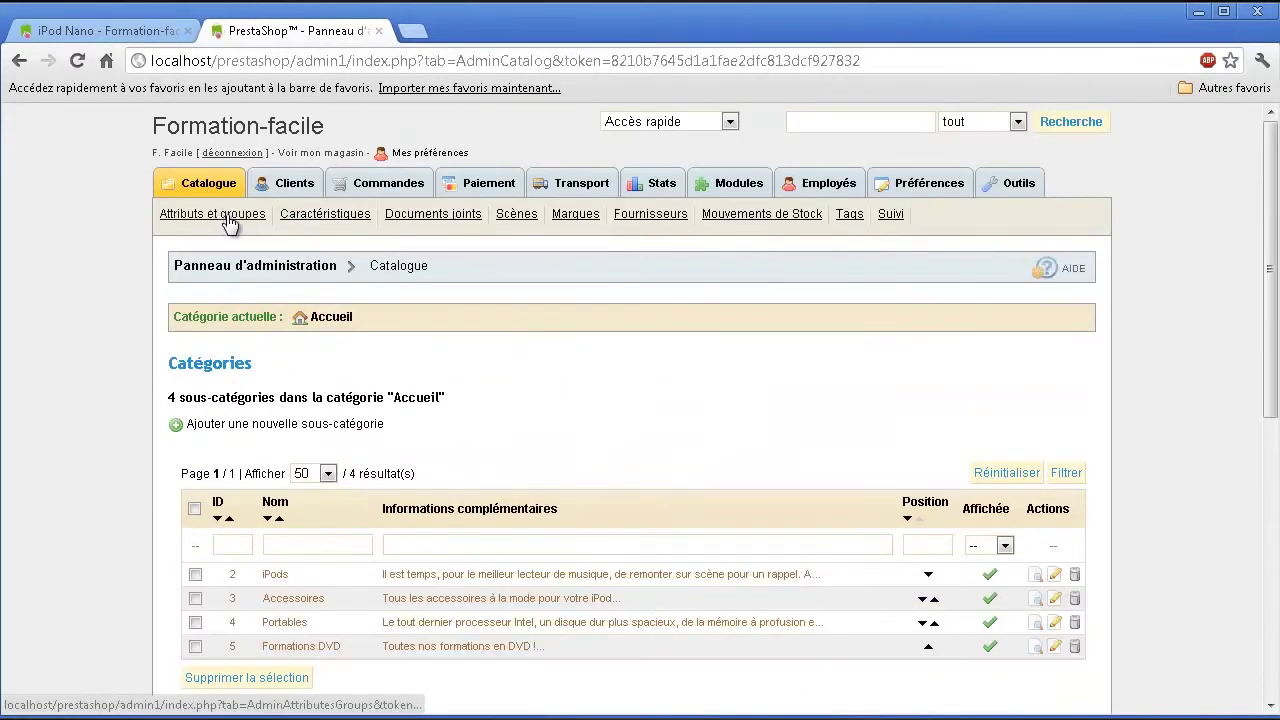
scroll(218, 220, "down", 2)
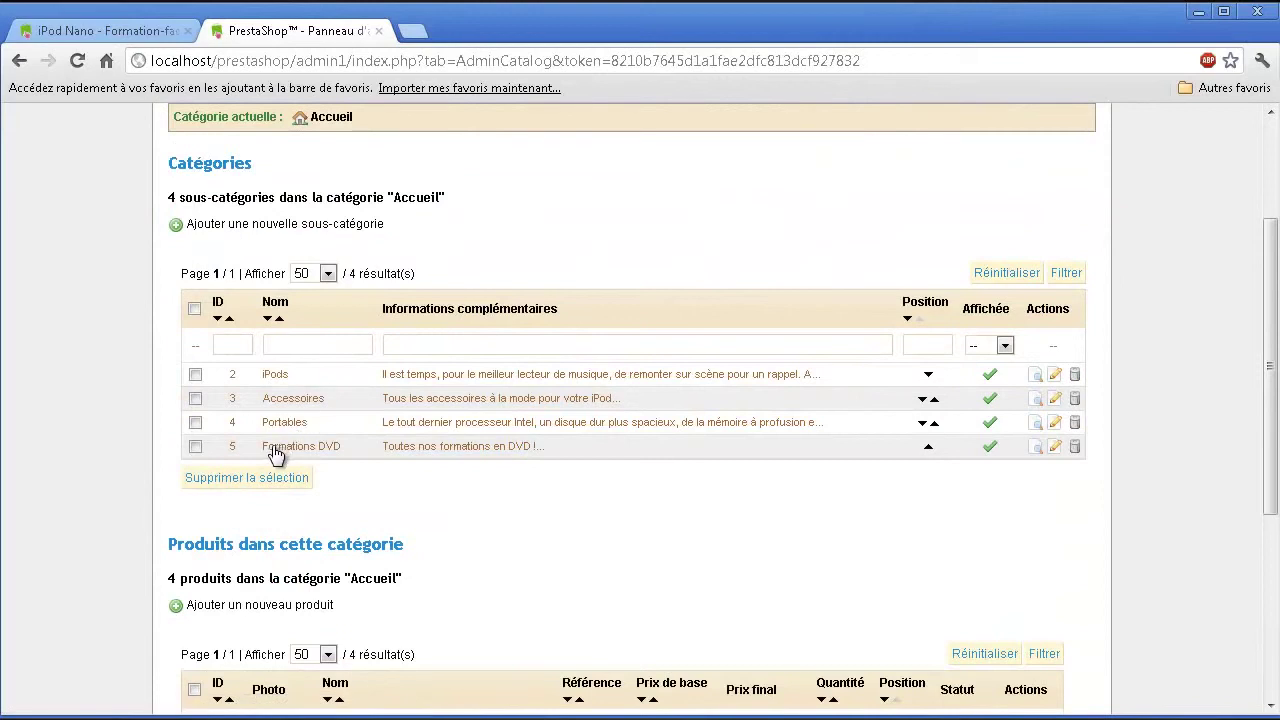
scroll(350, 460, "down", 2)
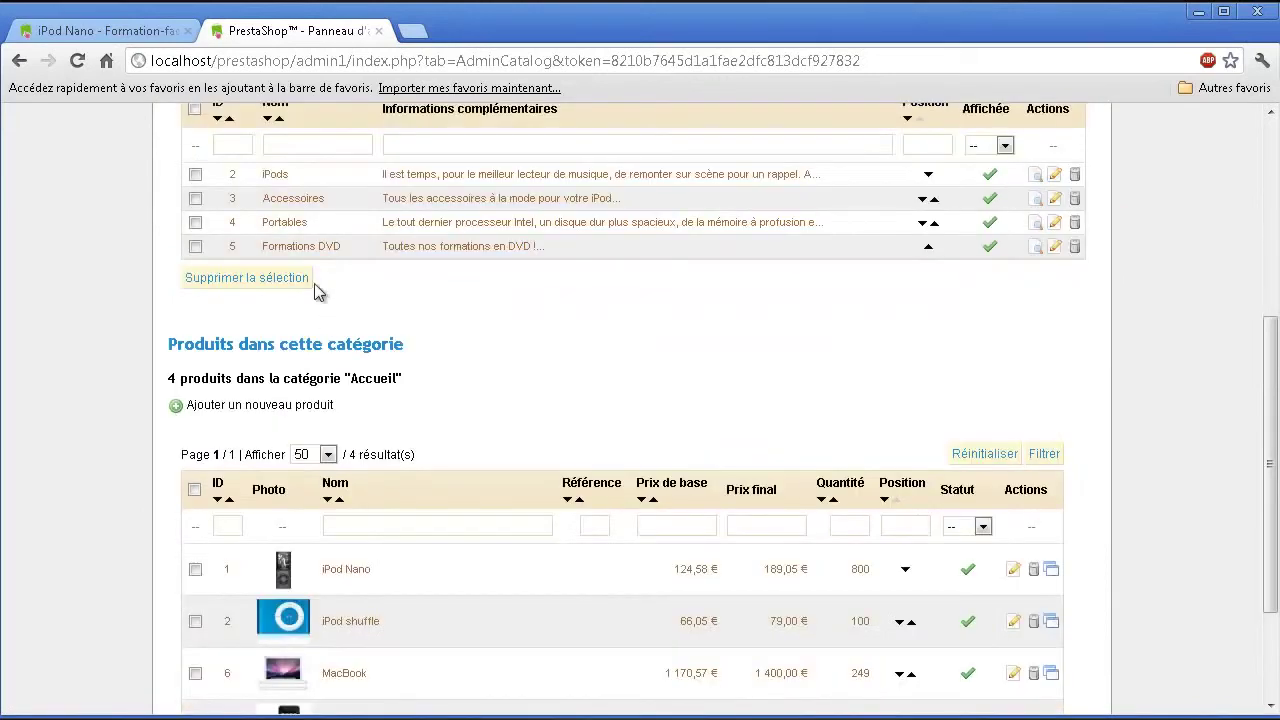
scroll(314, 286, "down", 2)
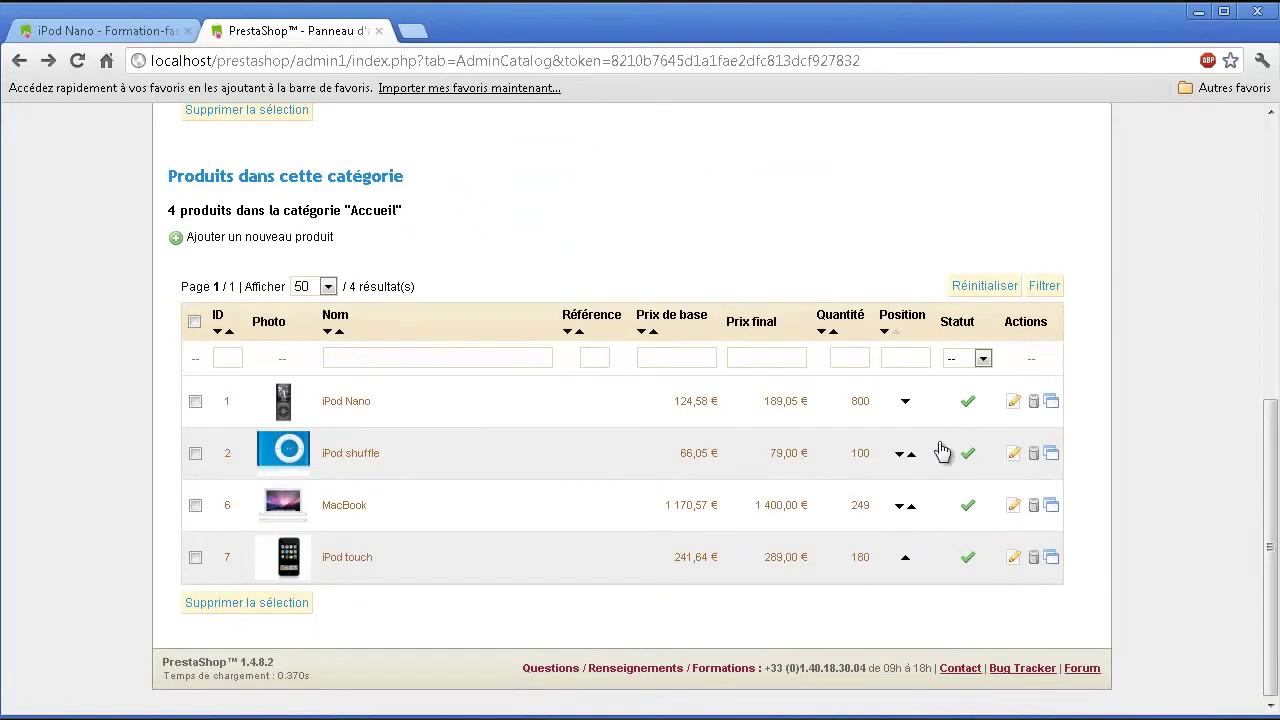
scroll(890, 445, "up", 5)
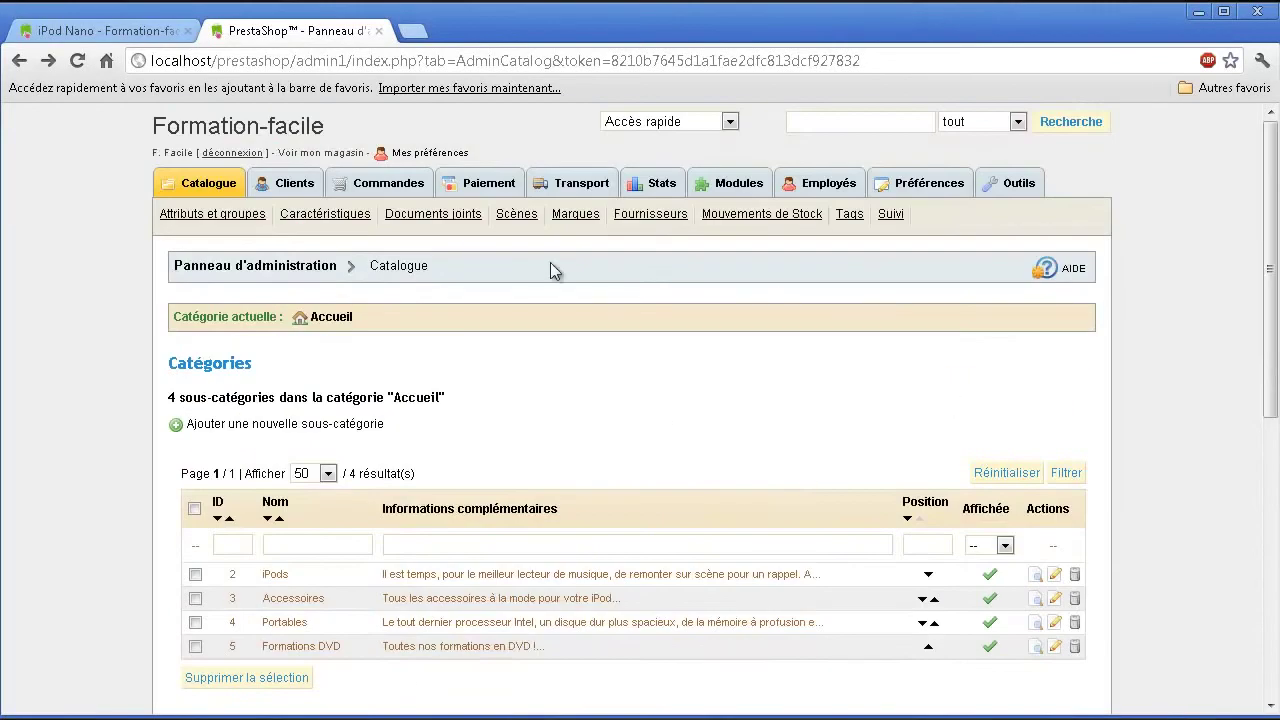
- Switch to the storefront, go to its home page and open the Formations DVD category
left_click(113, 33)
scroll(370, 240, "up", 1)
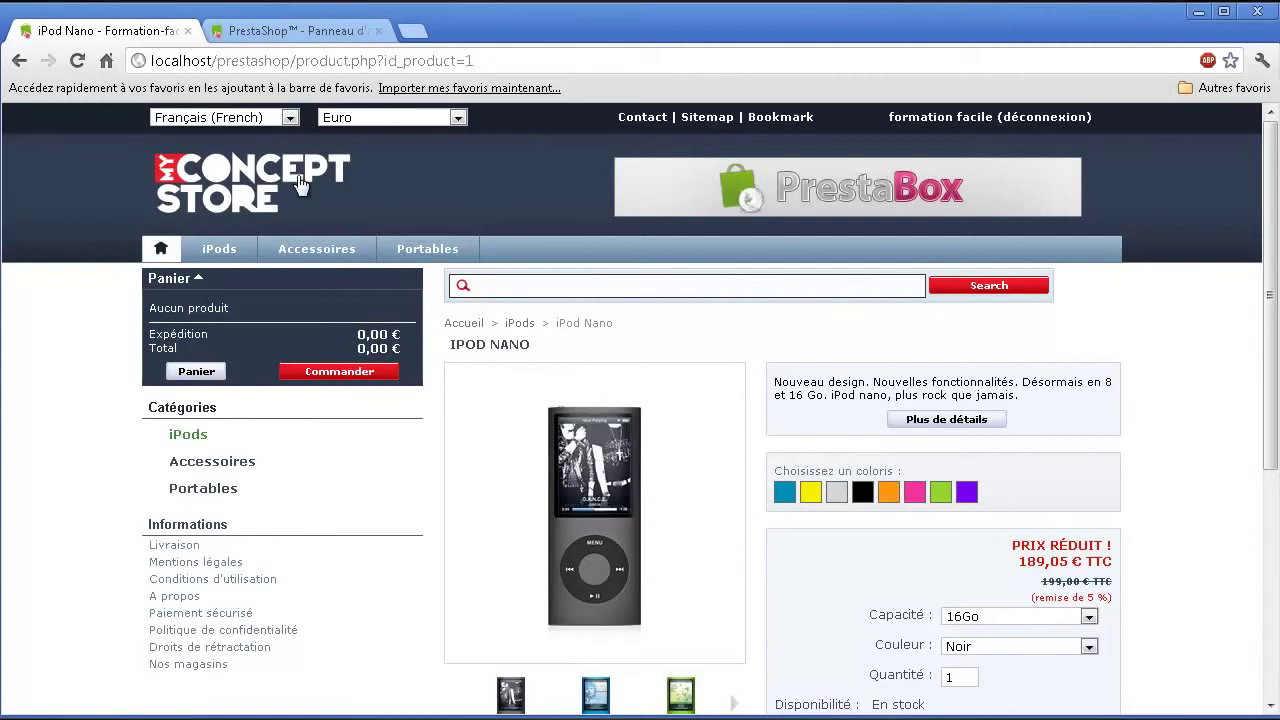
left_click(240, 200)
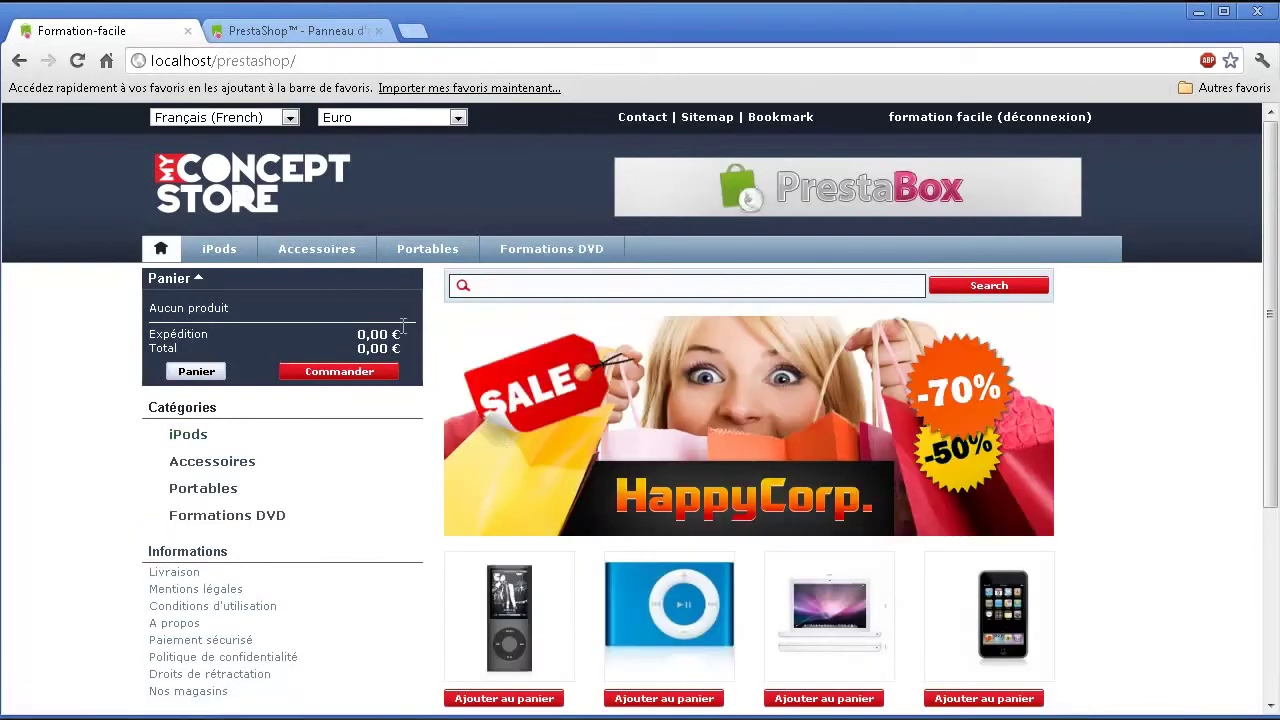
scroll(852, 362, "down", 3)
scroll(865, 378, "up", 3)
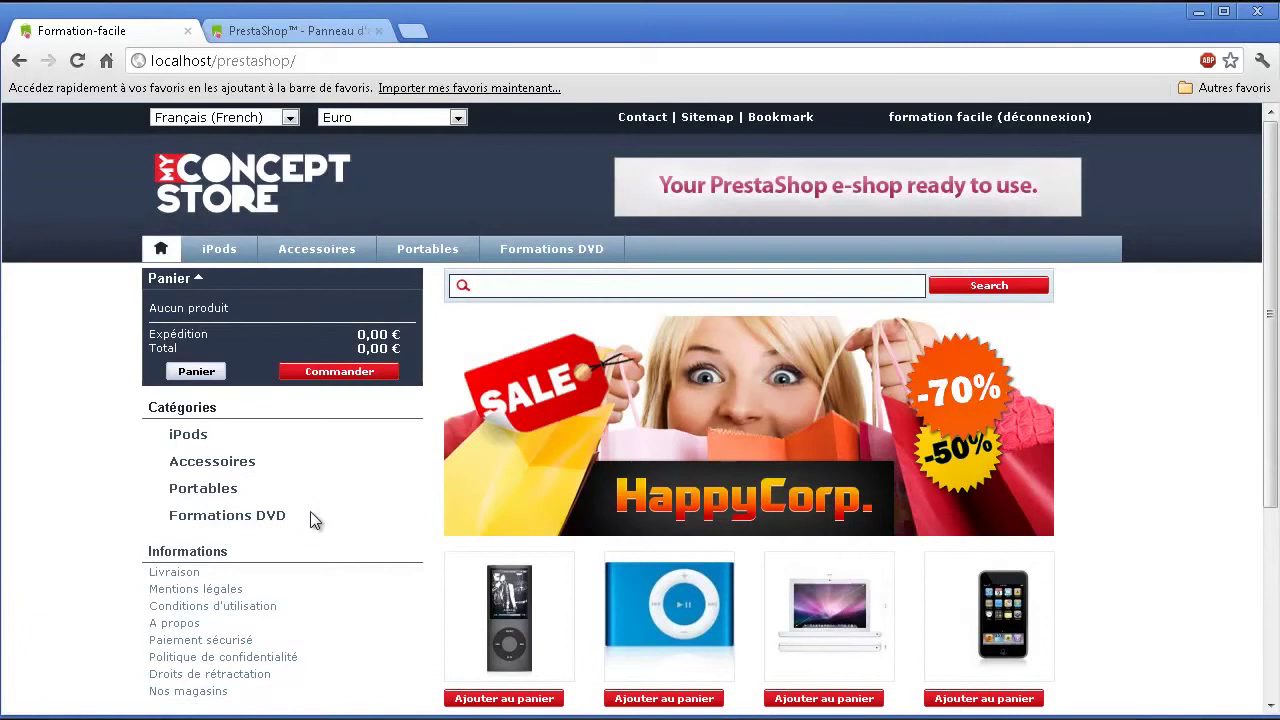
left_click(249, 520)
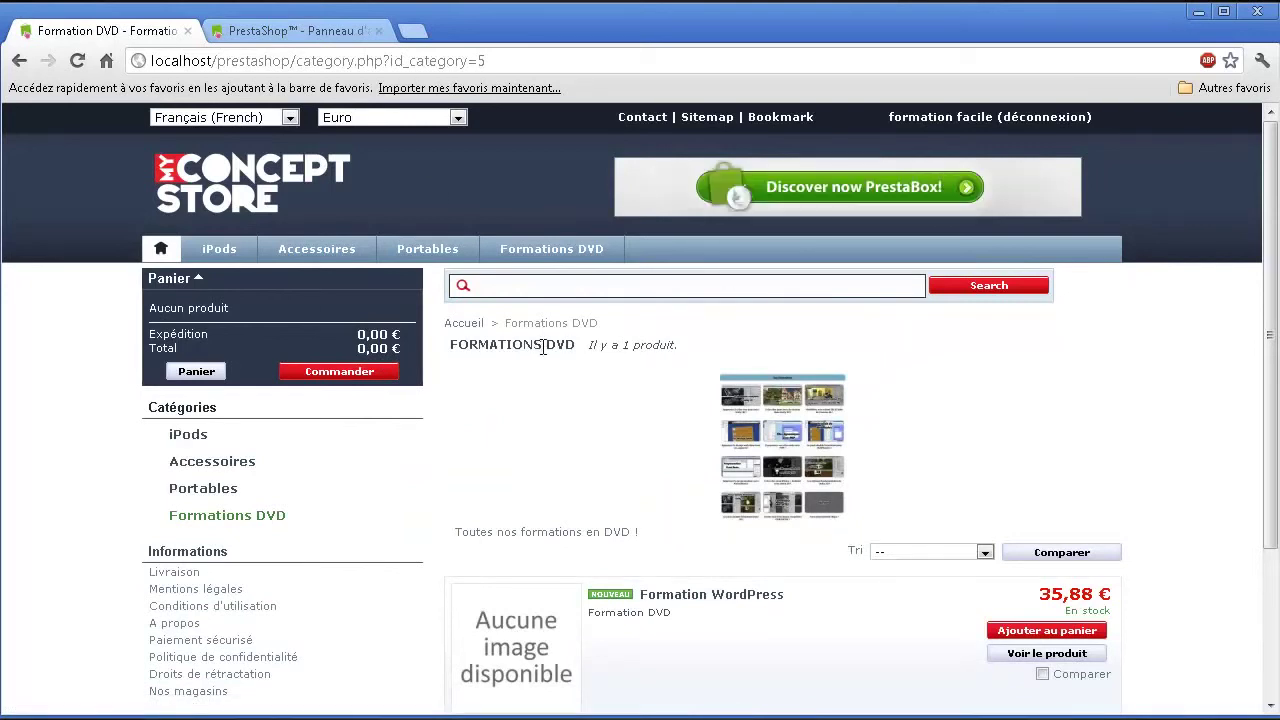
- Examine the Formations DVD page's product count, description and sort options, plus the Formation WordPress entry's label, summary, price and availability
left_click_drag(600, 344, 656, 344)
scroll(778, 386, "down", 1)
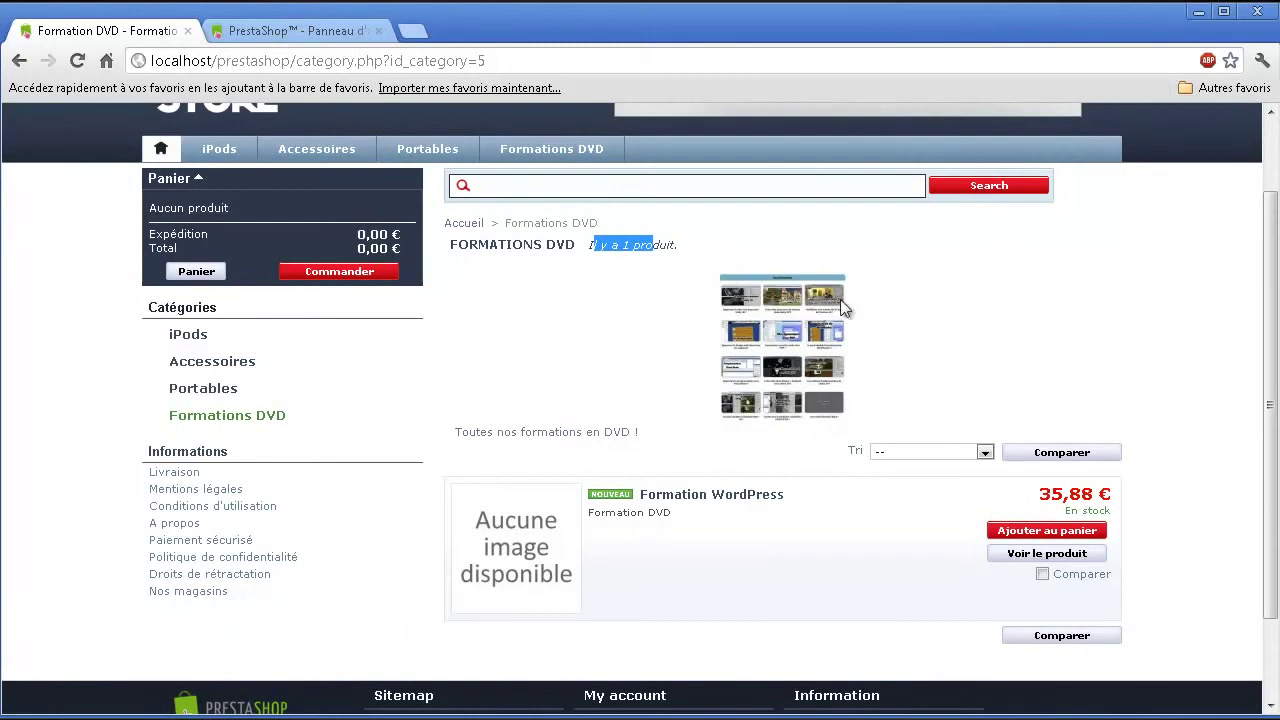
left_click_drag(497, 431, 627, 431)
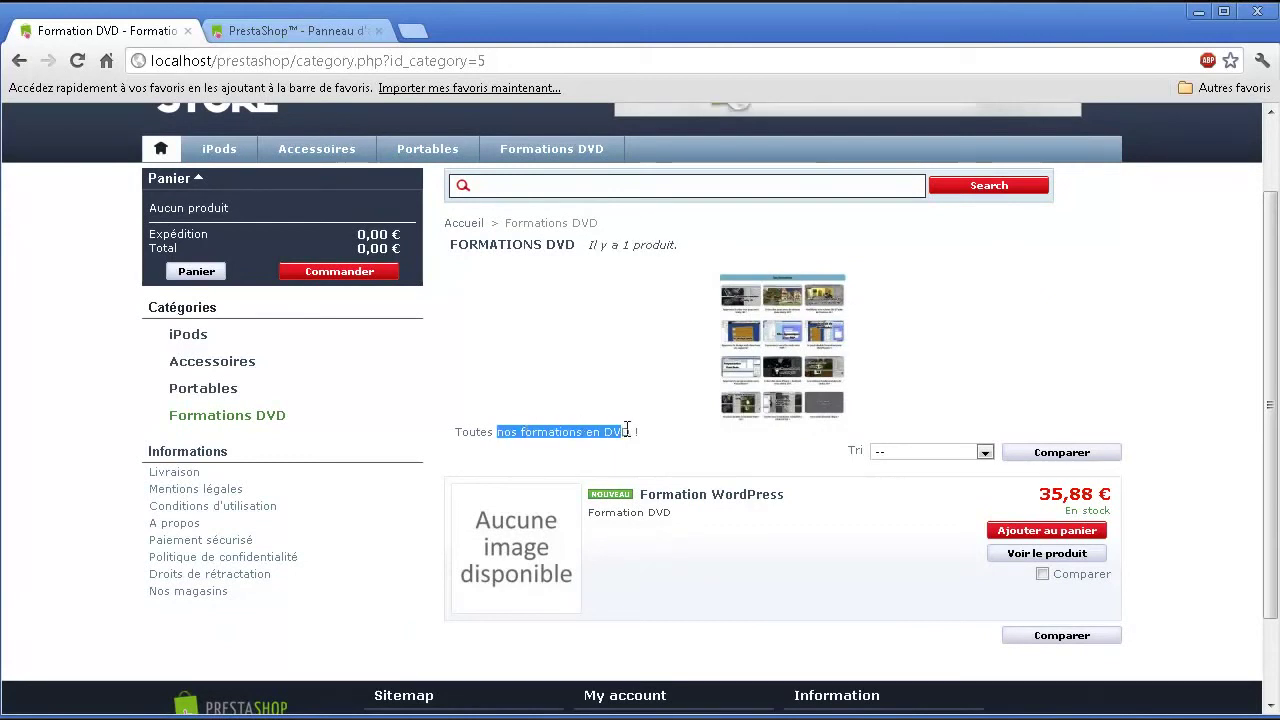
left_click(958, 452)
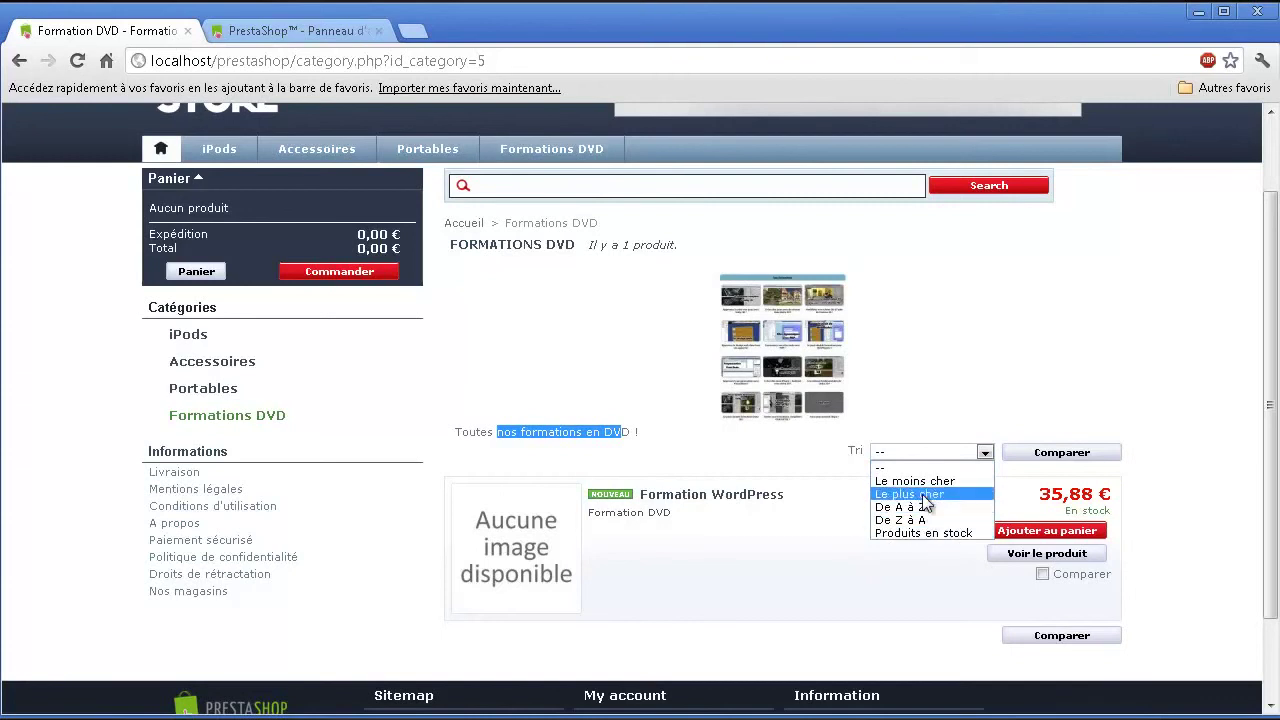
left_click(903, 388)
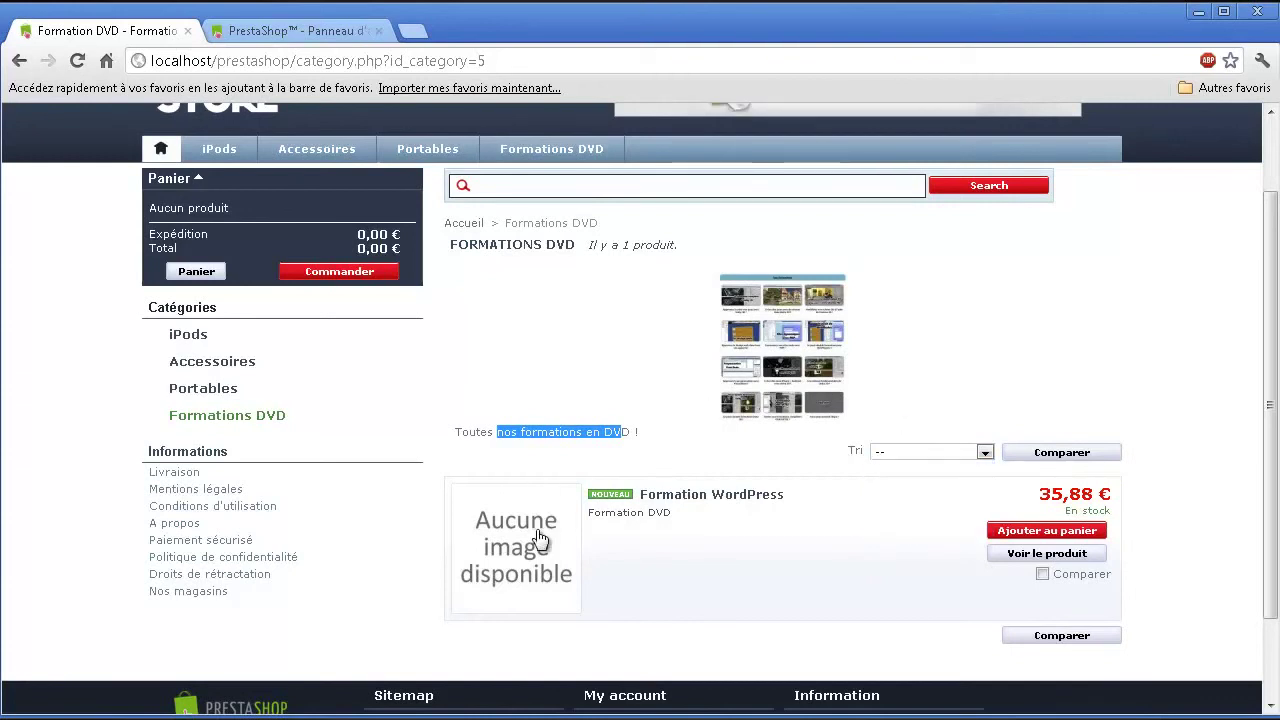
scroll(531, 560, "down", 1)
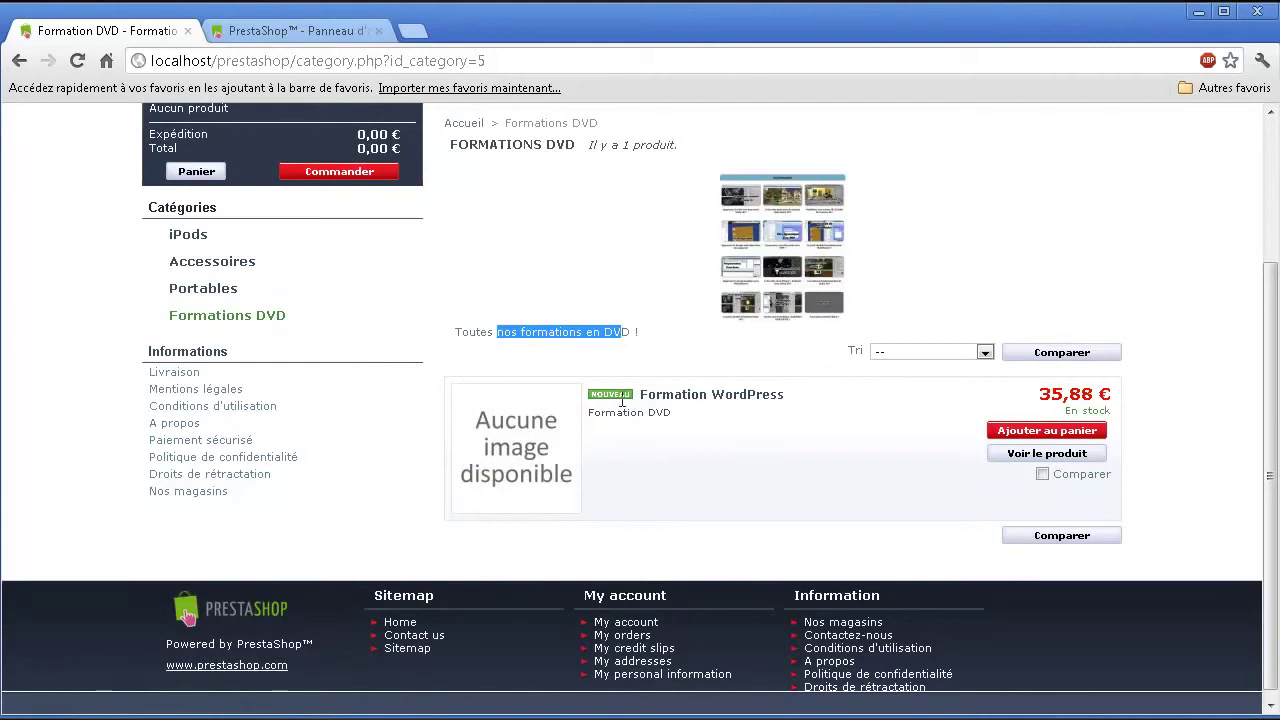
left_click_drag(595, 395, 634, 397)
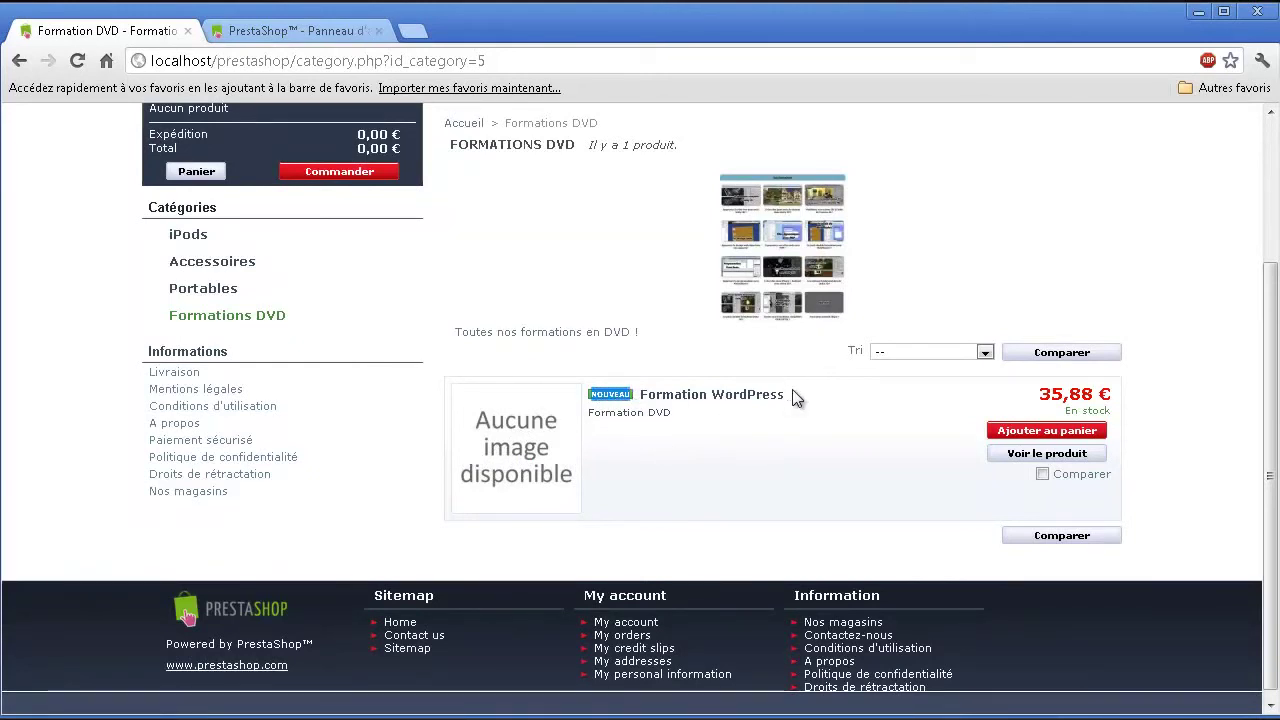
left_click_drag(792, 397, 592, 414)
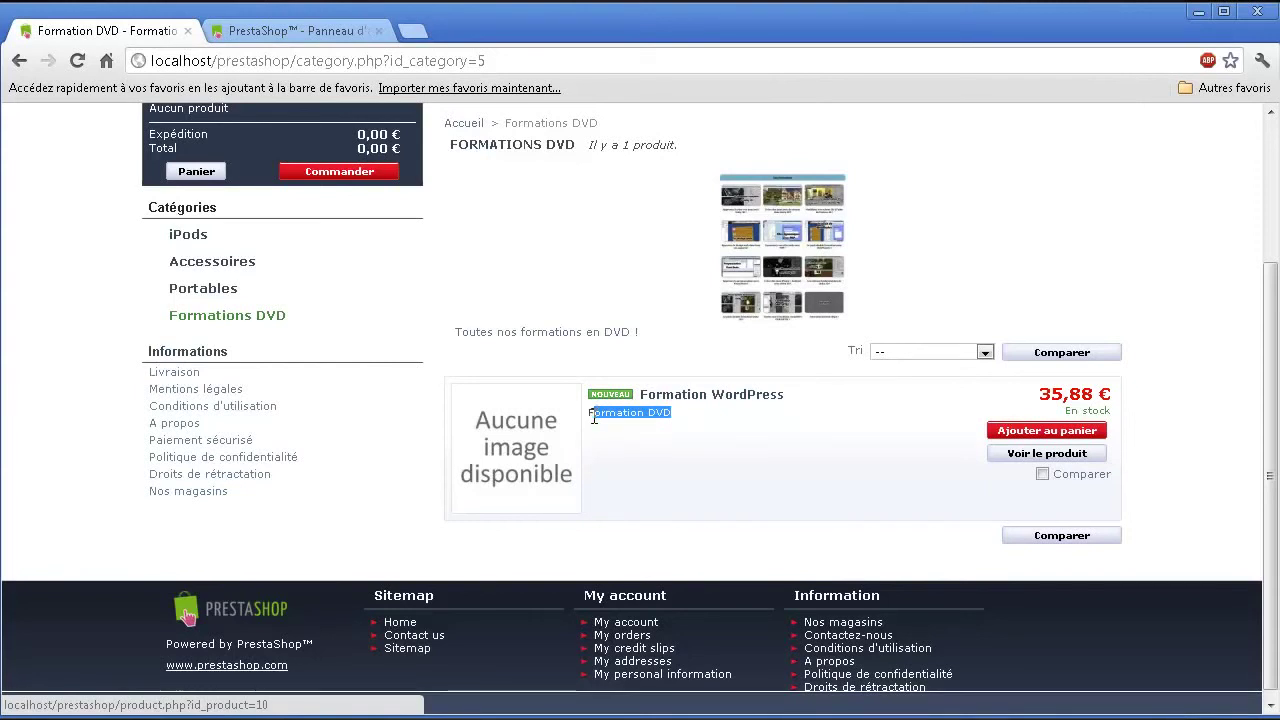
left_click_drag(593, 416, 671, 477)
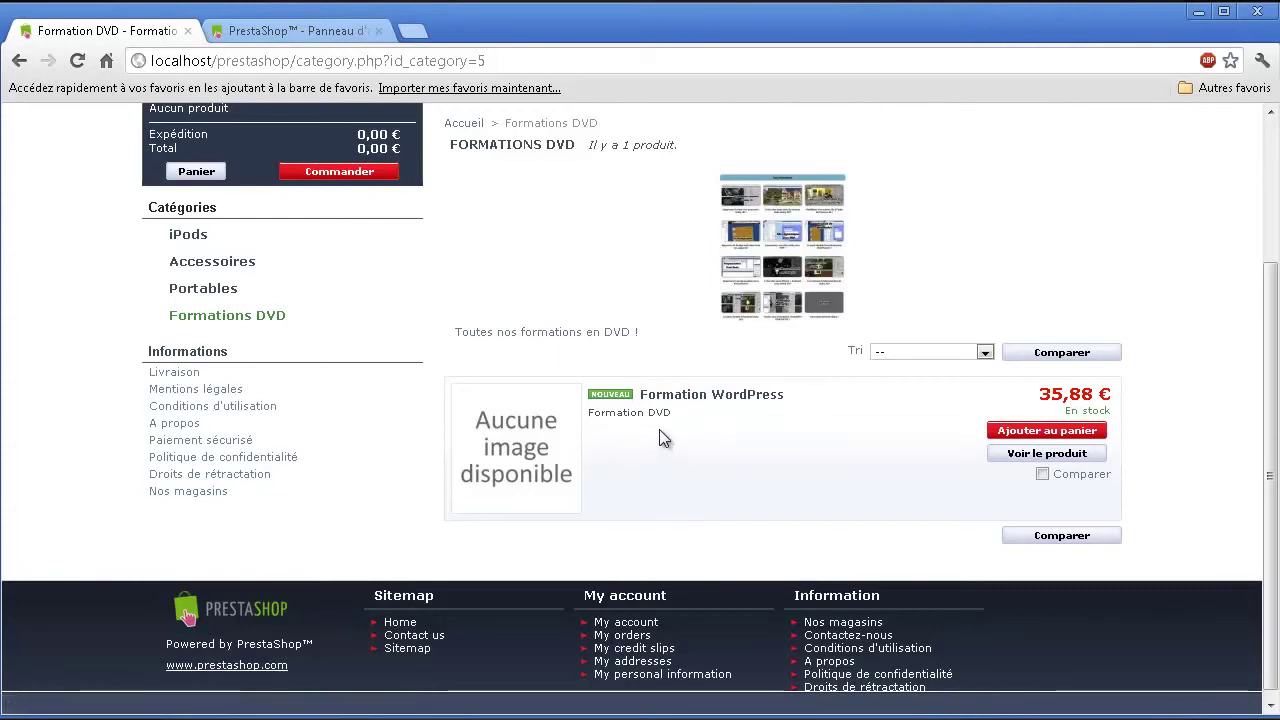
left_click_drag(1038, 398, 1106, 414)
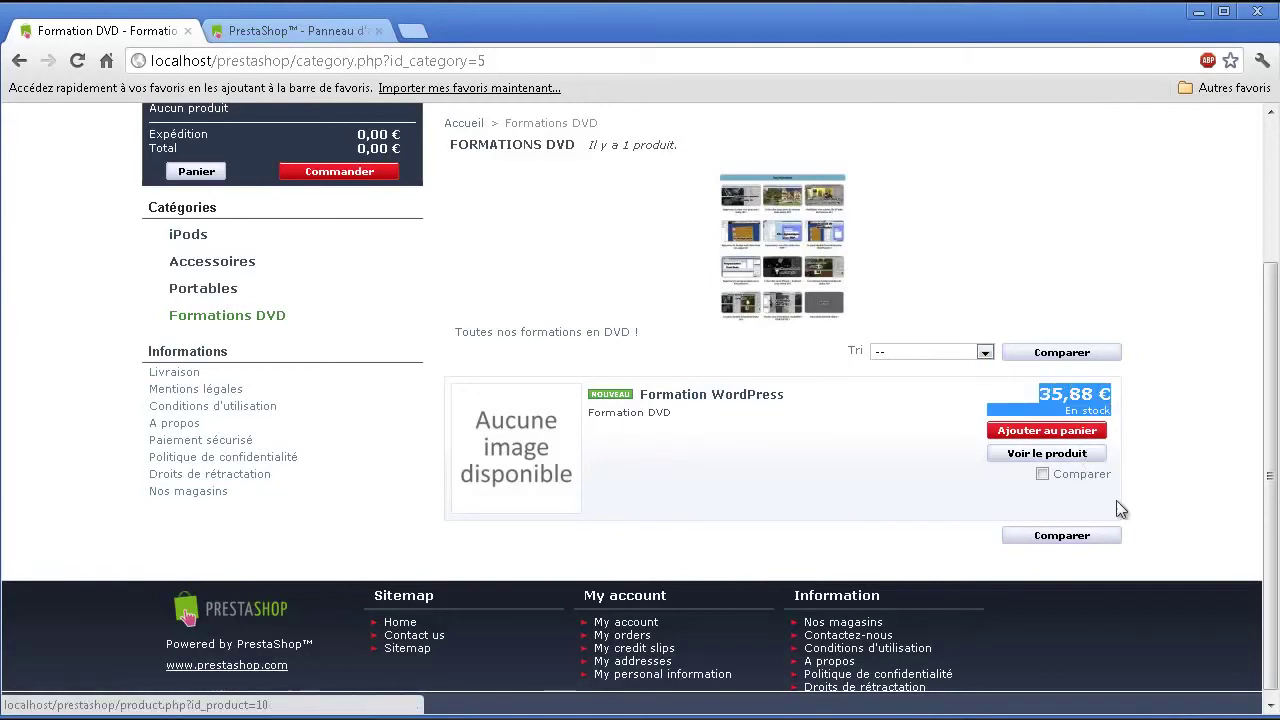
- Open the Formation WordPress product page, add one unit to the cart and check the cart's shipping cost
left_click(1055, 455)
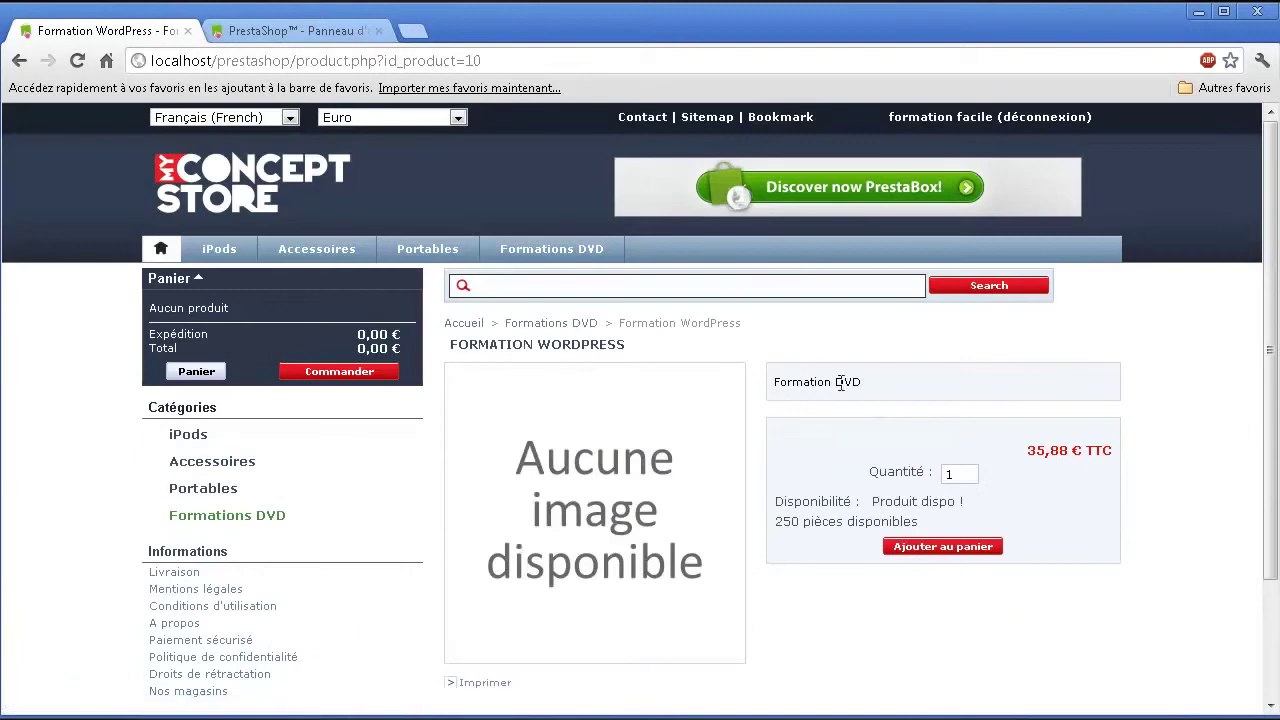
scroll(880, 371, "down", 3)
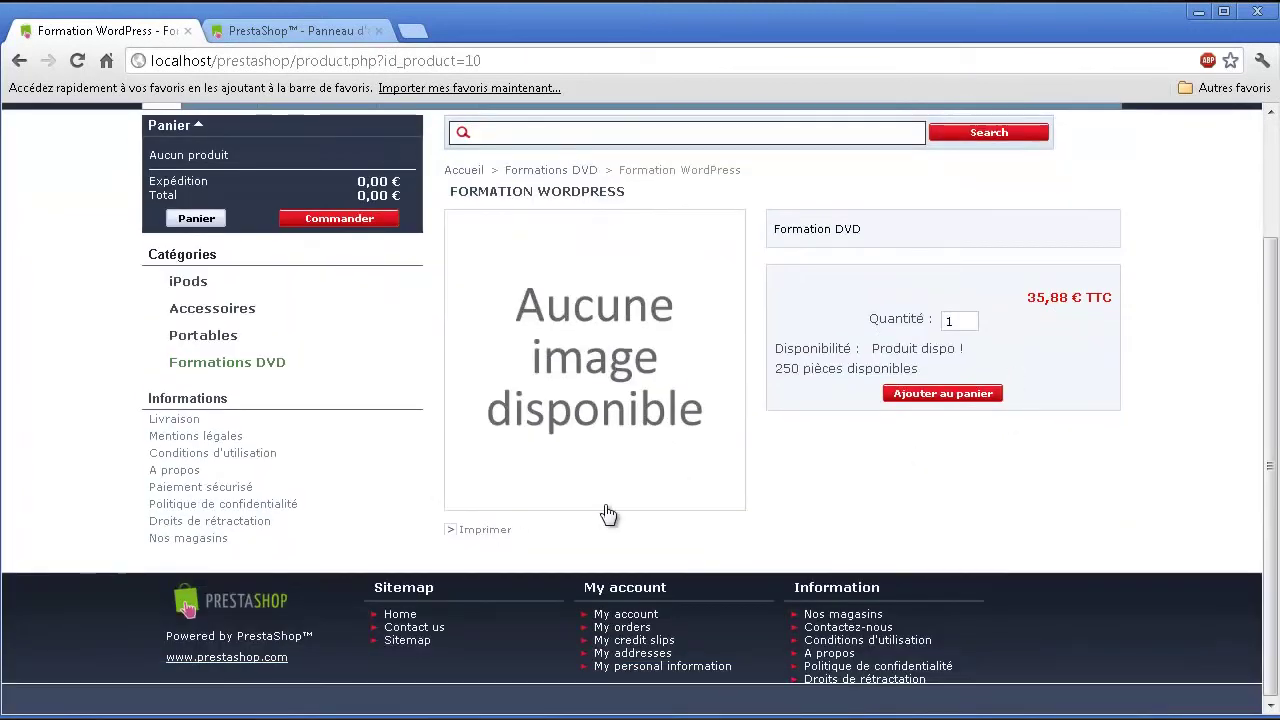
left_click(943, 397)
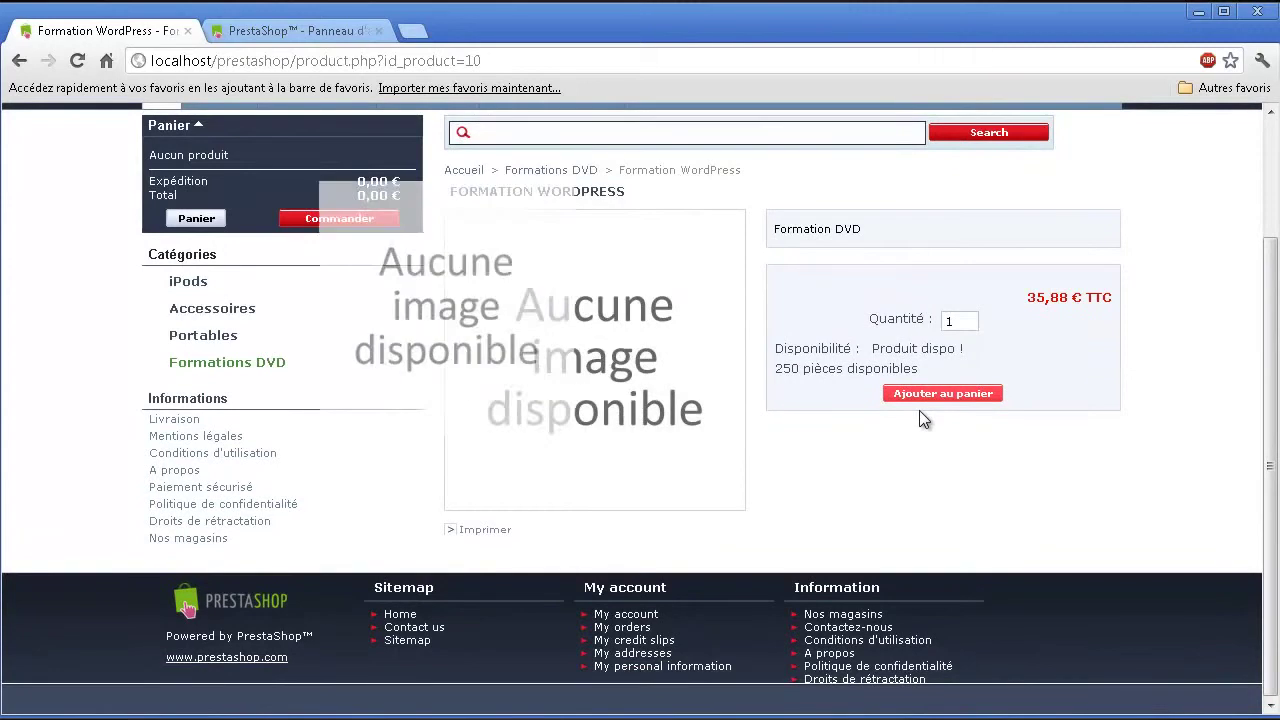
scroll(839, 399, "up", 3)
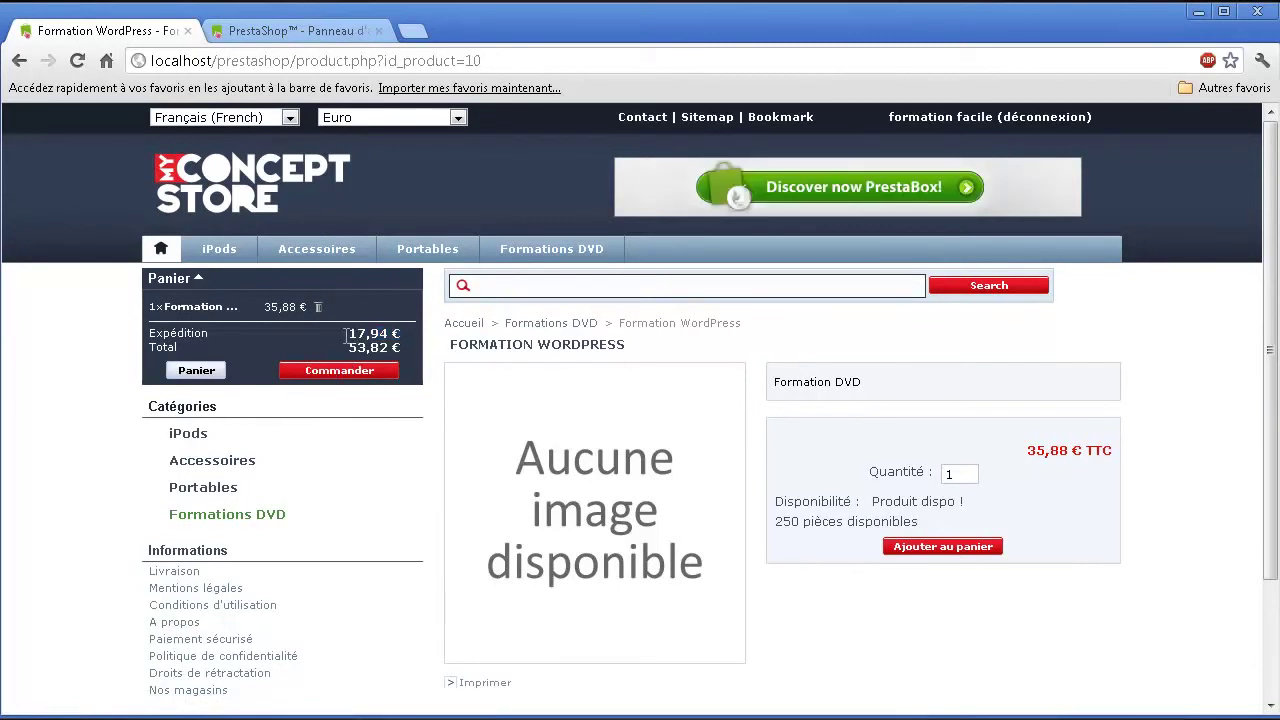
left_click_drag(346, 336, 401, 336)
- Switch back to the PrestaShop back office and open Formation WordPress from the Formations DVD category for editing
left_click(276, 31)
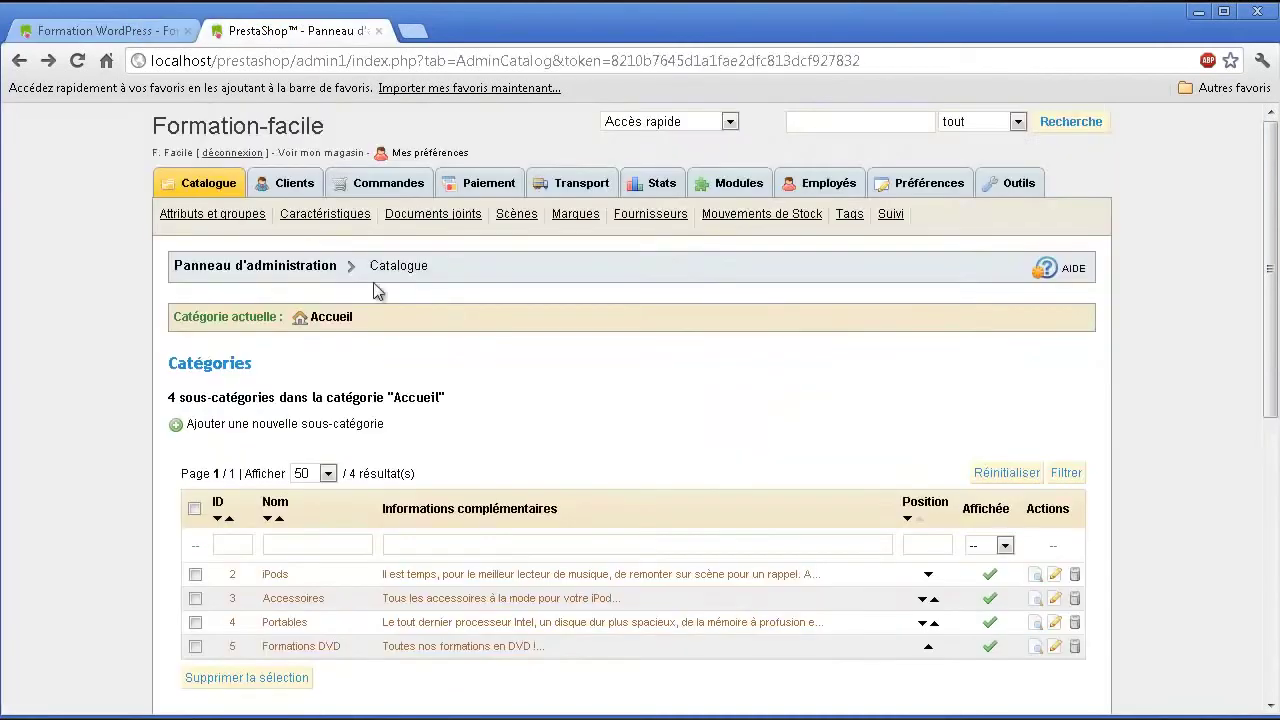
scroll(491, 350, "down", 4)
scroll(486, 345, "up", 1)
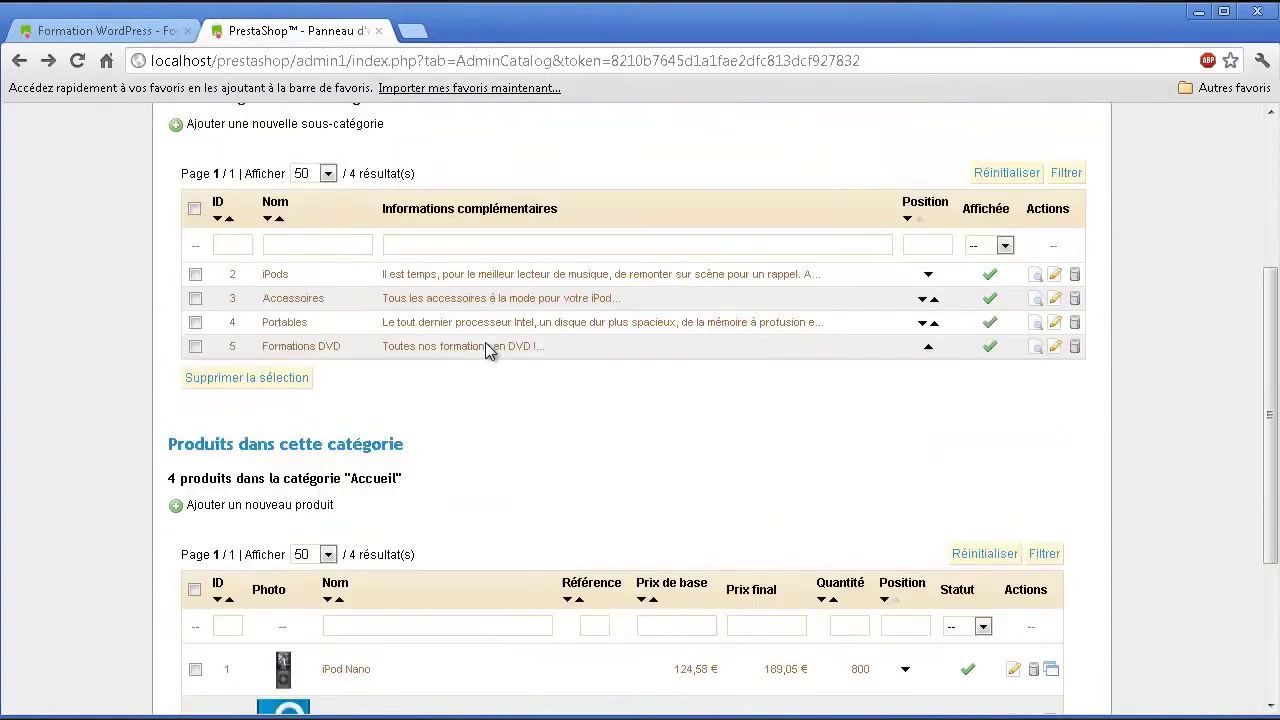
left_click(320, 347)
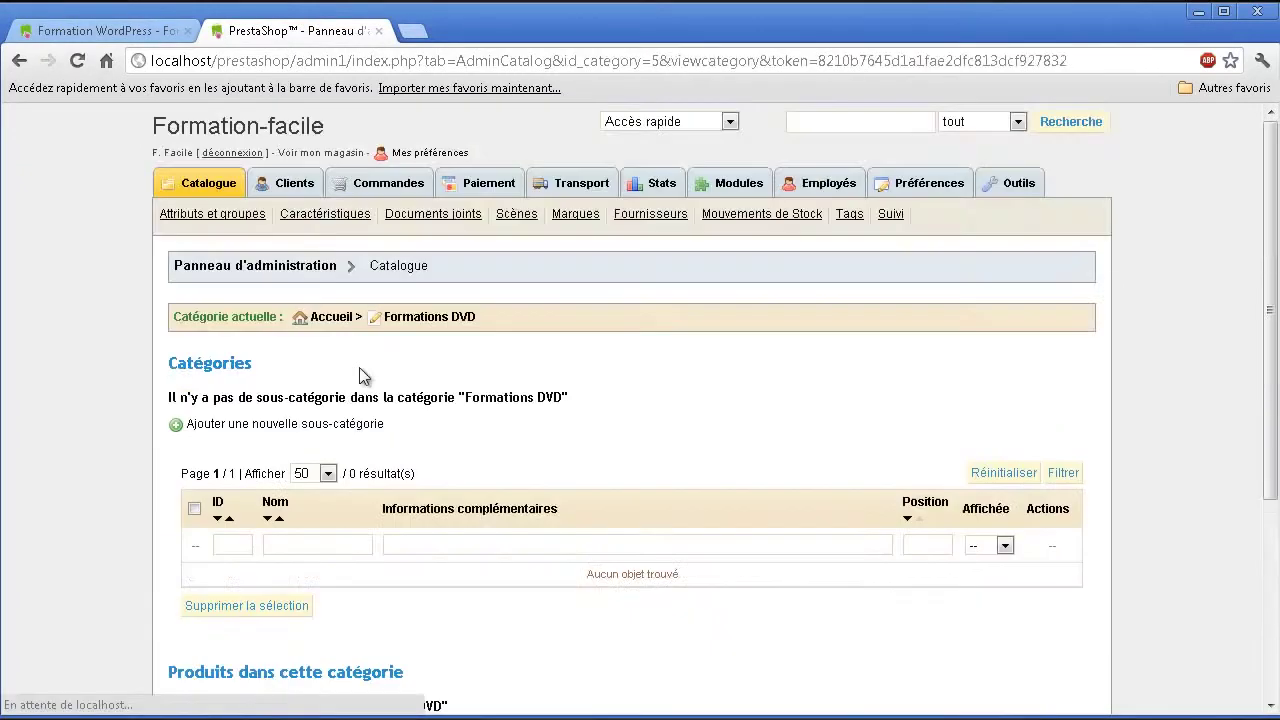
scroll(560, 400, "down", 3)
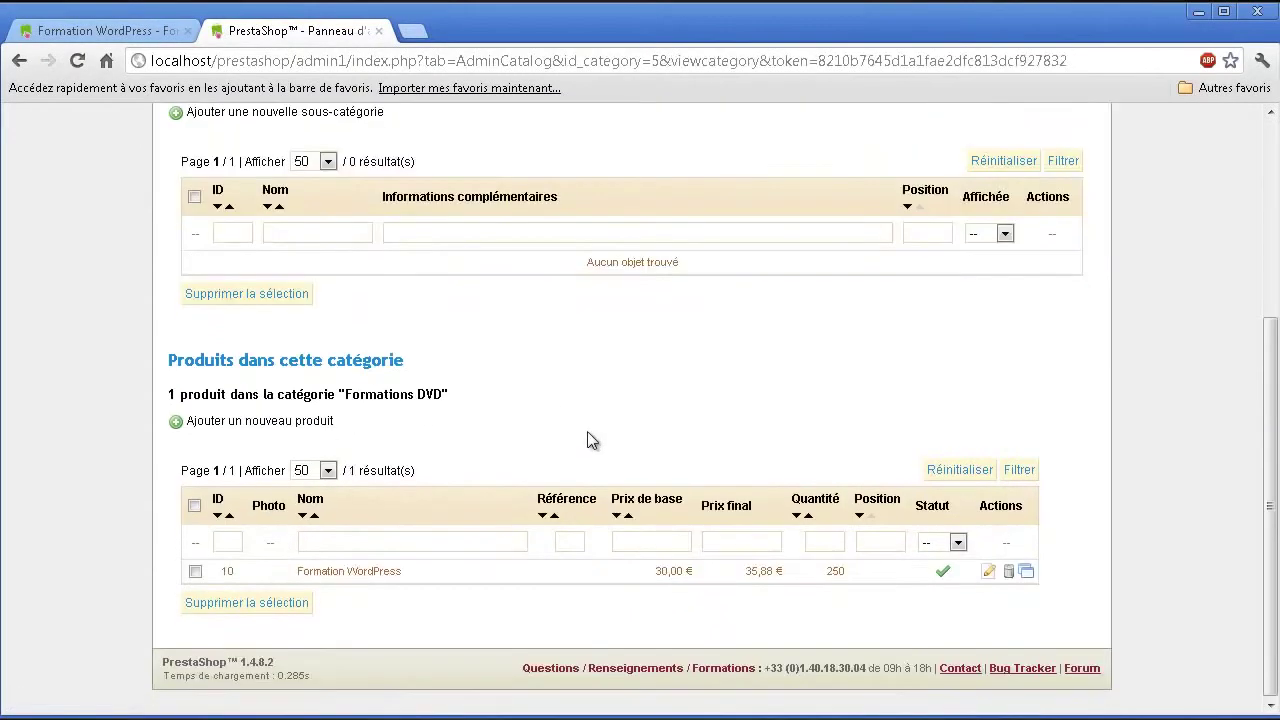
left_click(987, 574)
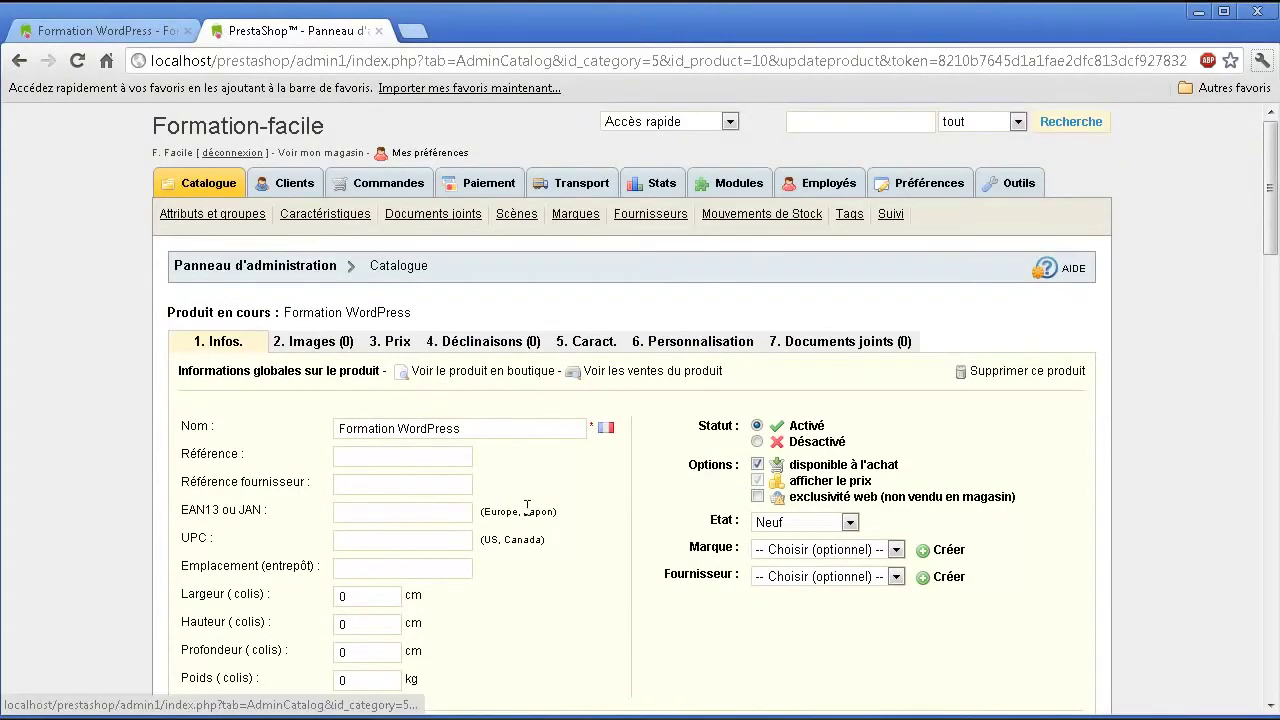
- Set the product's additional shipping cost to 0 and save it while staying in the product editor
scroll(518, 510, "down", 7)
left_click_drag(394, 486, 262, 472)
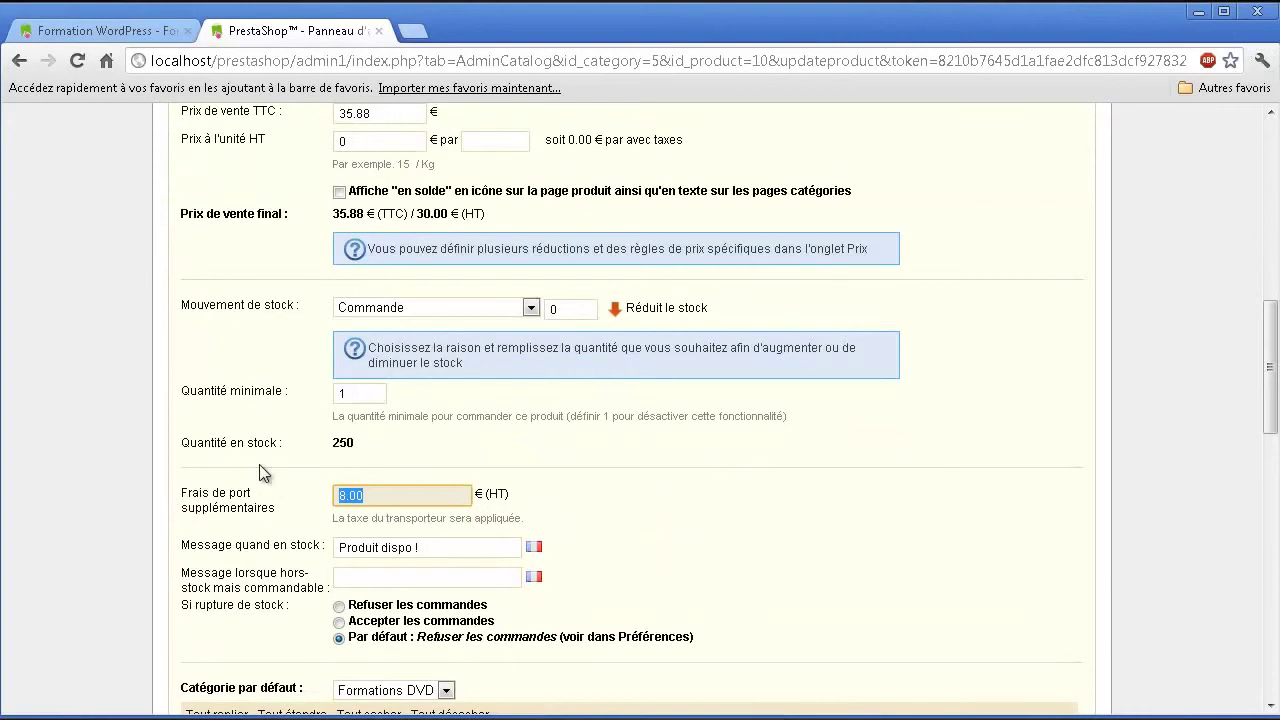
type("0")
scroll(262, 472, "up", 3)
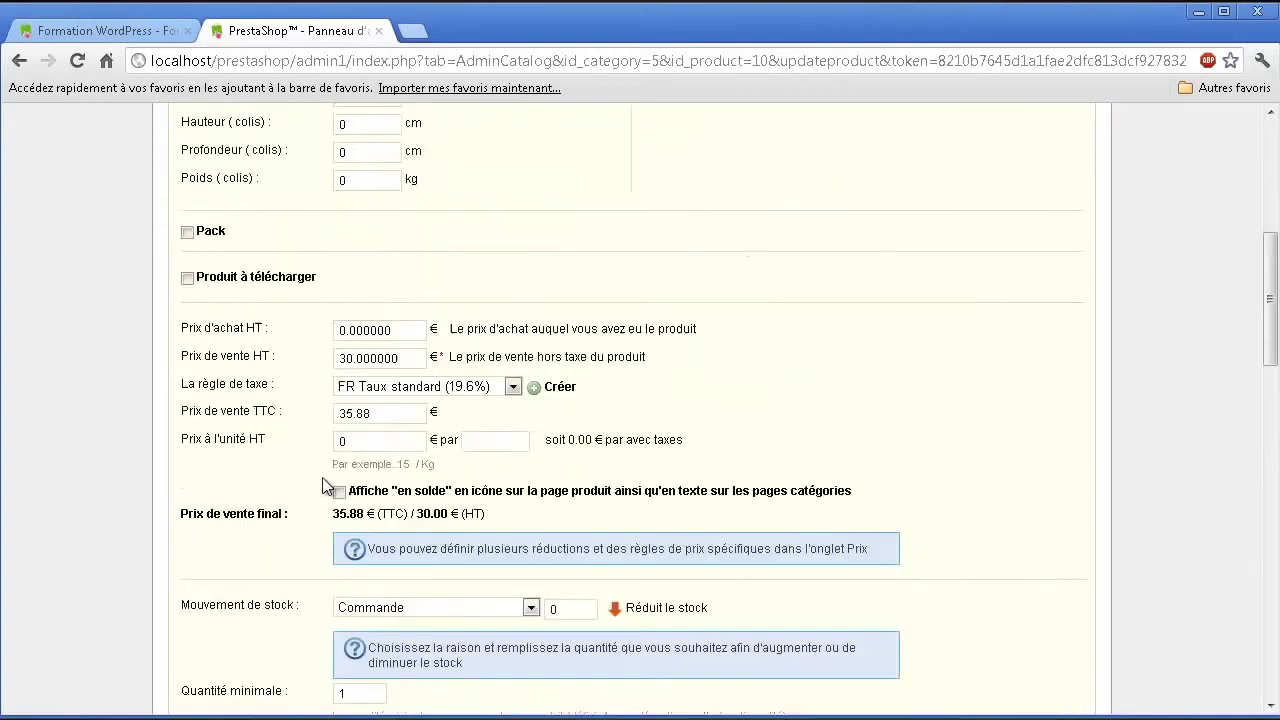
scroll(465, 580, "down", 15)
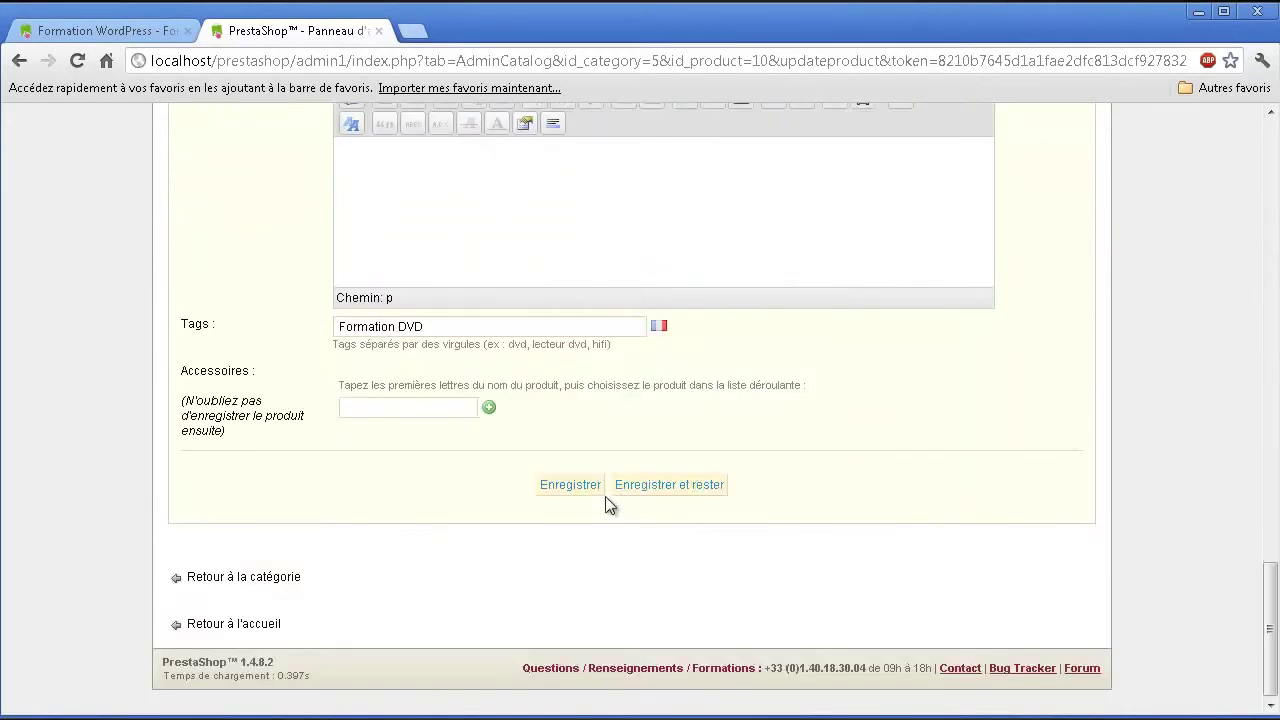
left_click(660, 486)
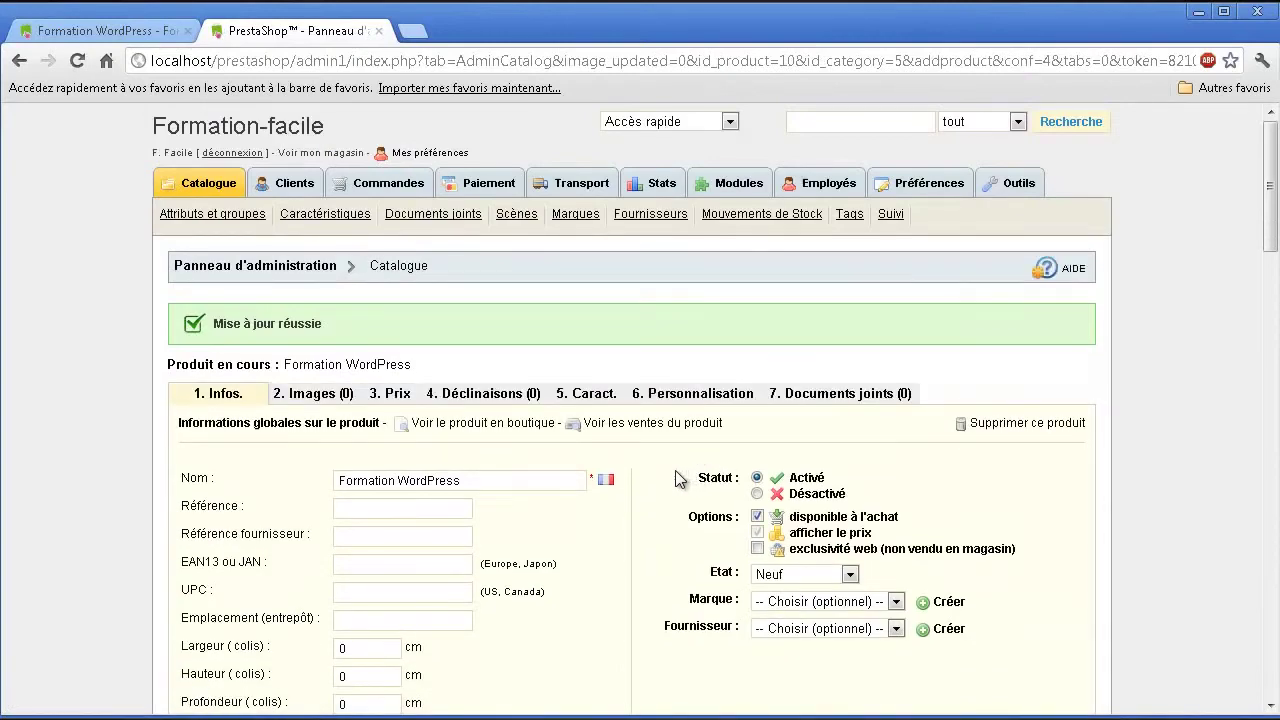
- Choose wp.png from the WordPress uploads folder as a new image for the Formation WordPress product
scroll(668, 480, "down", 3)
scroll(662, 478, "up", 2)
scroll(658, 476, "up", 1)
left_click(307, 396)
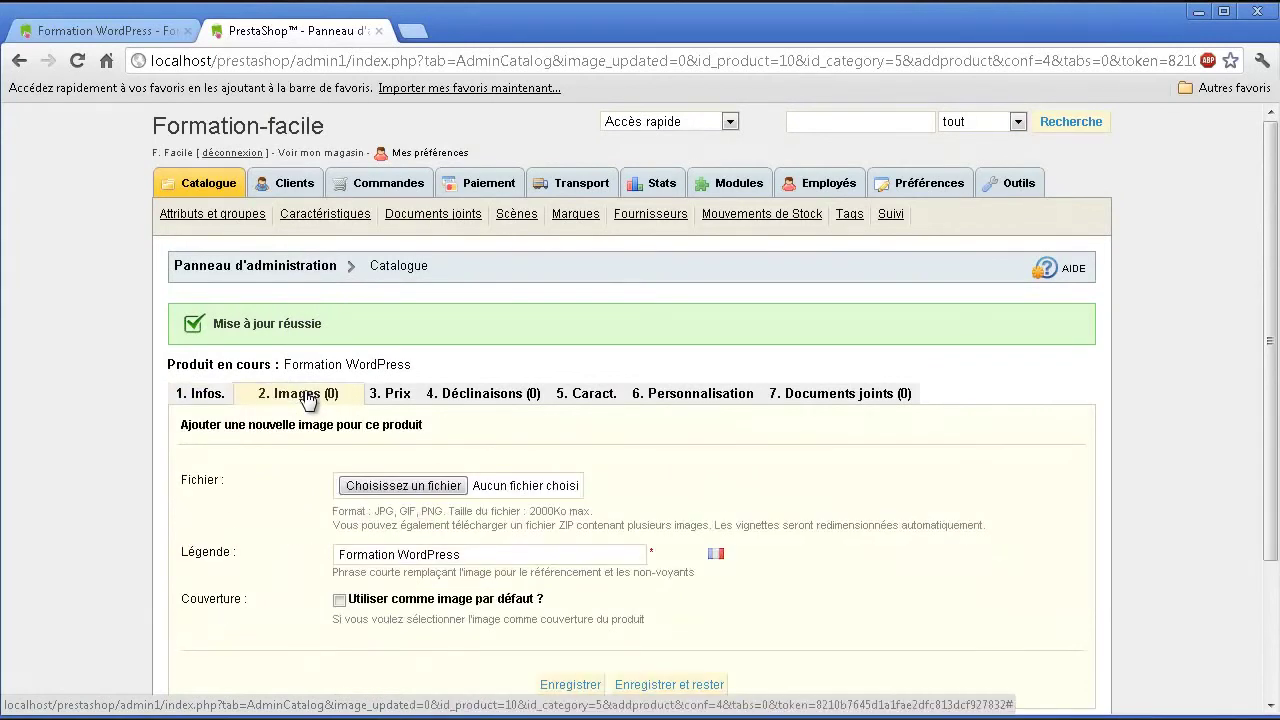
left_click(400, 486)
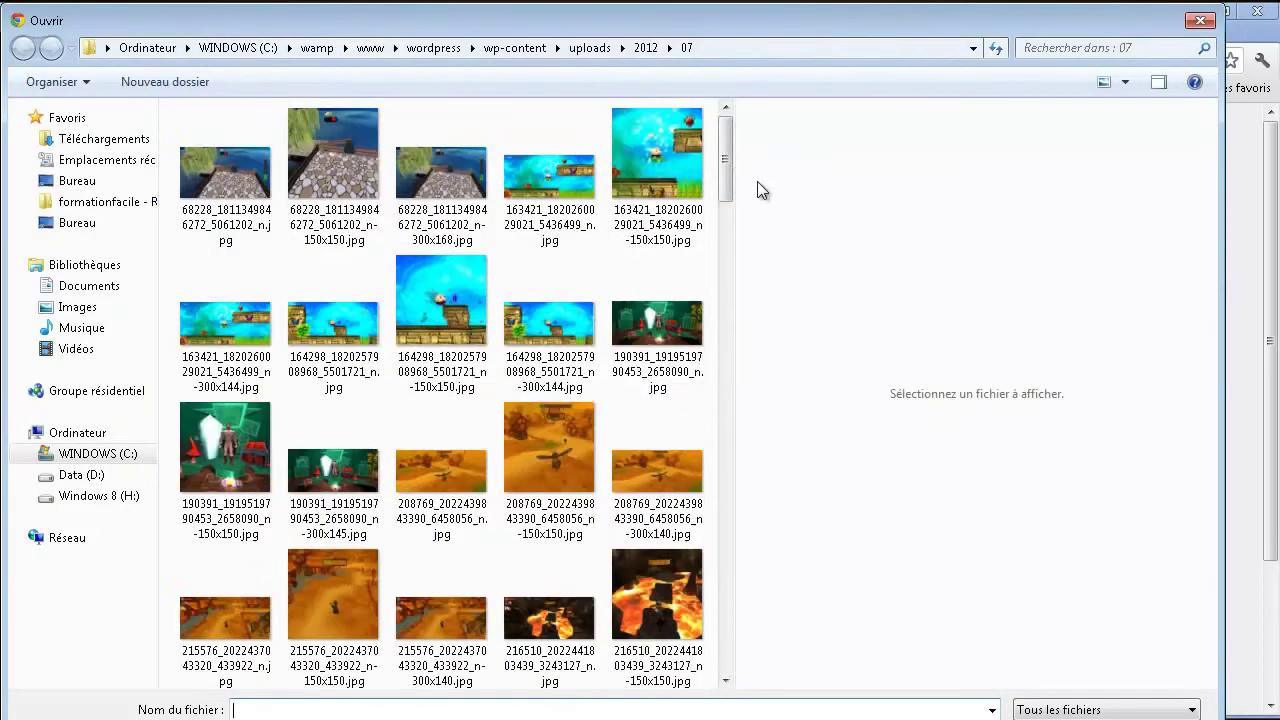
left_click_drag(726, 190, 726, 615)
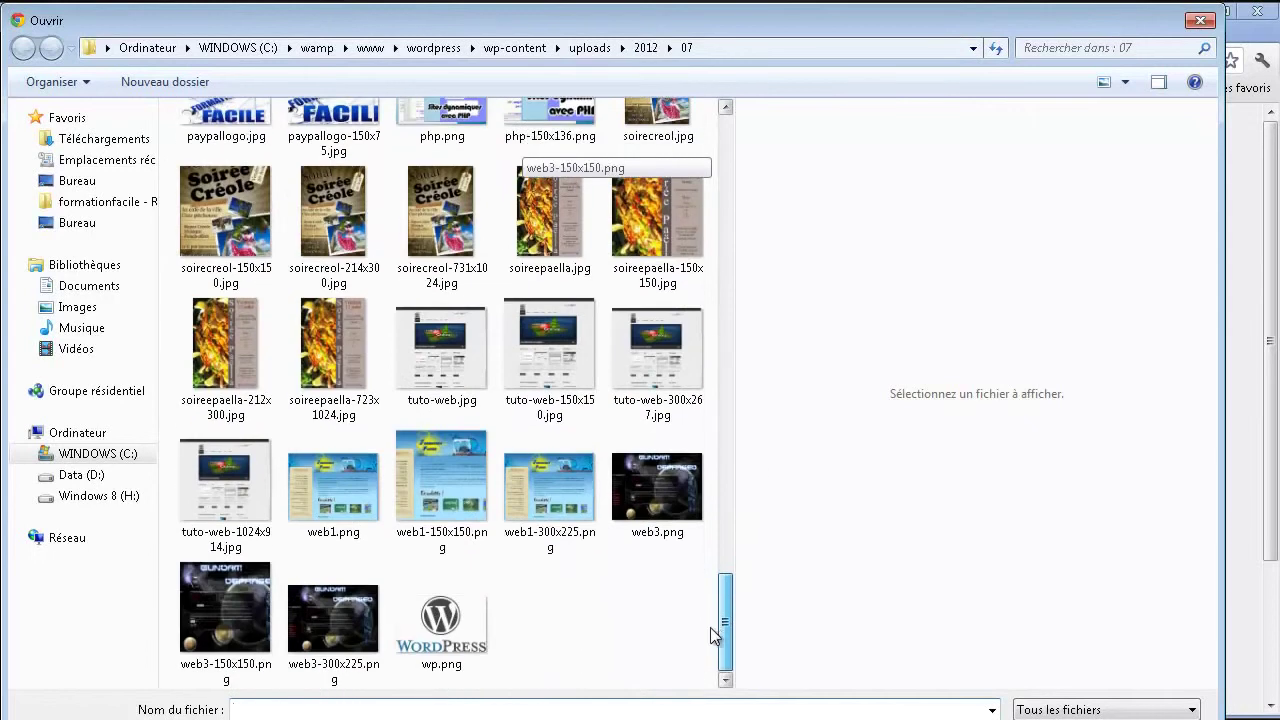
left_click(455, 638)
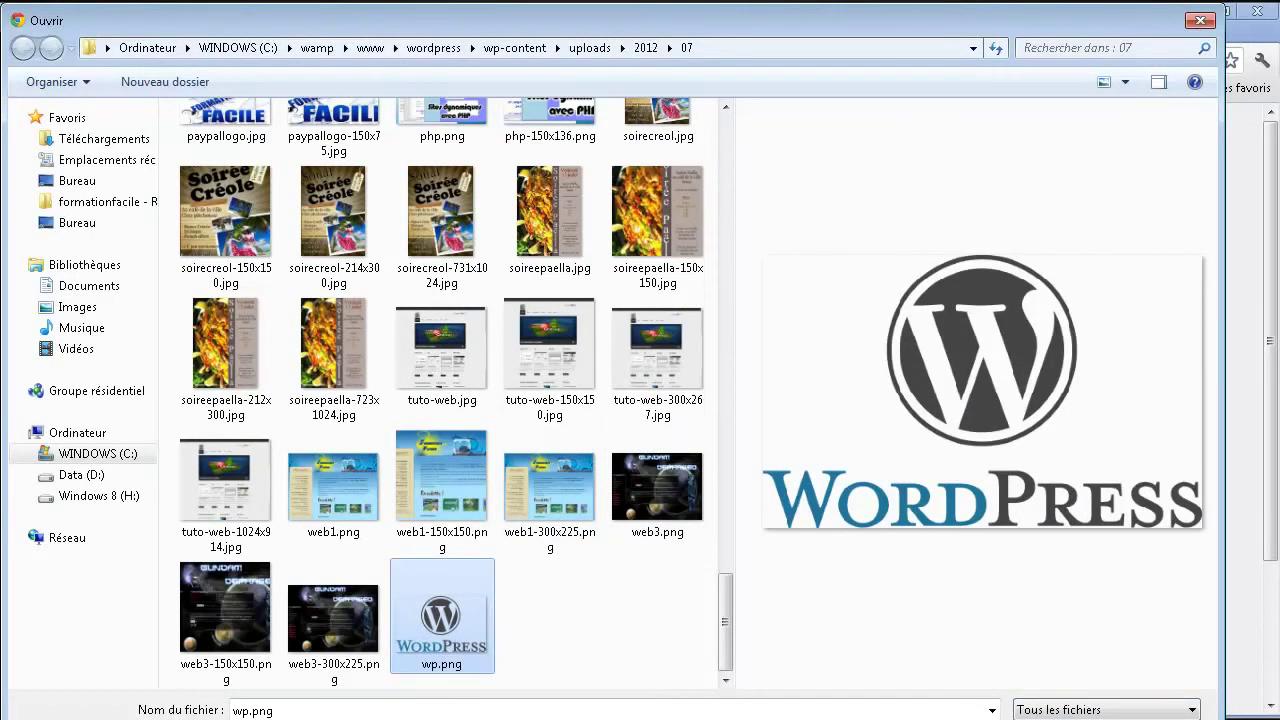
left_click(1058, 719)
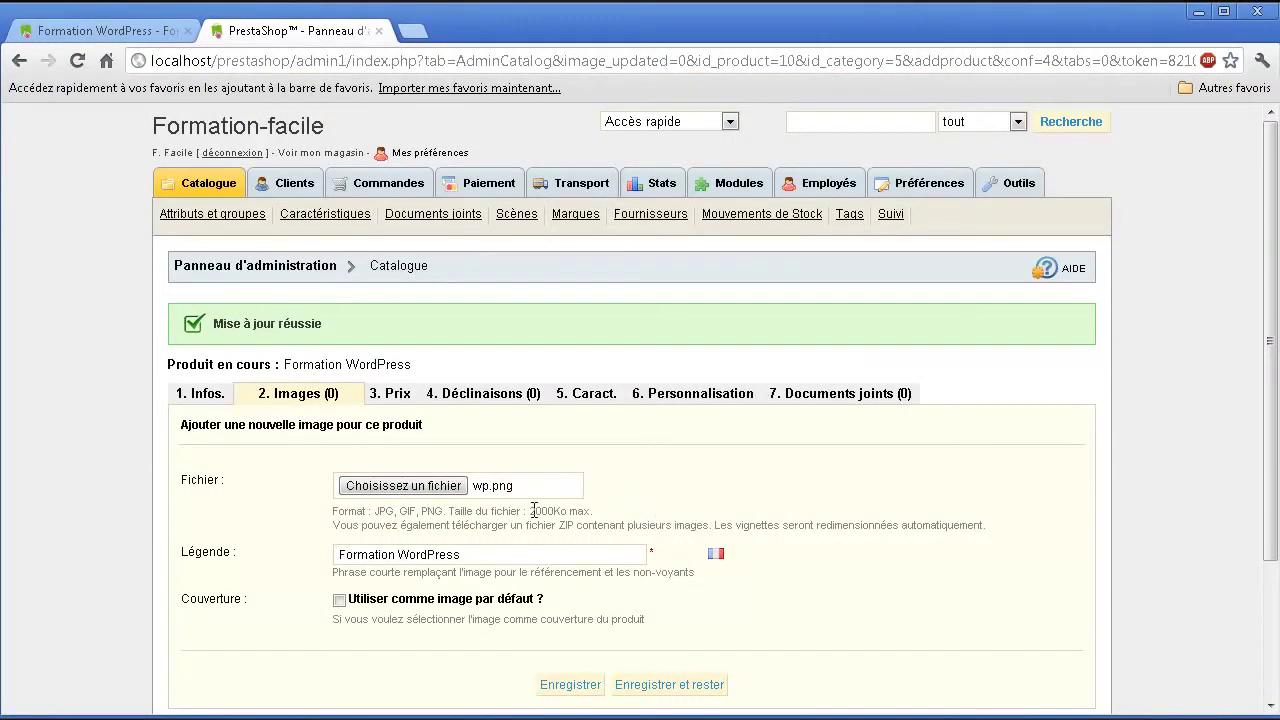
- Make the chosen image the product's default cover and save the product
left_click(339, 600)
scroll(375, 558, "down", 3)
left_click(585, 508)
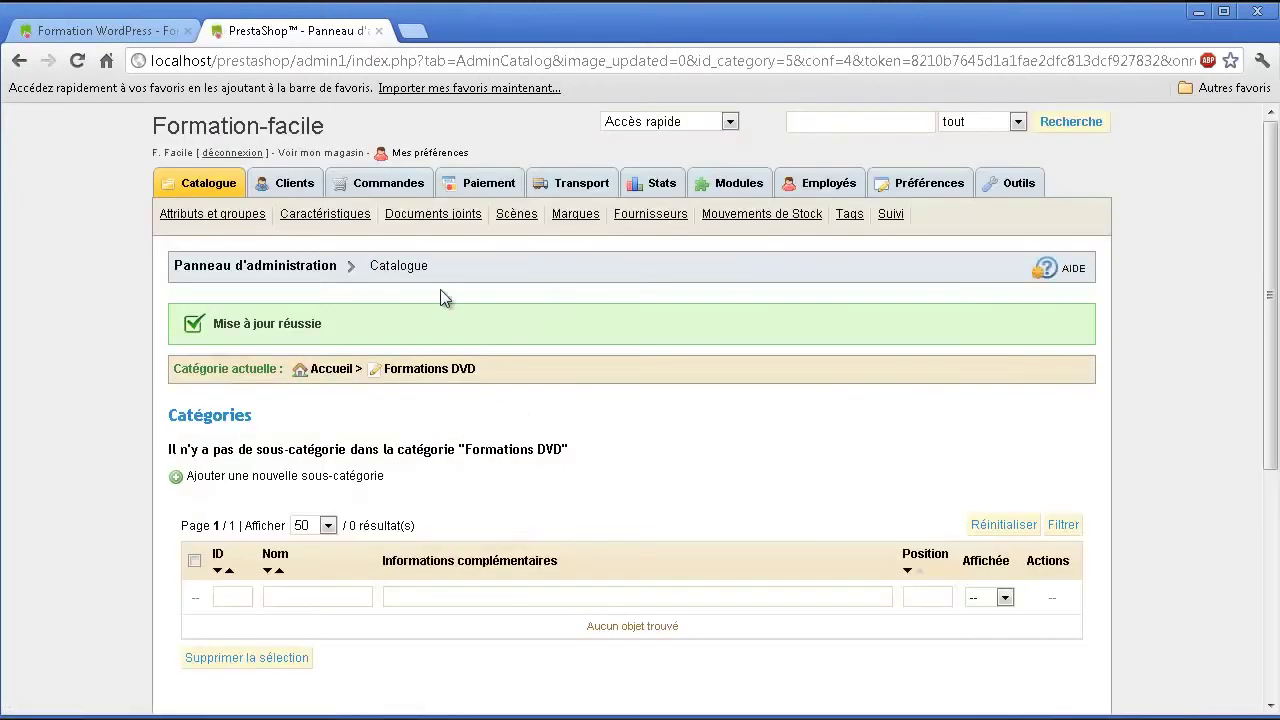
- Reopen Formation WordPress from the Formations DVD category for editing and go through its specific prices to its combinations
scroll(404, 340, "down", 4)
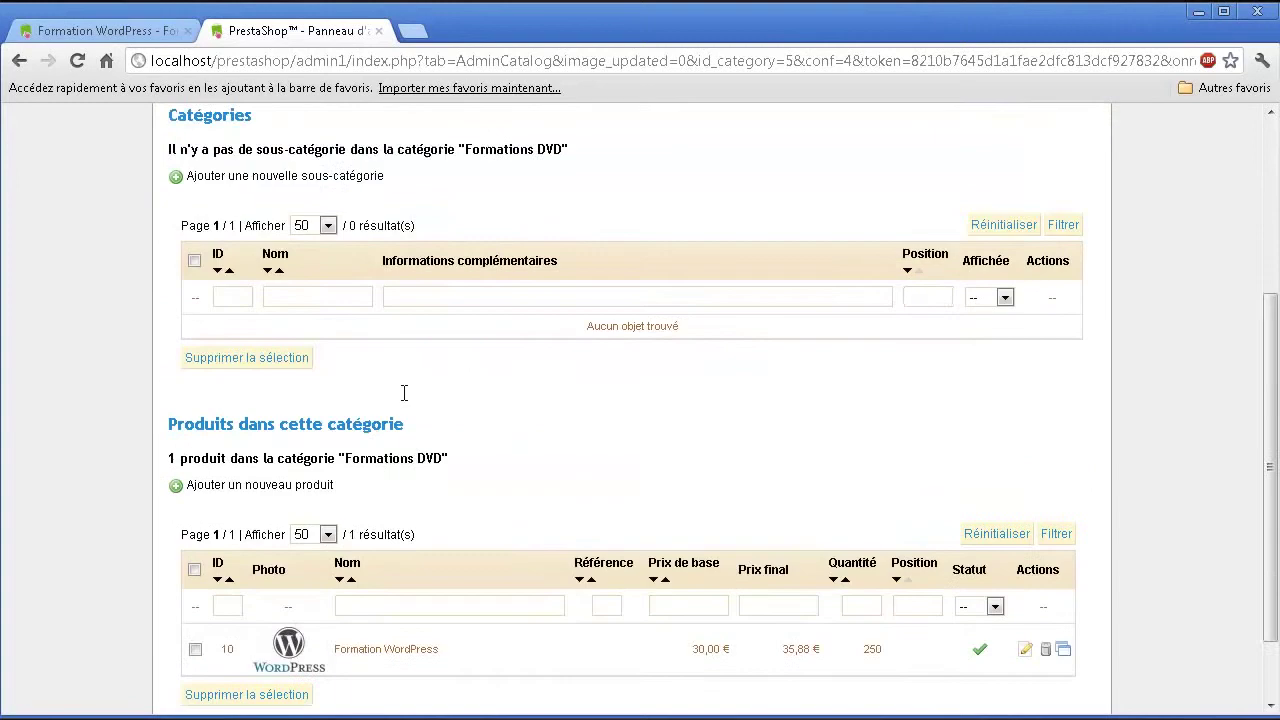
left_click(1025, 559)
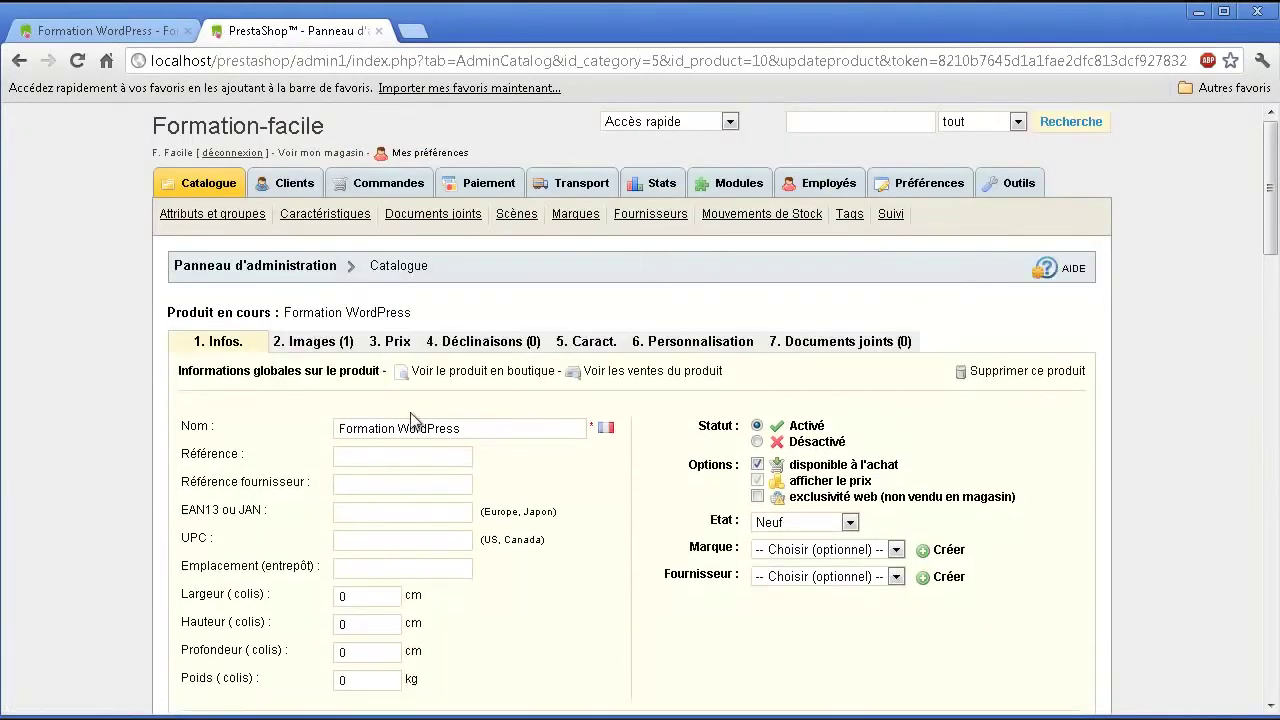
left_click(408, 341)
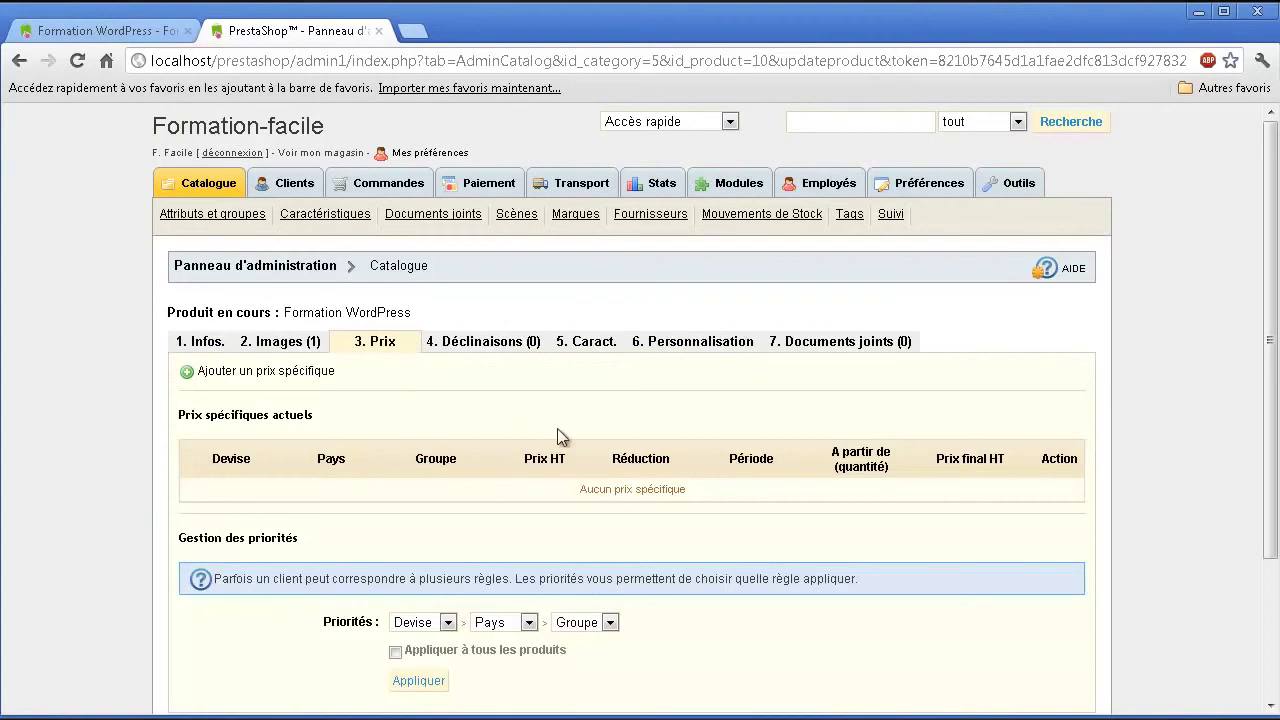
left_click(485, 342)
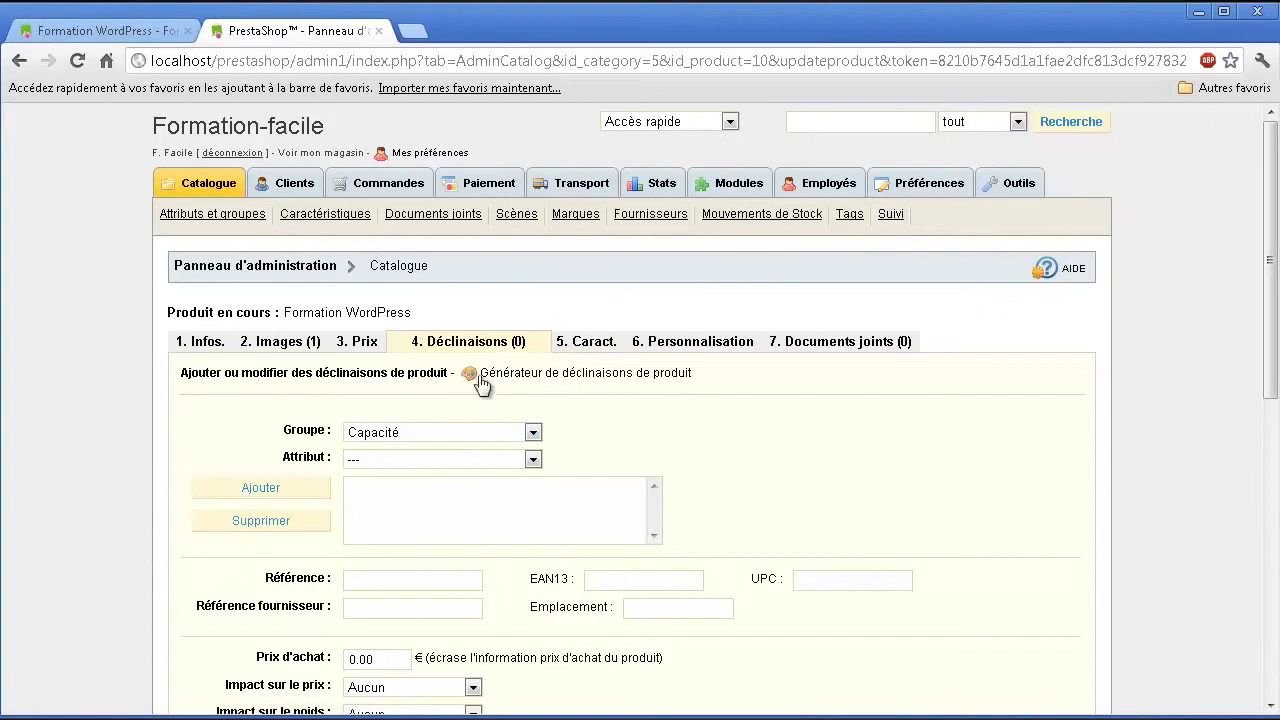
- Check which attribute groups and attributes are available for the product's combinations
left_click(433, 428)
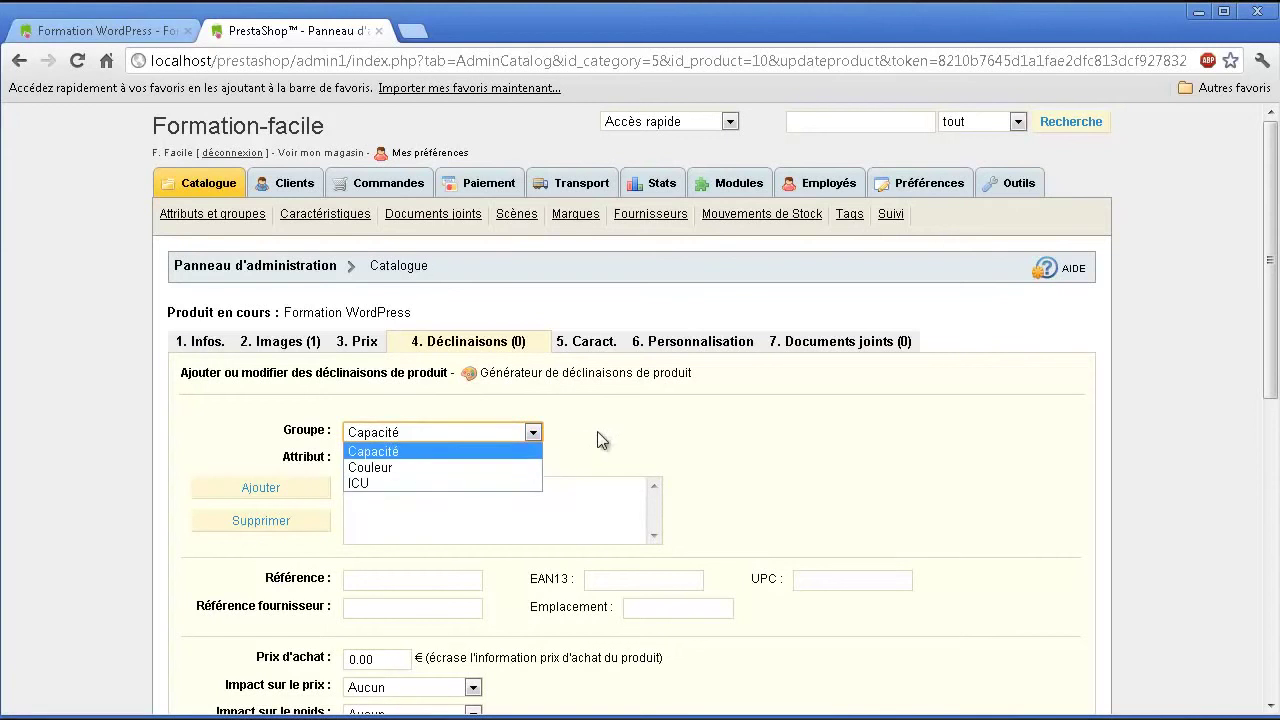
left_click(492, 462)
left_click(617, 410)
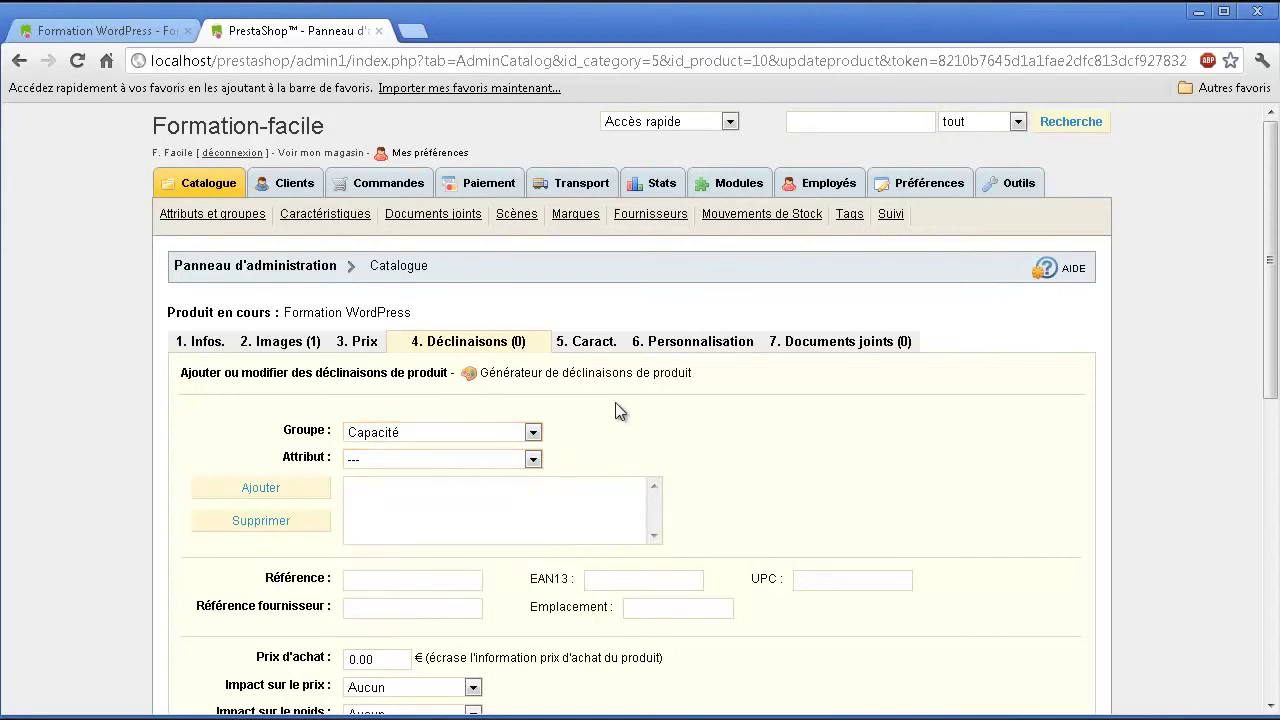
left_click(436, 432)
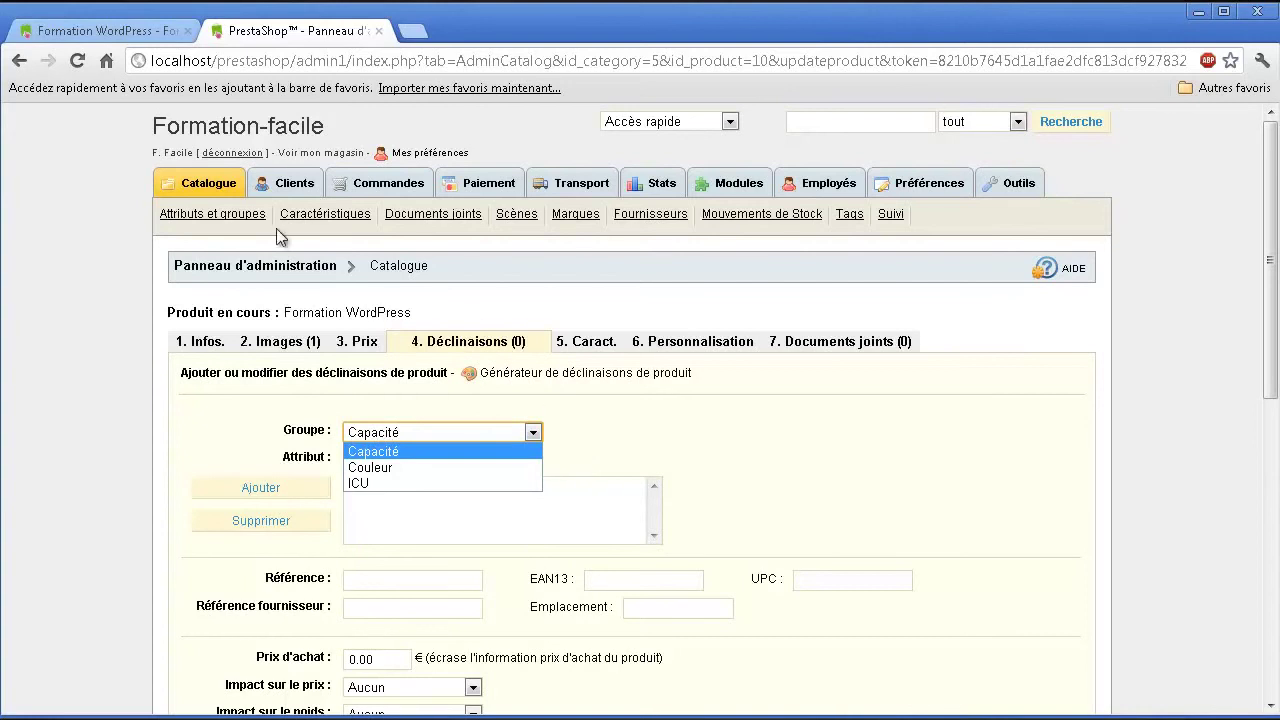
- Open the attributes and groups page in a separate browser tab and start a new attribute group
middle_click(218, 220)
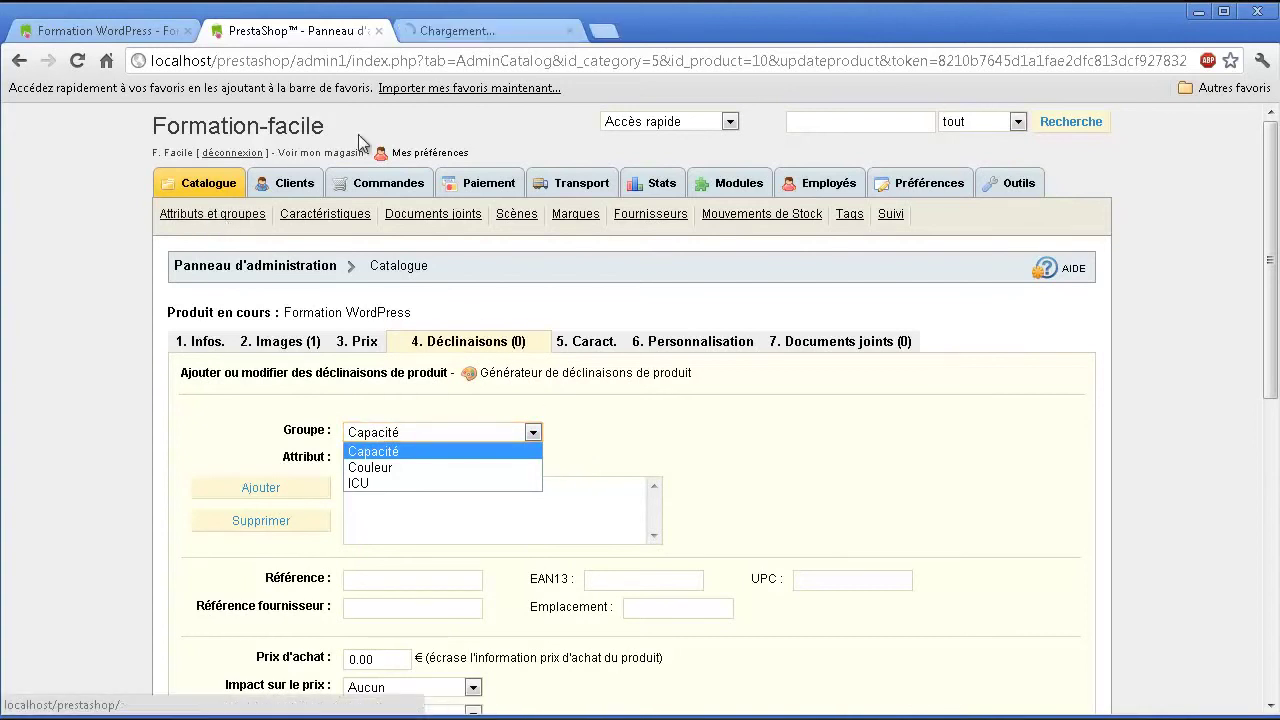
left_click(440, 30)
scroll(330, 440, "down", 1)
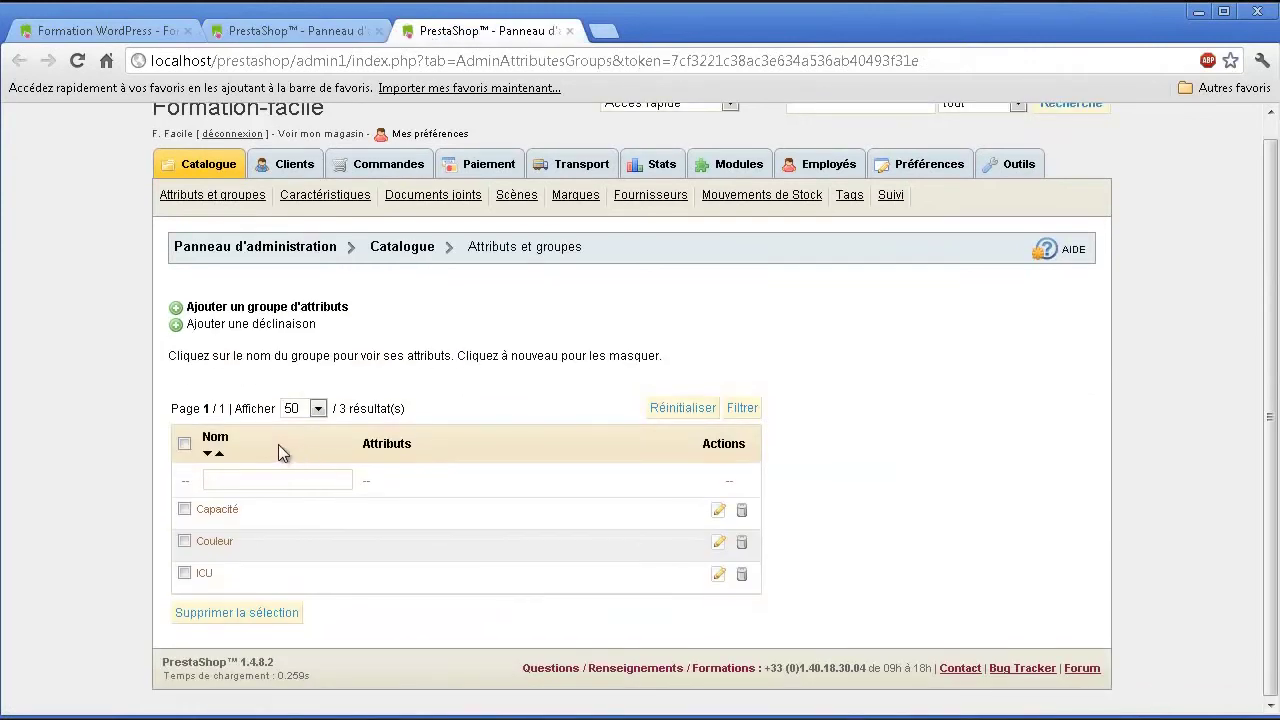
left_click(325, 312)
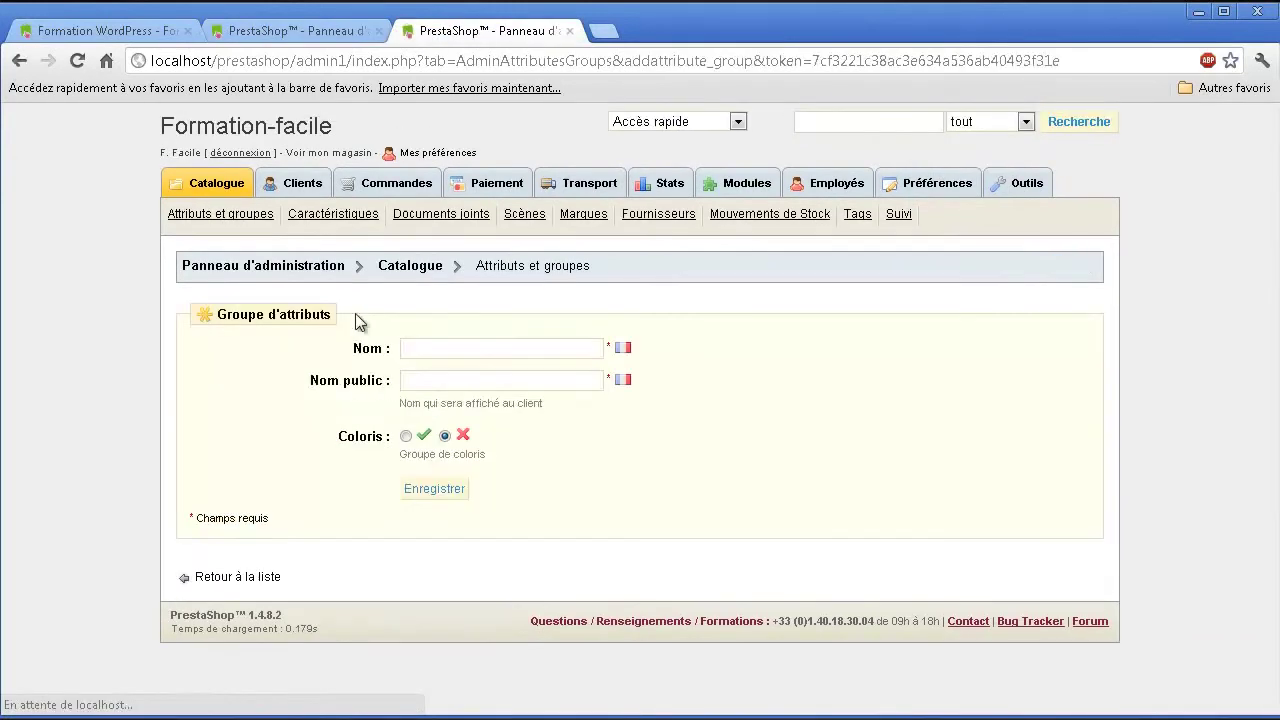
- Enter Version as both the name and public name of the attribute group and save it
left_click(420, 350)
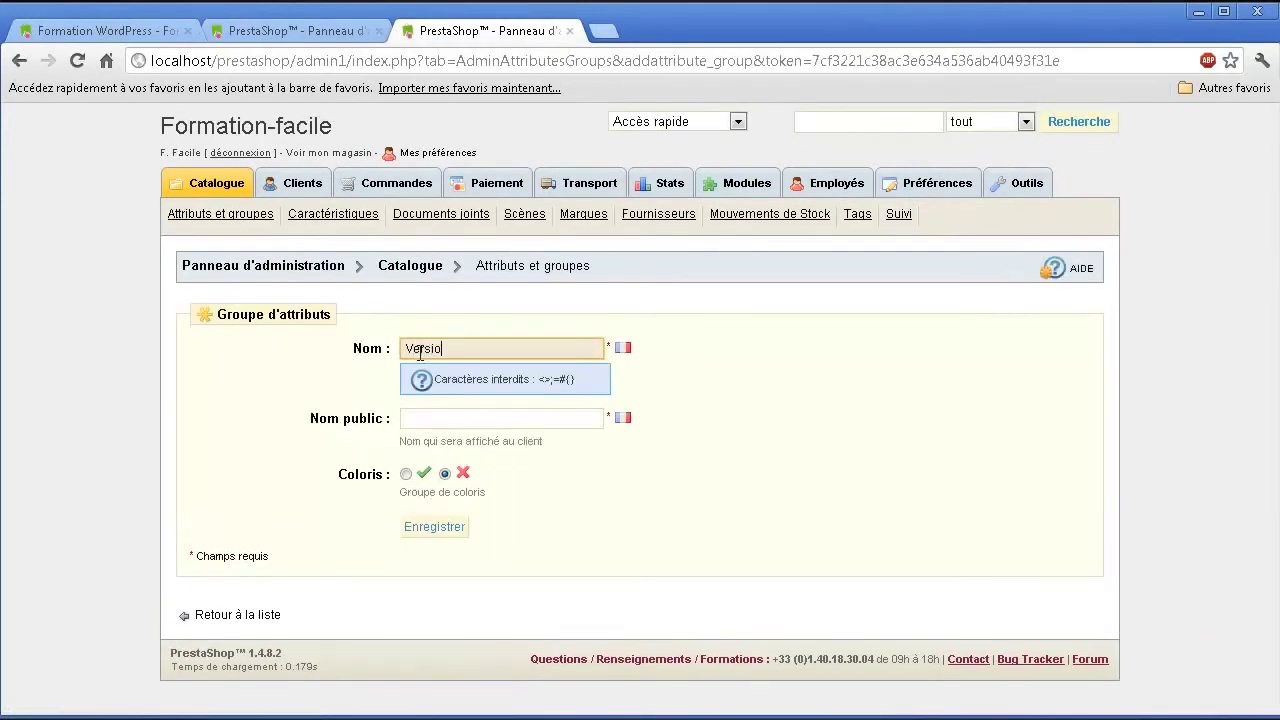
type("Version")
left_click(498, 397)
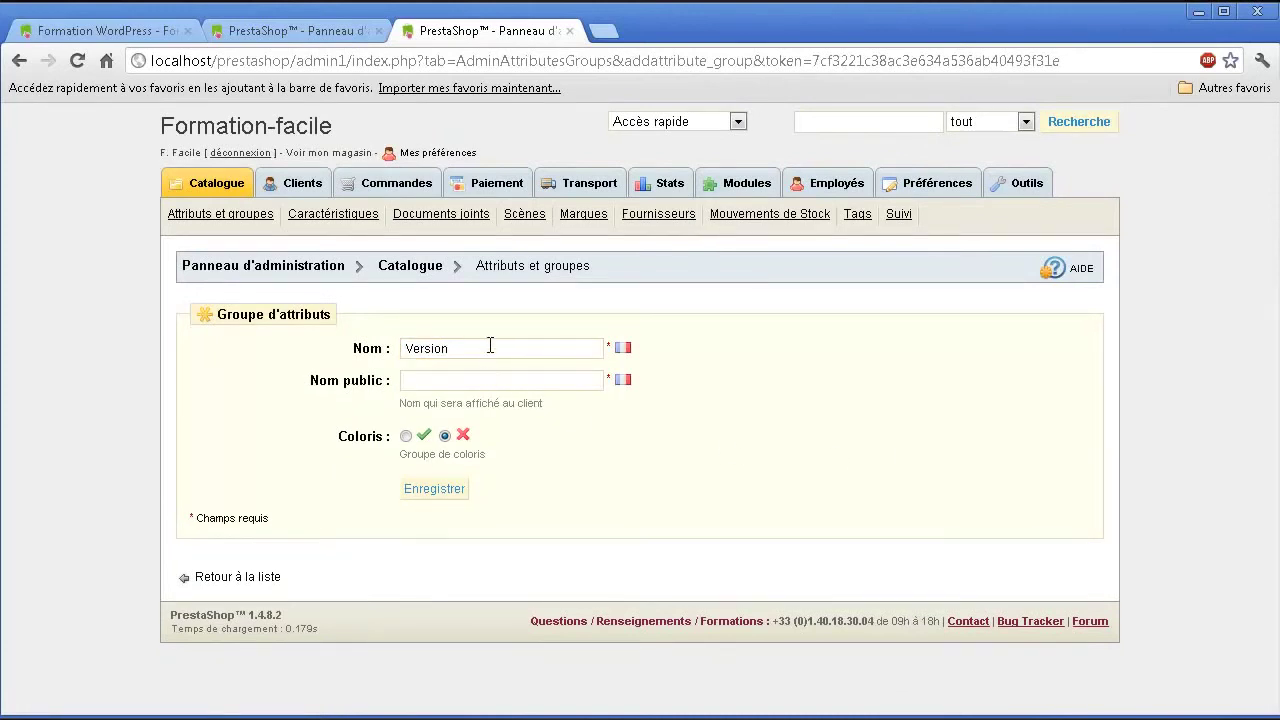
double_click(490, 347)
key("ctrl+c")
left_click(471, 410)
key("ctrl+v")
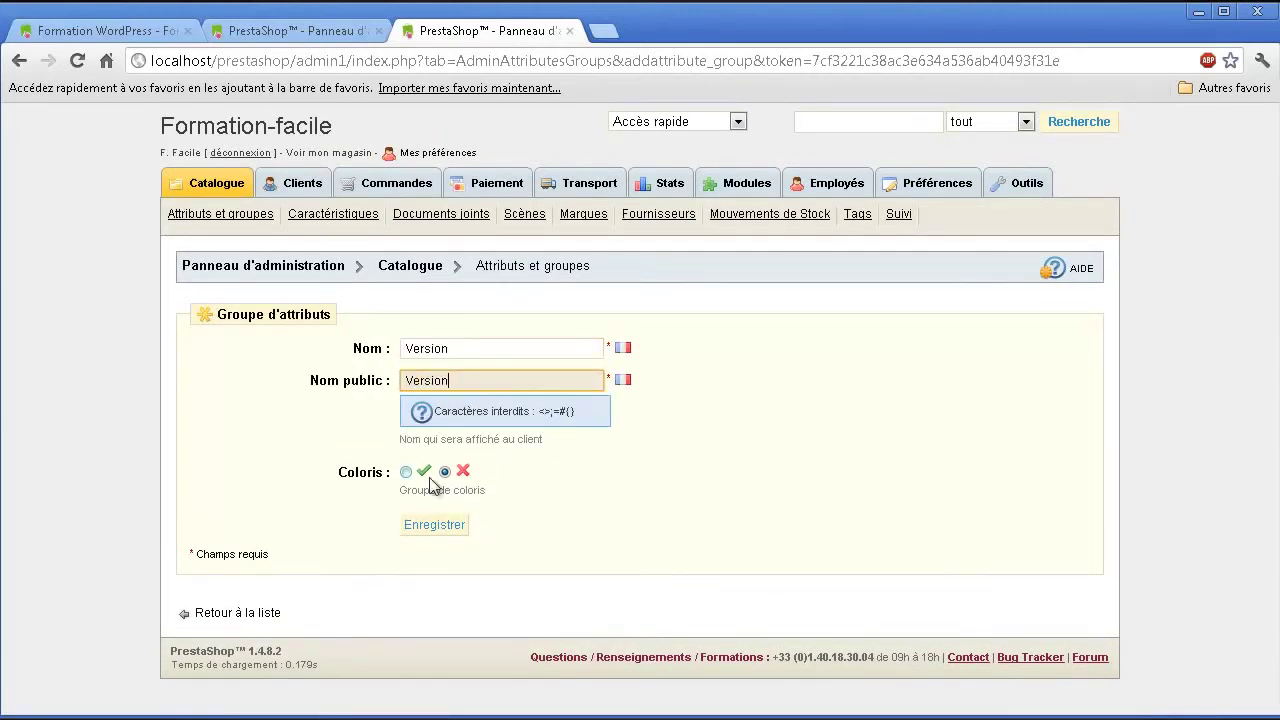
left_click(450, 538)
left_click(428, 487)
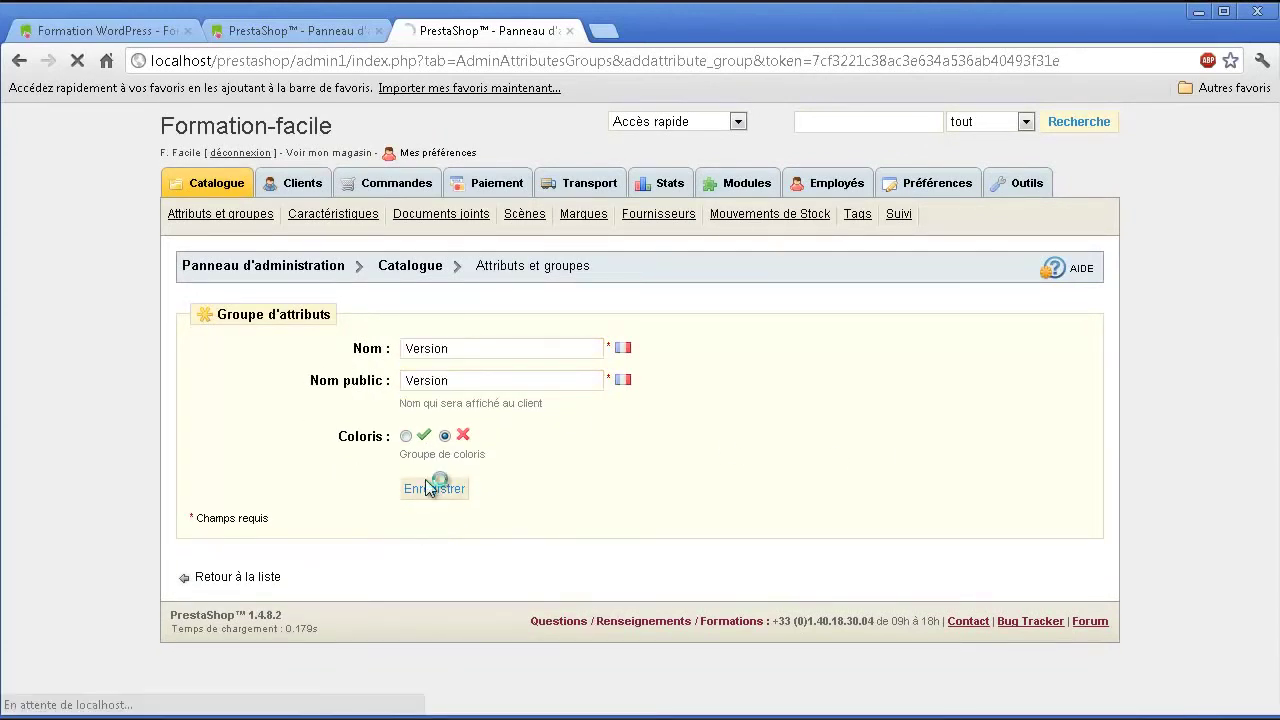
- Check the attributes listed under the Version group and open the group's settings
scroll(340, 514, "down", 2)
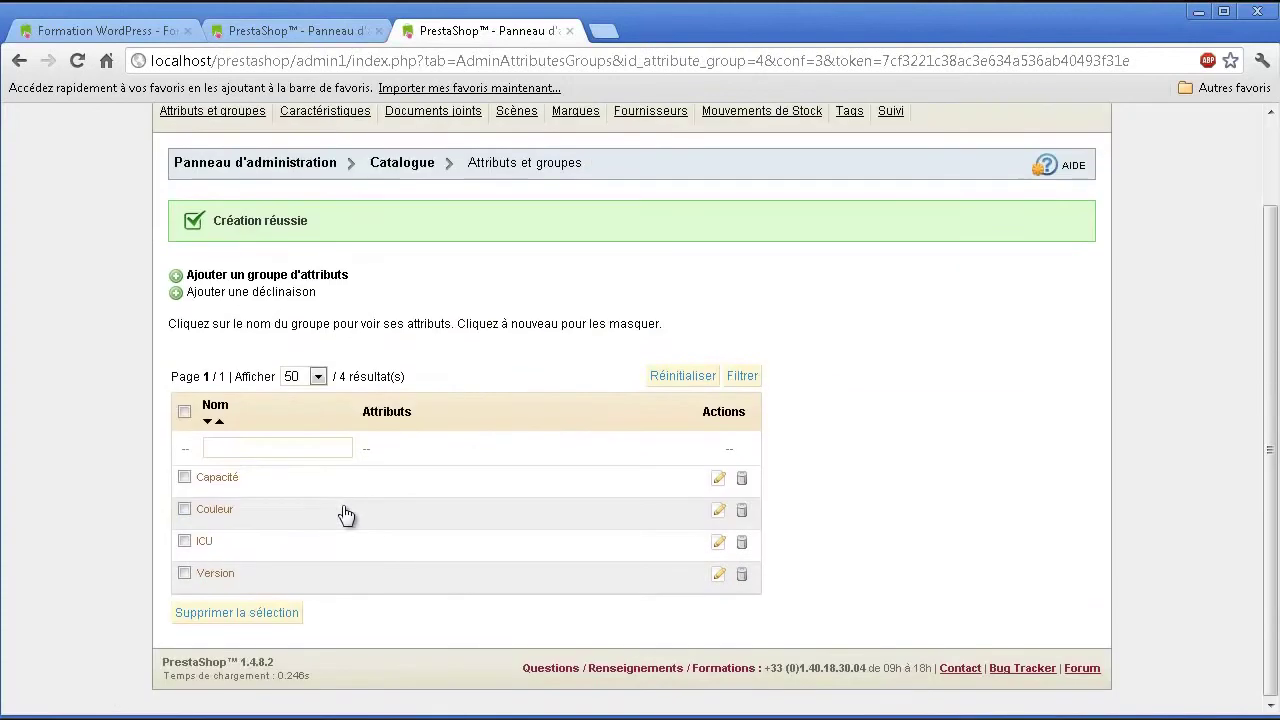
left_click(222, 574)
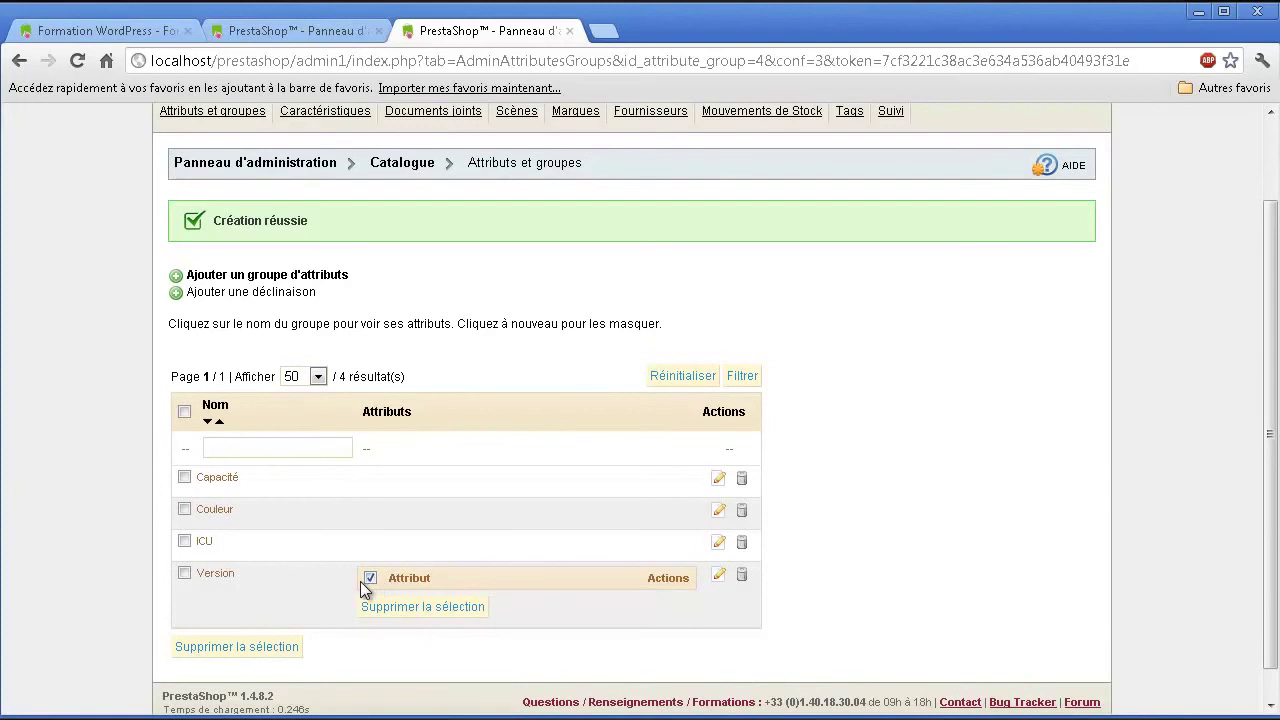
left_click(718, 575)
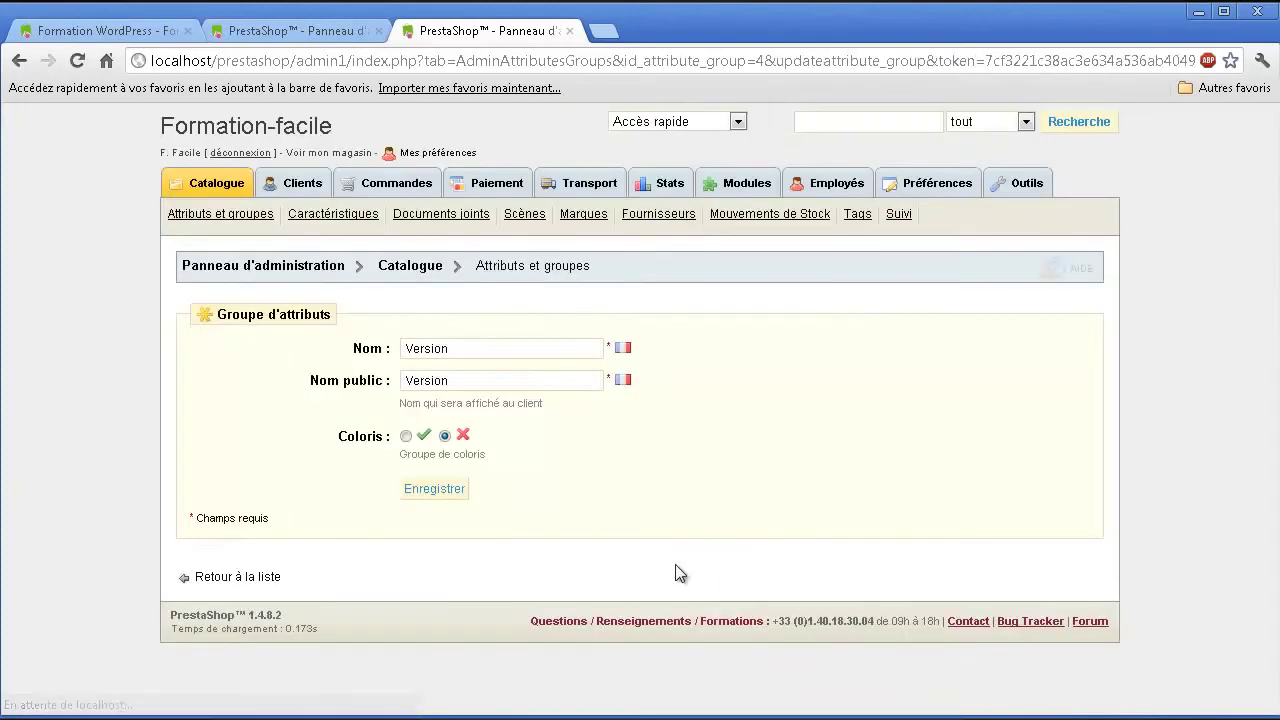
- Return to the Formation WordPress editor, reload it and check the attribute groups offered for its combinations
left_click(310, 30)
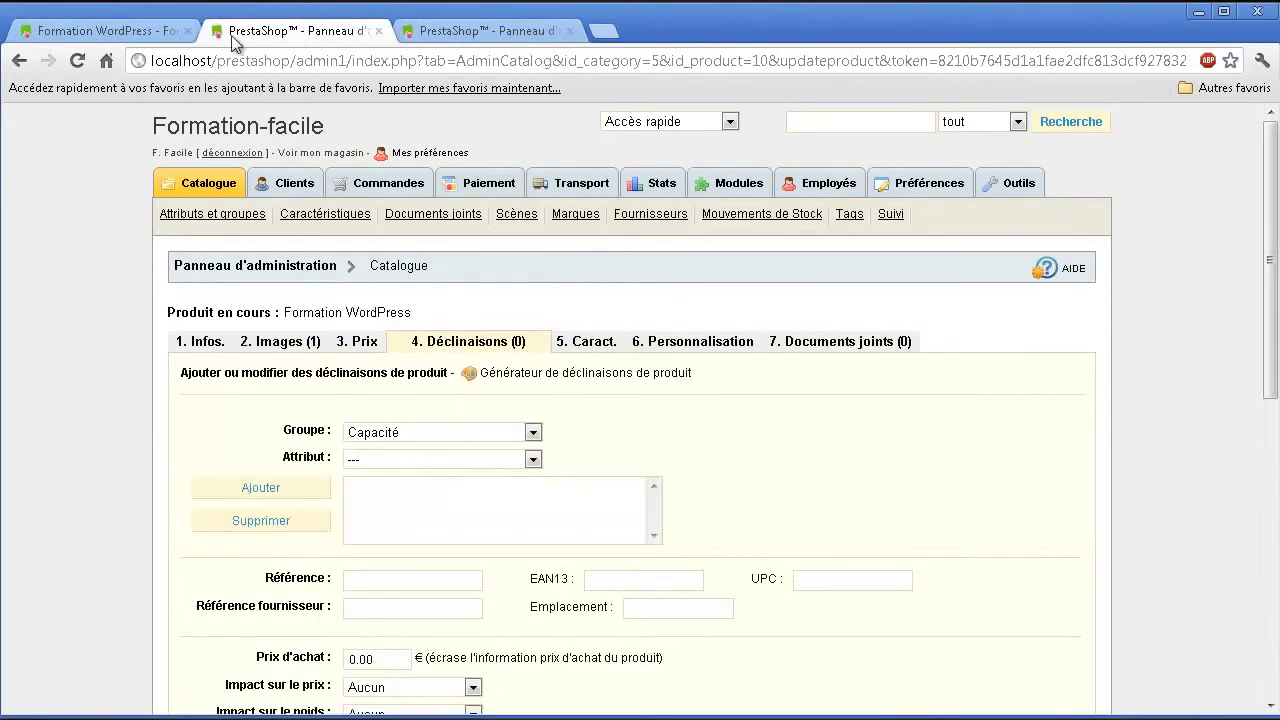
left_click(77, 62)
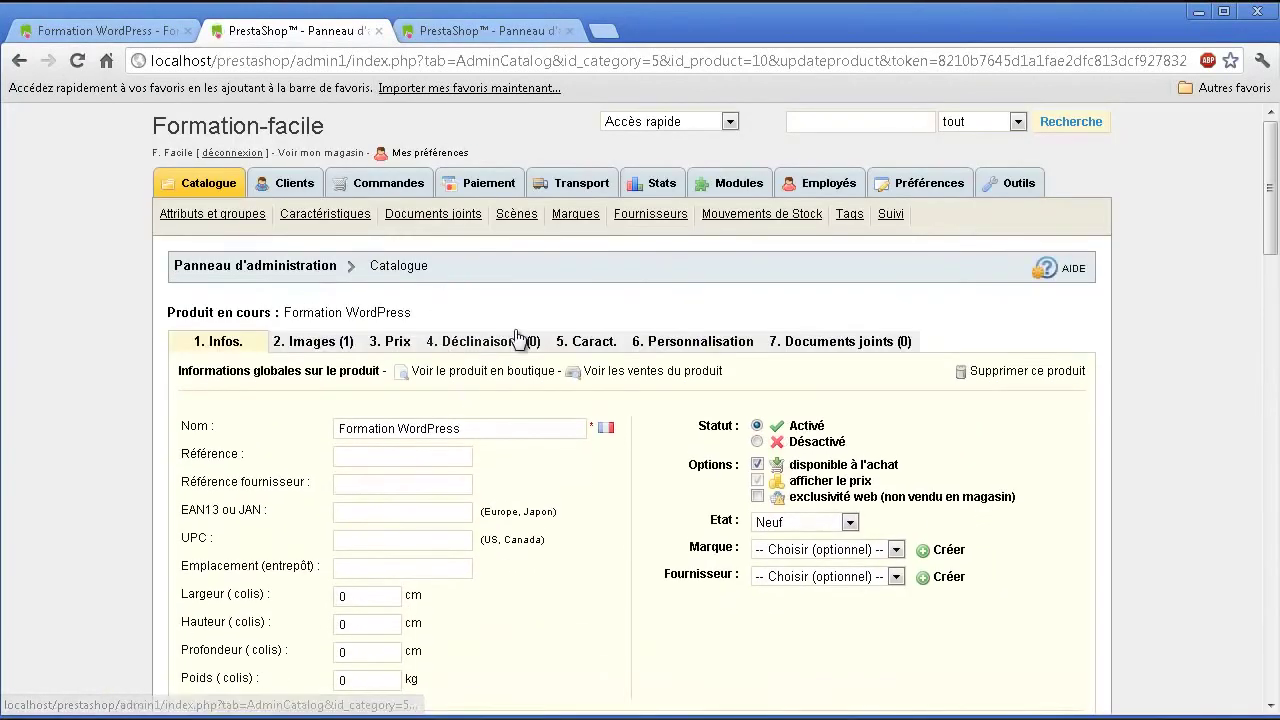
left_click(500, 342)
left_click(410, 428)
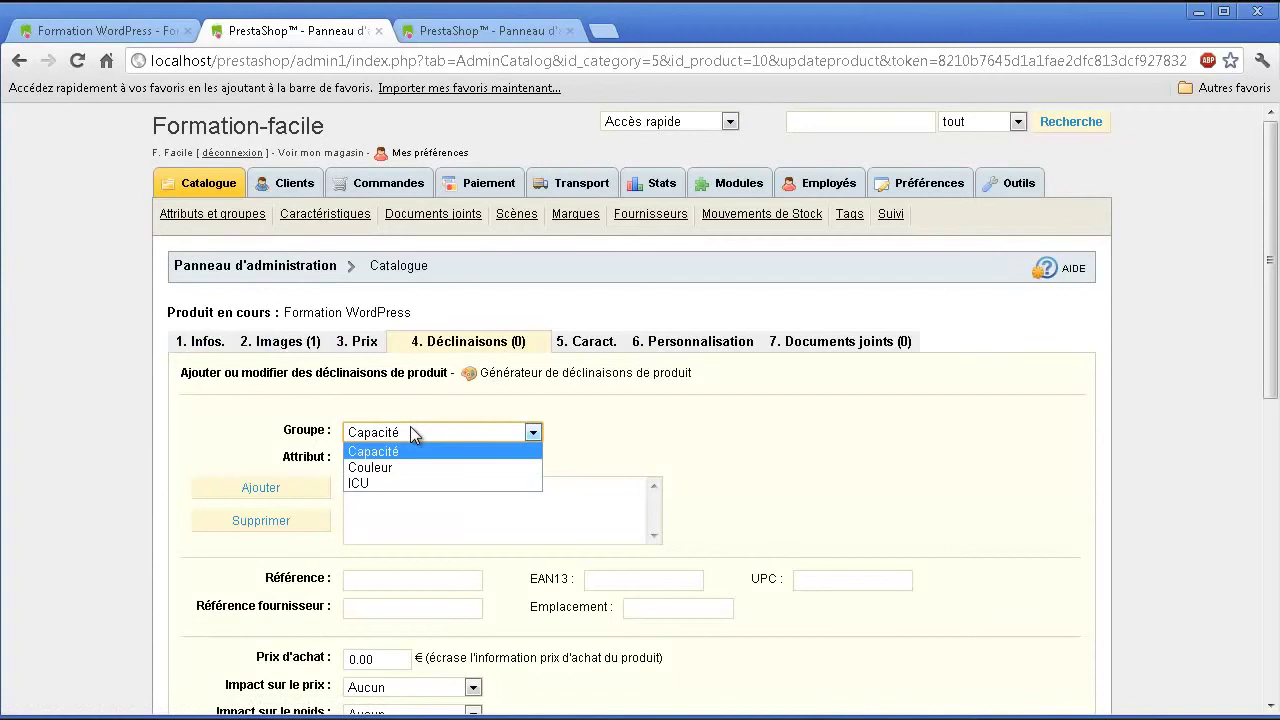
left_click(410, 428)
- On the attributes and groups page, add an attribute named 3 to the Version group and save it
left_click(453, 33)
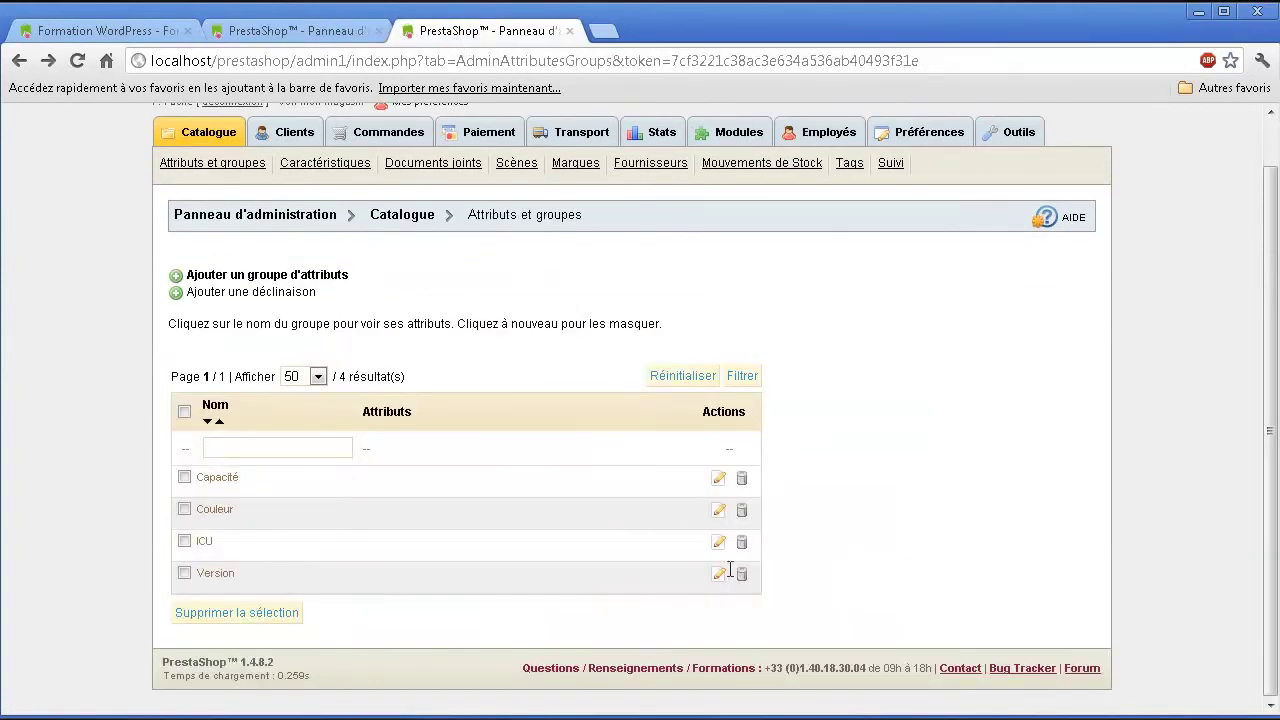
left_click(304, 294)
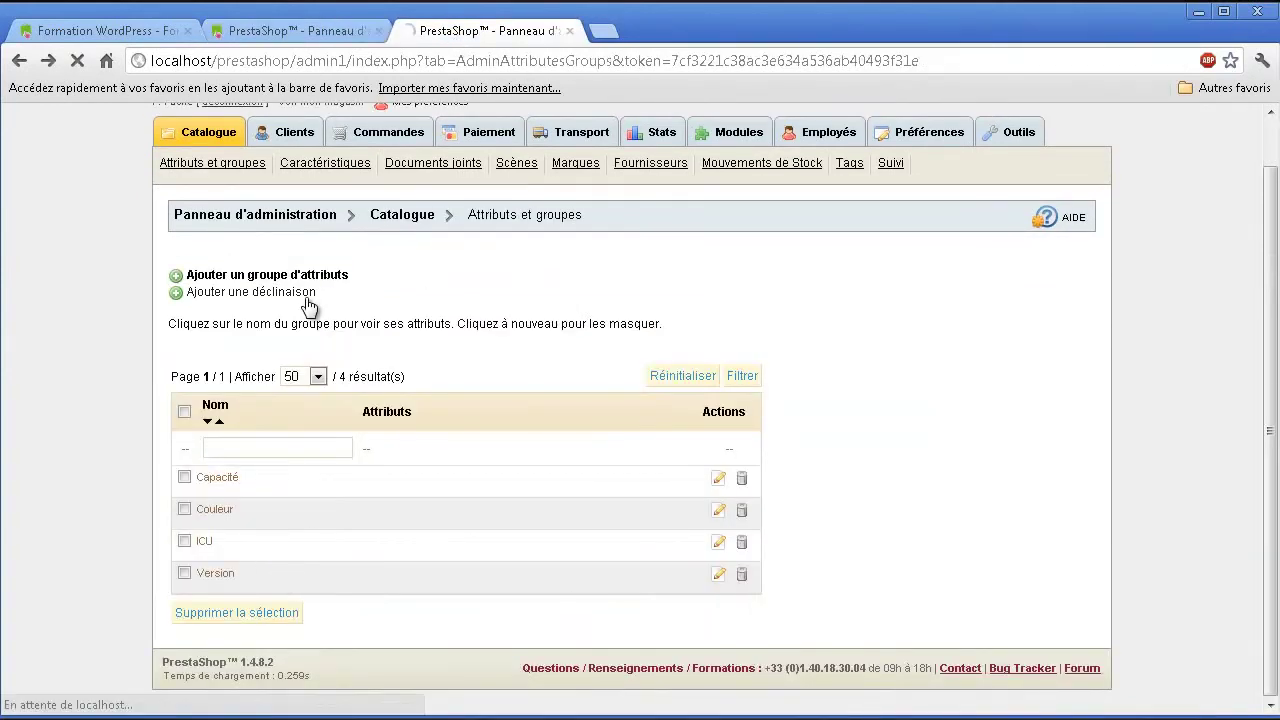
left_click(443, 382)
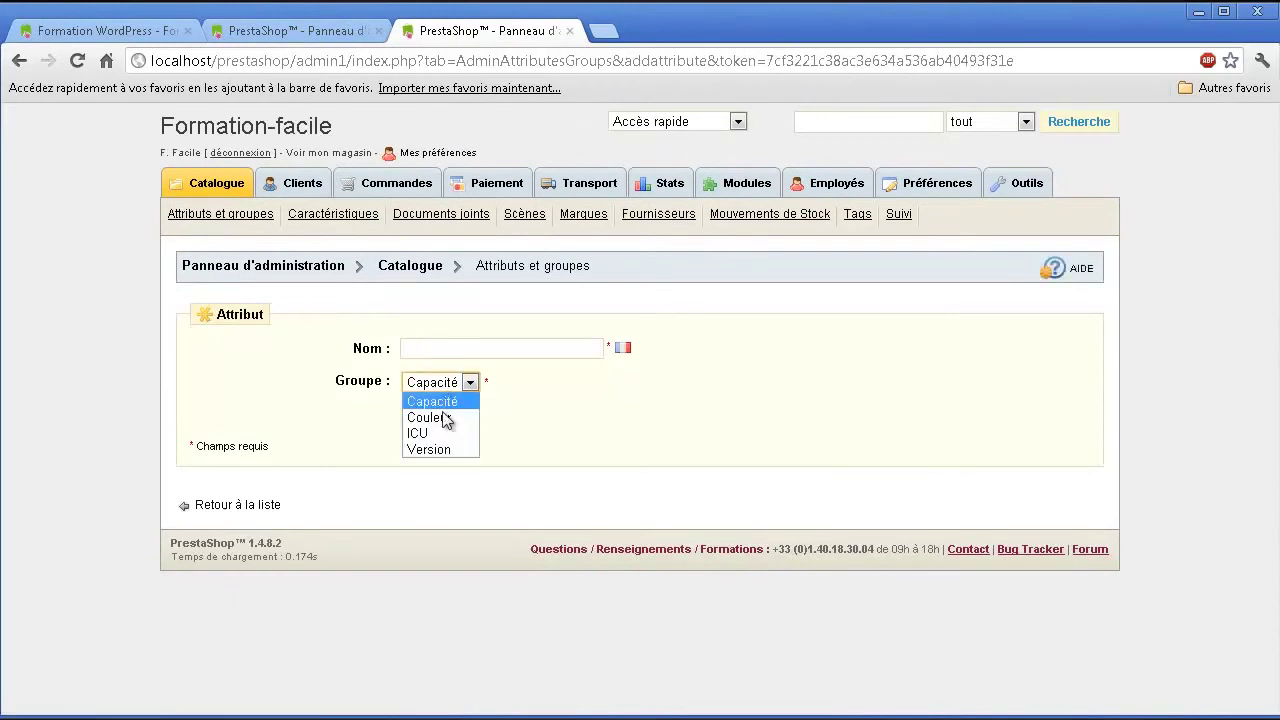
left_click(437, 449)
left_click(441, 346)
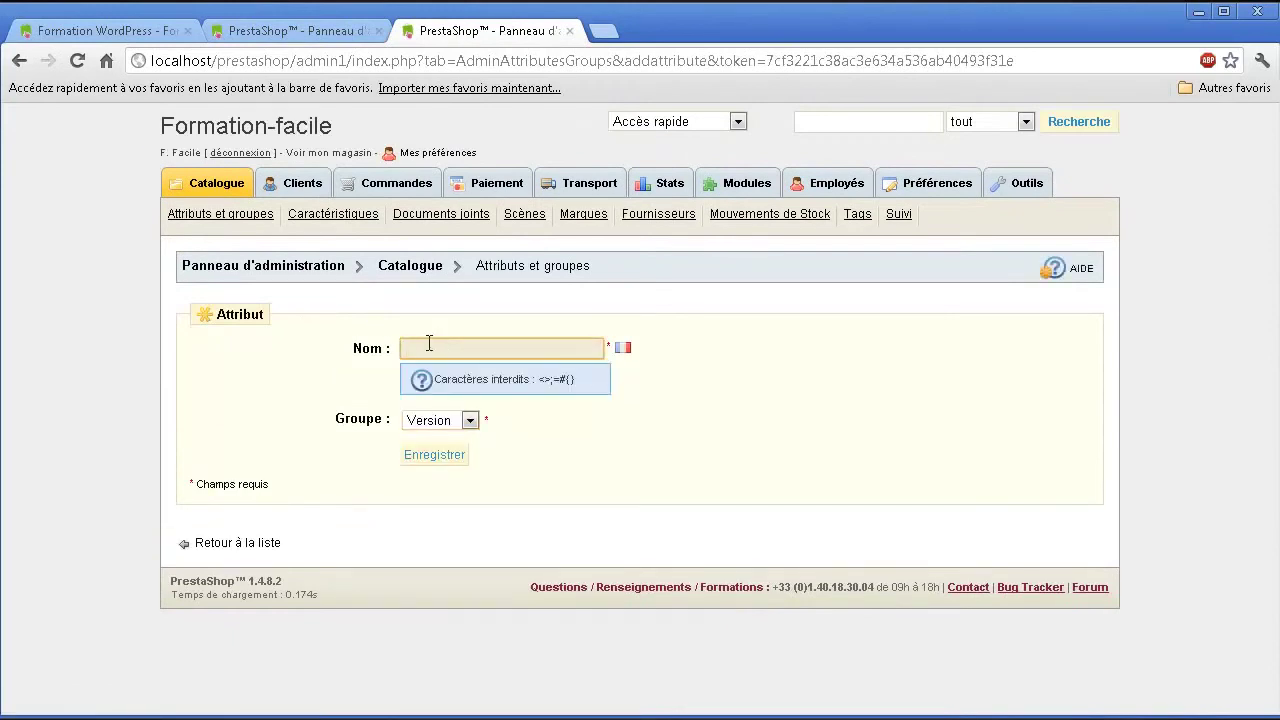
left_click(452, 461)
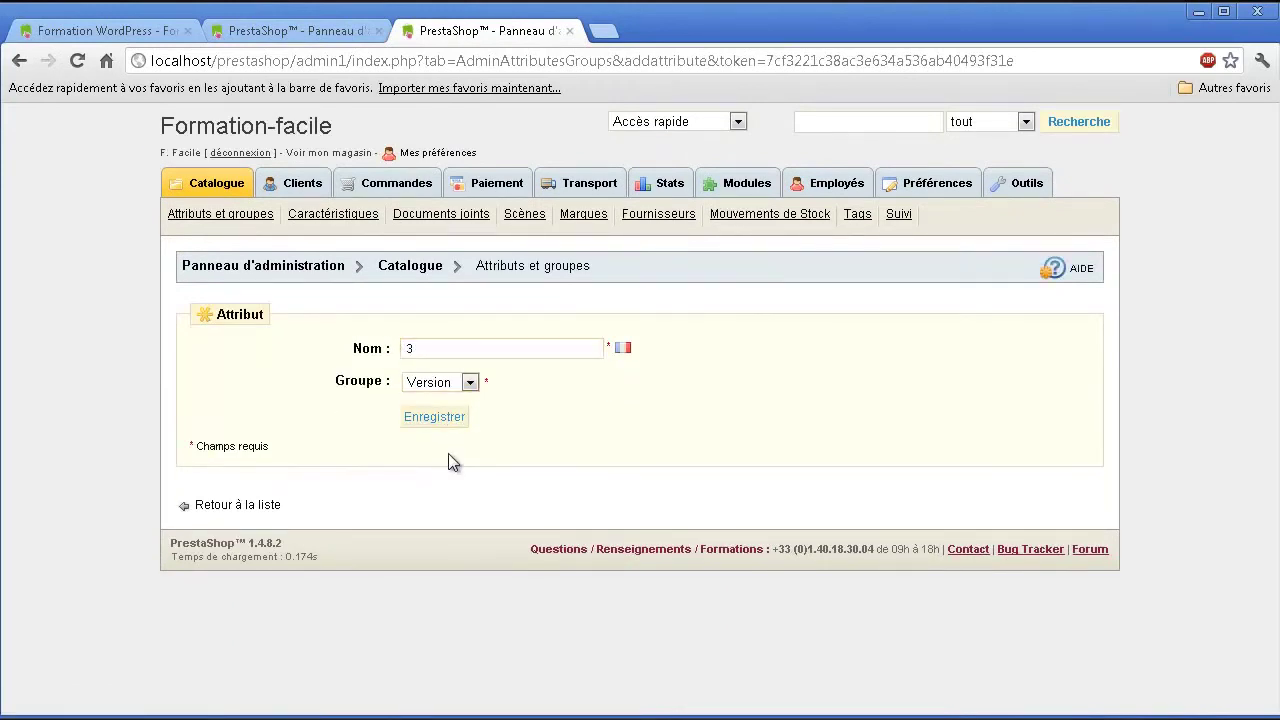
left_click(449, 424)
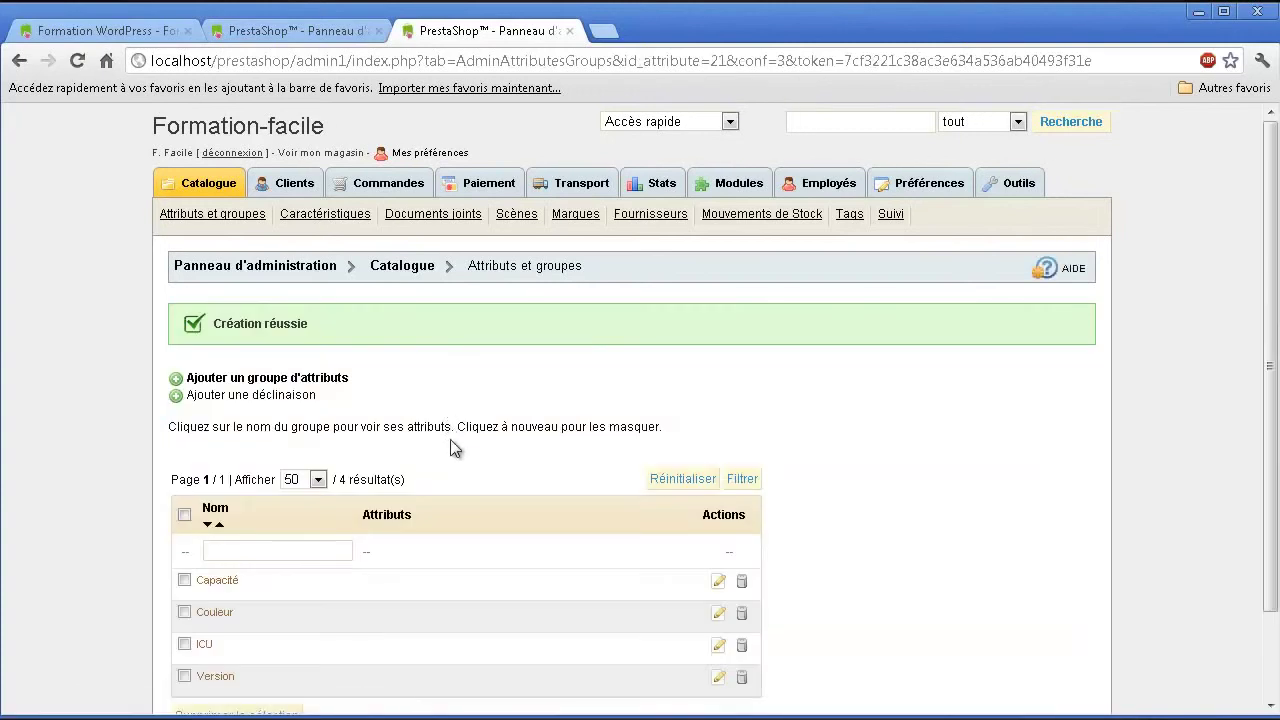
- Reload the Formation WordPress editor and choose the Version group with attribute 3 for a new combination
left_click(290, 31)
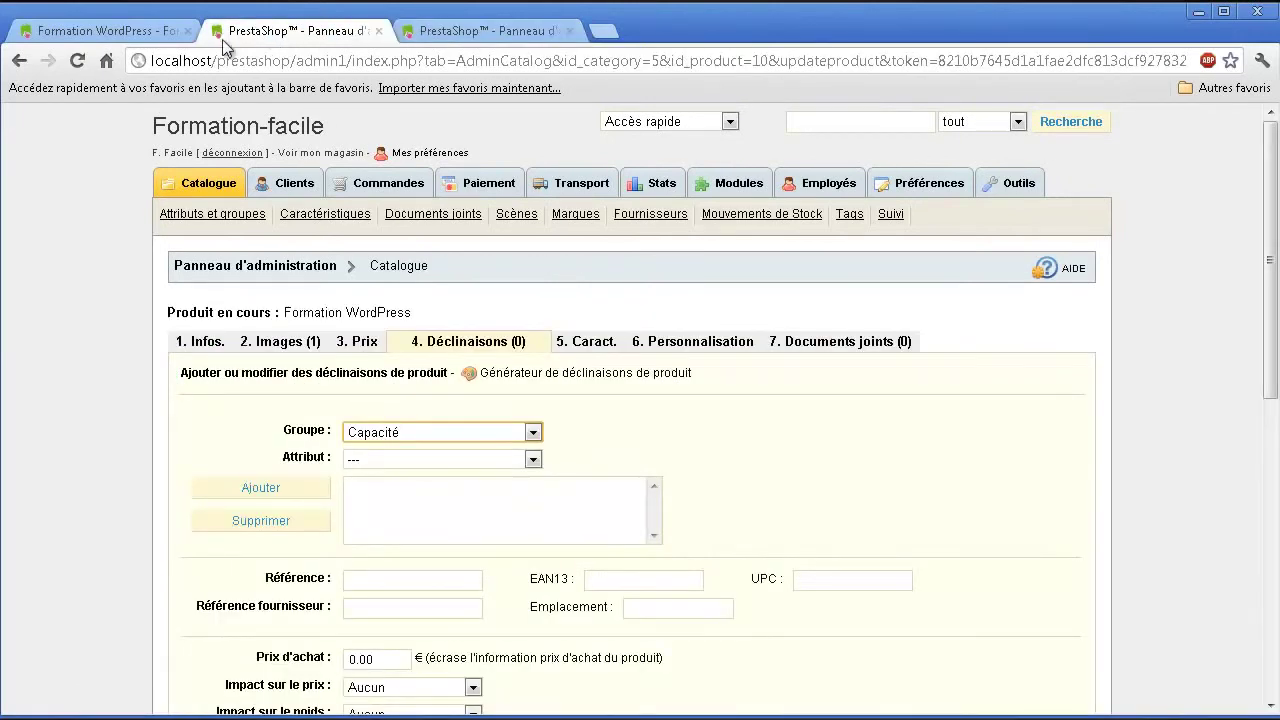
left_click(80, 60)
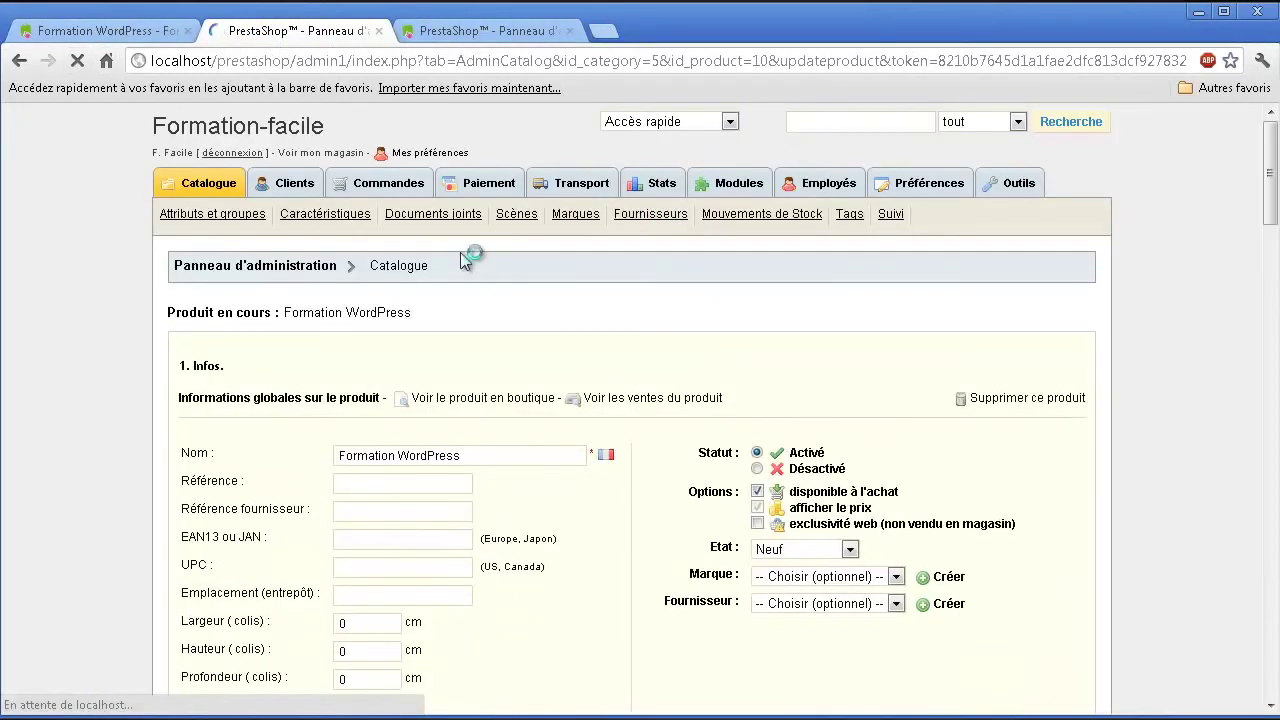
left_click(476, 341)
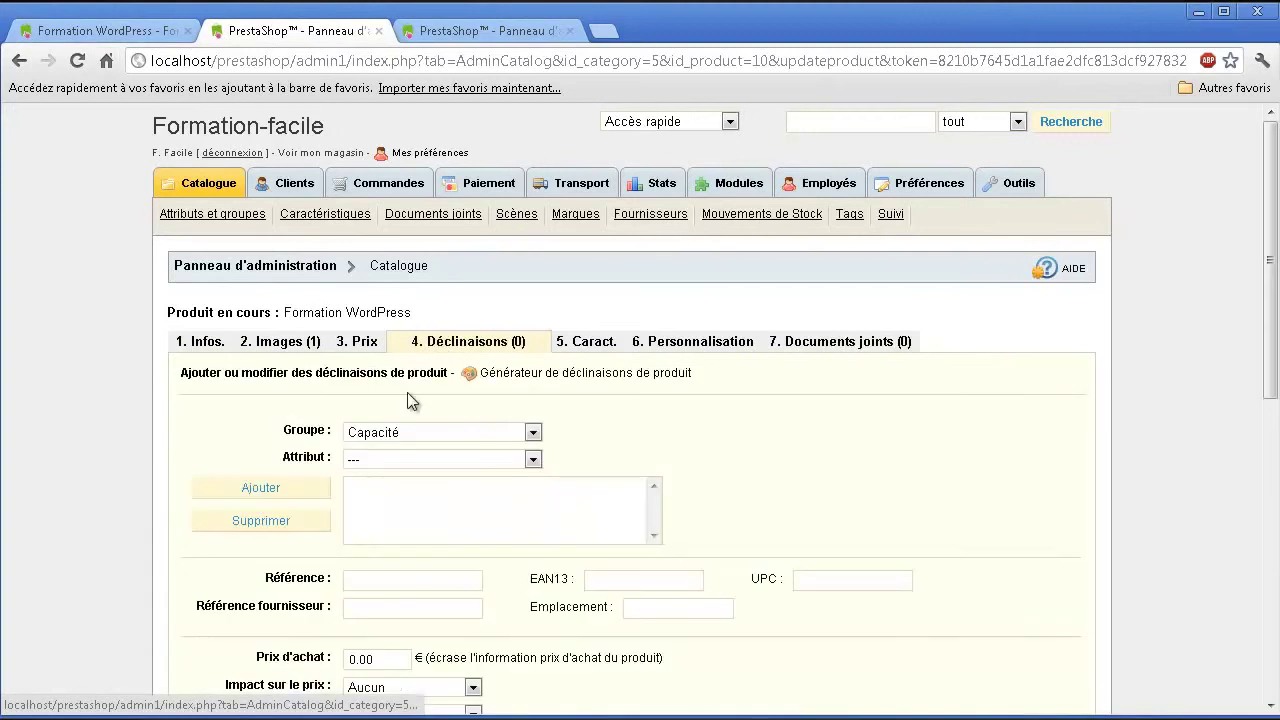
left_click(400, 433)
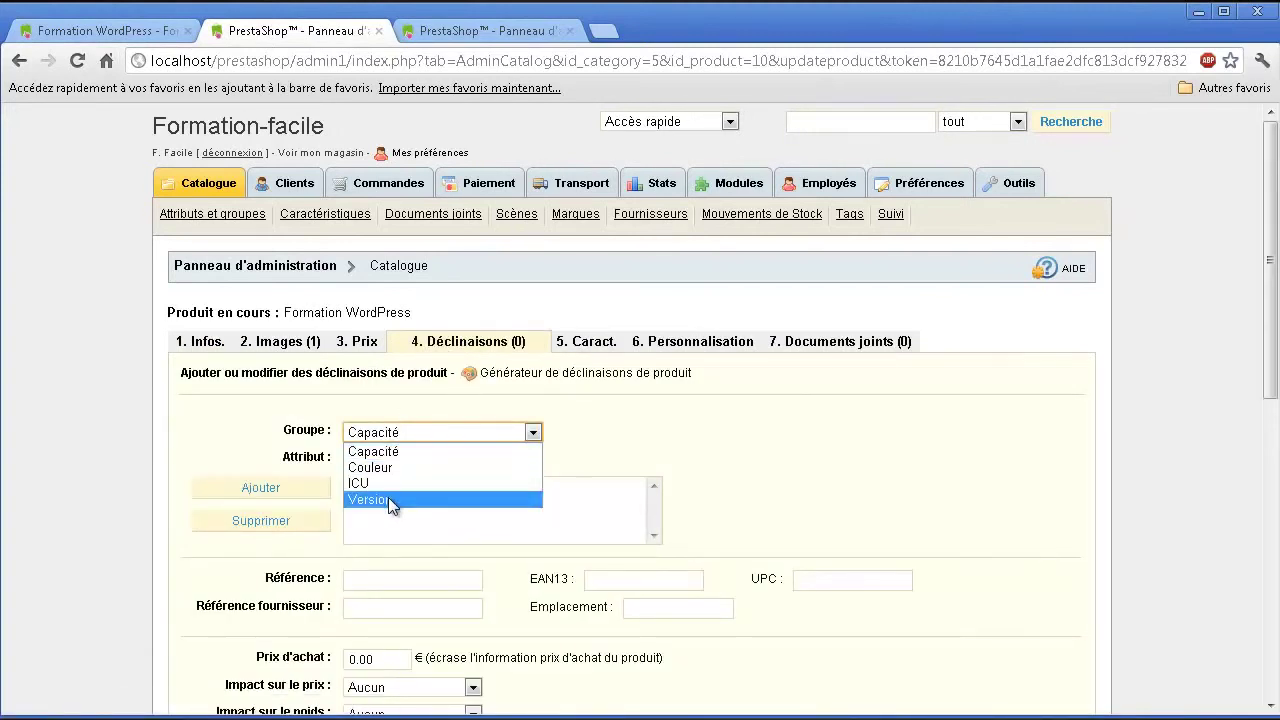
left_click(390, 499)
left_click(528, 460)
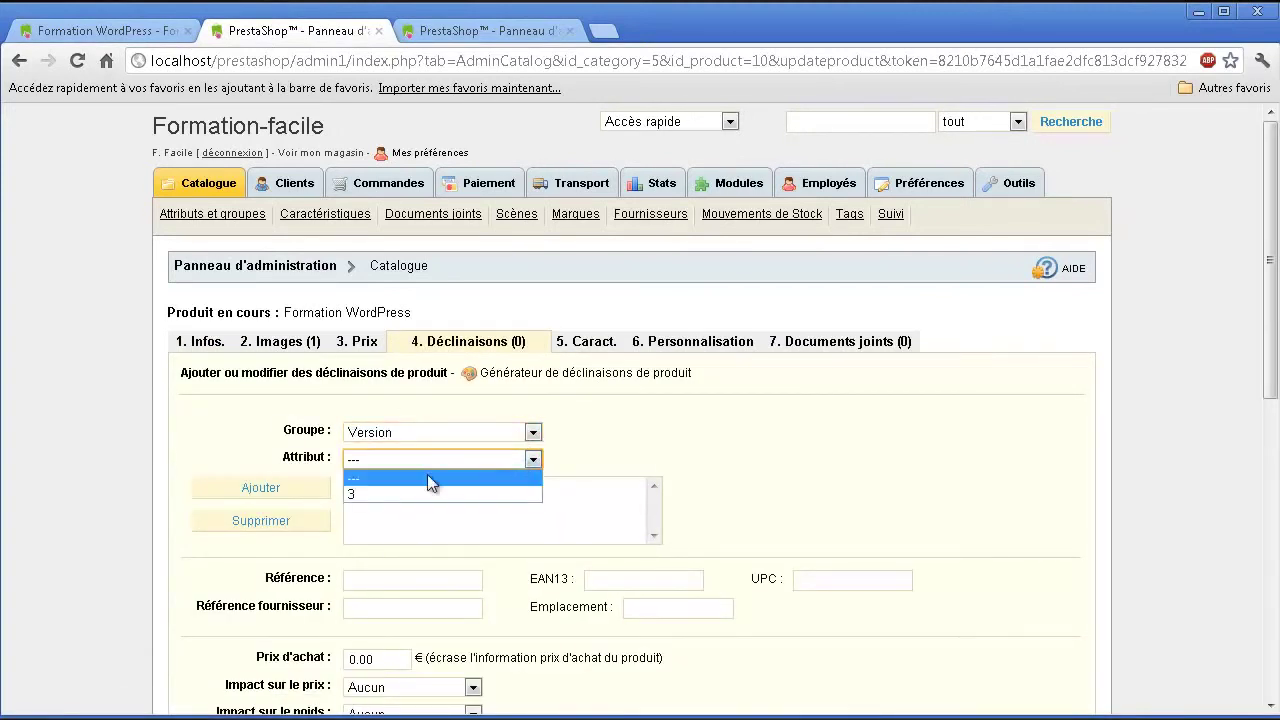
left_click(387, 503)
left_click(425, 500)
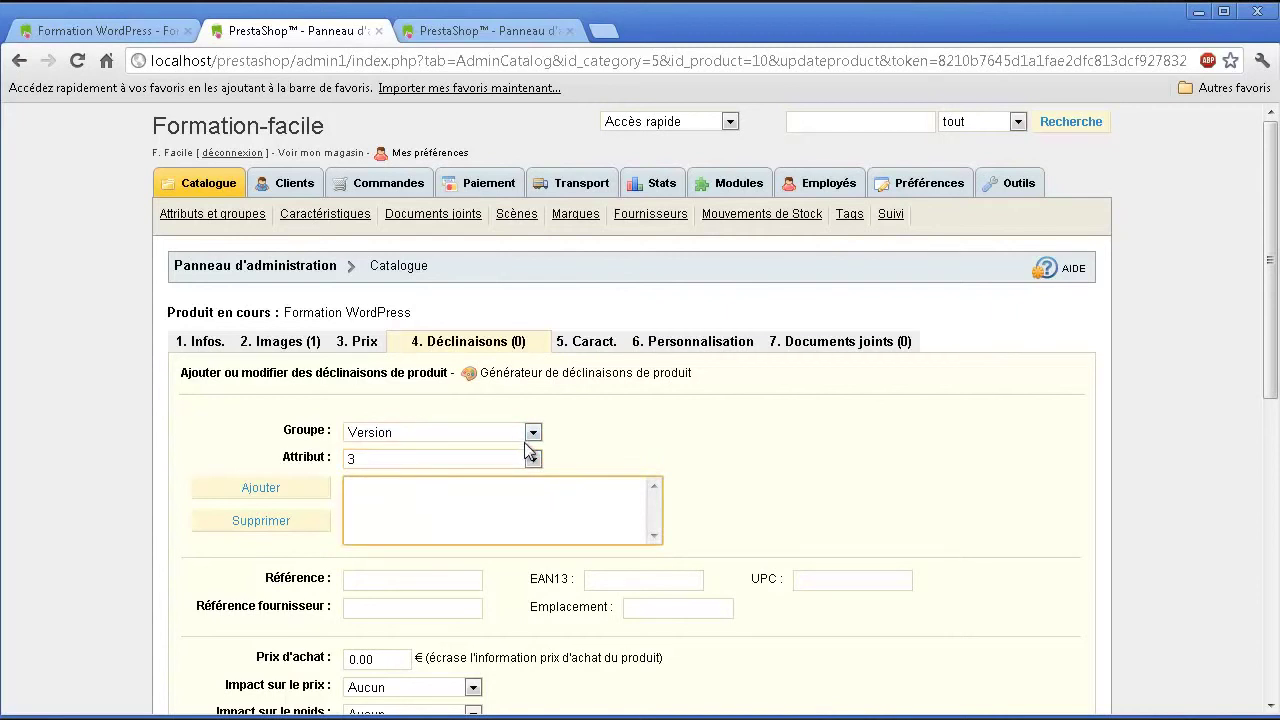
- Set the combination's price impact to an increase (Augmentation) of 3 € excluding tax
scroll(527, 450, "down", 3)
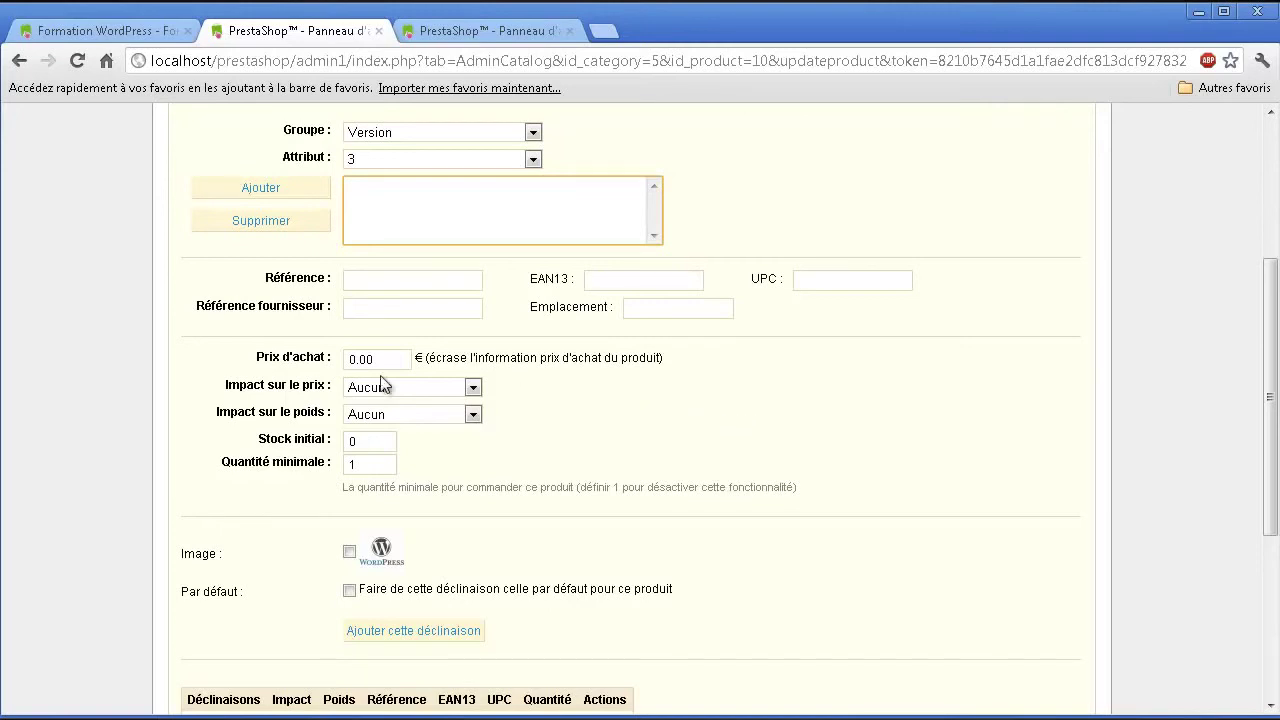
left_click_drag(241, 390, 318, 391)
scroll(343, 390, "up", 3)
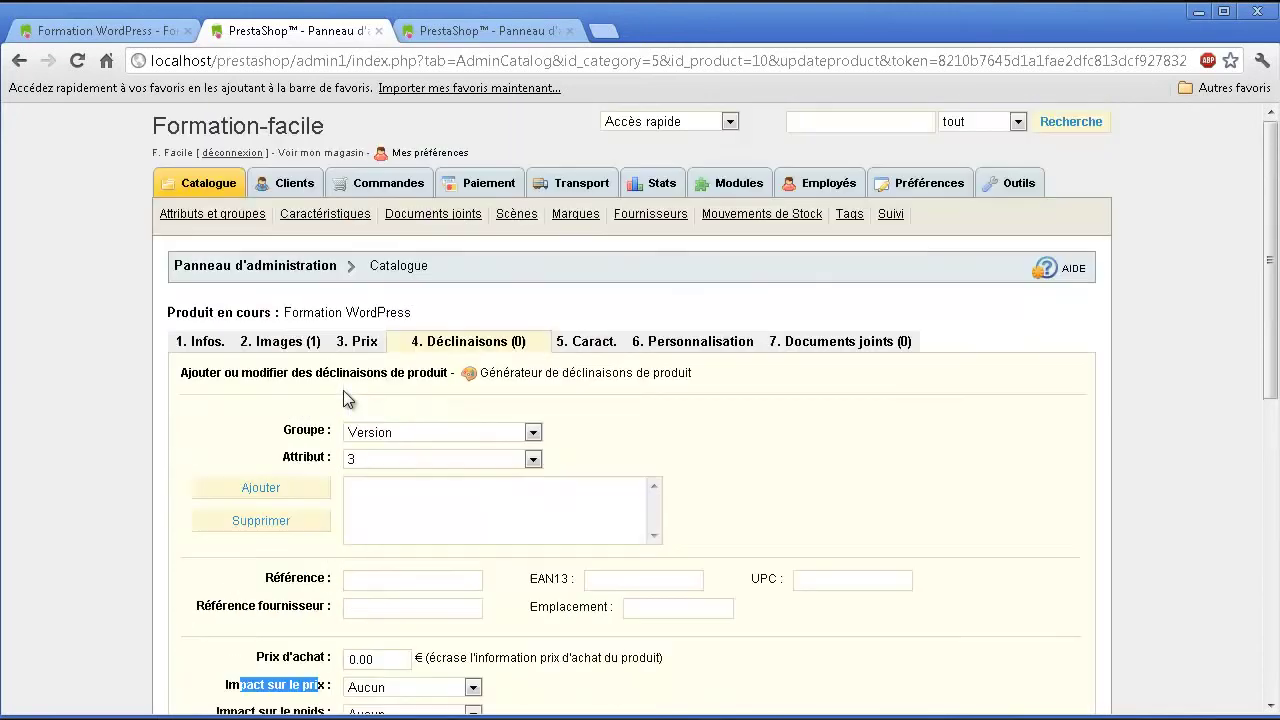
scroll(384, 475, "down", 3)
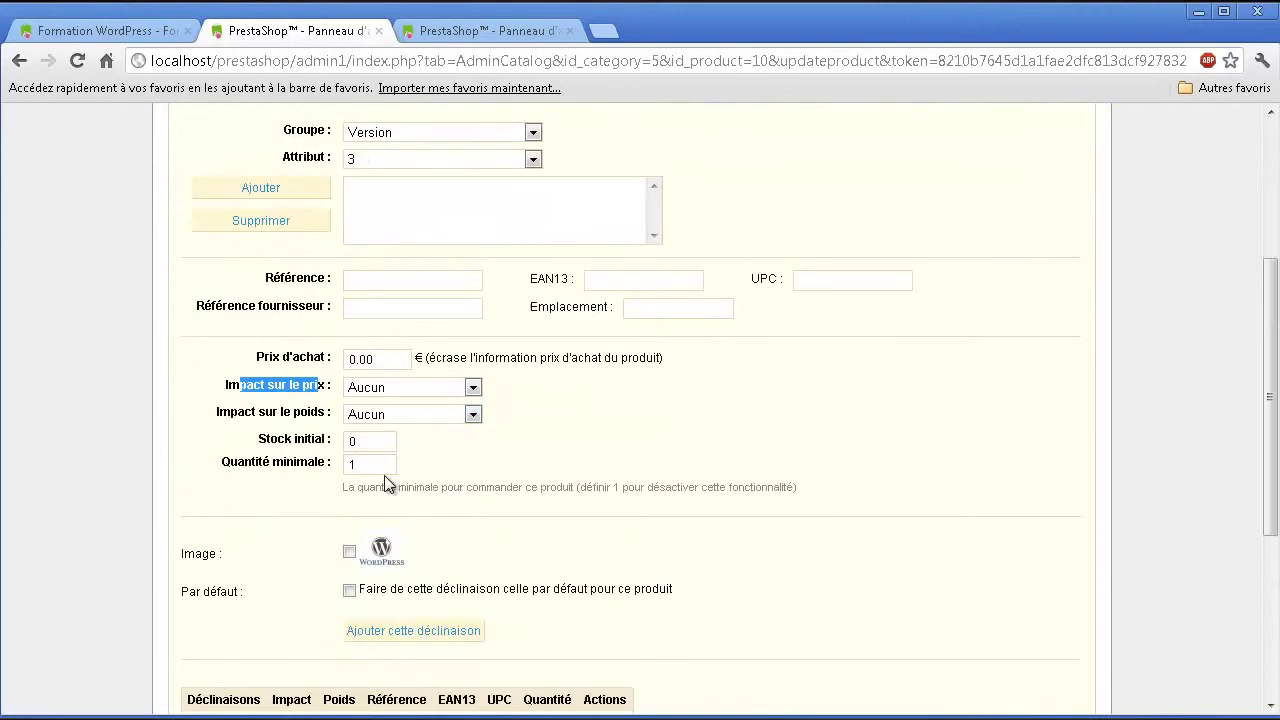
left_click(400, 387)
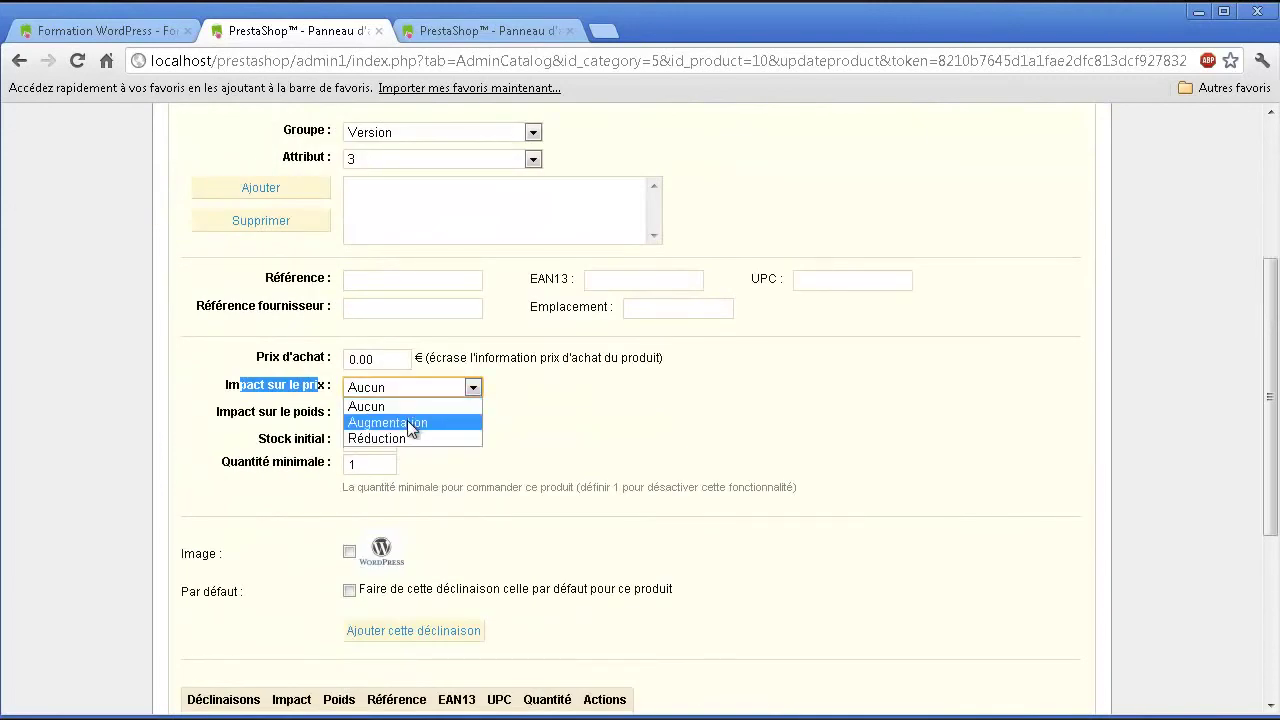
left_click(407, 420)
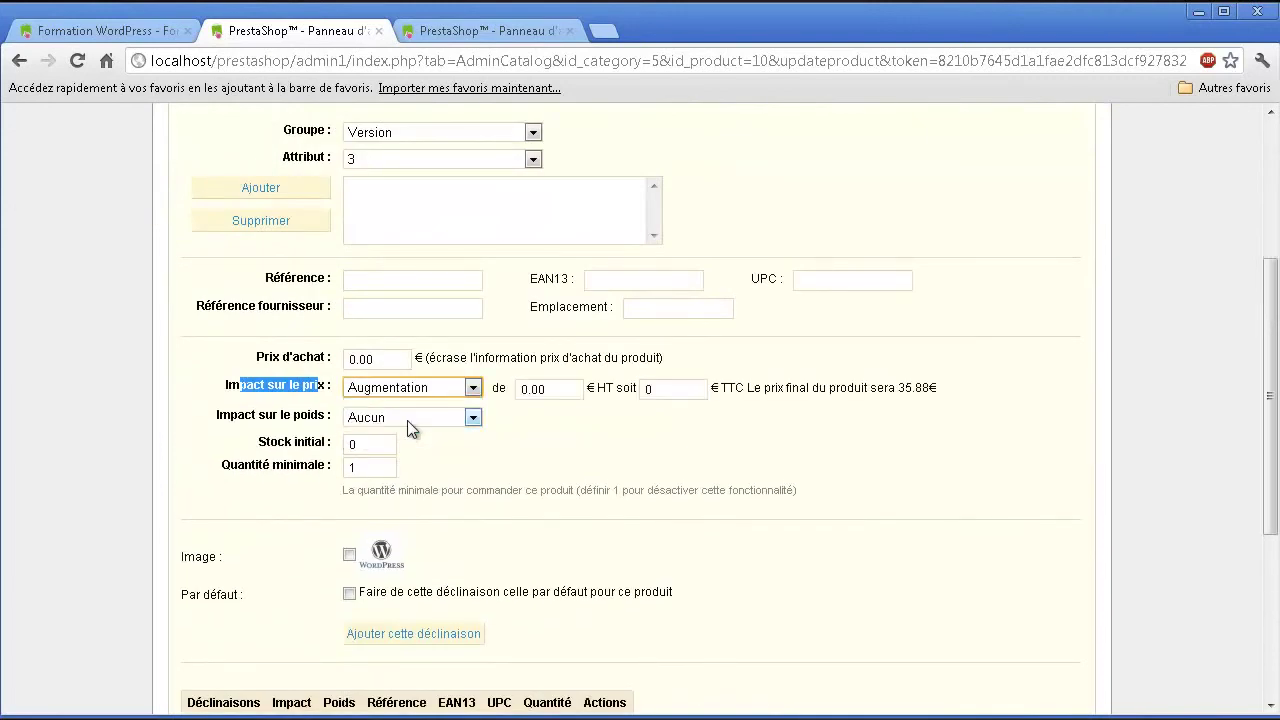
double_click(550, 389)
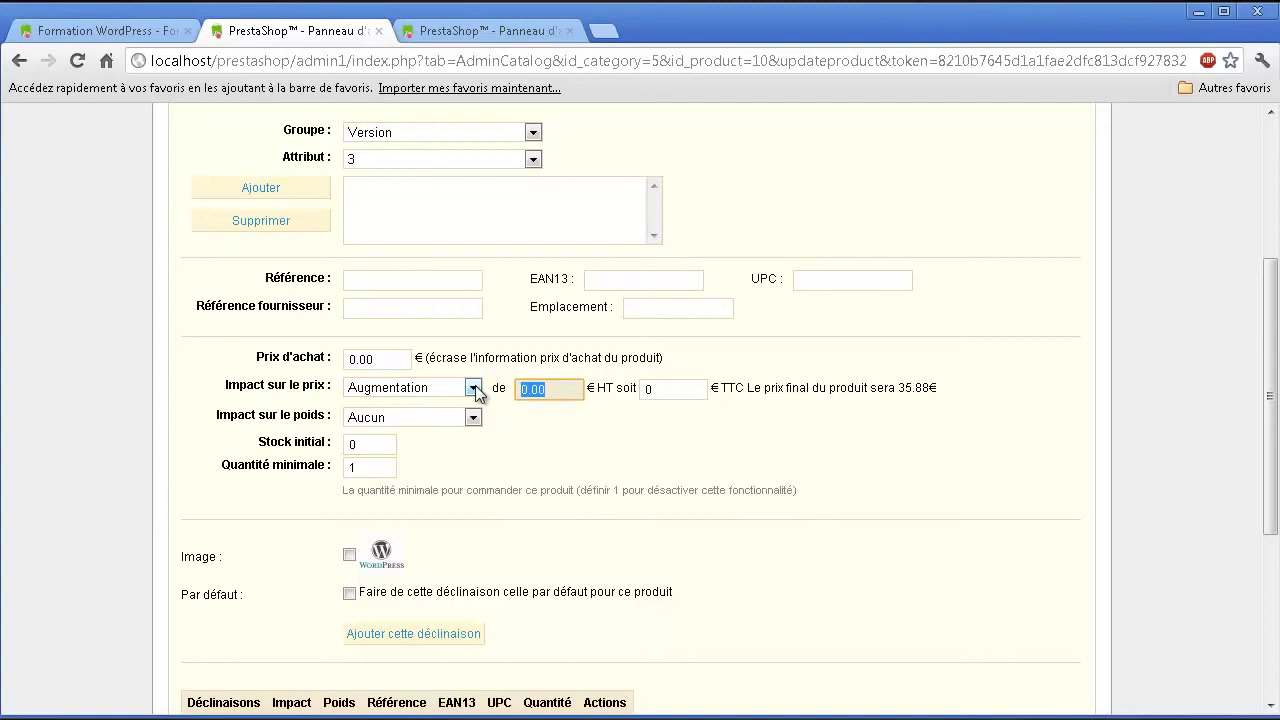
type("3")
- Set the combination's initial stock to 200, assign it the WordPress image and make it the product's default
scroll(409, 389, "down", 1)
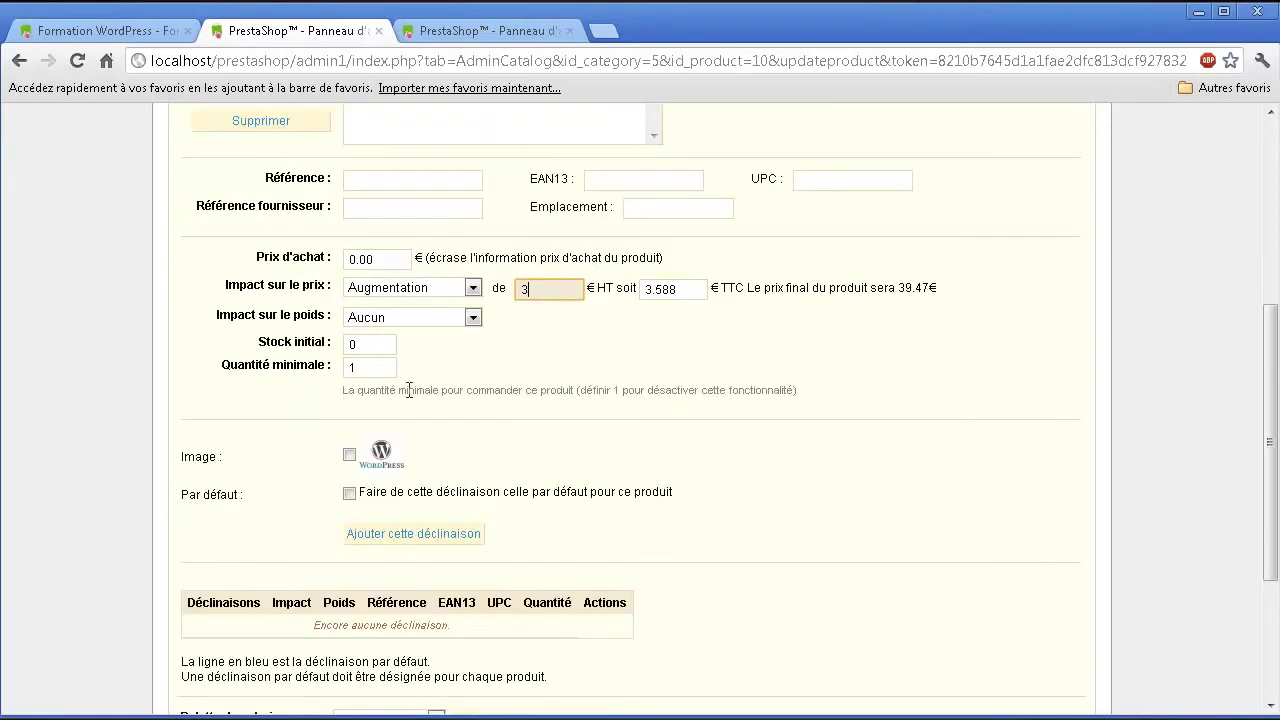
double_click(370, 342)
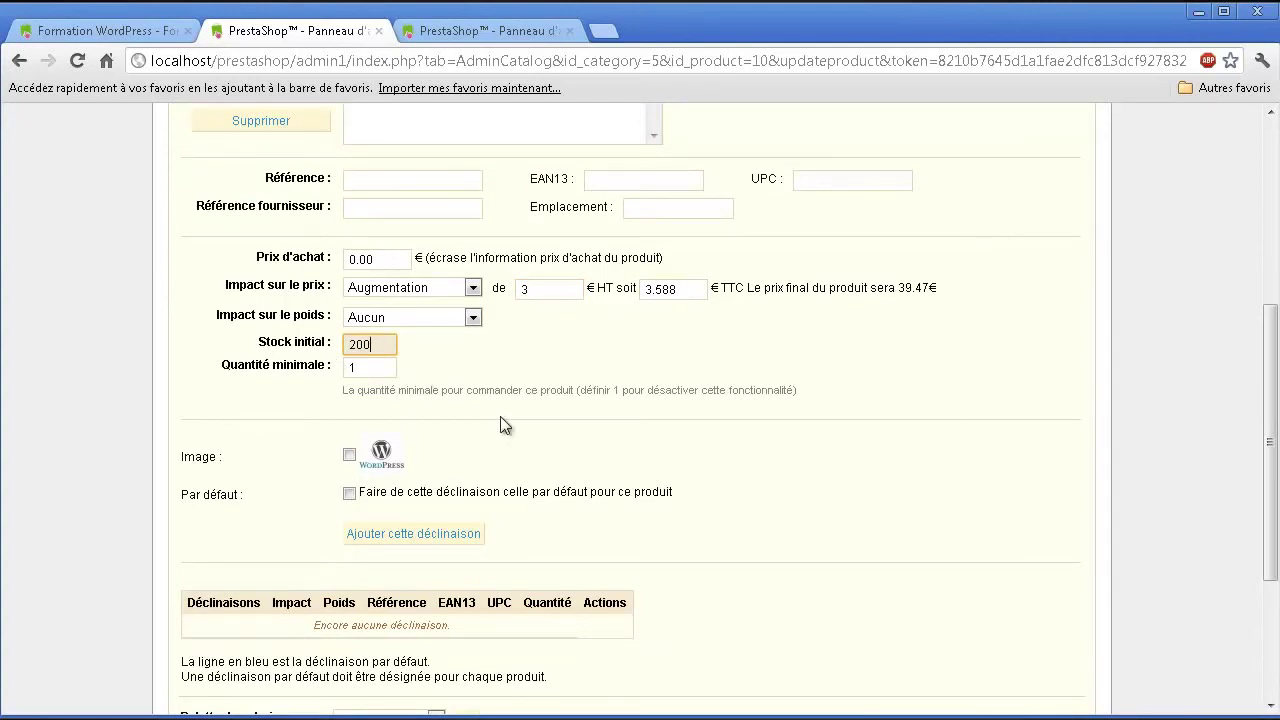
scroll(594, 500, "down", 4)
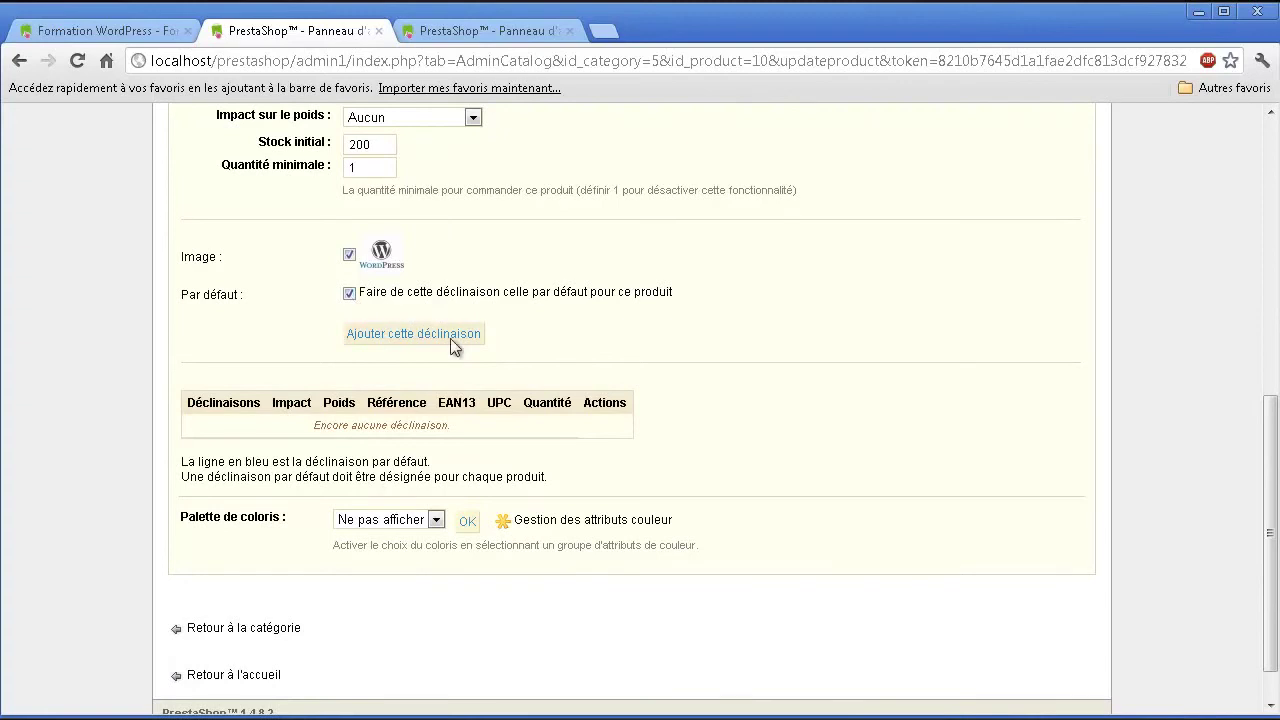
scroll(395, 345, "down", 1)
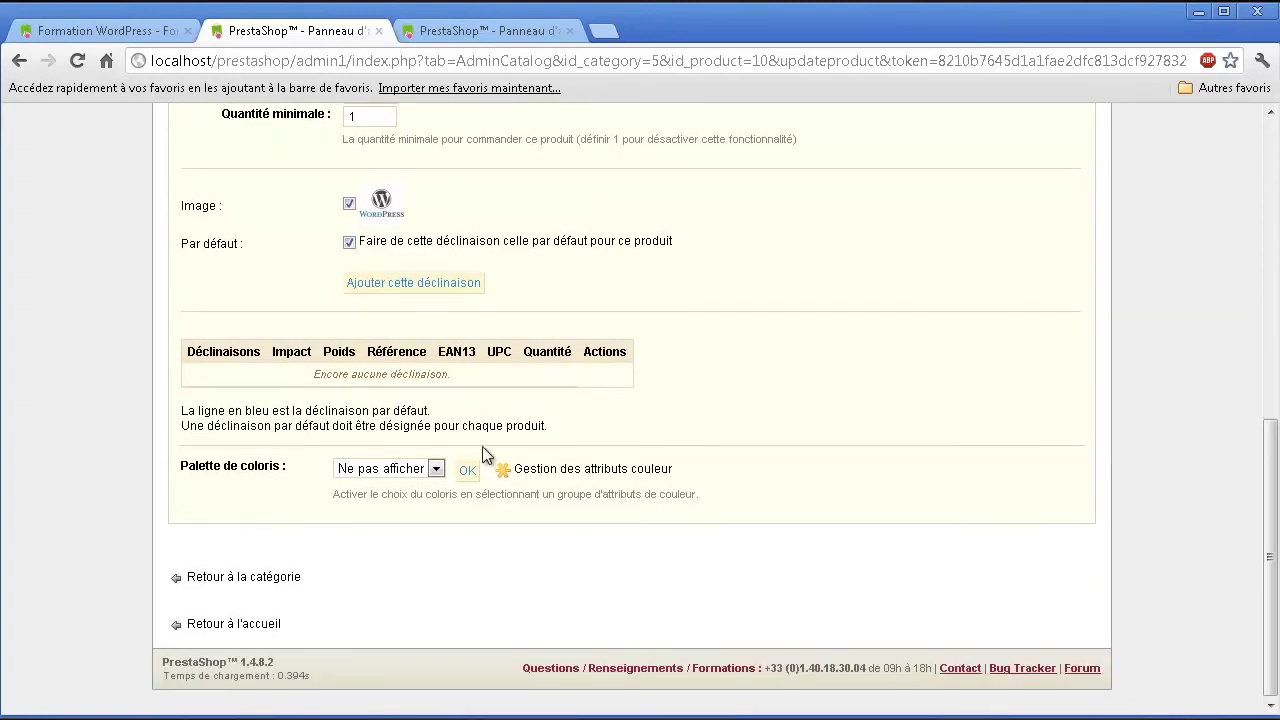
scroll(600, 440, "up", 10)
scroll(669, 445, "down", 8)
scroll(530, 487, "up", 6)
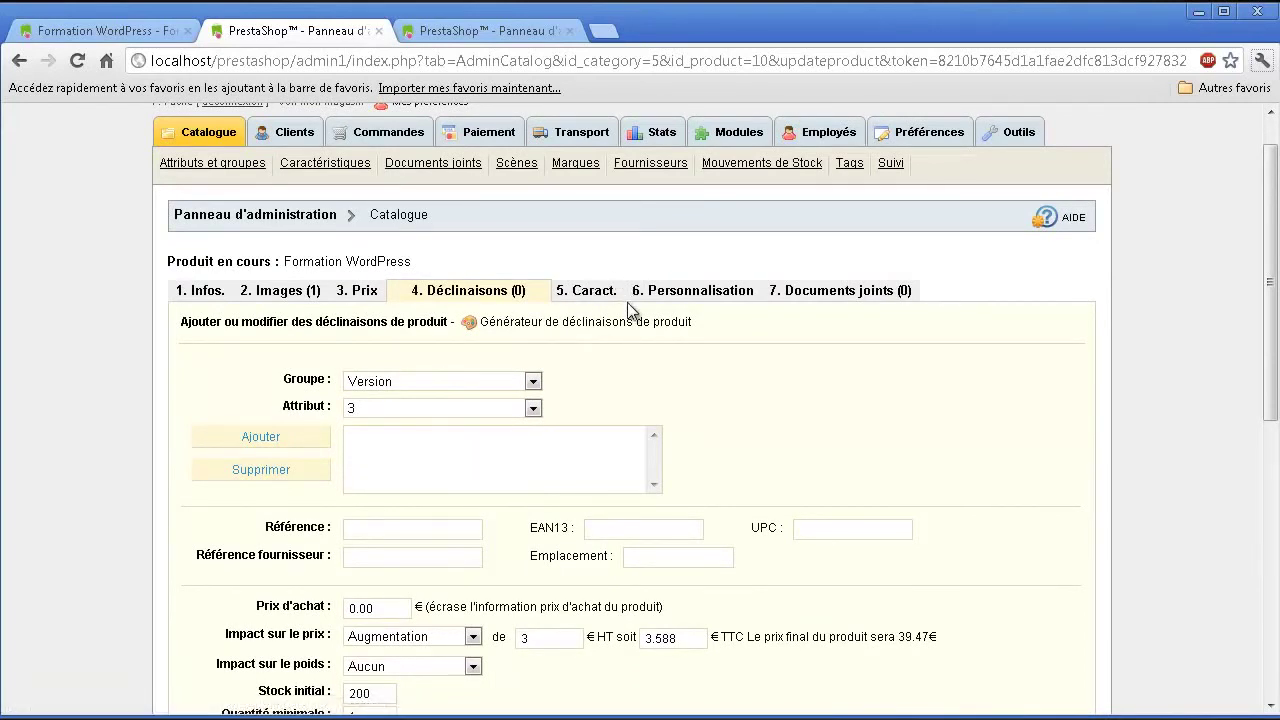
- Examine the product's characteristics, including the option to add a new one, and its customization fields
left_click(596, 292)
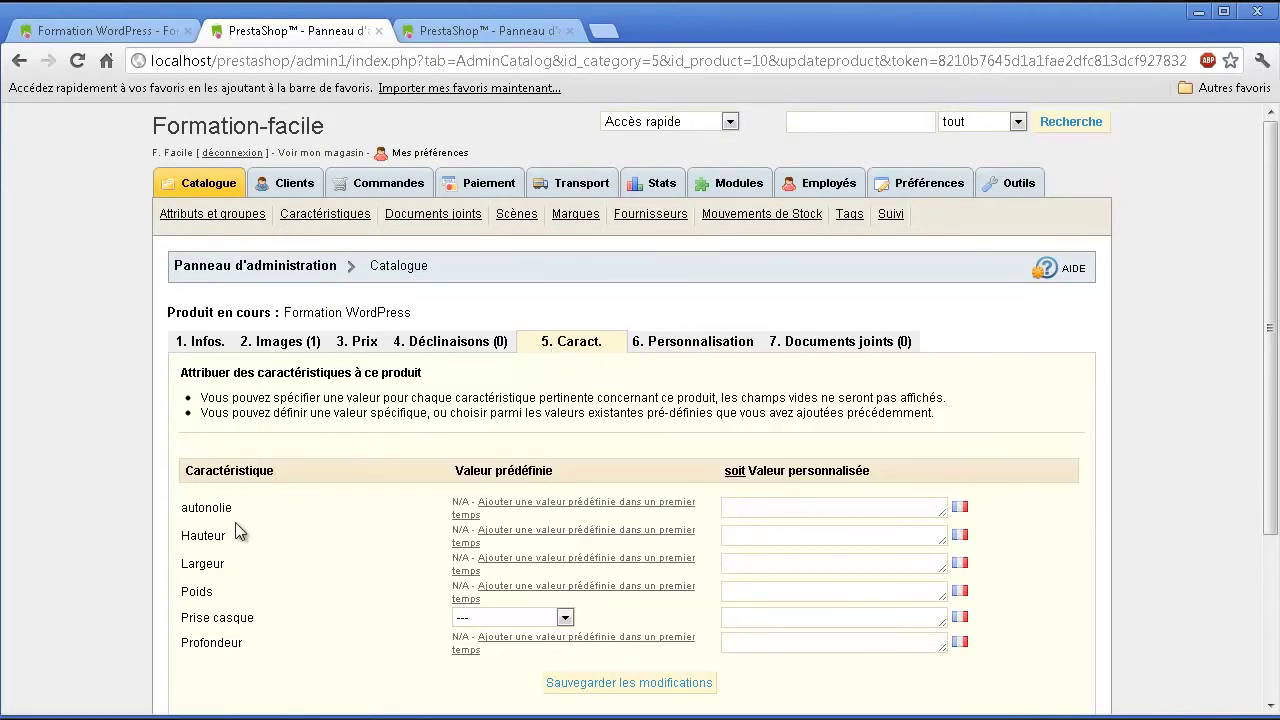
left_click_drag(194, 508, 234, 508)
left_click(205, 517)
scroll(308, 560, "down", 2)
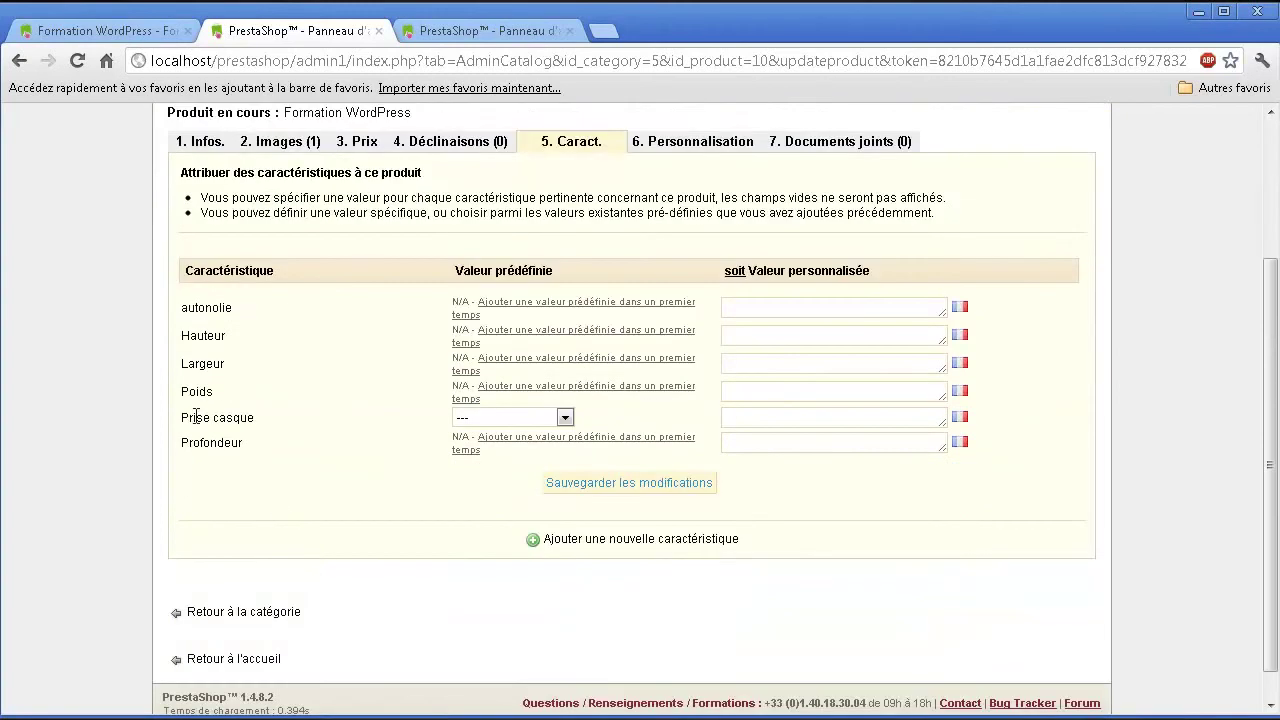
left_click(546, 540)
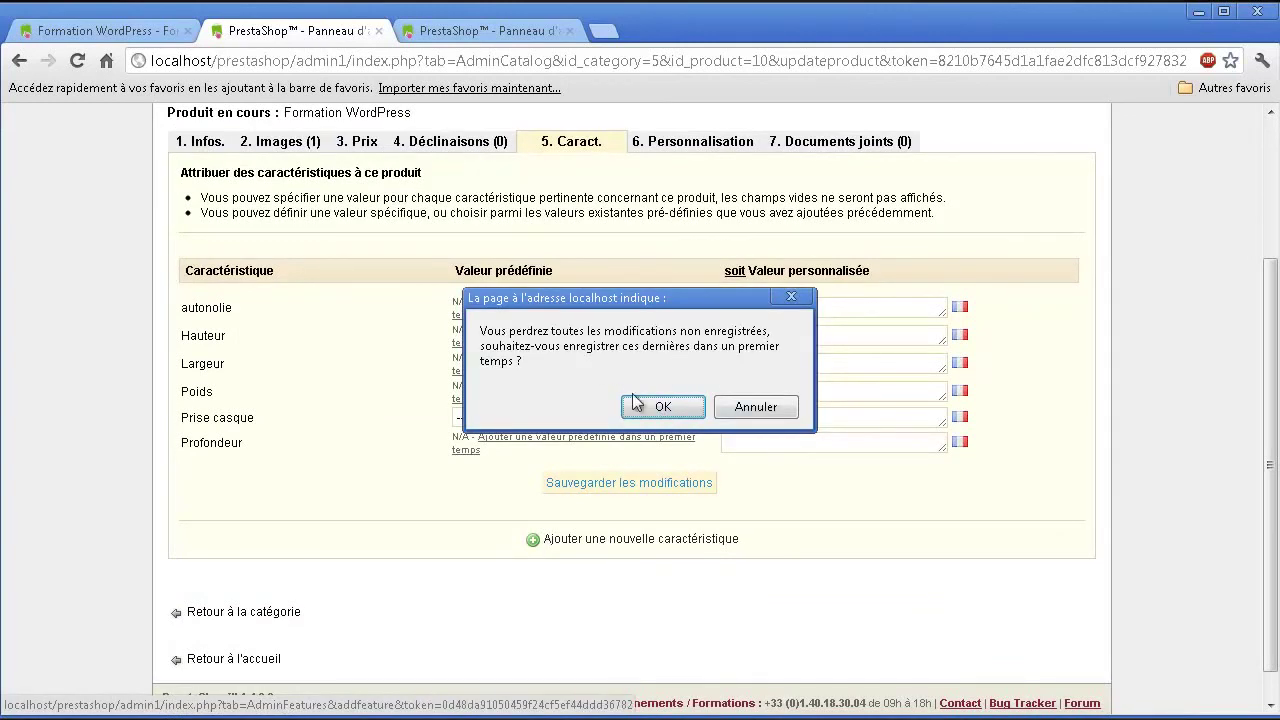
left_click(756, 406)
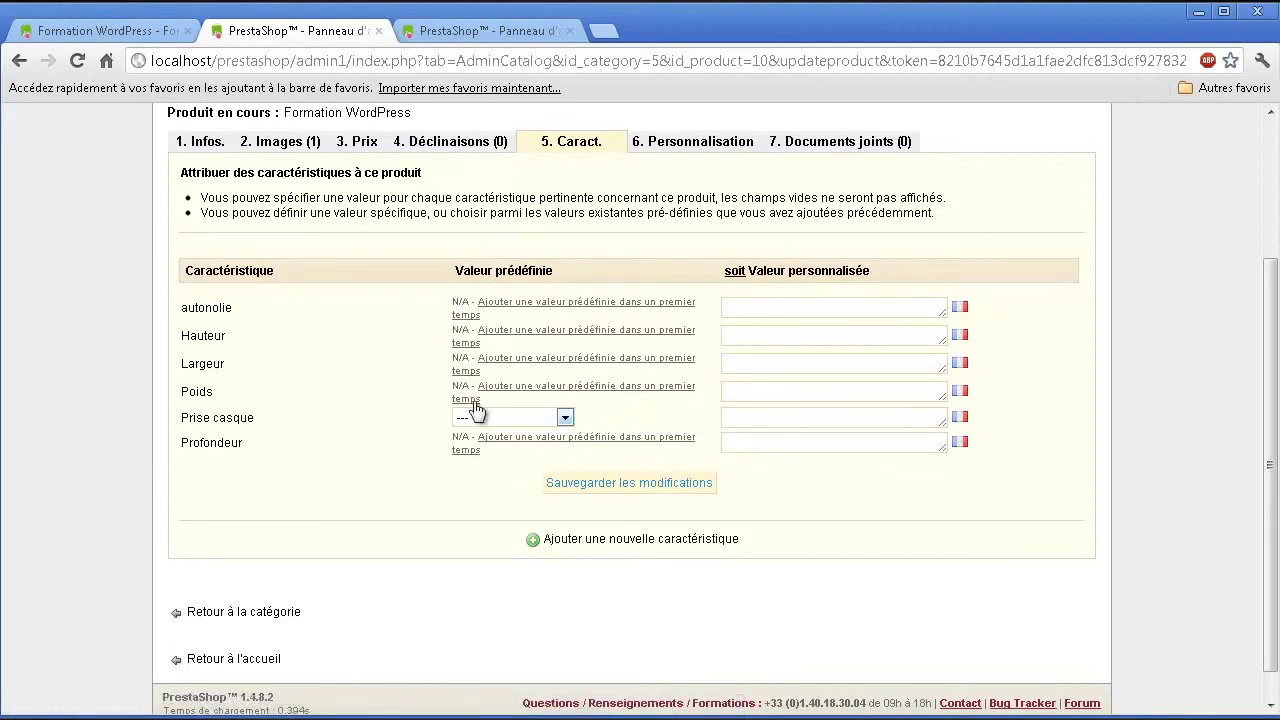
scroll(425, 435, "down", 1)
scroll(400, 430, "up", 2)
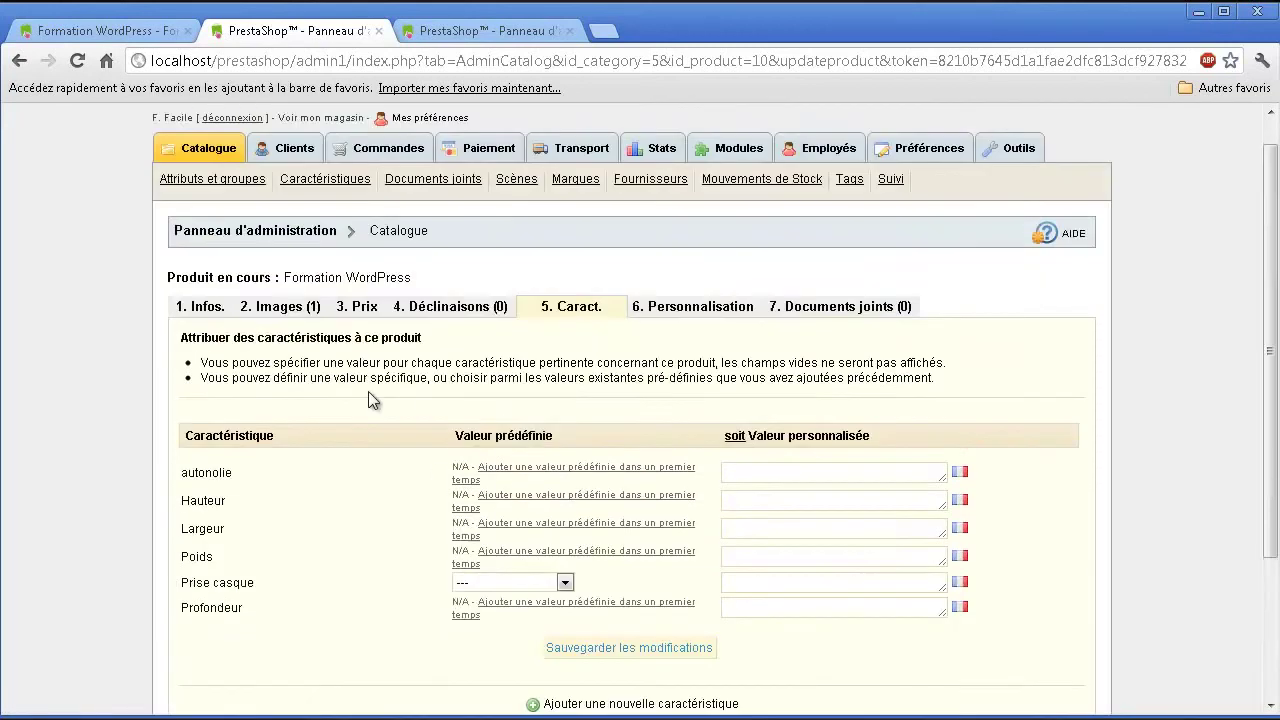
left_click(721, 306)
scroll(481, 408, "down", 1)
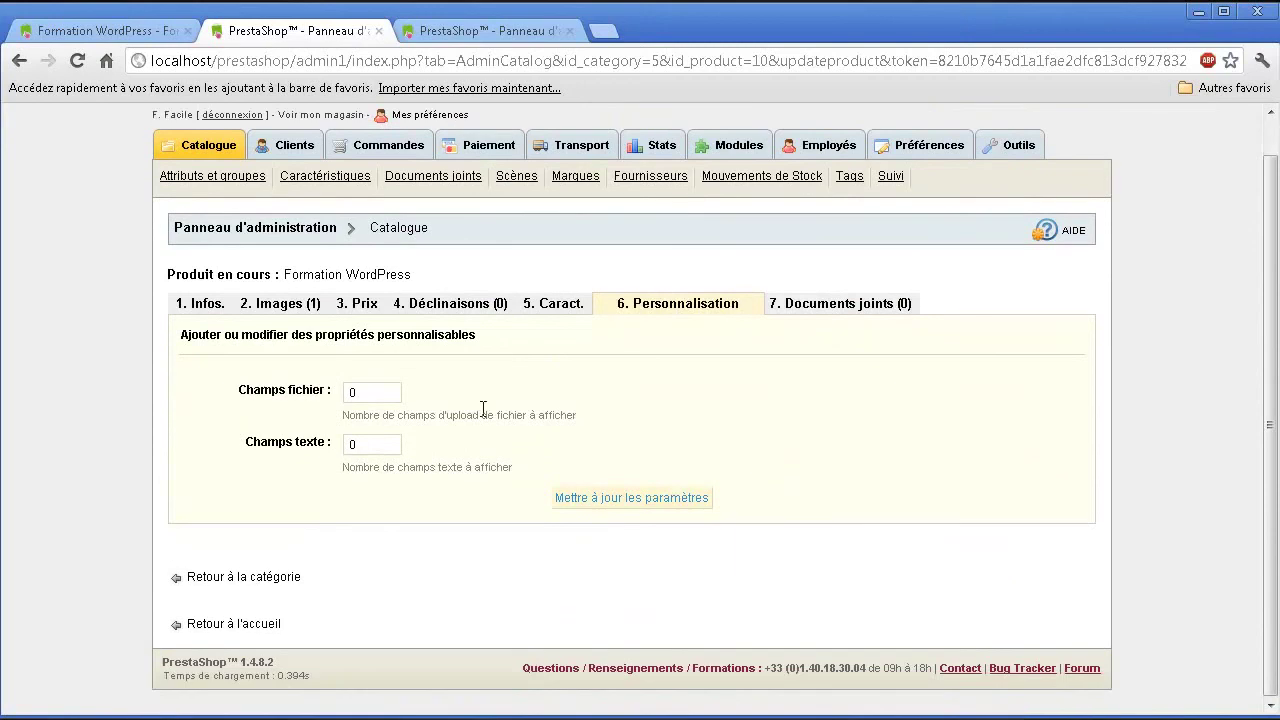
- Add an attached document named Sommaire, described as "le sommaire", using the file competencesWeb.png
left_click(778, 305)
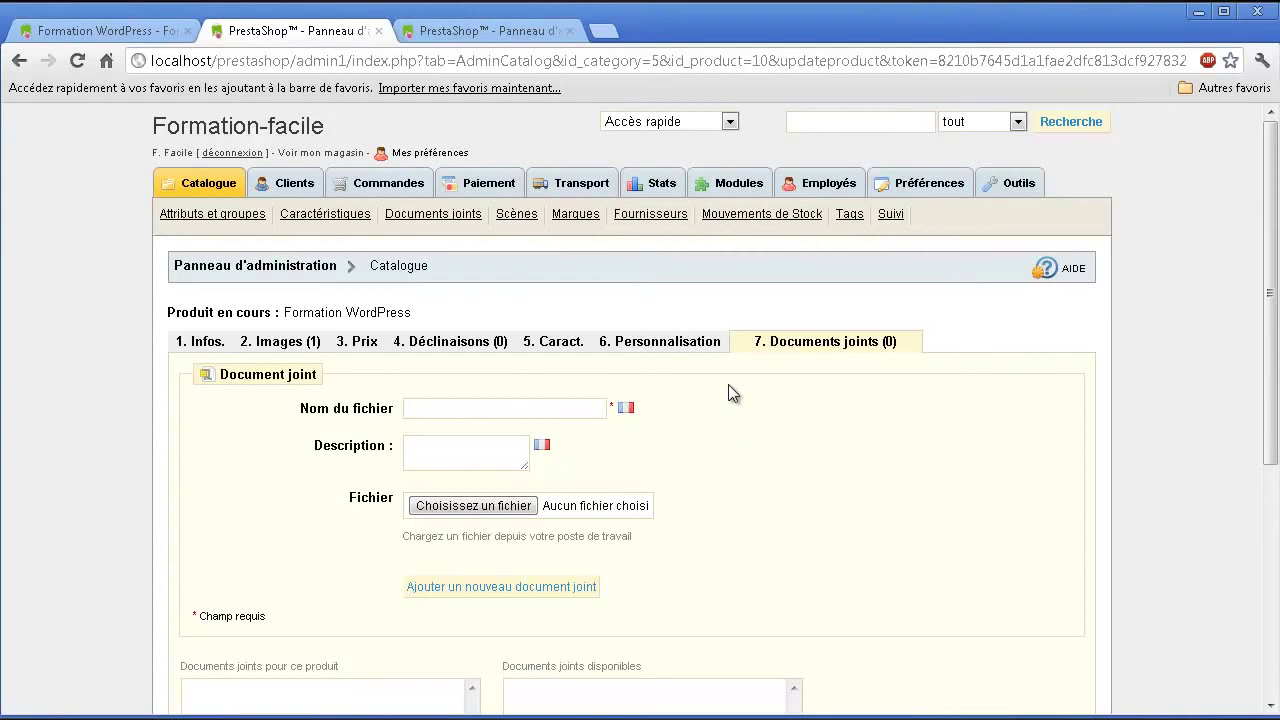
left_click(458, 412)
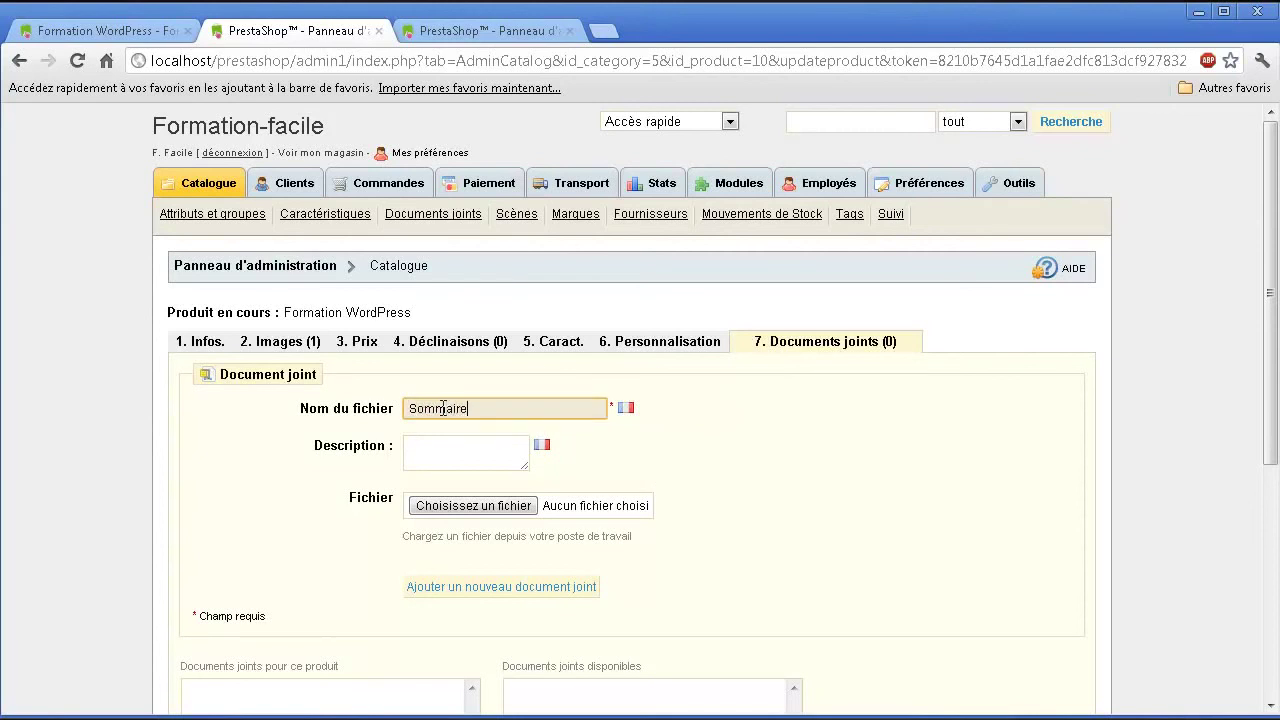
left_click(465, 446)
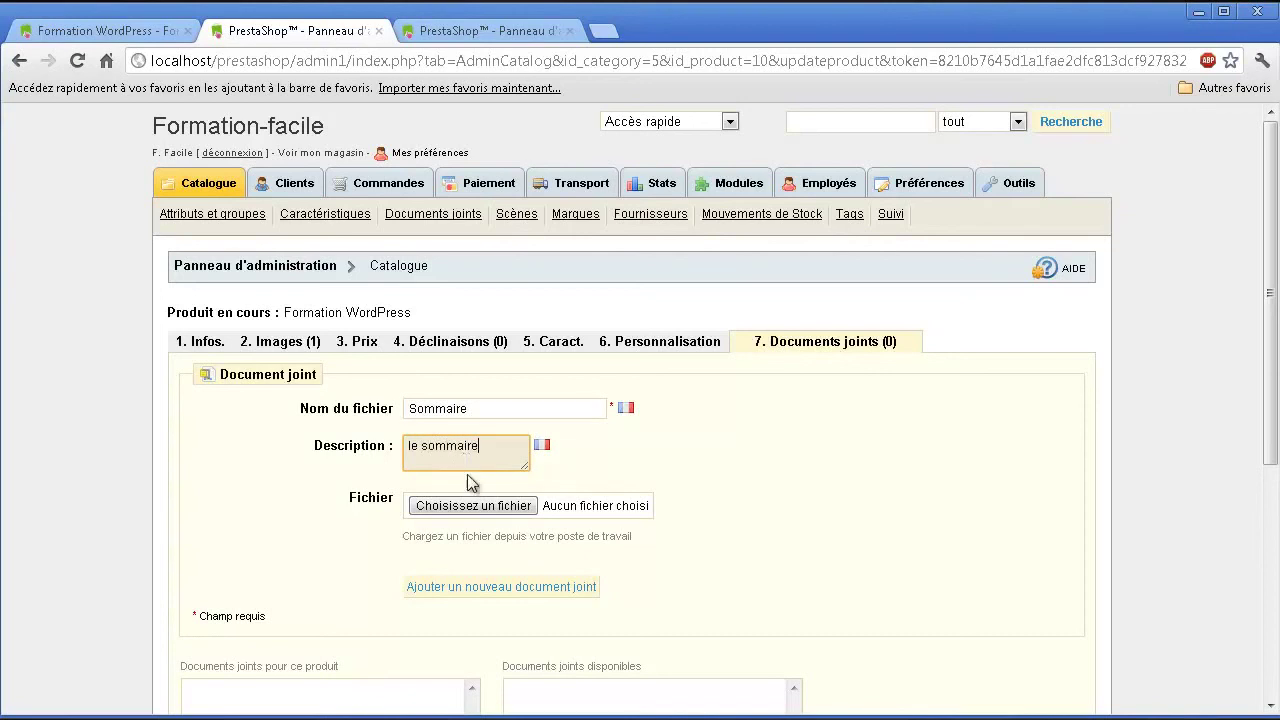
left_click(486, 506)
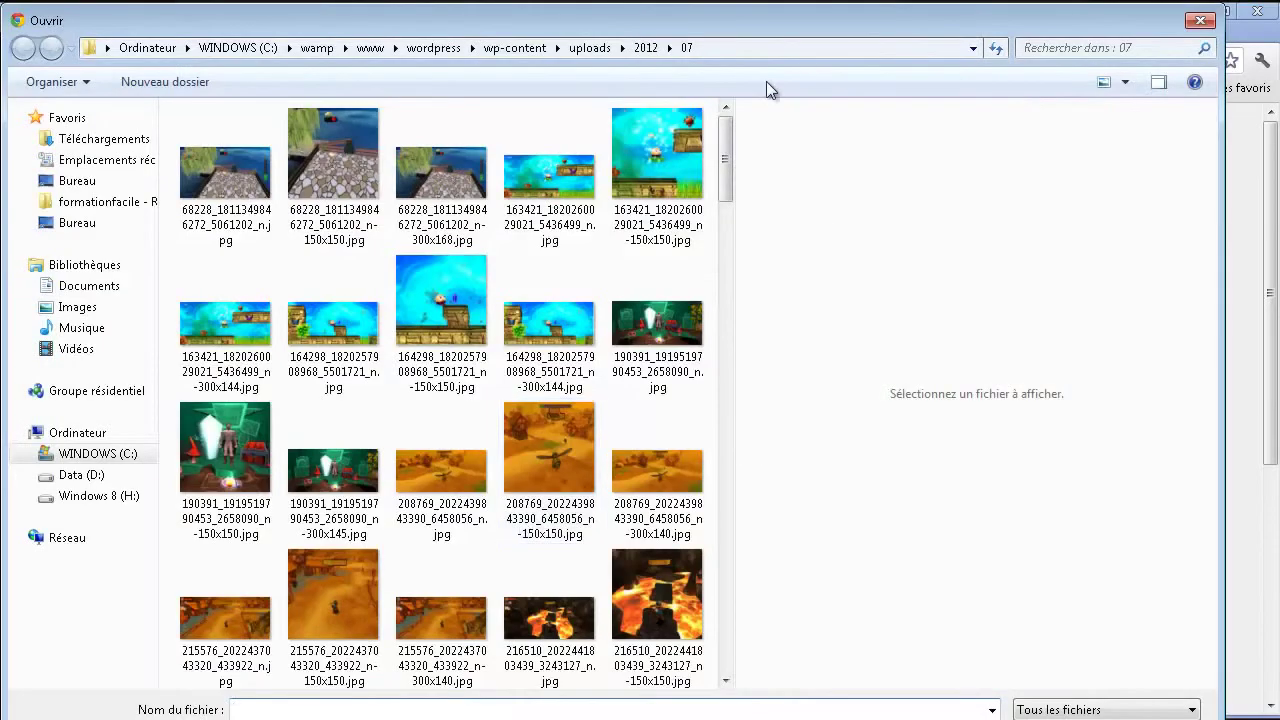
left_click_drag(724, 165, 724, 360)
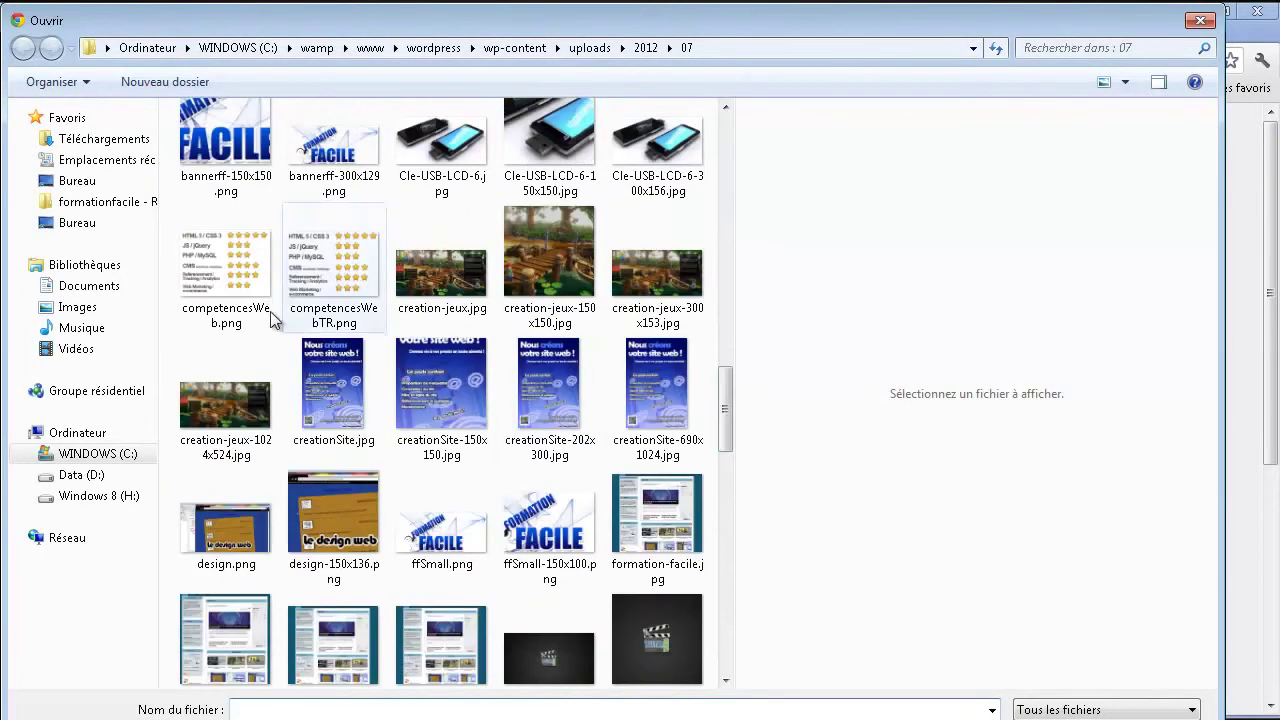
double_click(219, 259)
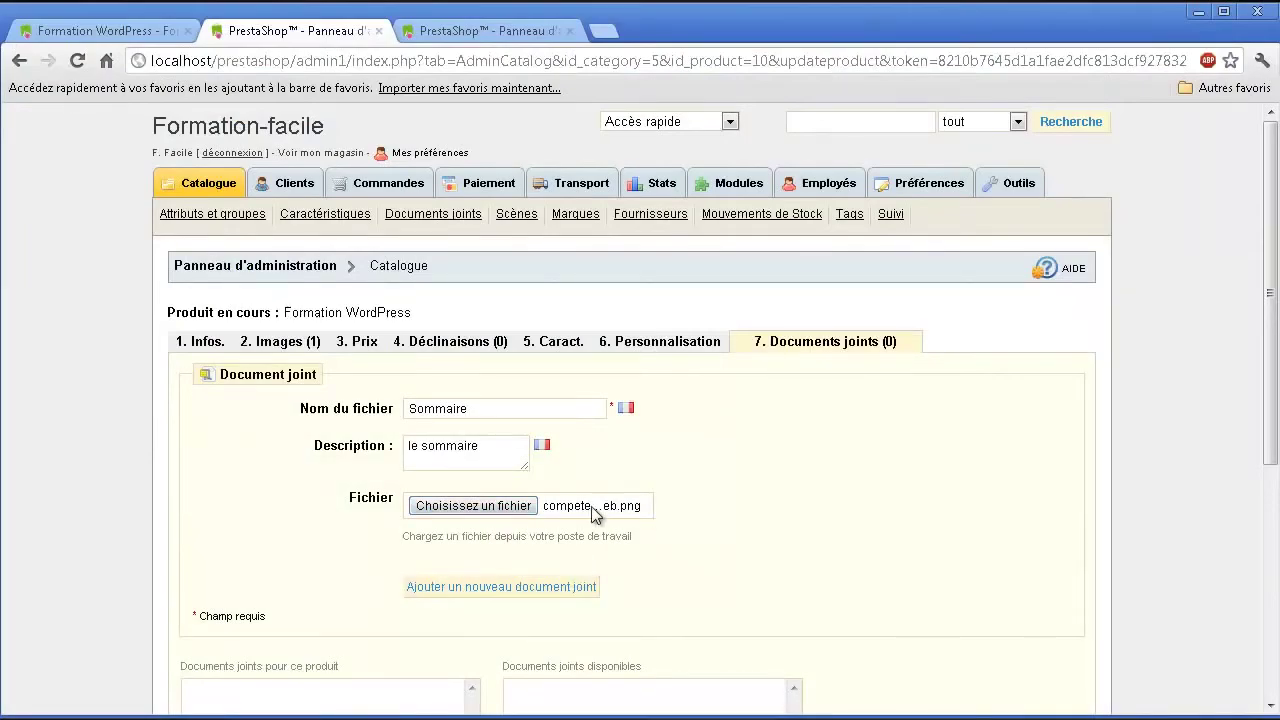
scroll(683, 518, "down", 2)
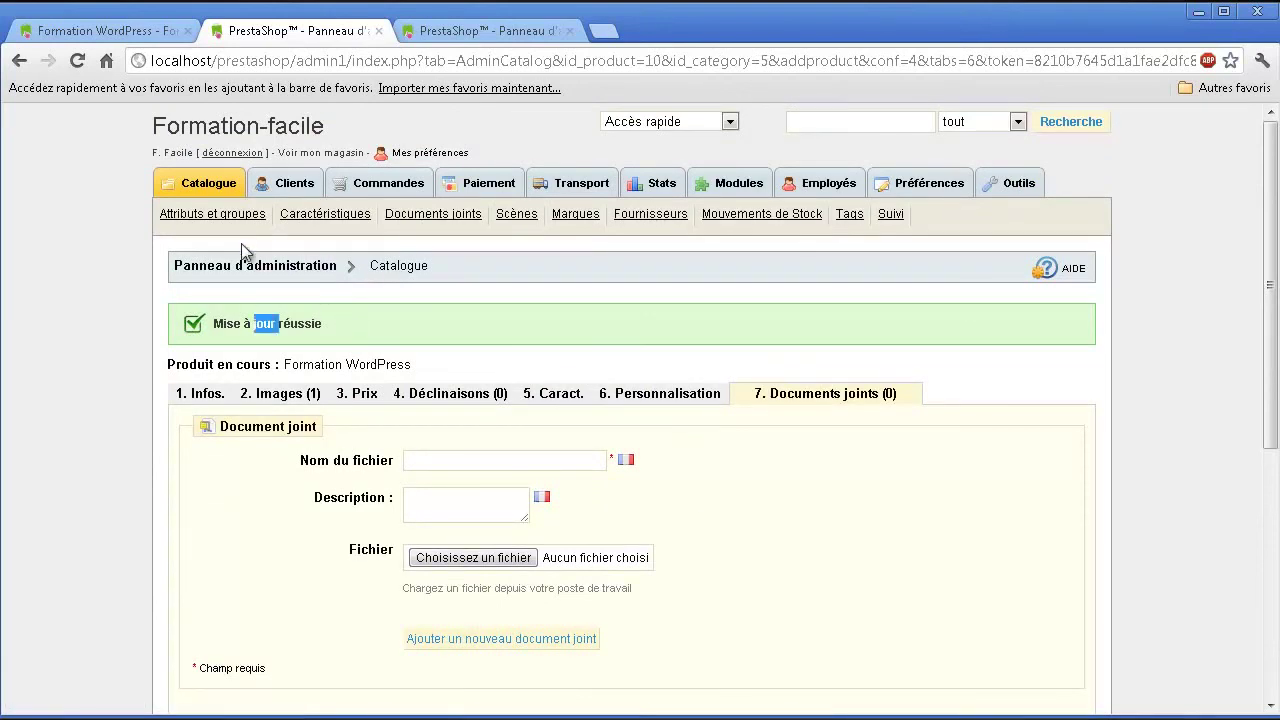
- Check the attached documents area, then return to the main catalogue and look through its categories and products
scroll(337, 337, "down", 4)
scroll(356, 340, "up", 4)
left_click(214, 186)
scroll(460, 300, "down", 3)
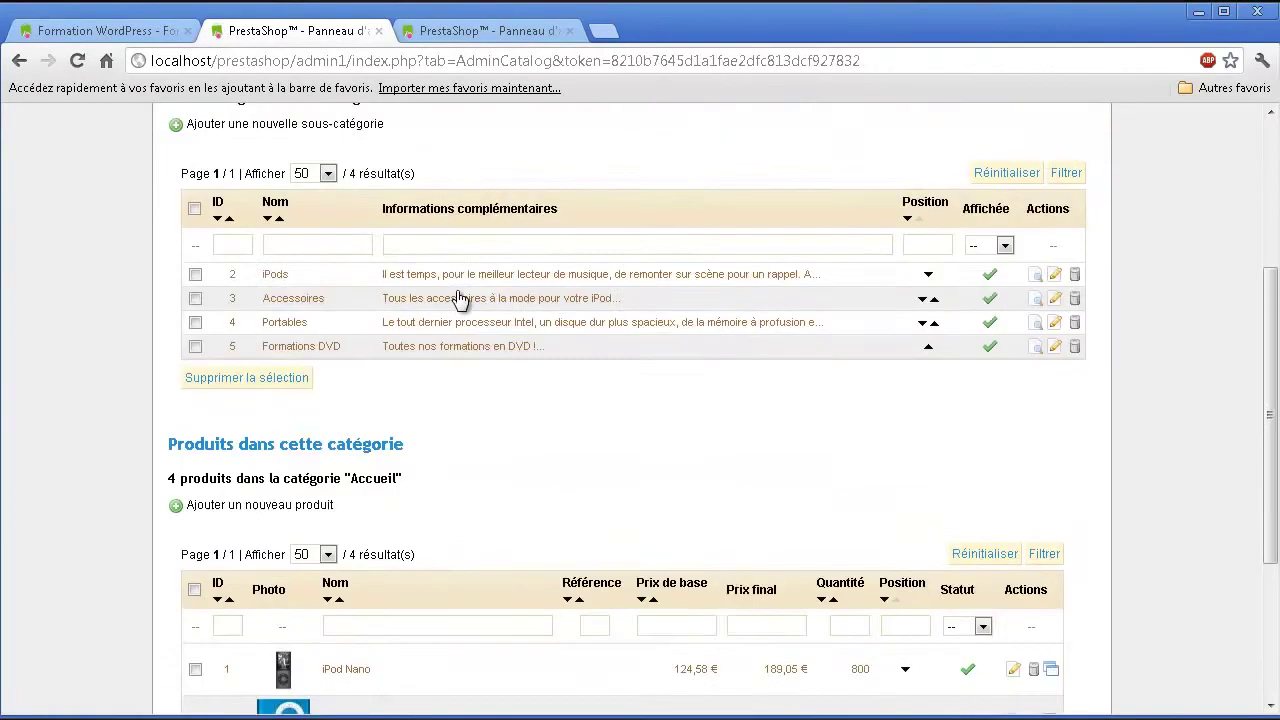
scroll(460, 300, "down", 3)
- Reload the Formation WordPress page in the storefront and enlarge its product image
left_click(140, 30)
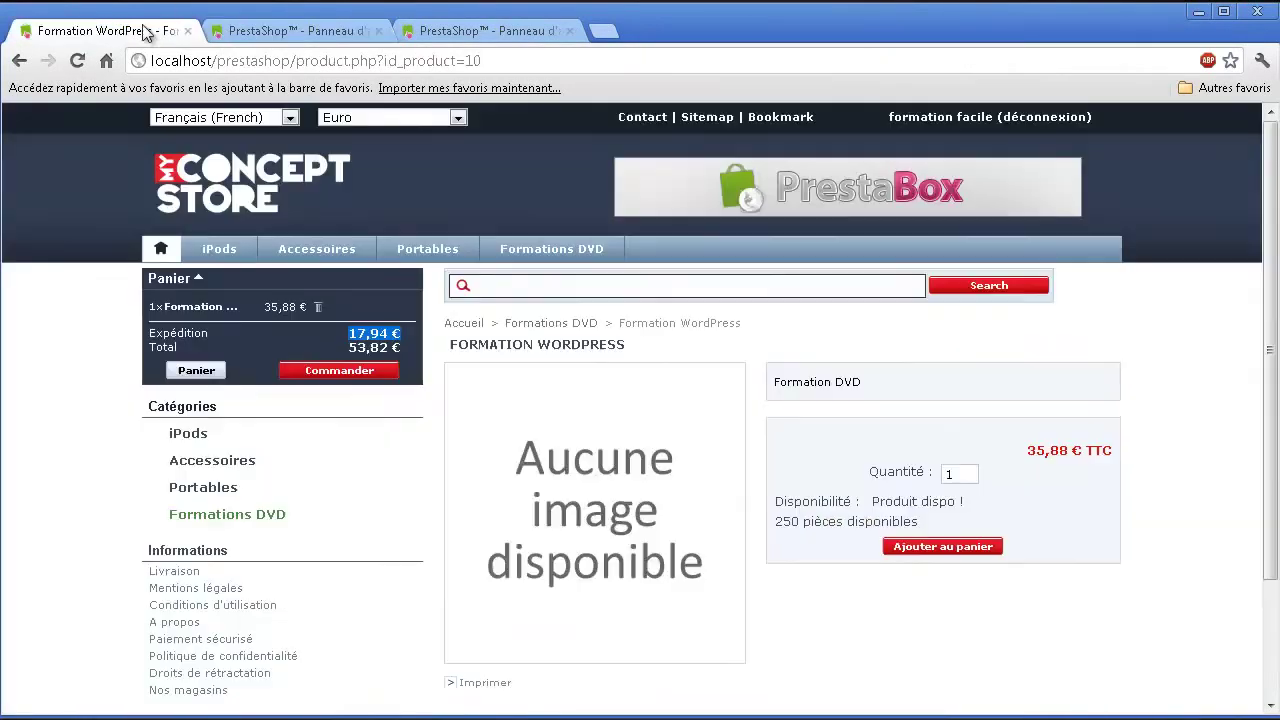
left_click(77, 60)
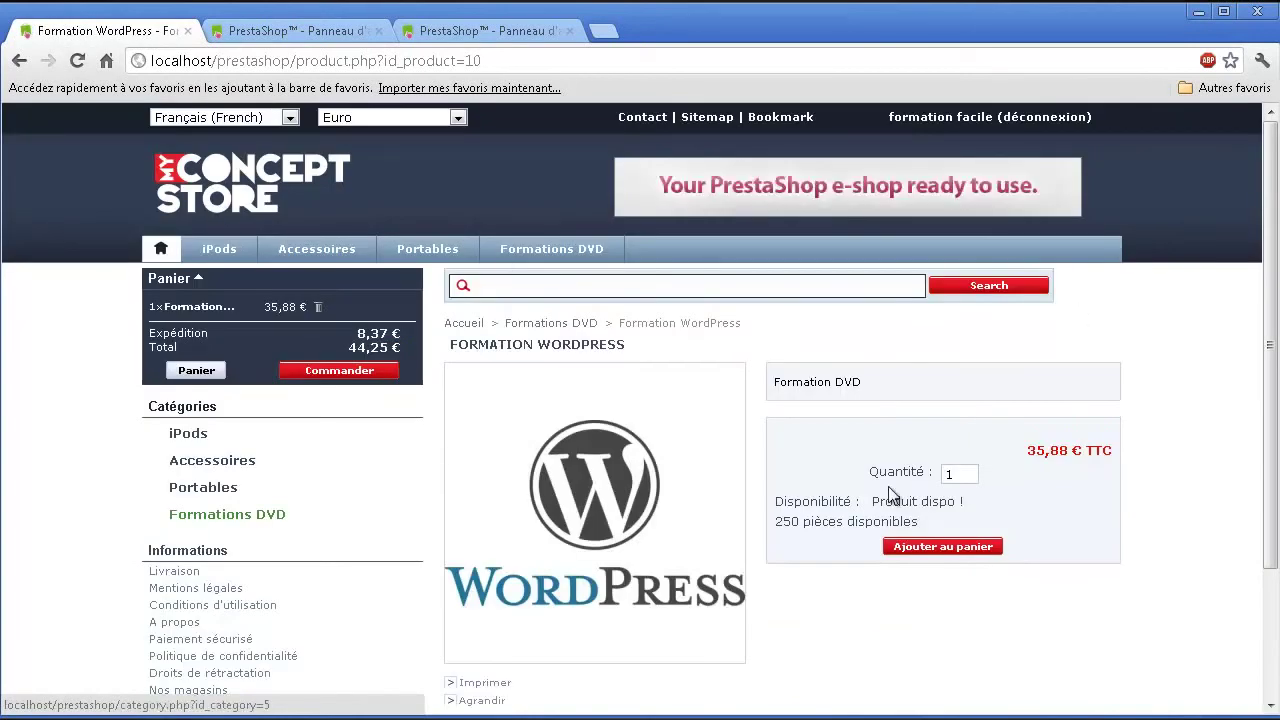
scroll(606, 449, "down", 3)
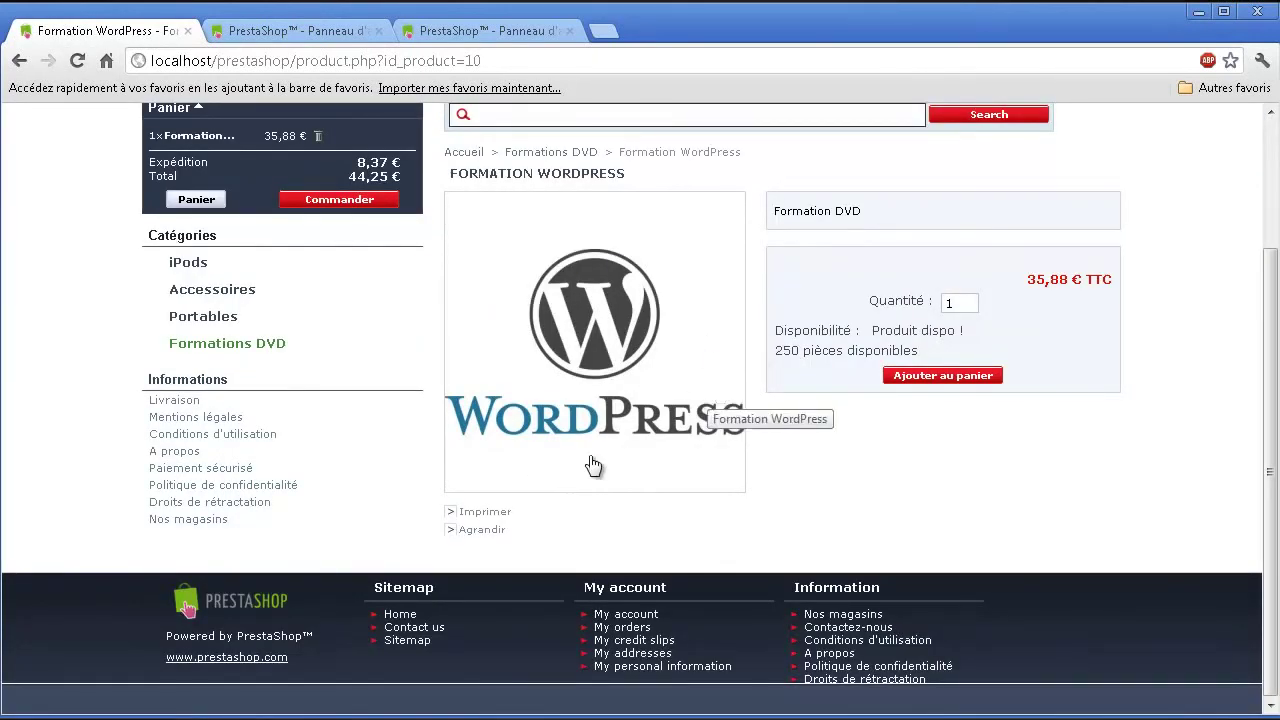
left_click(483, 530)
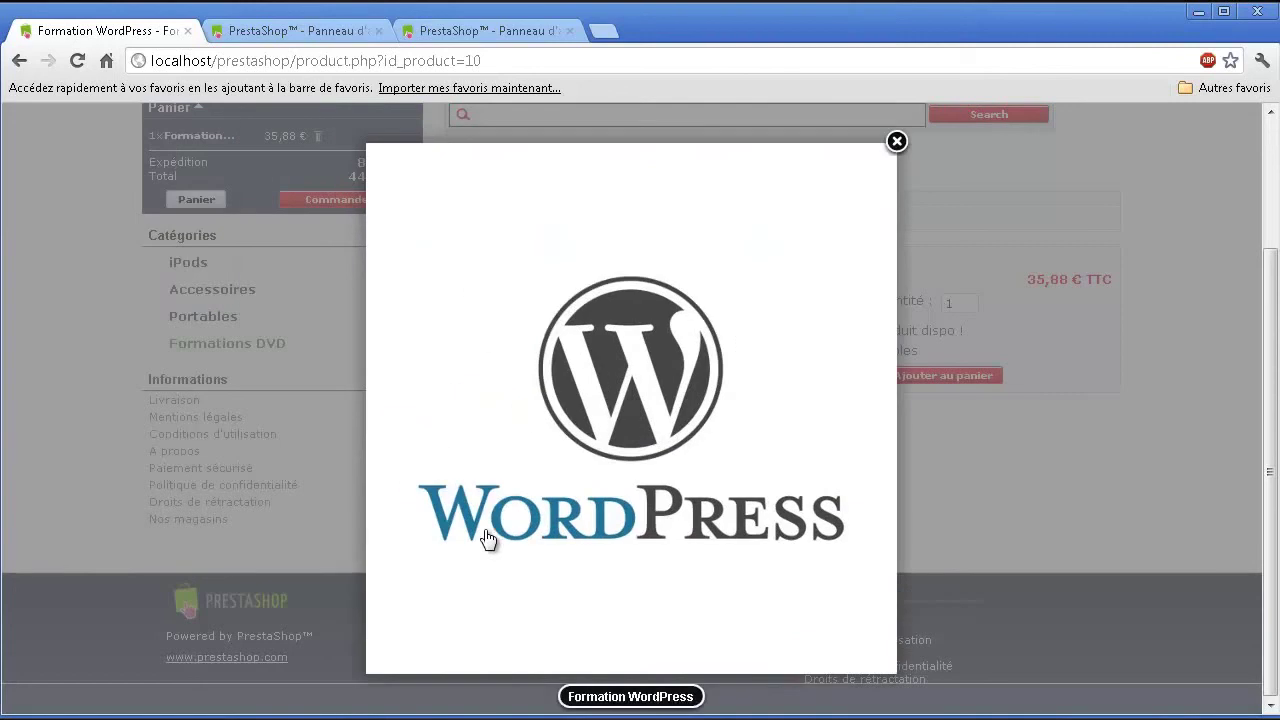
- Close the enlarged product image and check the Formation WordPress listing in the storefront's Formations DVD category
left_click(897, 143)
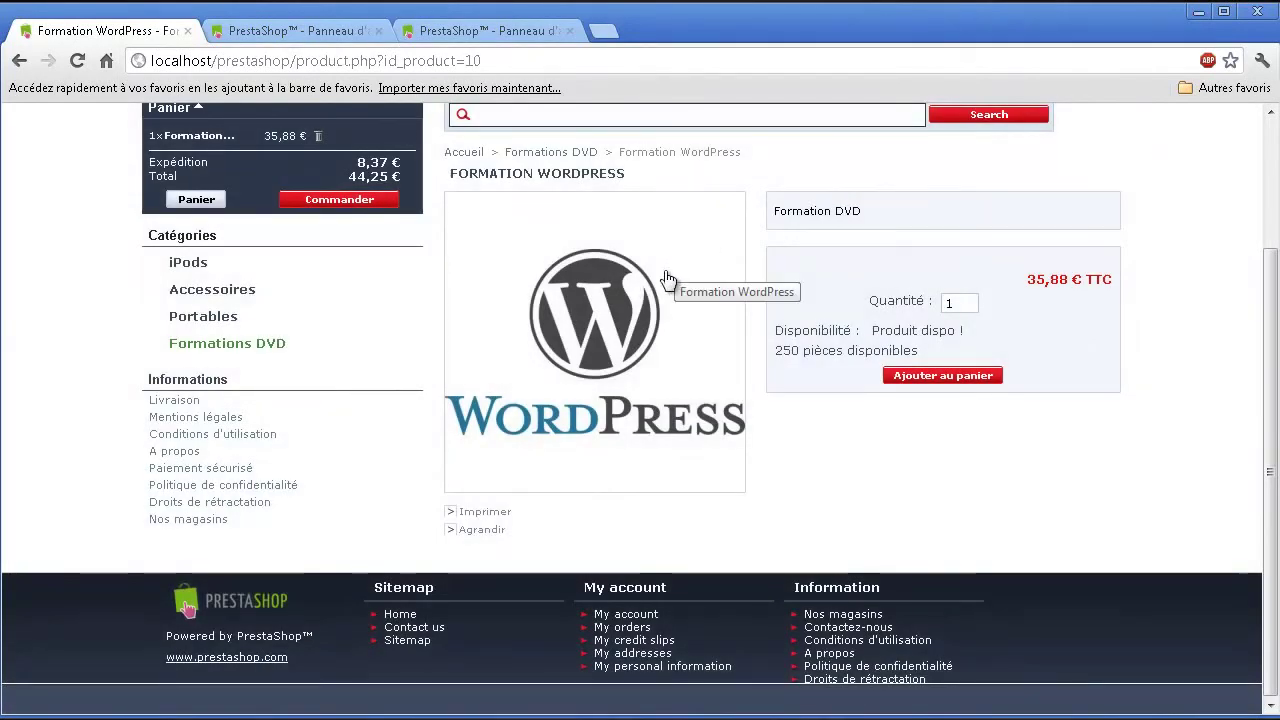
left_click(548, 153)
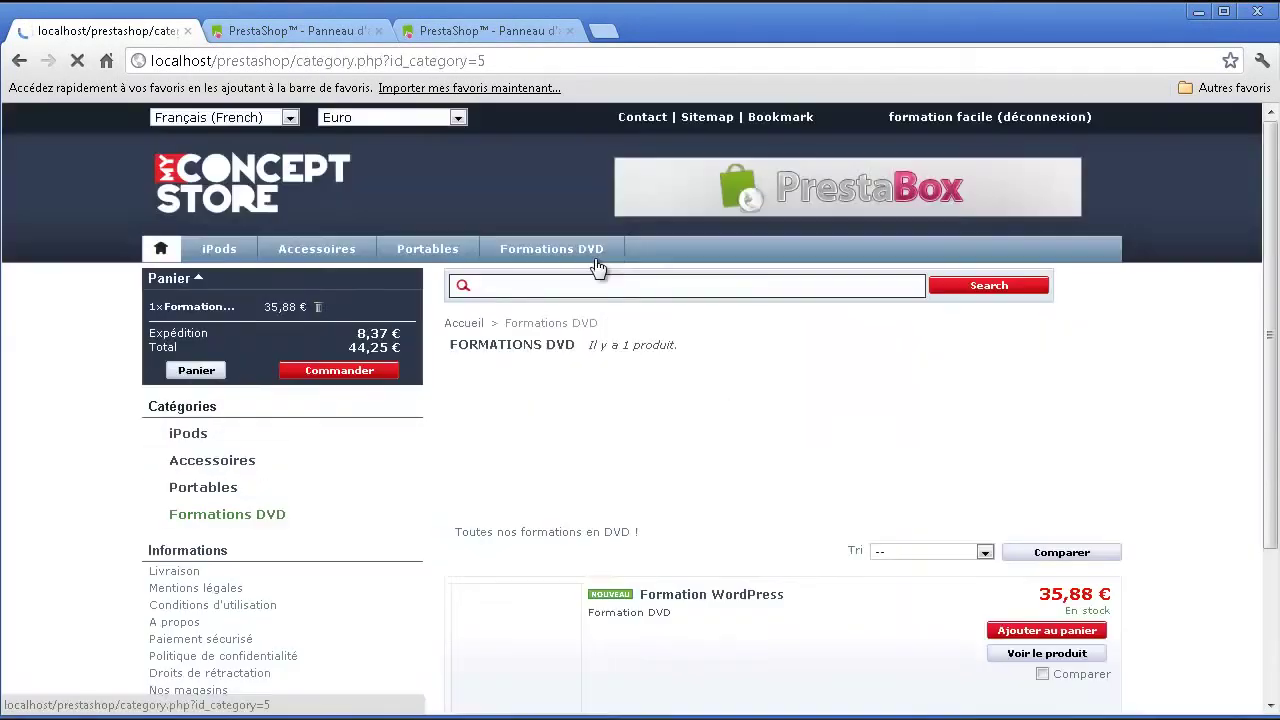
scroll(679, 422, "down", 2)
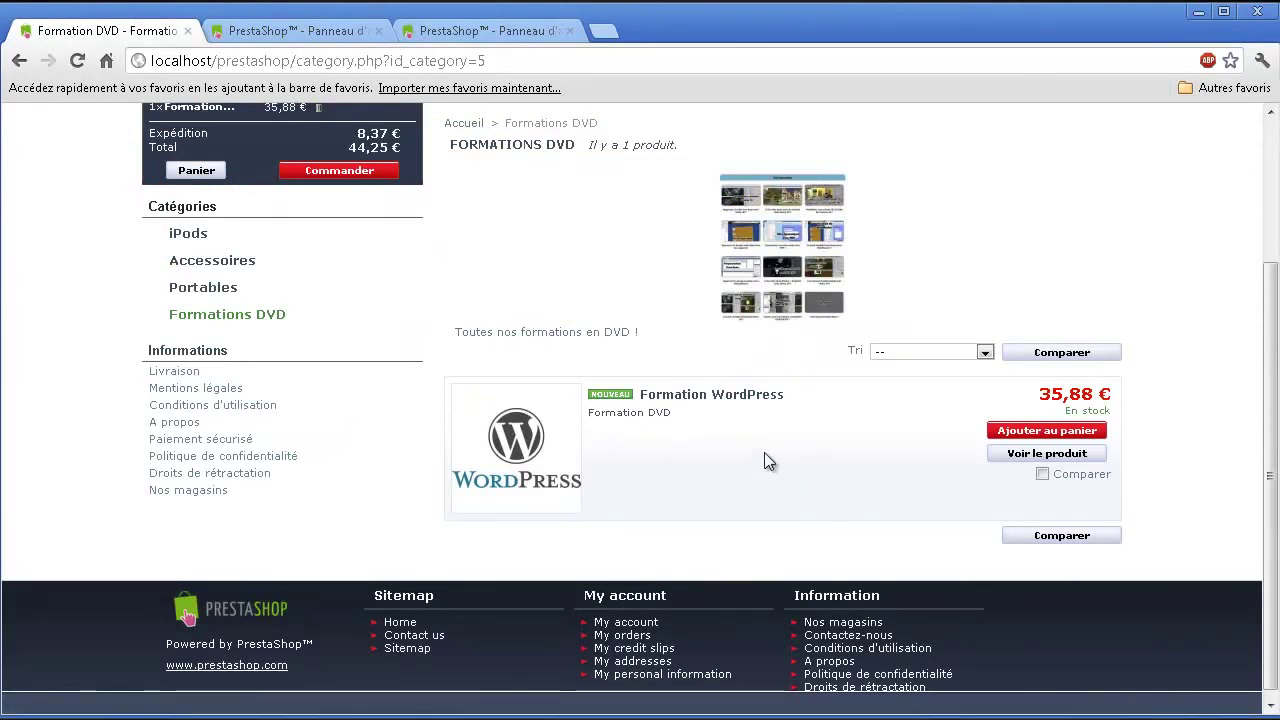
scroll(764, 452, "up", 2)
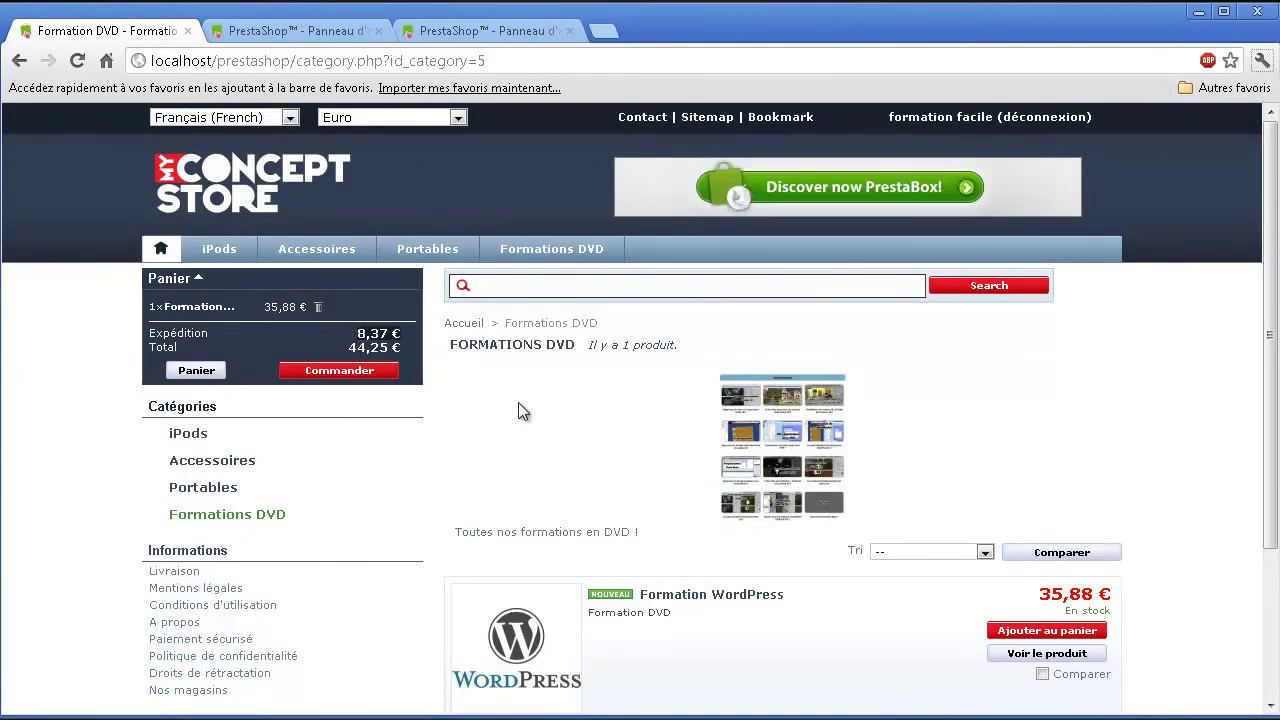
scroll(912, 457, "down", 1)
scroll(912, 457, "down", 1)
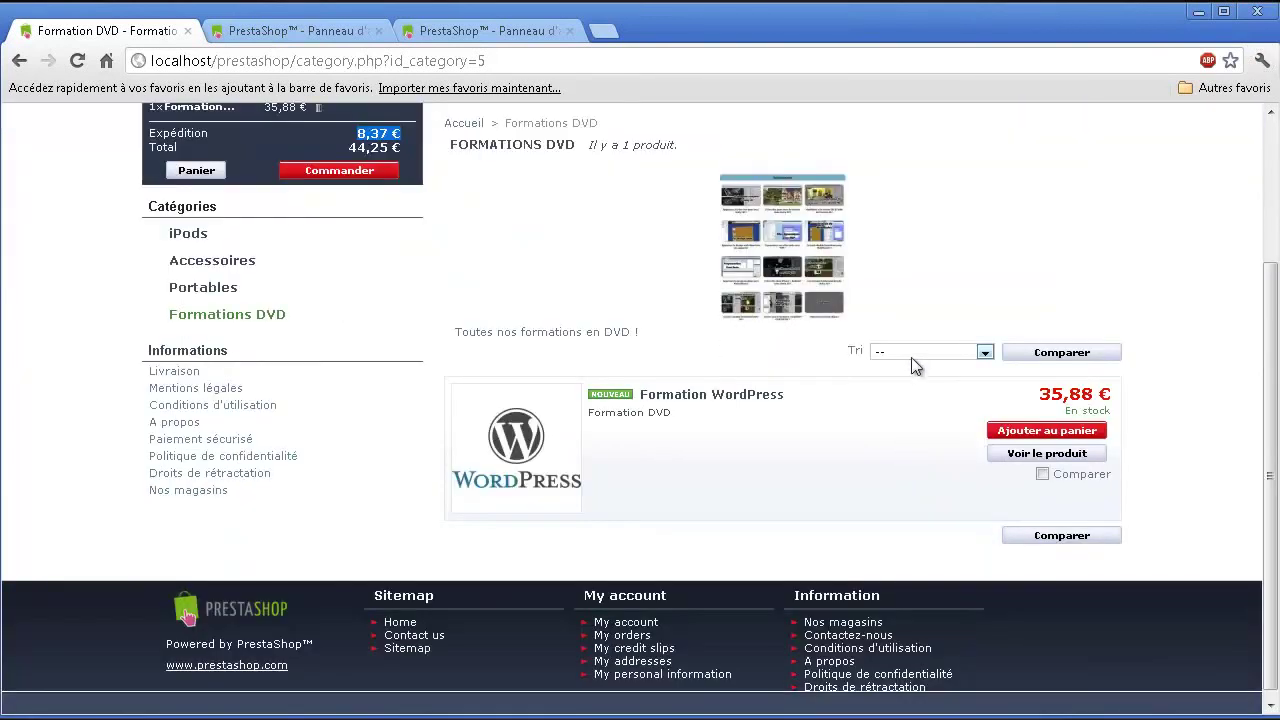
scroll(447, 292, "up", 2)
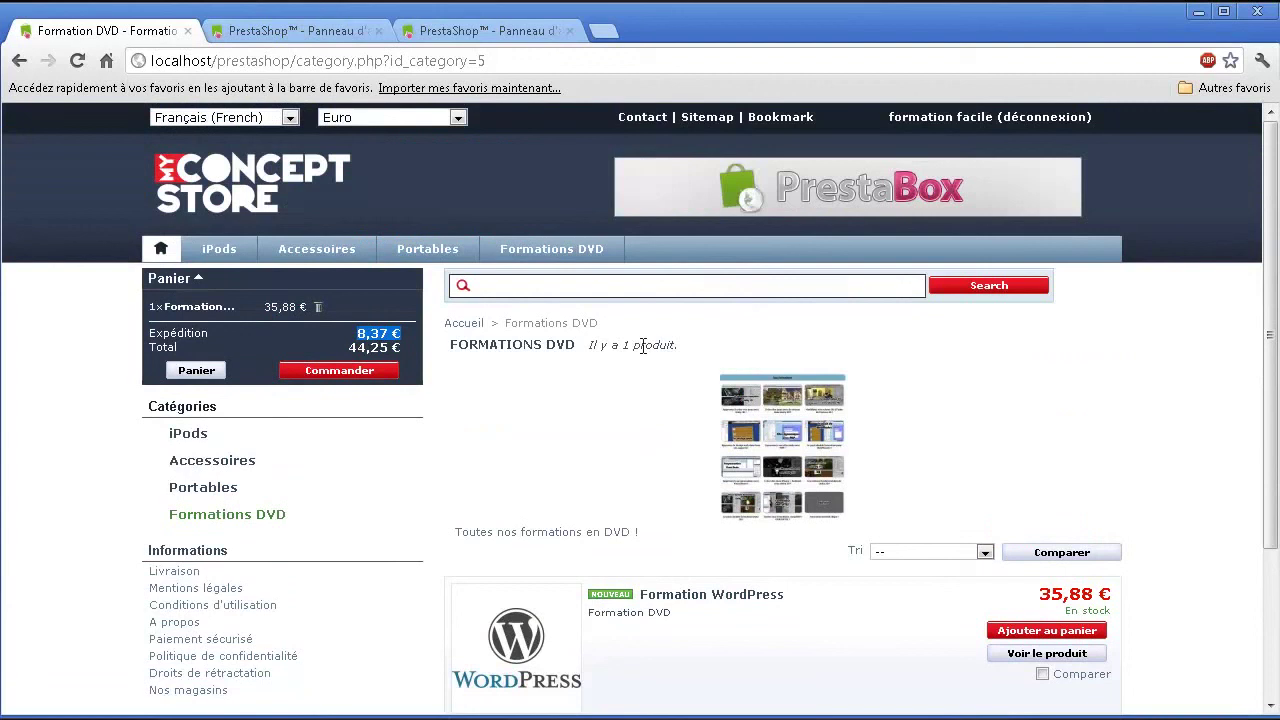
- Return to the storefront home page and look over its banner, cart block and featured products
left_click(270, 186)
scroll(420, 185, "down", 1)
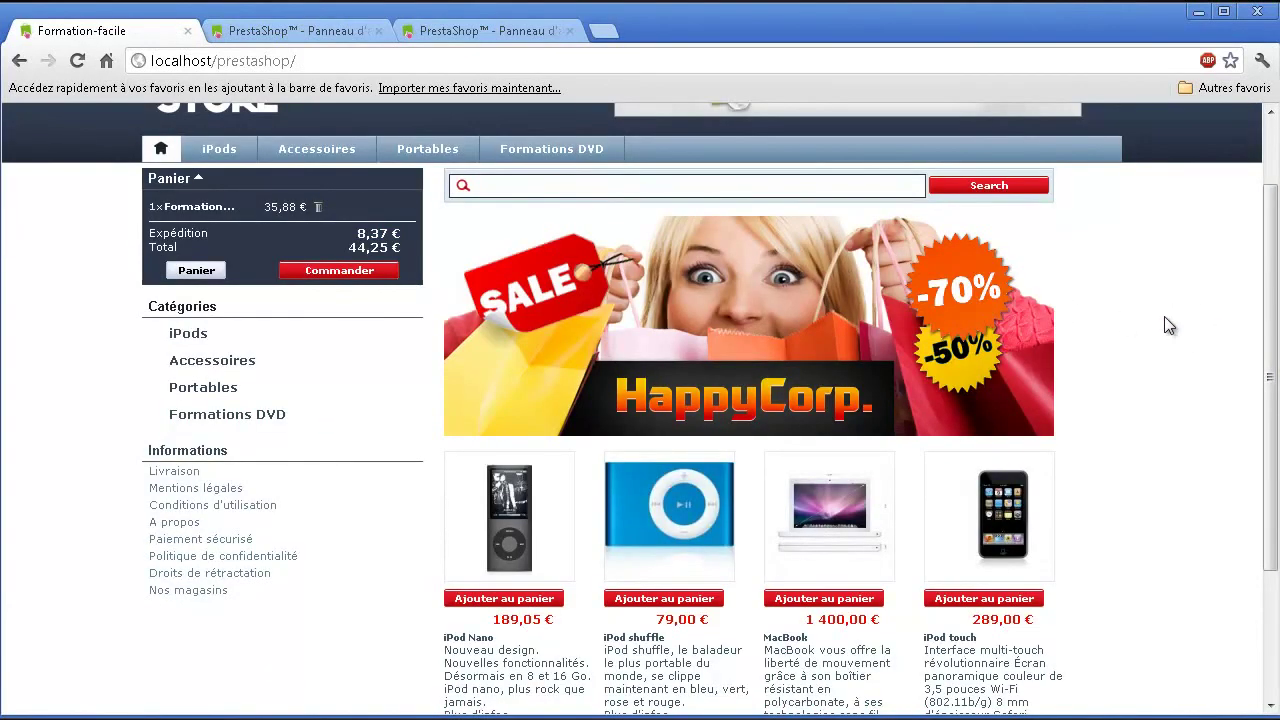
mouse_move(1265, 313)
left_mouse_down()
mouse_move(1266, 473)
mouse_move(1266, 288)
mouse_move(1266, 330)
left_mouse_up()
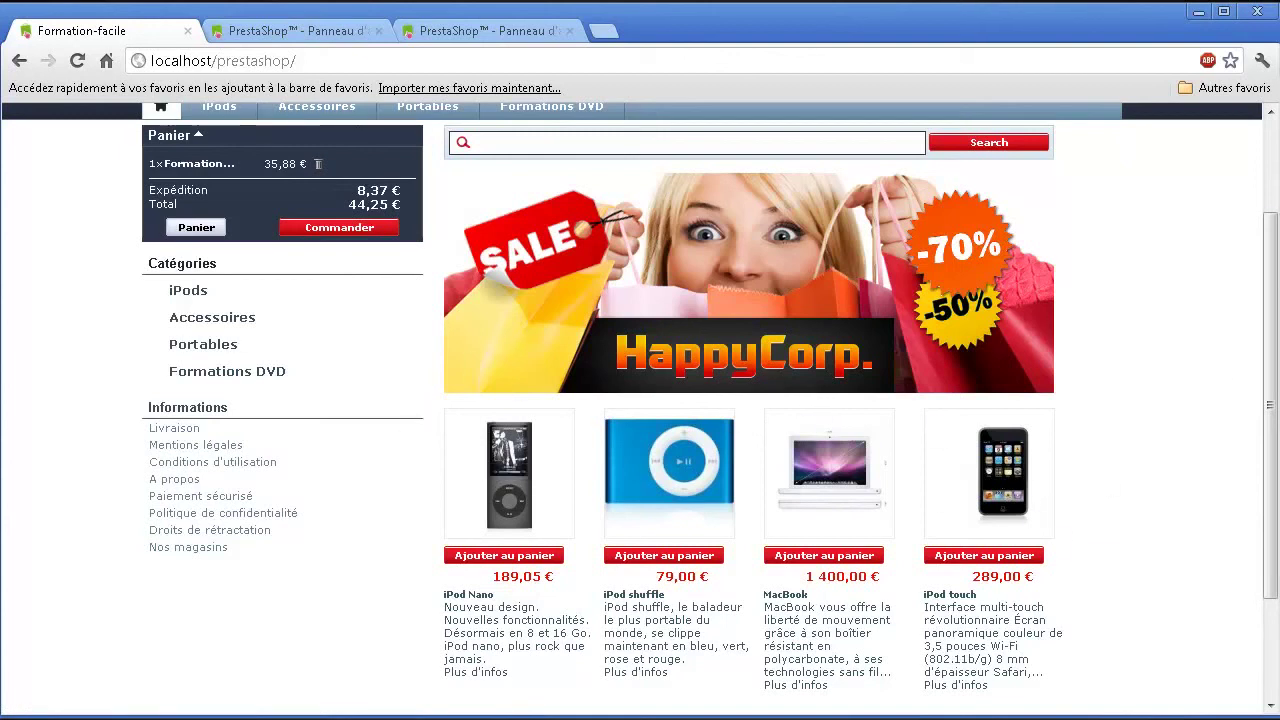
left_click_drag(1271, 397, 1270, 300)
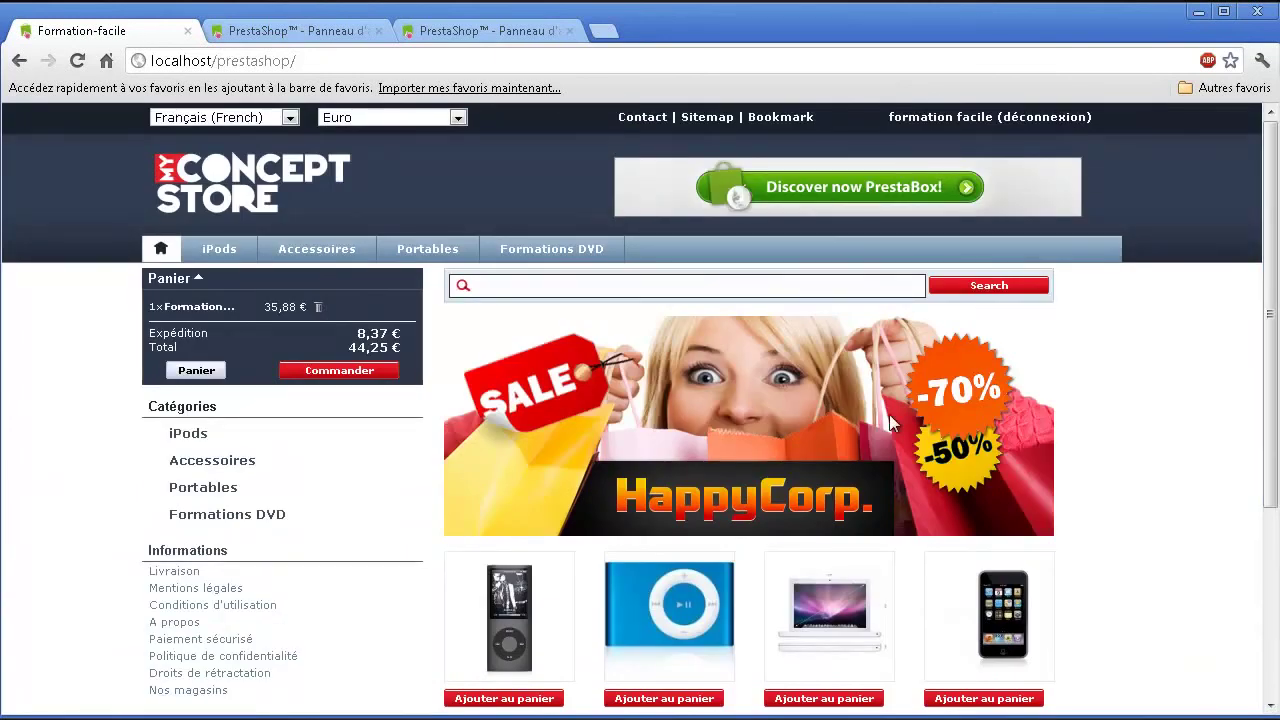
mouse_move(1267, 320)
left_mouse_down()
mouse_move(1266, 471)
mouse_move(1271, 336)
left_mouse_up()
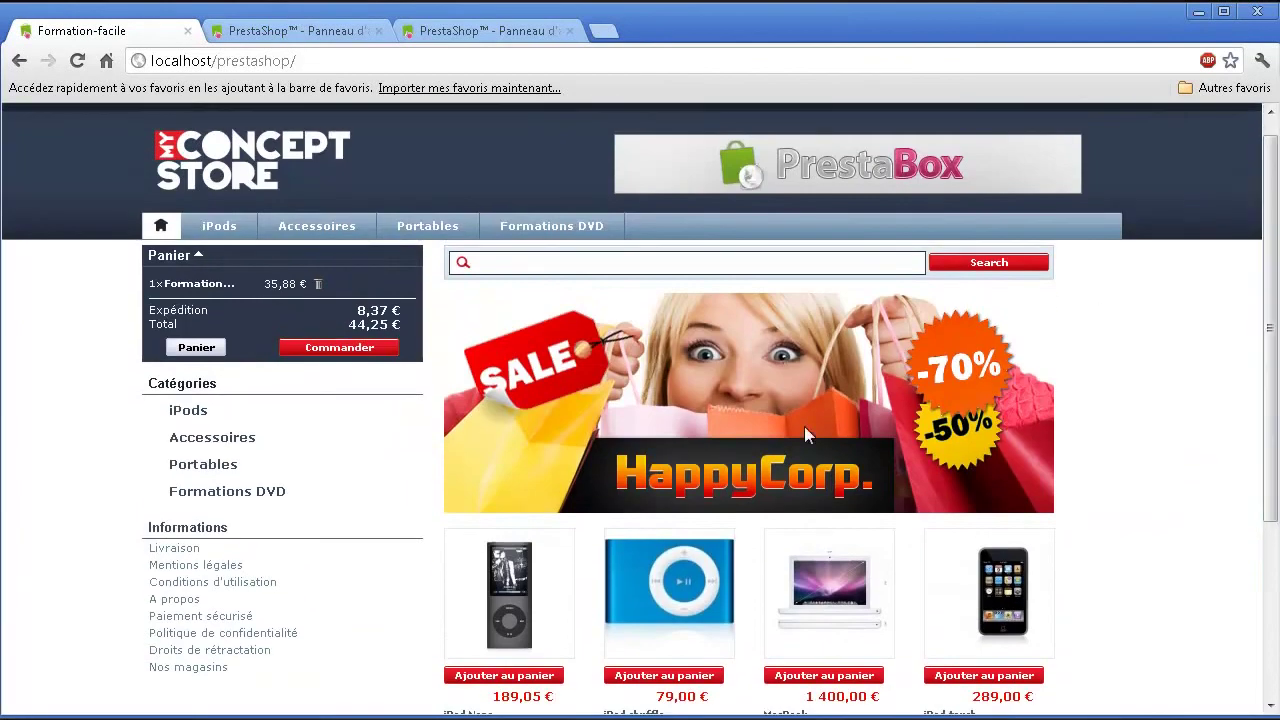